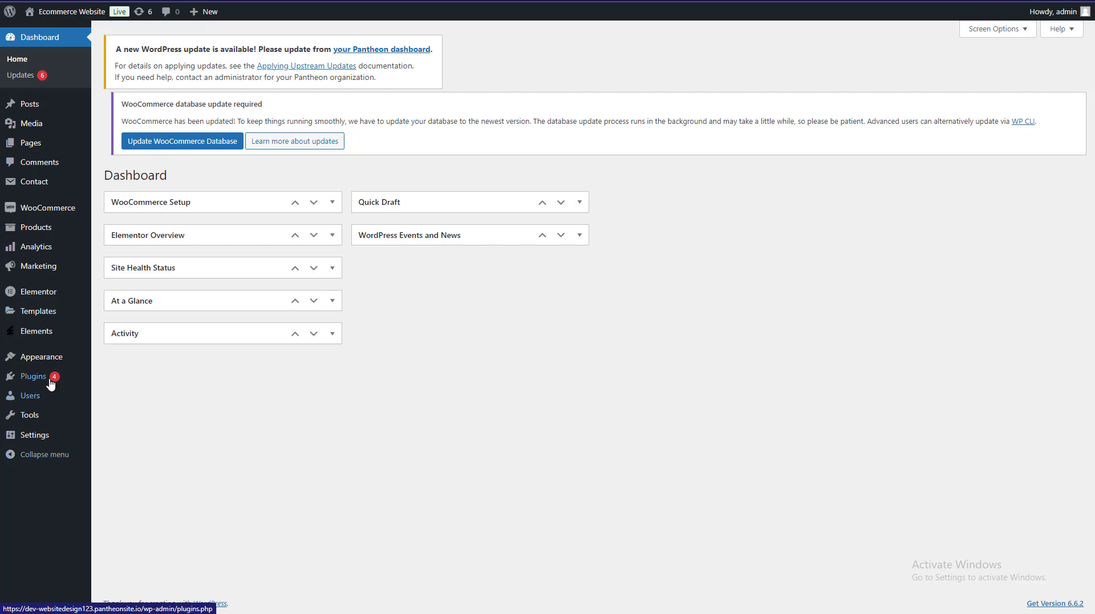
- Open the list of installed plugins and look through it down to the Envato and WooCommerce entries
mouse_move(40, 428)
mouse_move(53, 375)
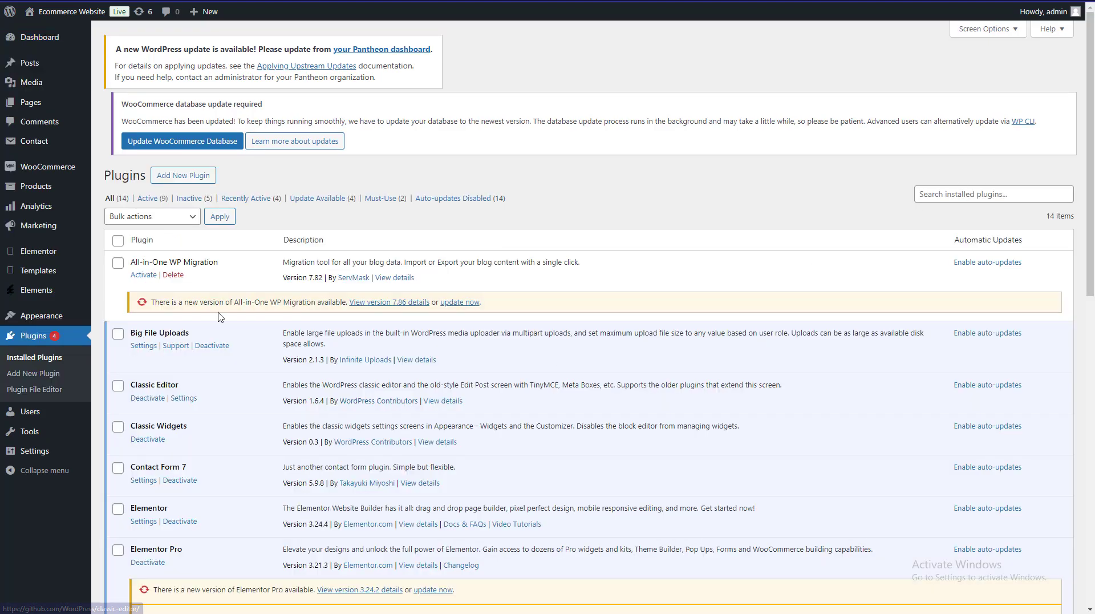
scroll(219, 317, down, 2)
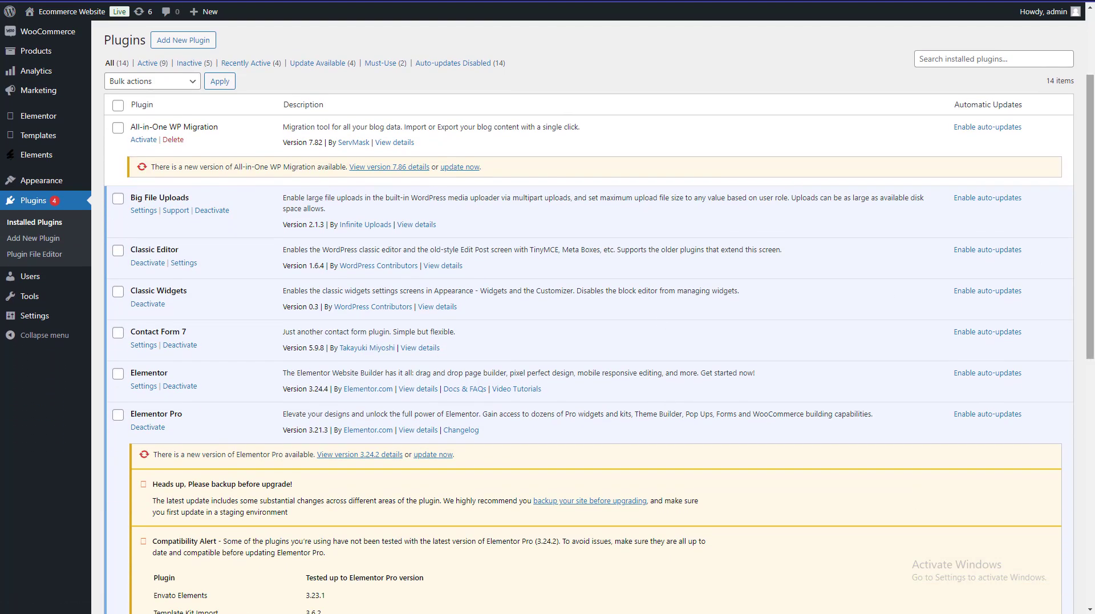
scroll(186, 266, down, 3)
scroll(906, 312, down, 4)
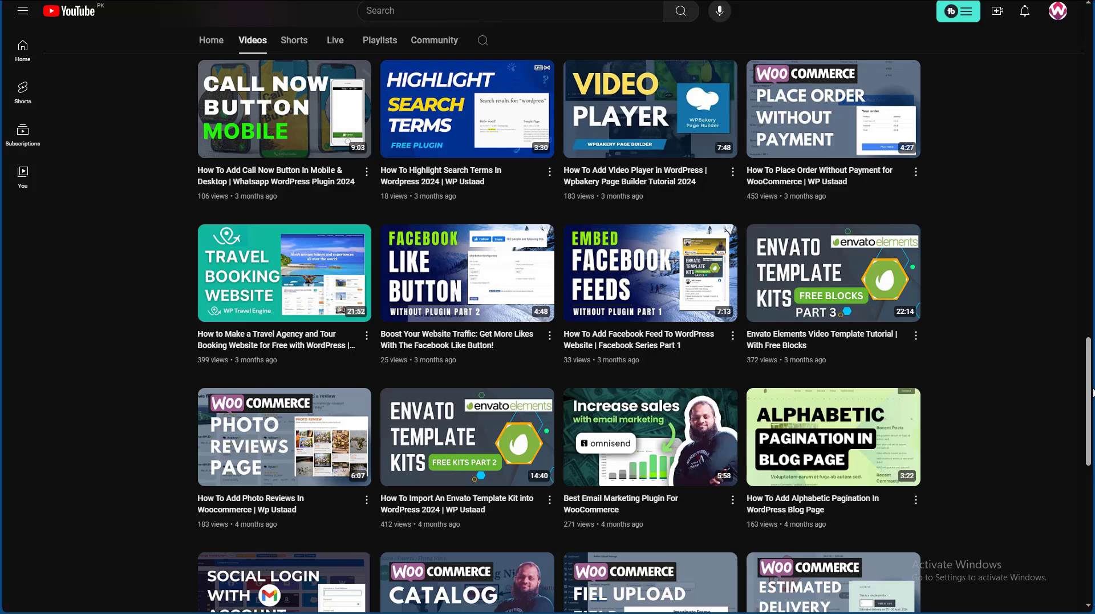
- Switch to the YouTube channel and look through its videos for the Envato template kit tutorials
drag(1089, 394, 1089, 409)
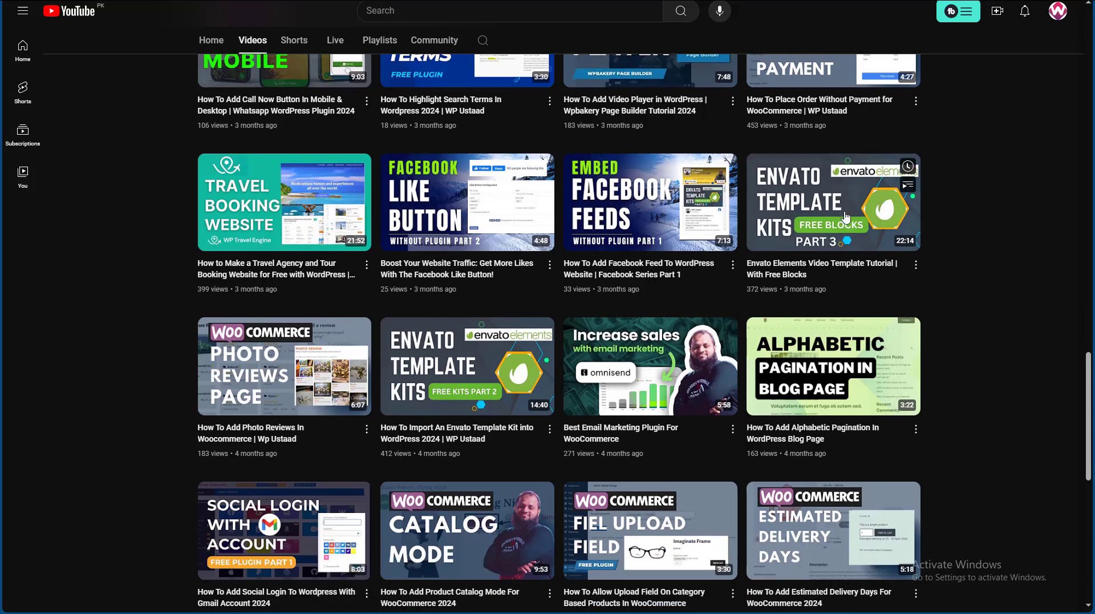
scroll(468, 370, down, 5)
scroll(1078, 540, down, 5)
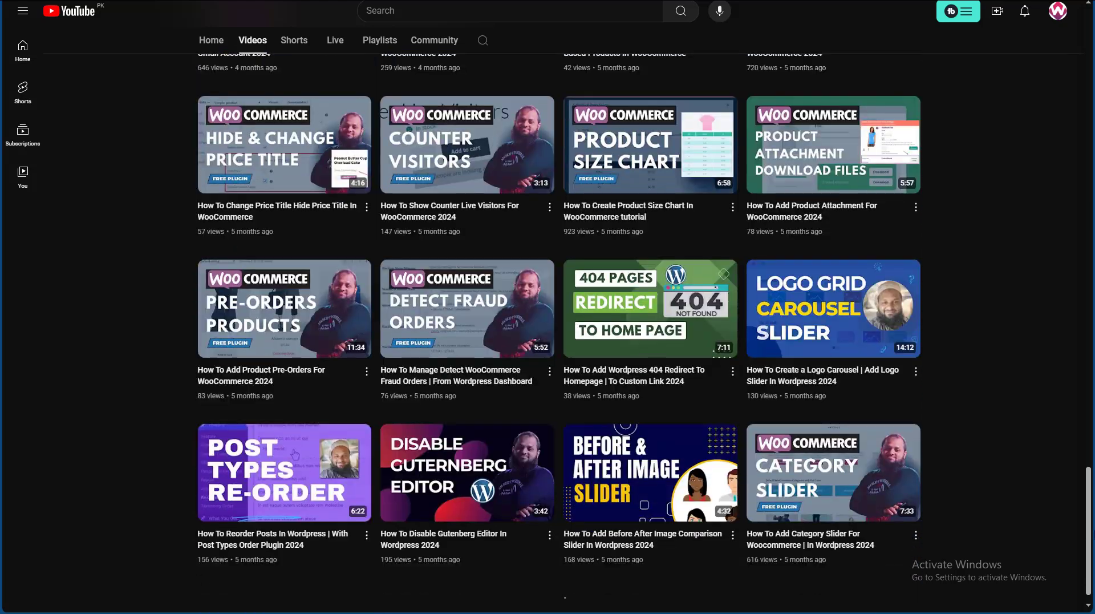
scroll(1092, 510, up, 3)
scroll(699, 388, down, 10)
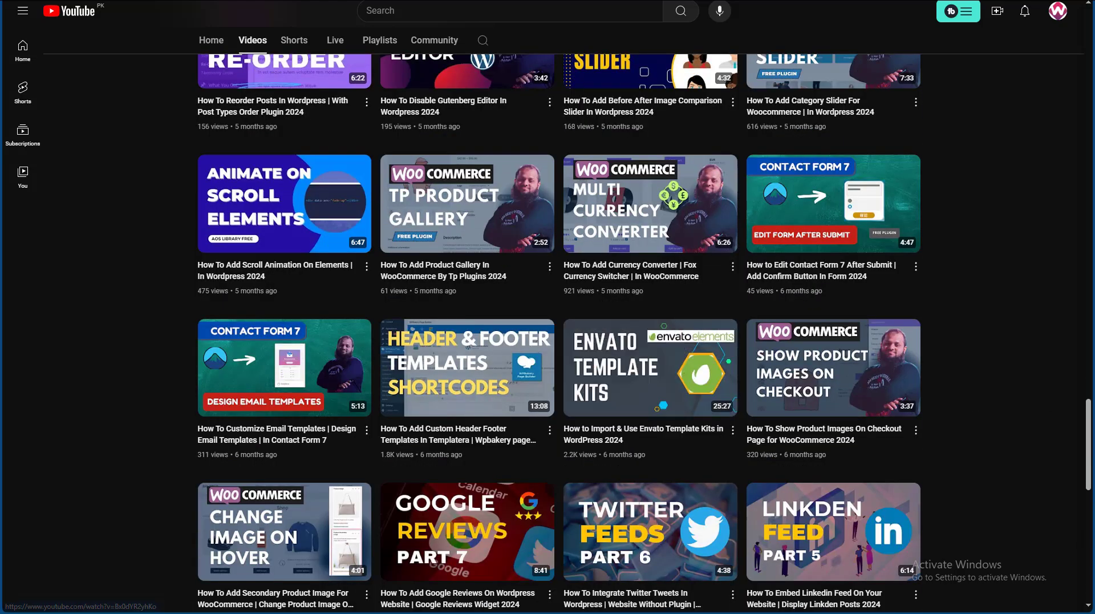
scroll(295, 160, up, 3)
scroll(295, 159, up, 15)
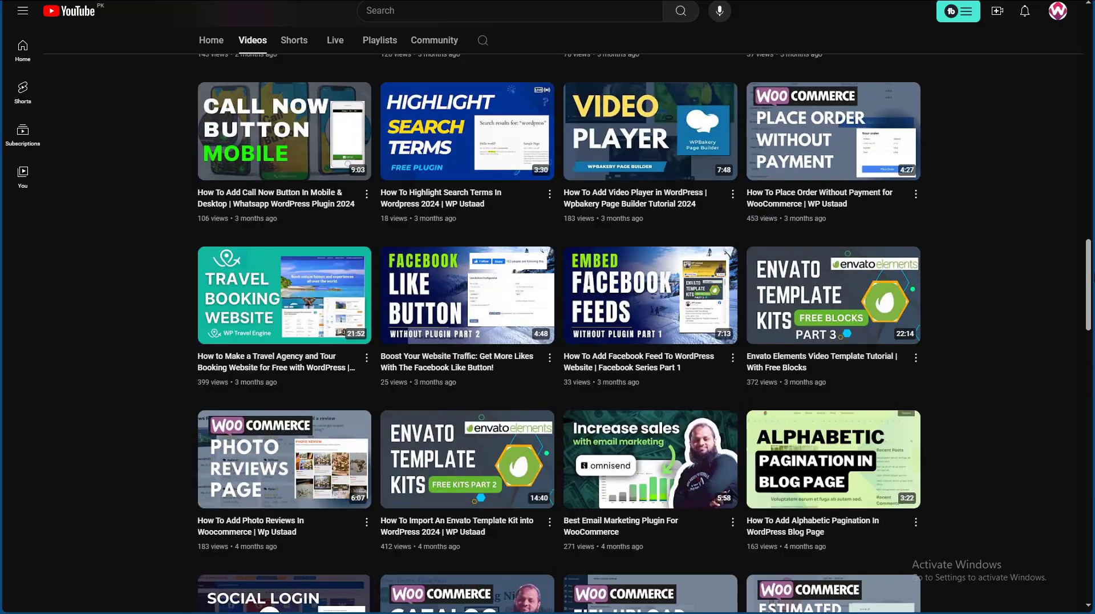
mouse_move(784, 343)
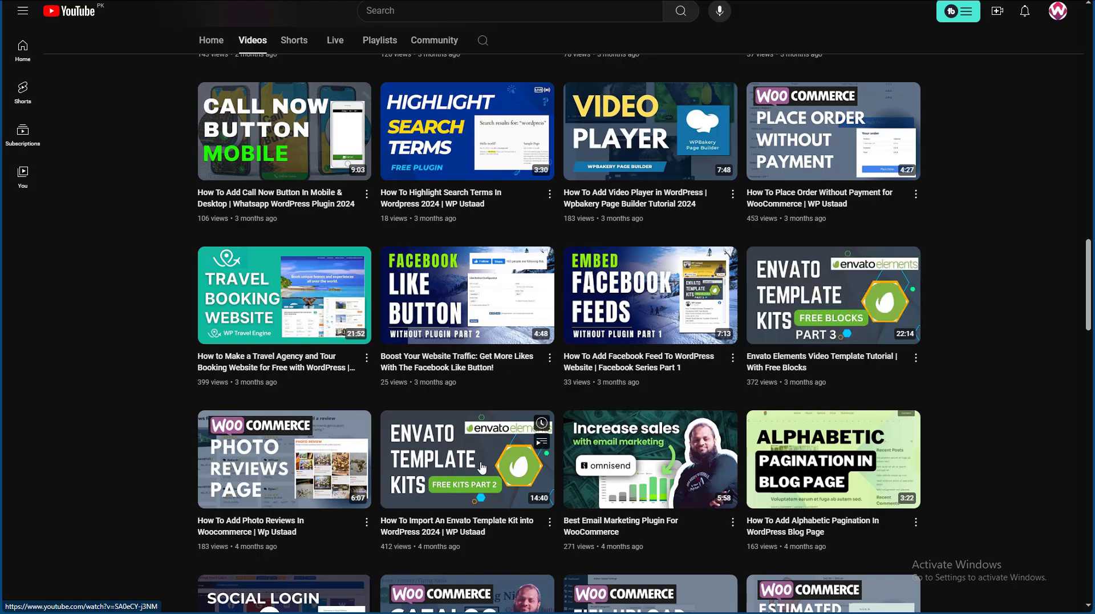
scroll(468, 456, down, 5)
scroll(673, 369, down, 10)
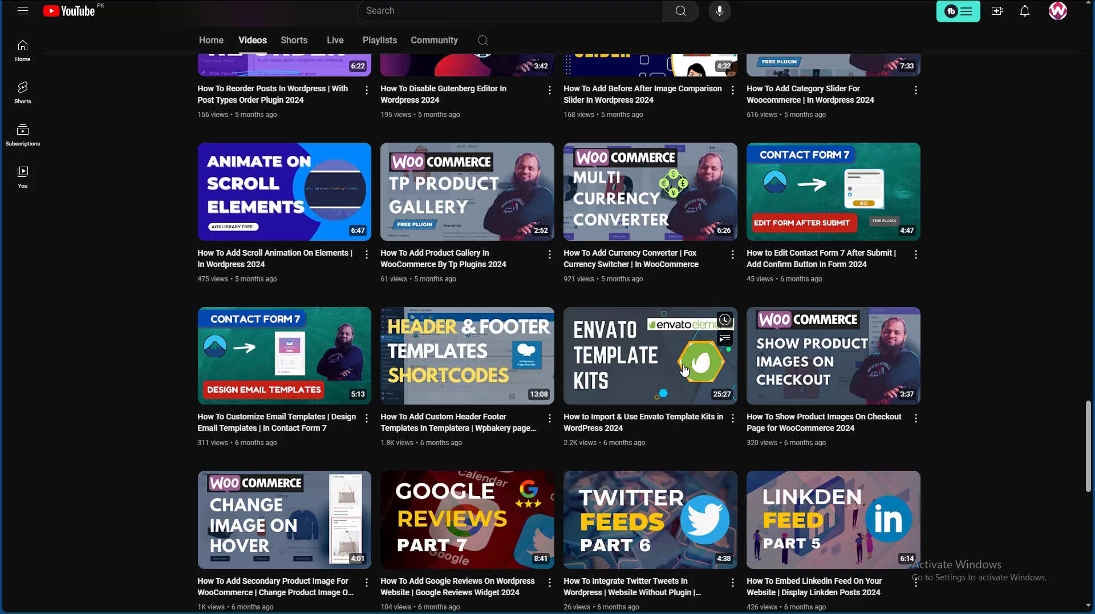
mouse_move(673, 369)
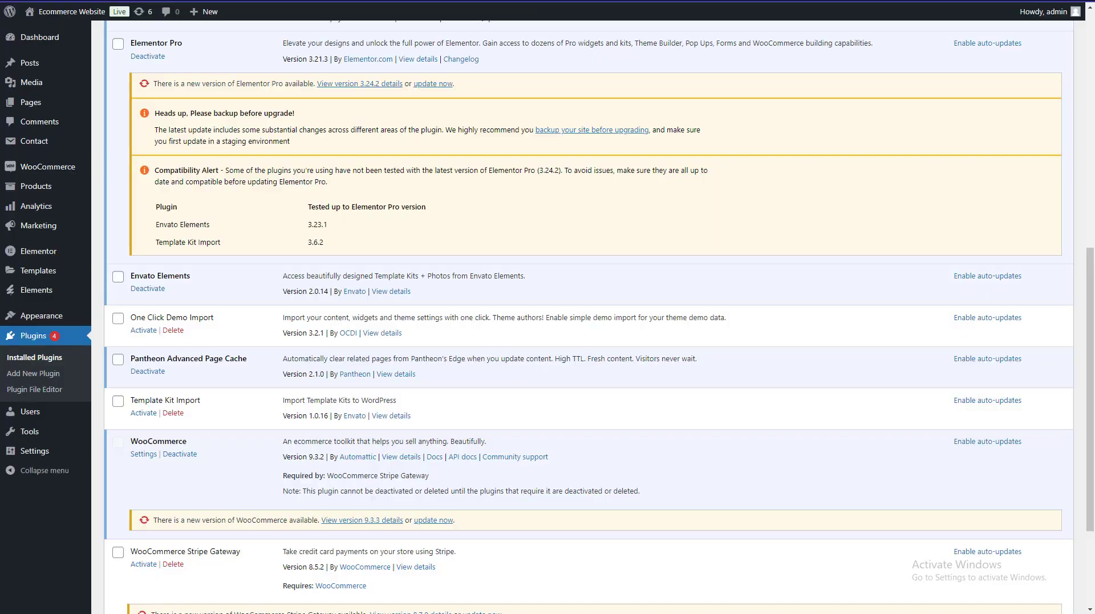
- Return to the WordPress plugin list, filter it to active plugins and locate Envato Elements
scroll(1013, 323, up, 9)
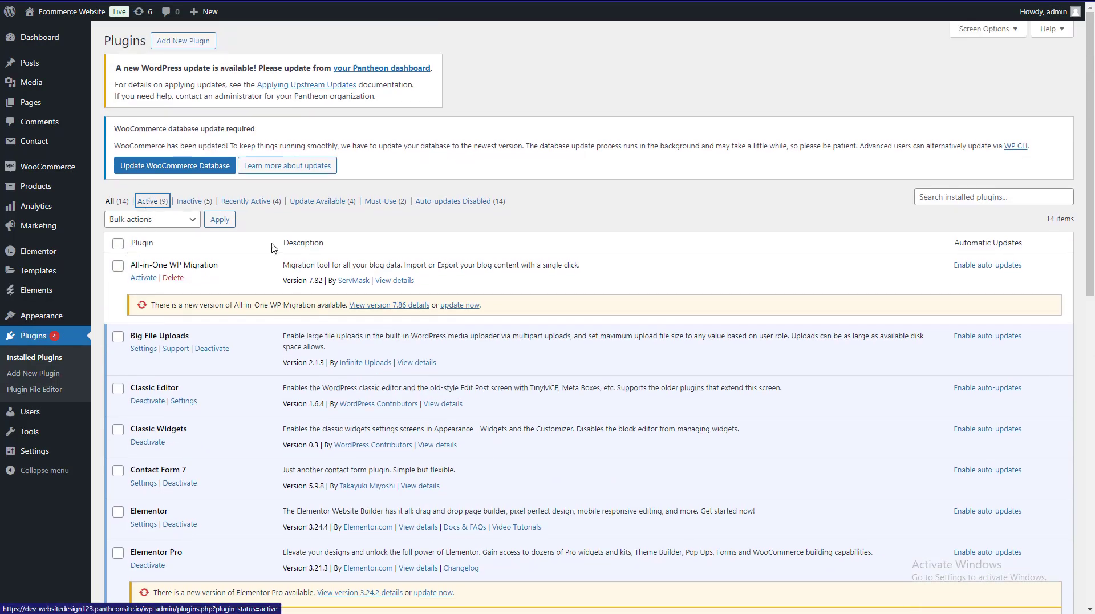
click(147, 200)
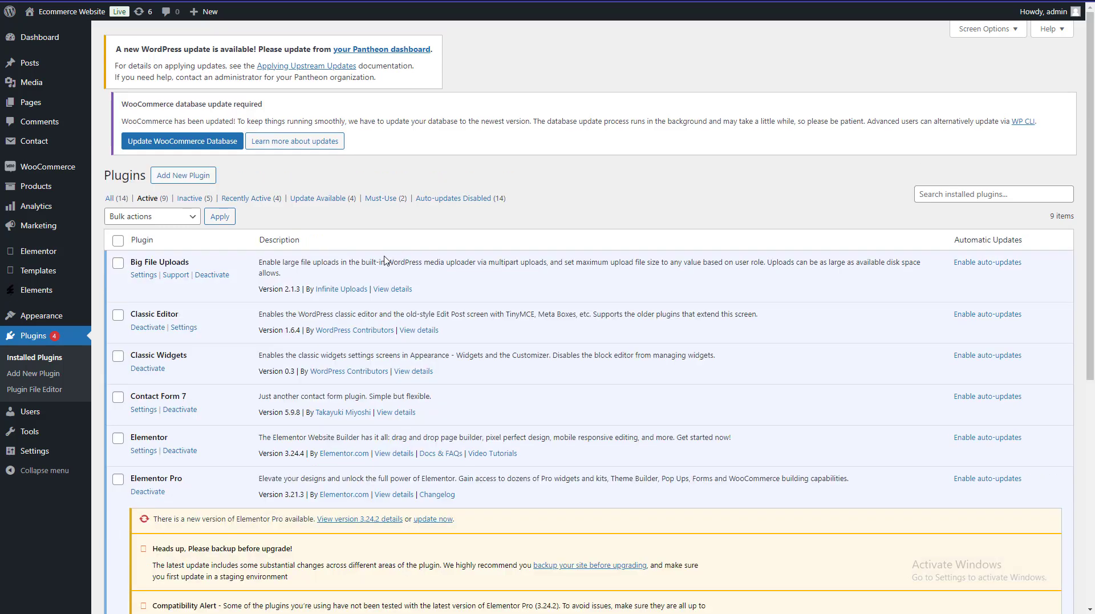
scroll(504, 572, down, 4)
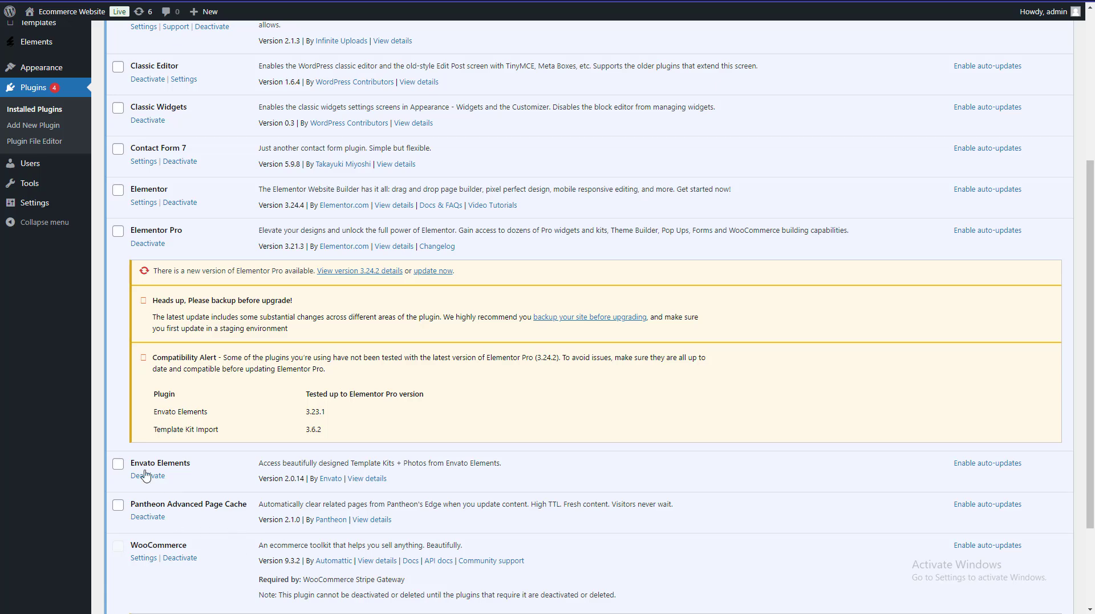
drag(152, 463, 272, 467)
- Open the Installed Kits page of Envato Elements
scroll(42, 184, up, 4)
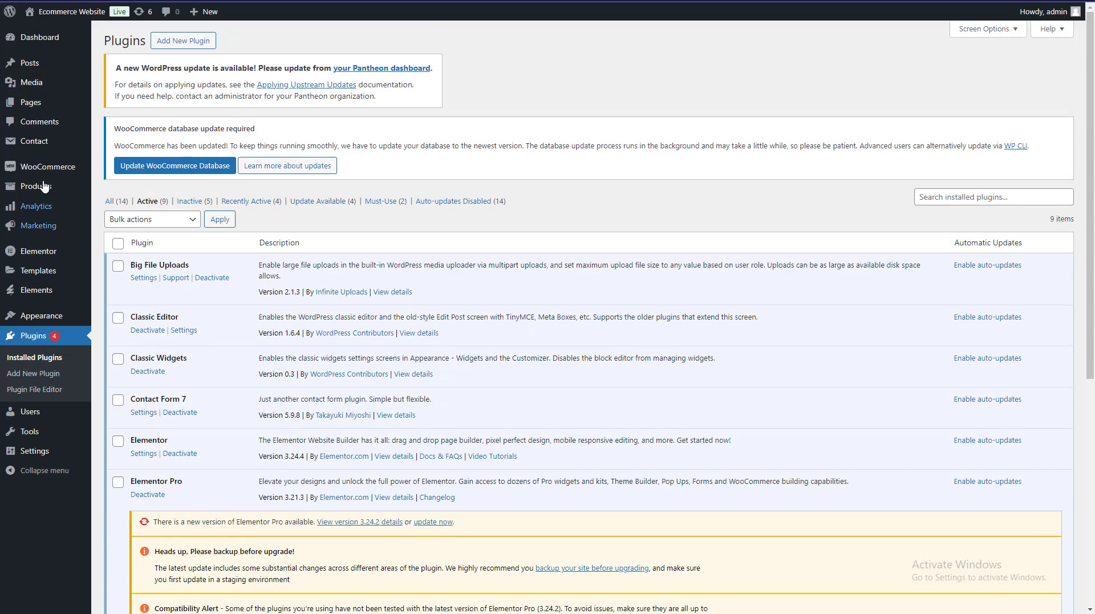
mouse_move(28, 294)
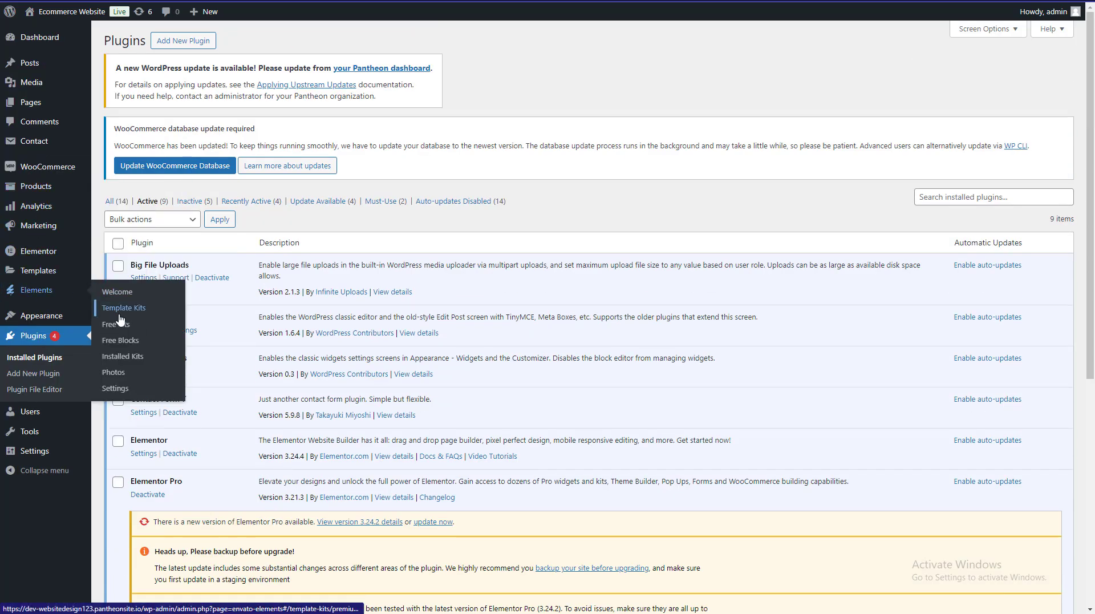
click(120, 357)
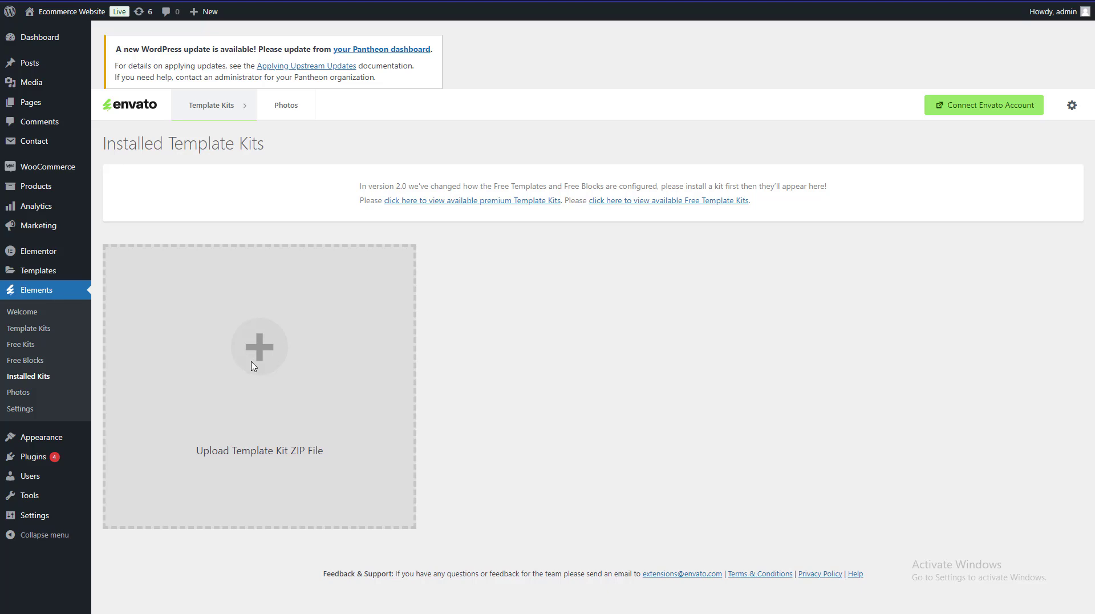
key(alt+Tab)
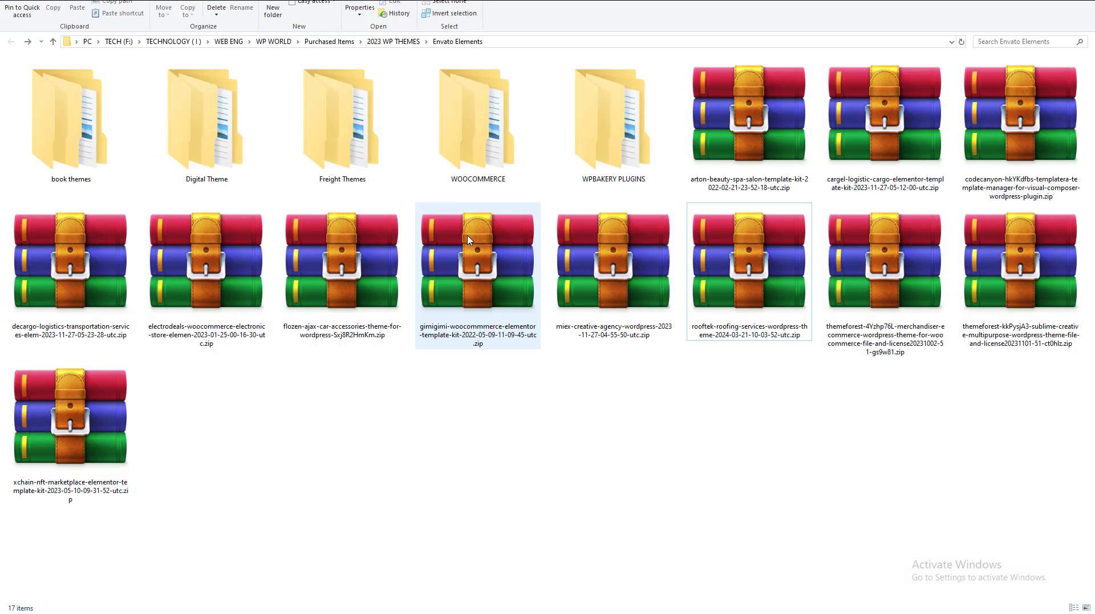
click(768, 165)
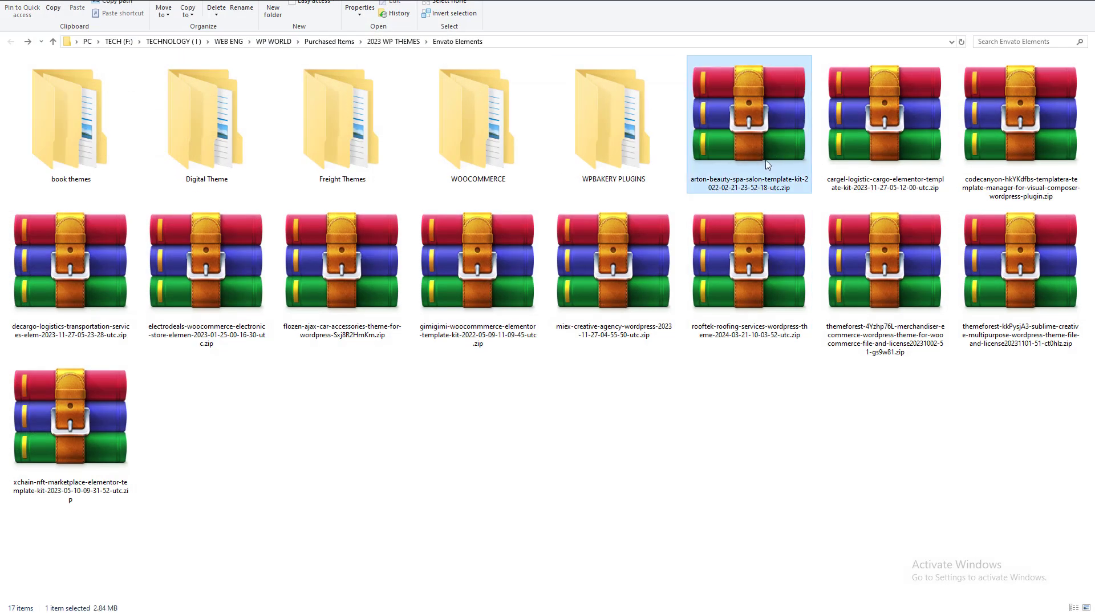
click(333, 552)
key(alt+Tab)
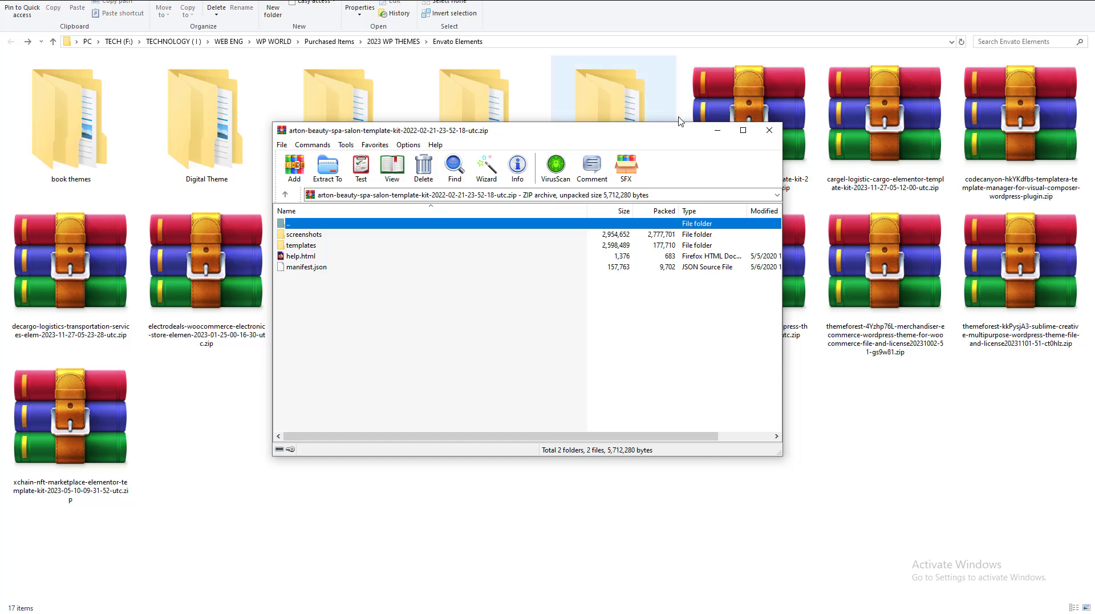
click(769, 130)
drag(753, 131, 250, 466)
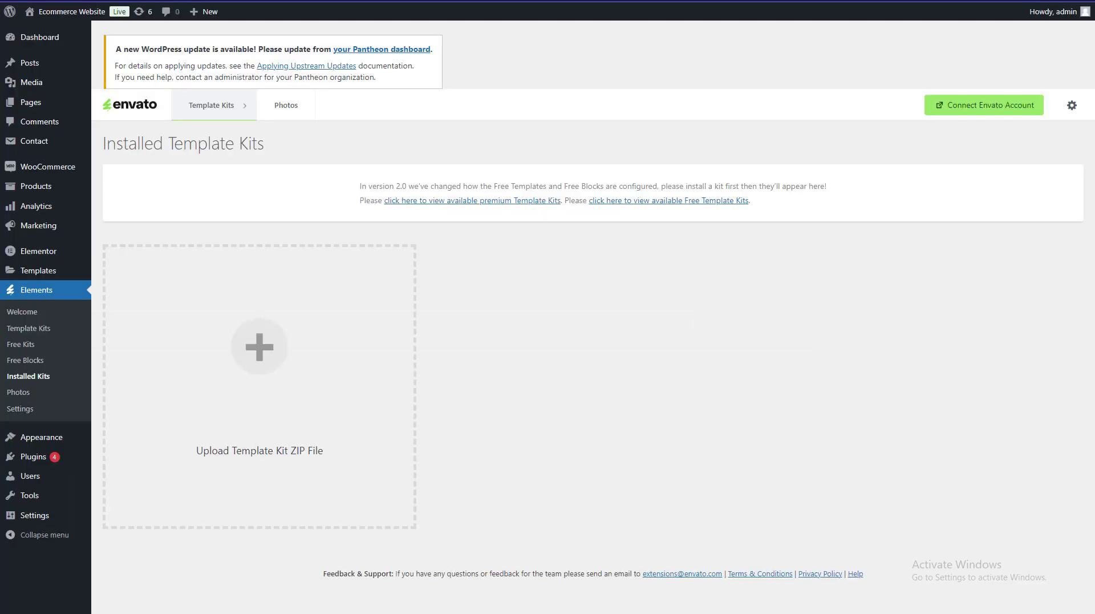
click(414, 348)
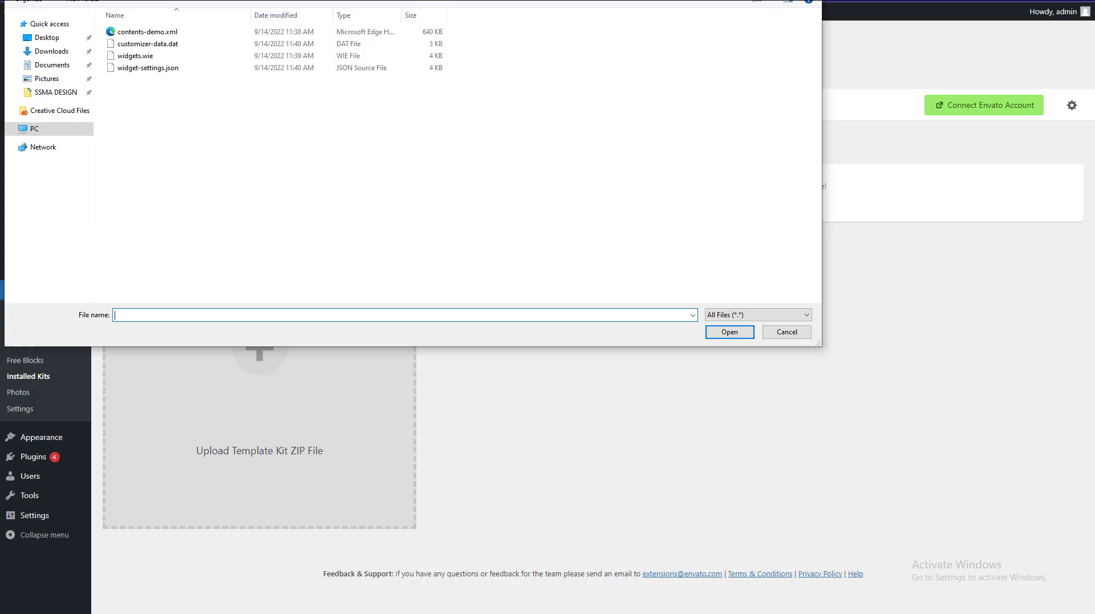
click(51, 51)
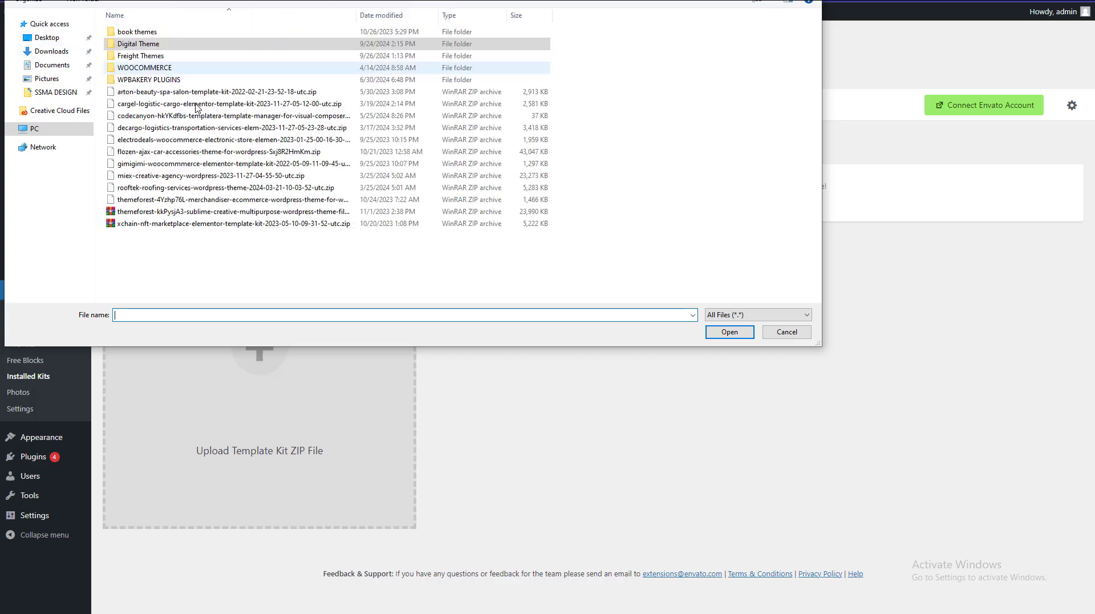
double_click(148, 92)
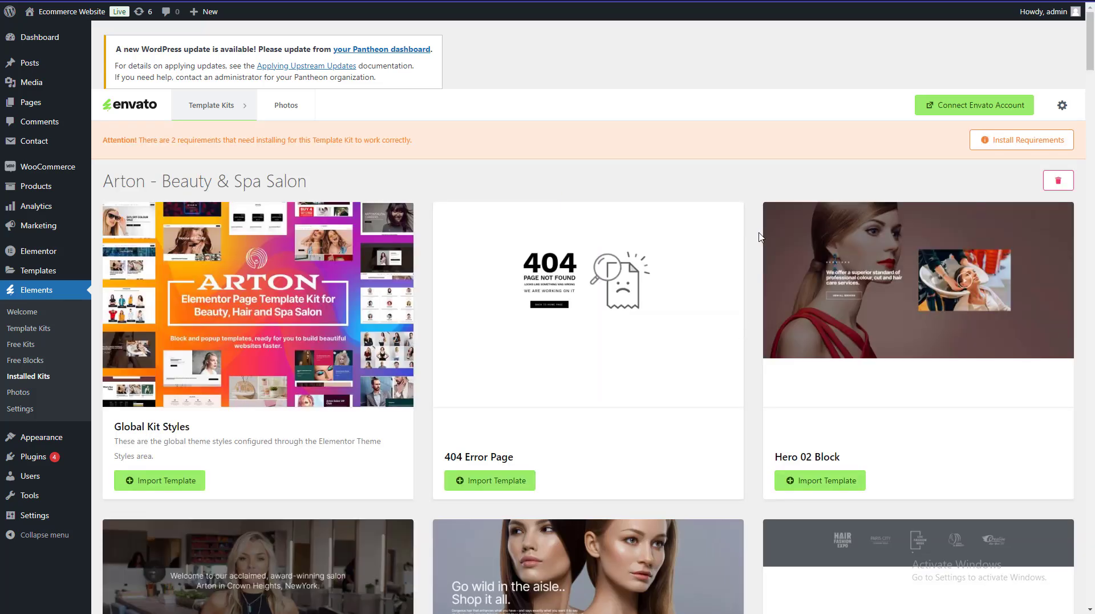
- Install the kit's missing requirements, Elementor default color schemes and default typography schemes, and close the dialog
click(1009, 145)
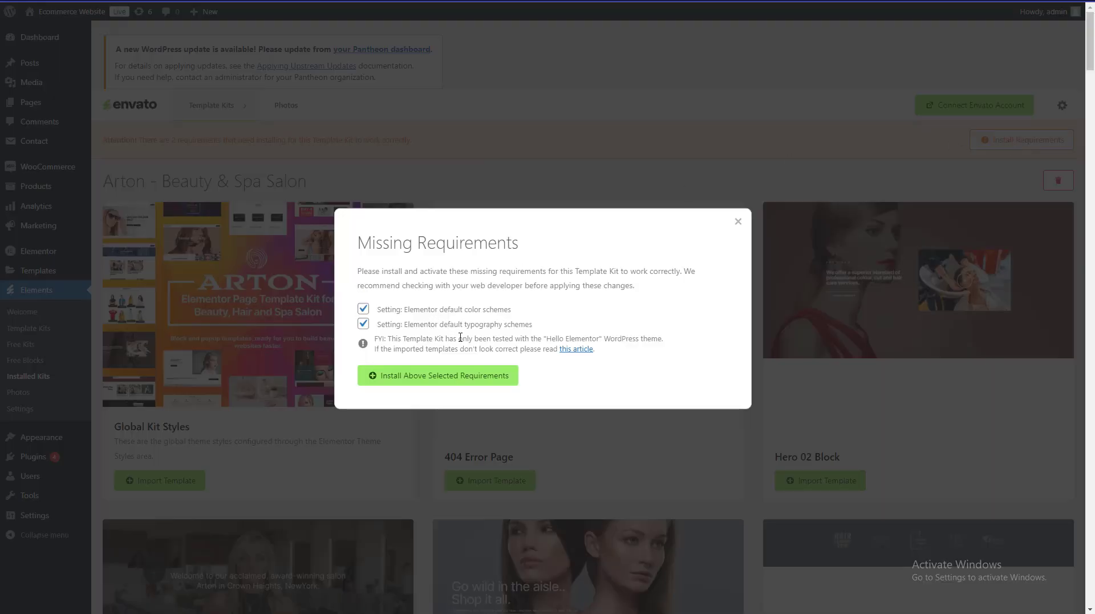
click(433, 380)
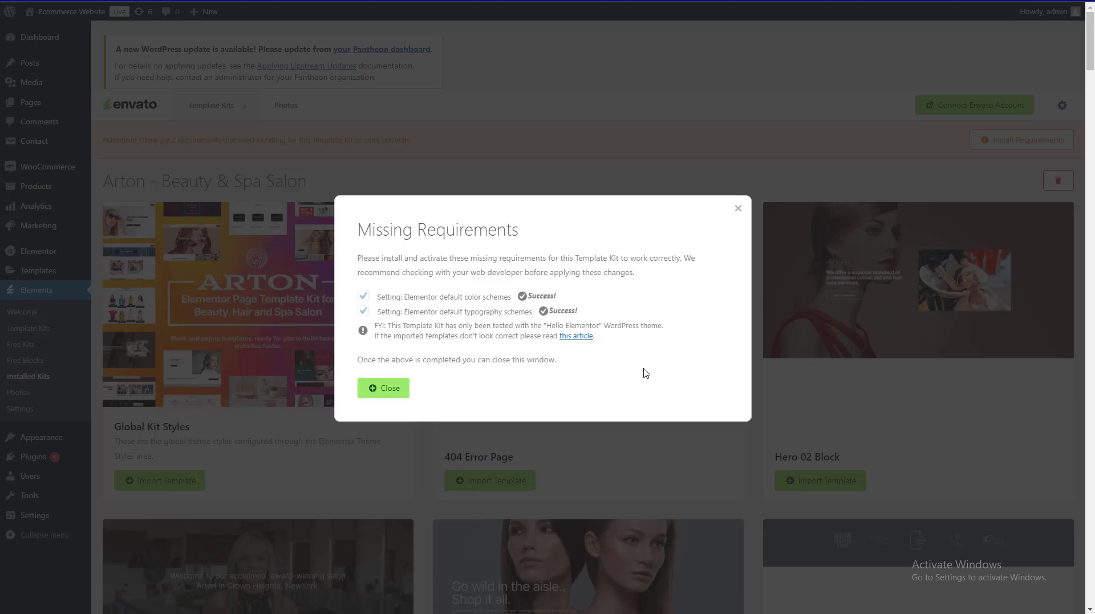
click(397, 389)
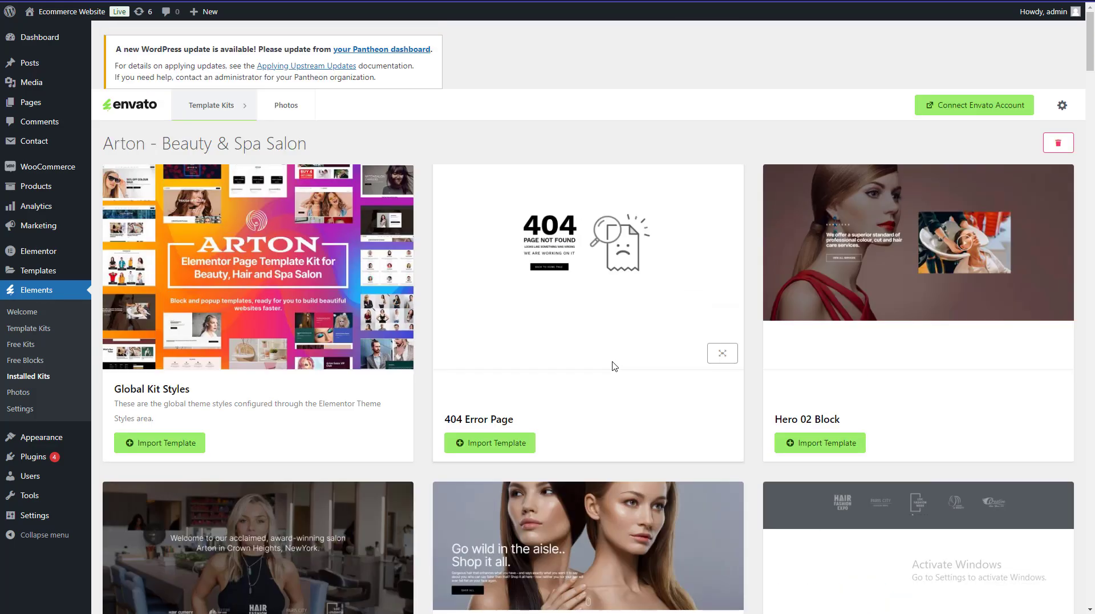
- Look through the Arton kit's templates and search the page for "home" to locate the home page templates
scroll(1093, 93, down, 3)
scroll(1093, 92, down, 7)
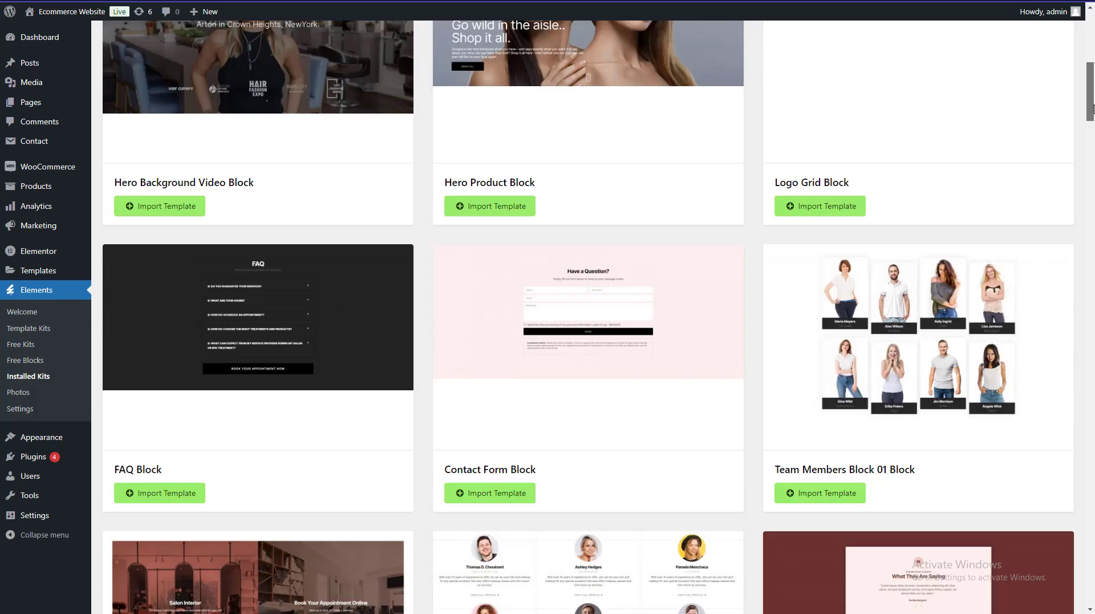
scroll(1094, 139, down, 10)
scroll(1094, 139, up, 20)
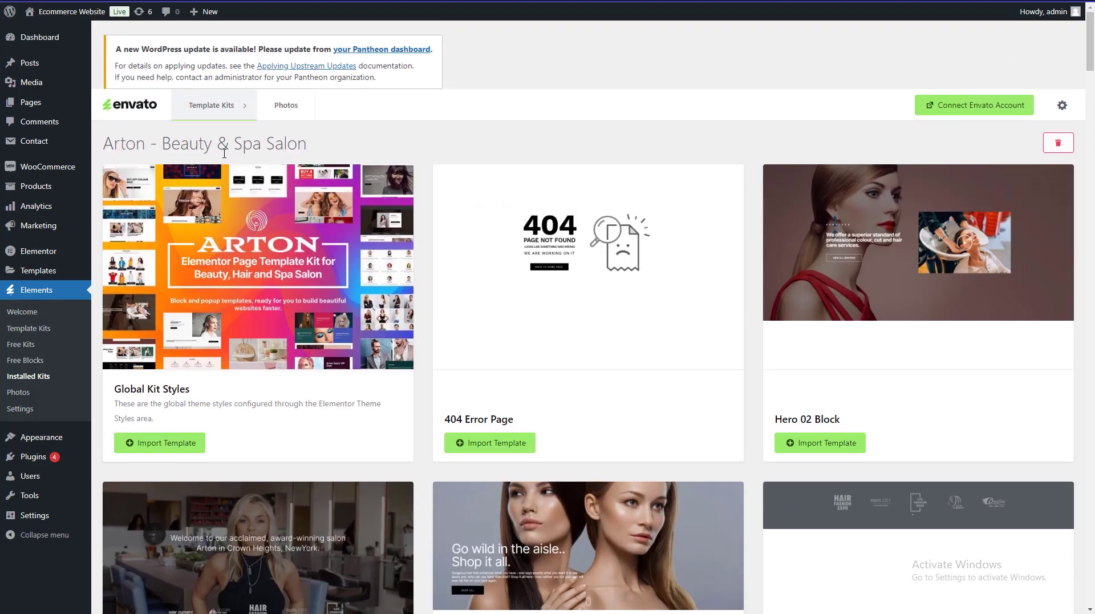
mouse_move(240, 112)
scroll(1091, 110, down, 10)
drag(1091, 110, 1081, 280)
key(ctrl+f)
text(home)
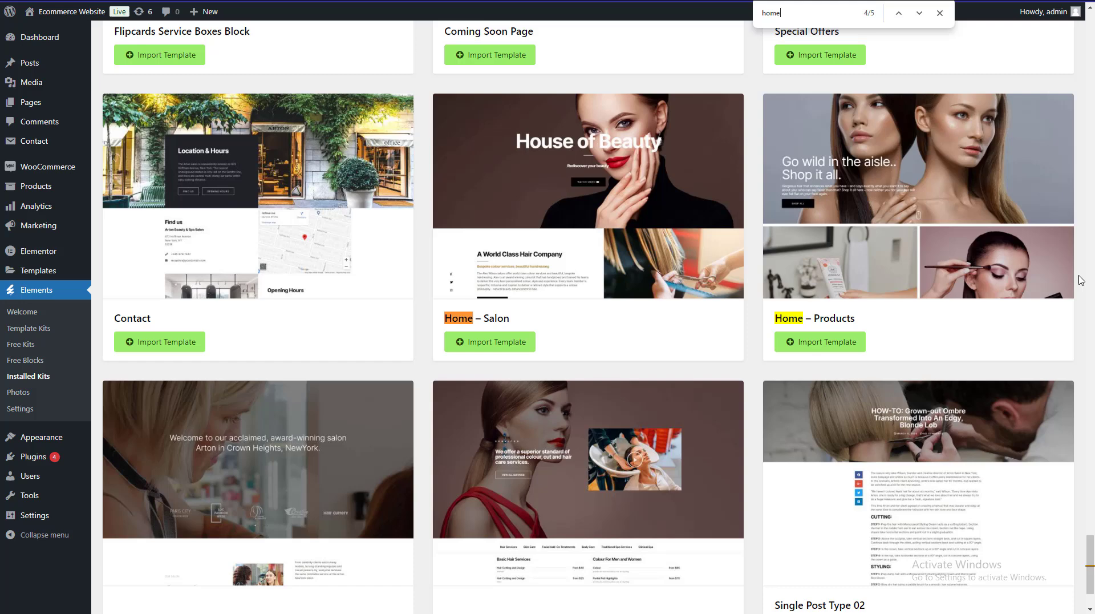
key(Return)
key(Escape)
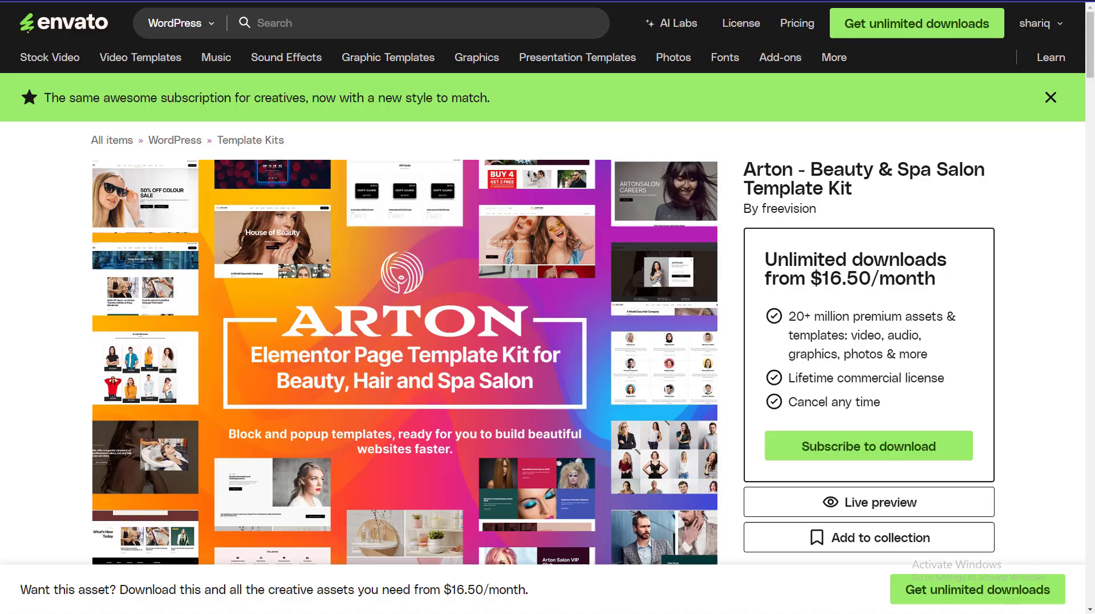
- Switch to the Envato page of the Arton - Beauty & Spa Salon Template Kit and open its live preview
scroll(907, 498, down, 5)
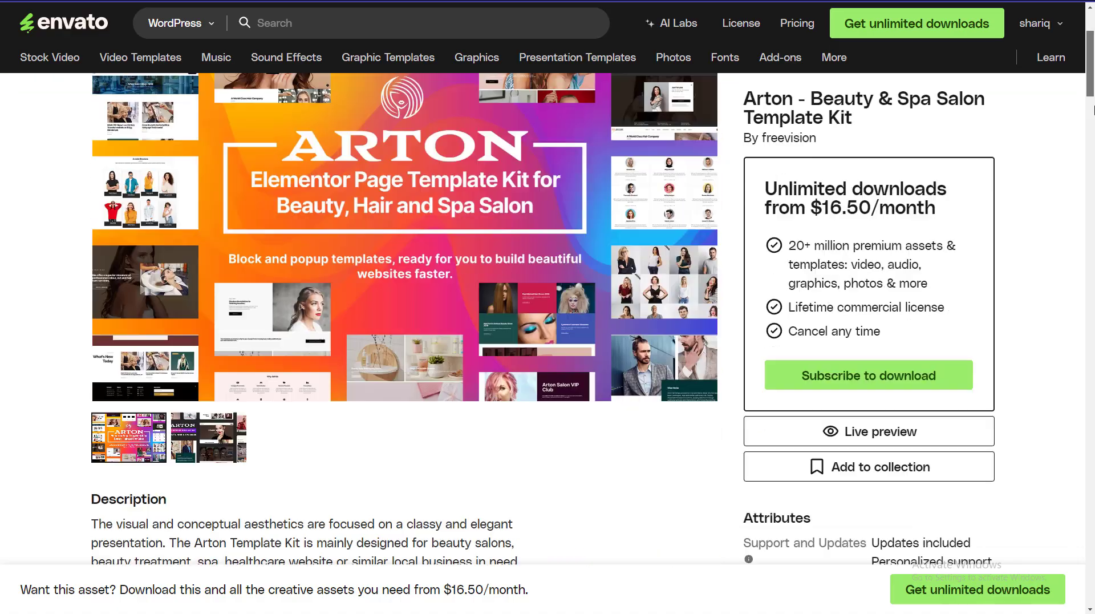
click(893, 437)
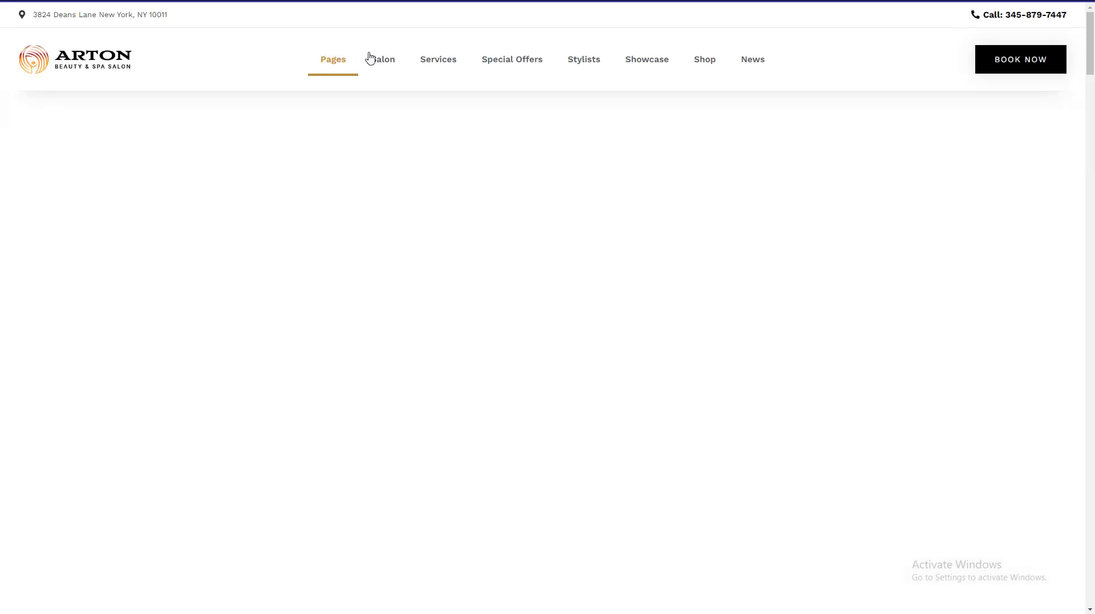
mouse_move(313, 61)
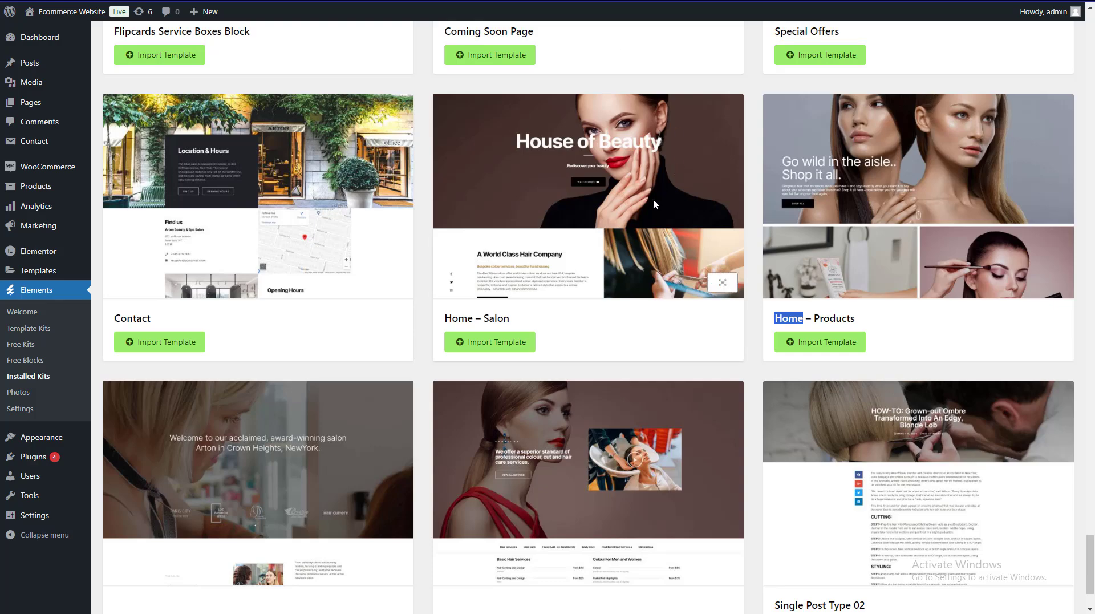
- Return to the installed kit, preview the full Home – Salon template and close the preview
click(722, 282)
scroll(667, 237, down, 15)
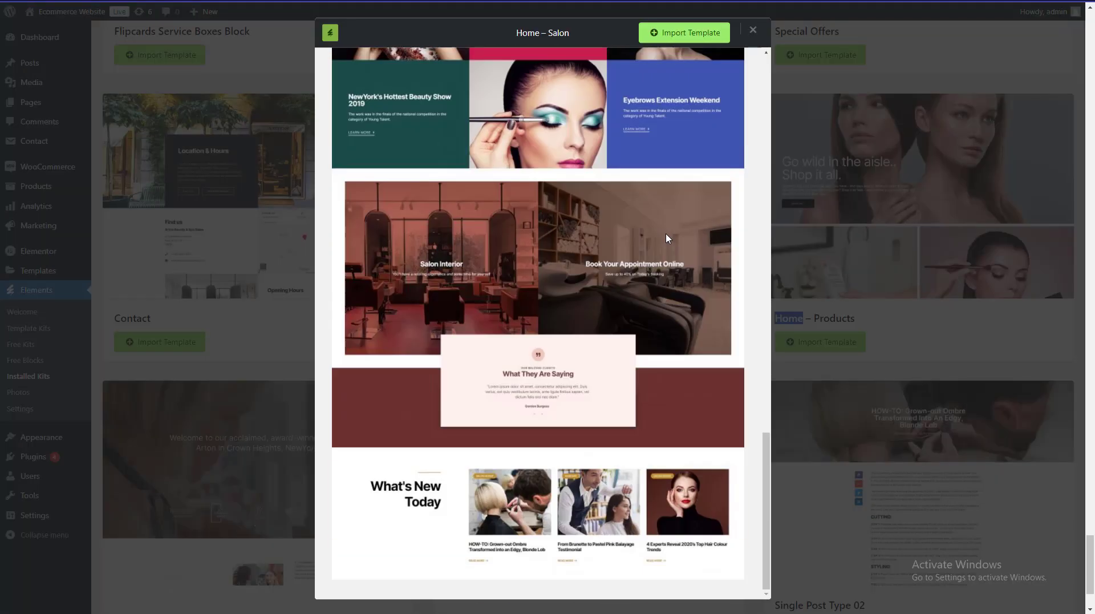
scroll(669, 238, up, 15)
click(834, 166)
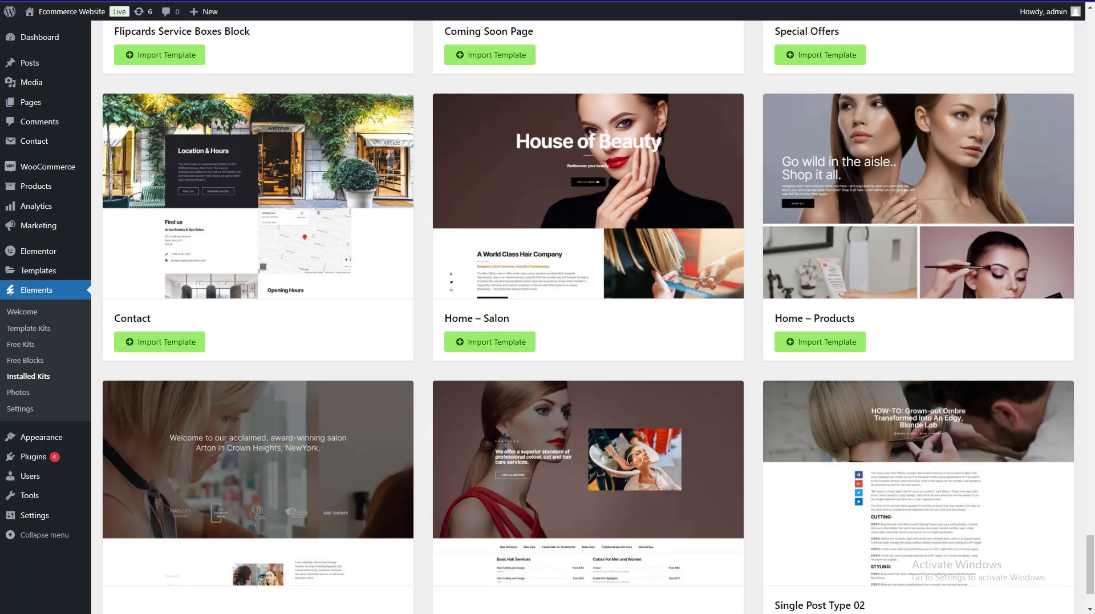
- Look through the Arton kit's live preview site again and return to the installed kit's templates
key(ctrl+Tab)
scroll(593, 319, up, 1)
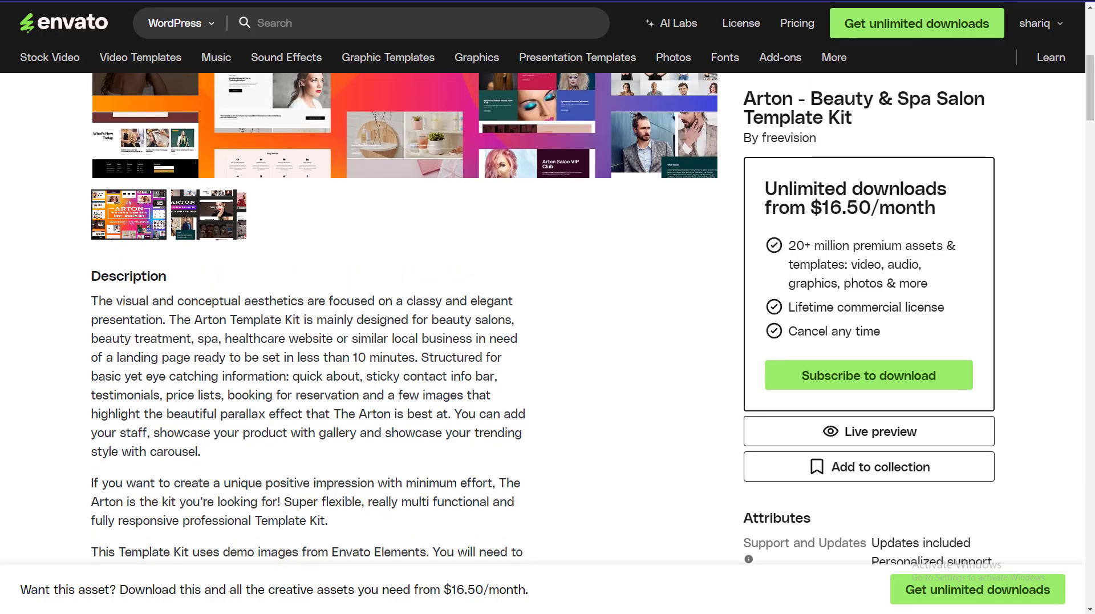
key(ctrl+Tab)
scroll(548, 273, down, 10)
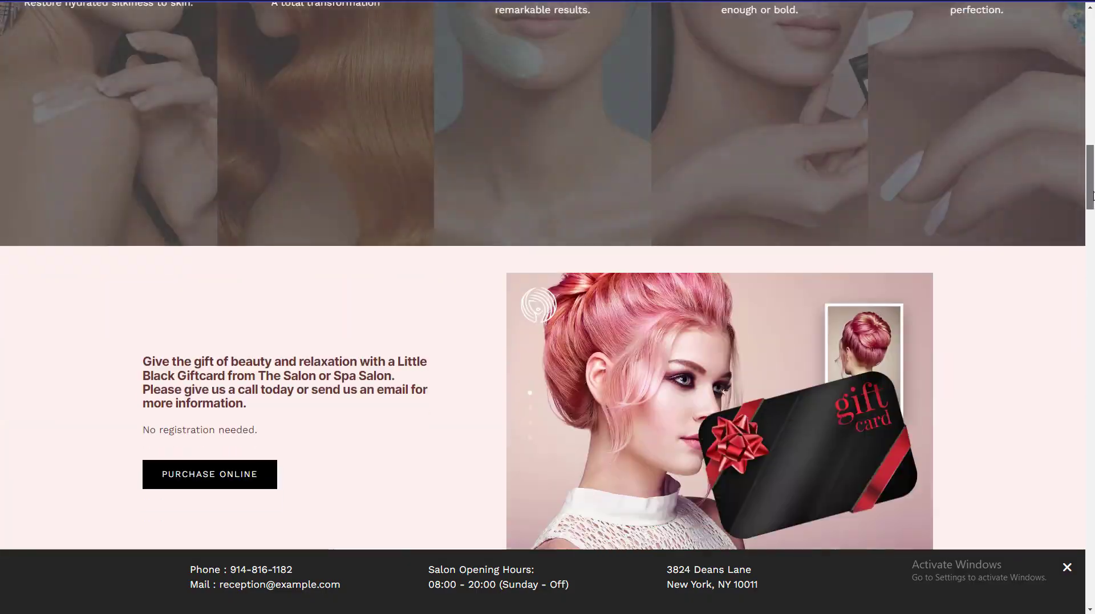
scroll(548, 273, up, 1)
key(ctrl+Tab)
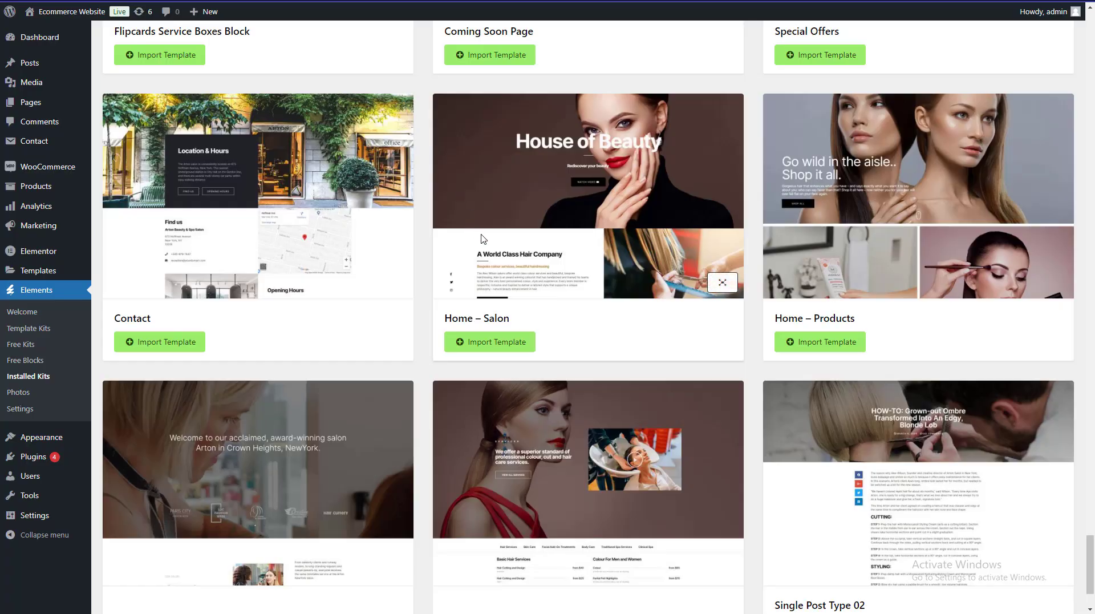
- Import the Home – Salon, Services, Home – Products and Contact templates from the installed kit
scroll(514, 271, down, 3)
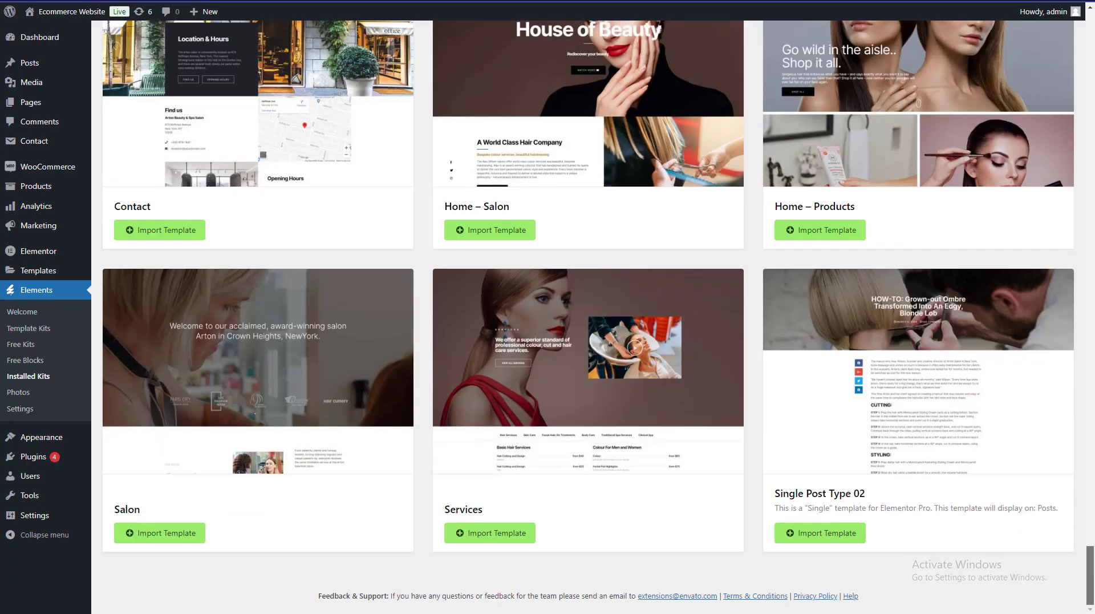
click(491, 230)
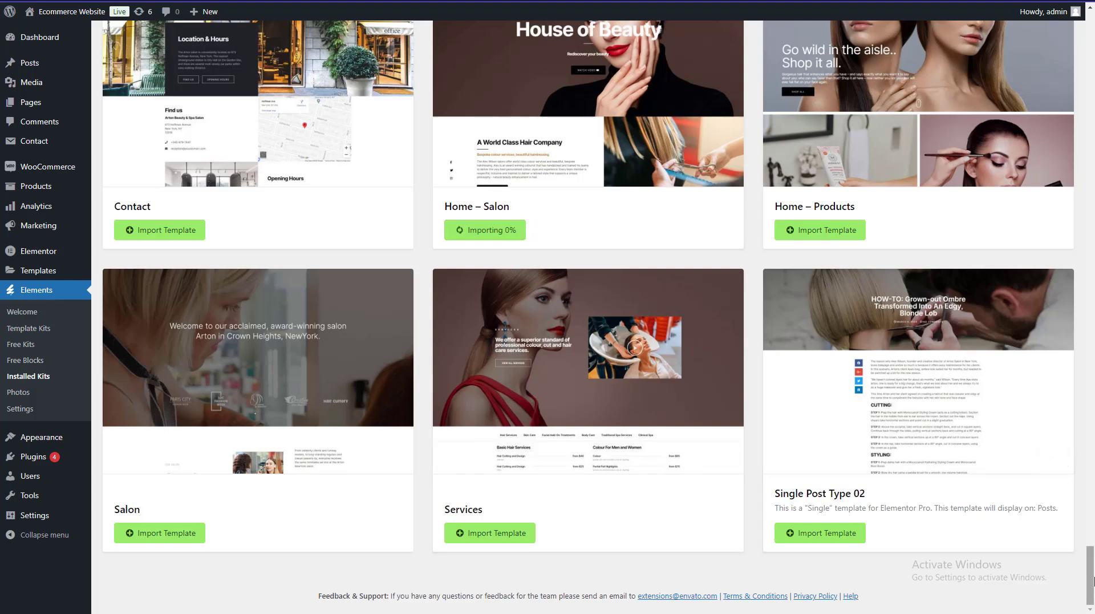
mouse_move(1091, 581)
mouse_down()
mouse_move(1091, 568)
mouse_move(1092, 585)
mouse_up()
click(484, 539)
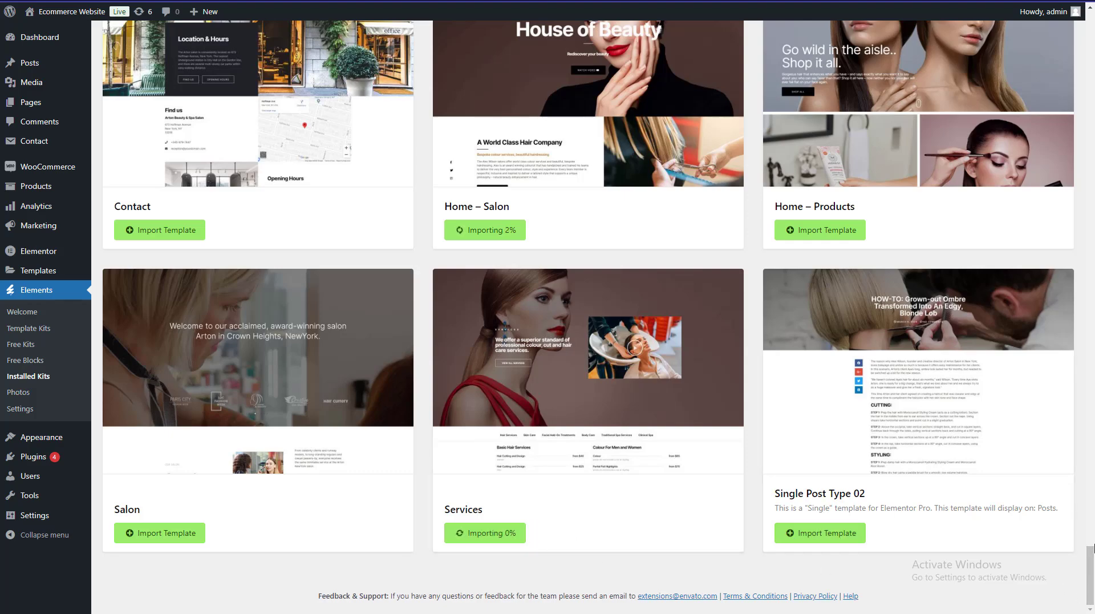
scroll(1082, 538, up, 10)
drag(1091, 541, 1091, 579)
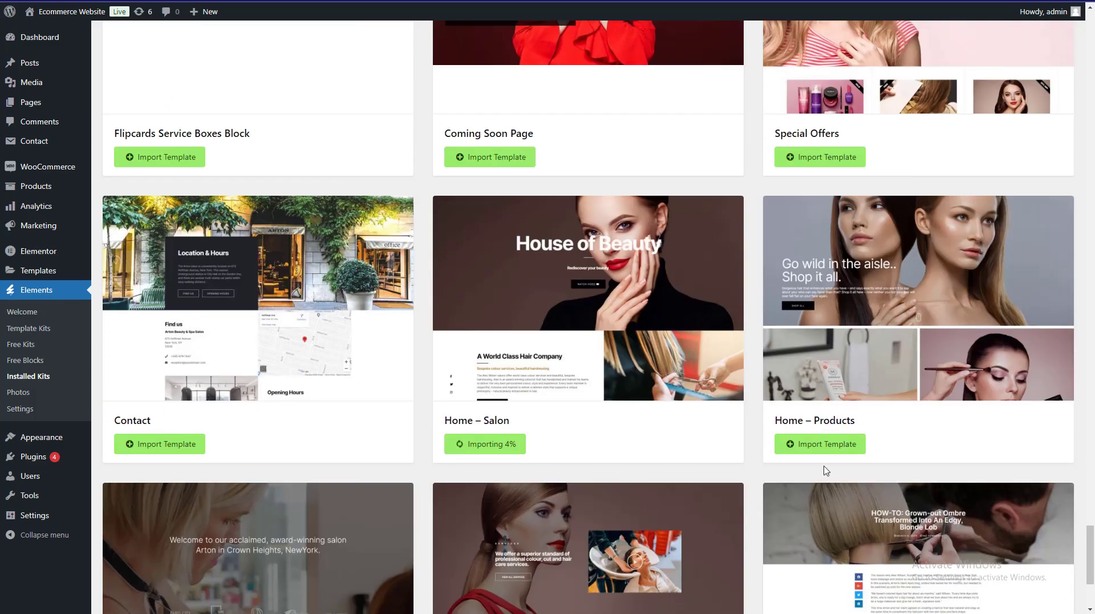
click(821, 447)
click(169, 452)
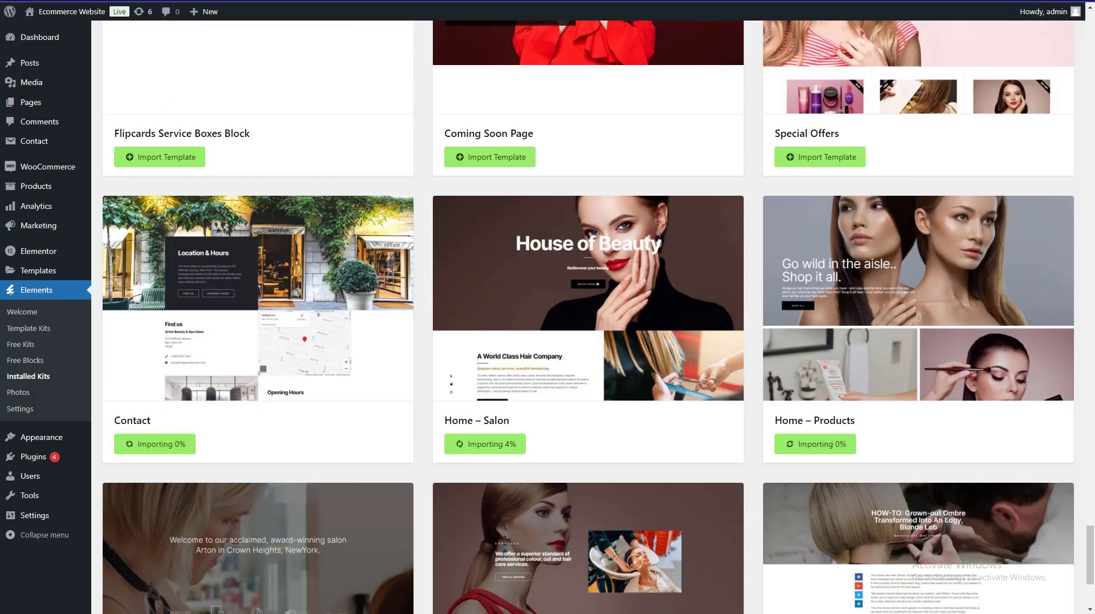
- Import the Flipcards Service Boxes Block, Special Offers, Pricing Tabs Block and Call to Action 01 Block templates
drag(1091, 555, 1091, 525)
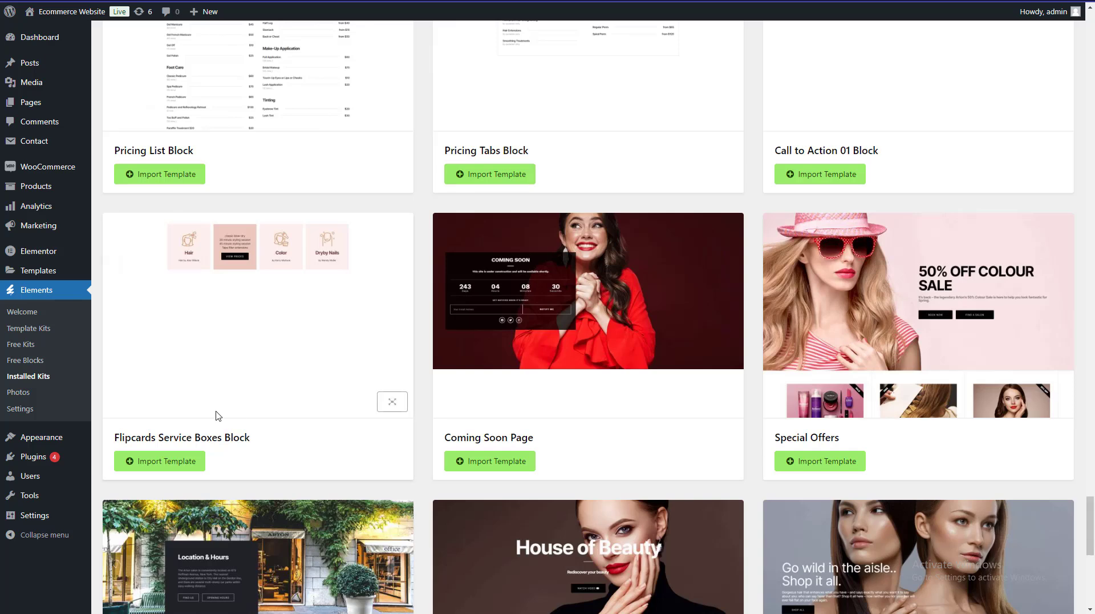
click(163, 459)
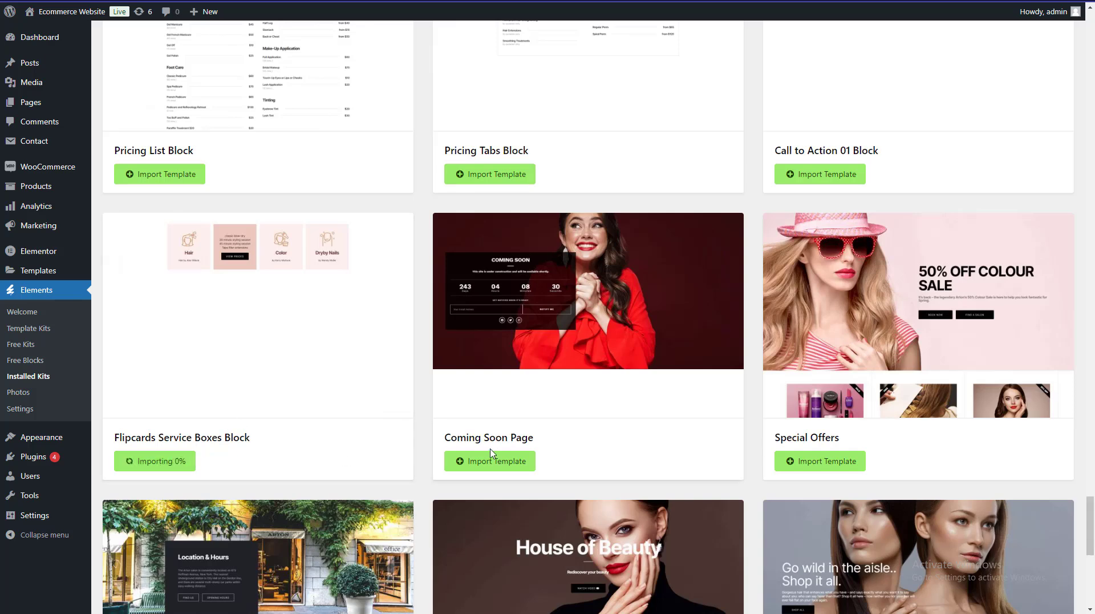
click(844, 461)
drag(1089, 522, 1092, 513)
scroll(1078, 491, up, 3)
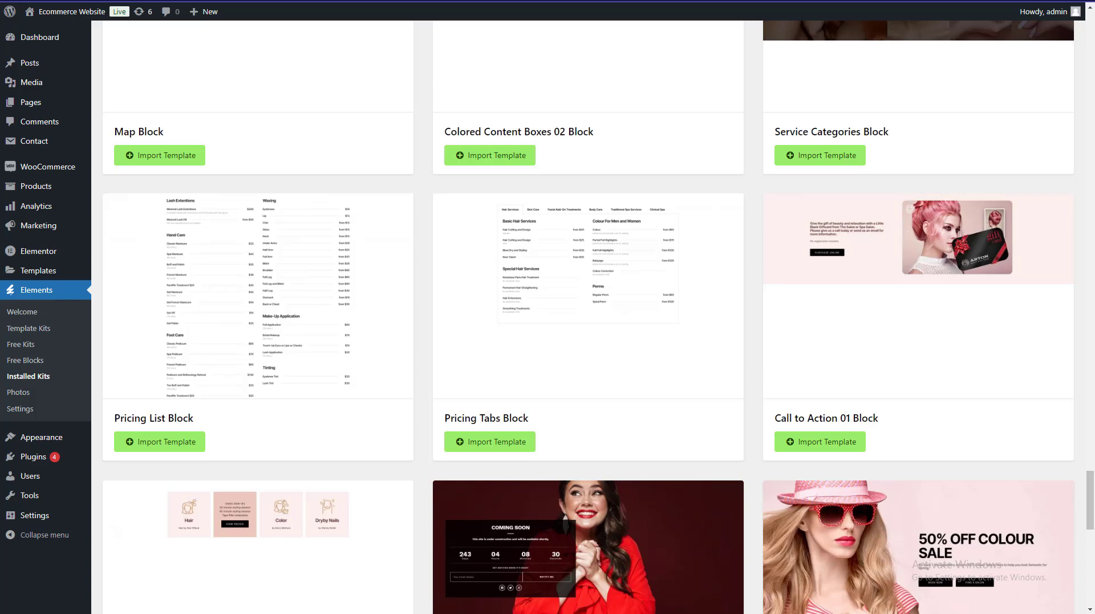
click(494, 442)
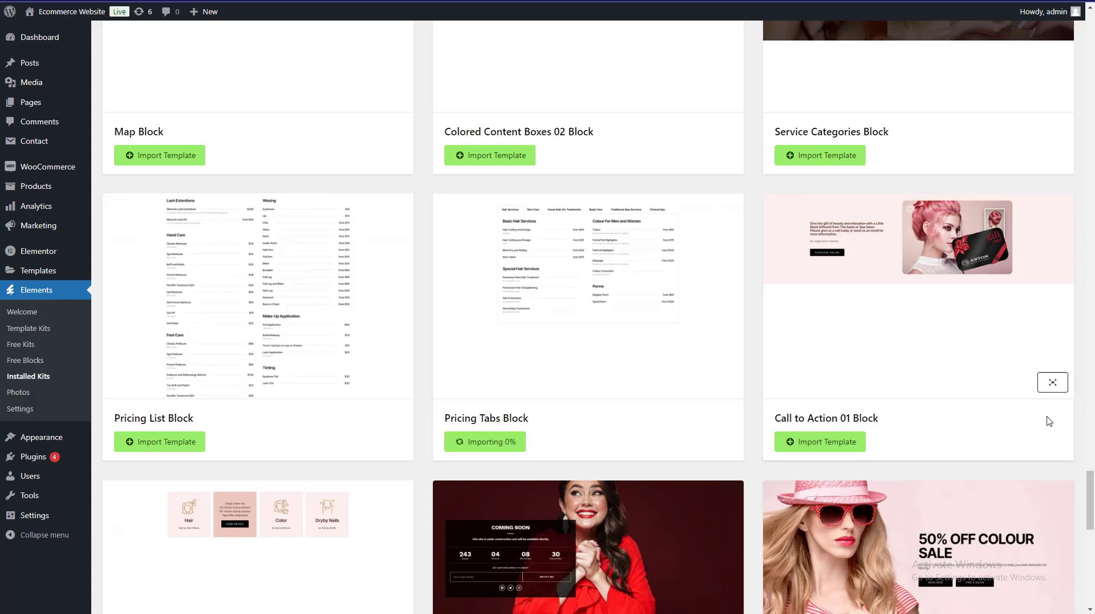
click(824, 442)
- Import the Service Categories Block, Colored Content Boxes 02 Block and Map Block templates
scroll(910, 437, up, 4)
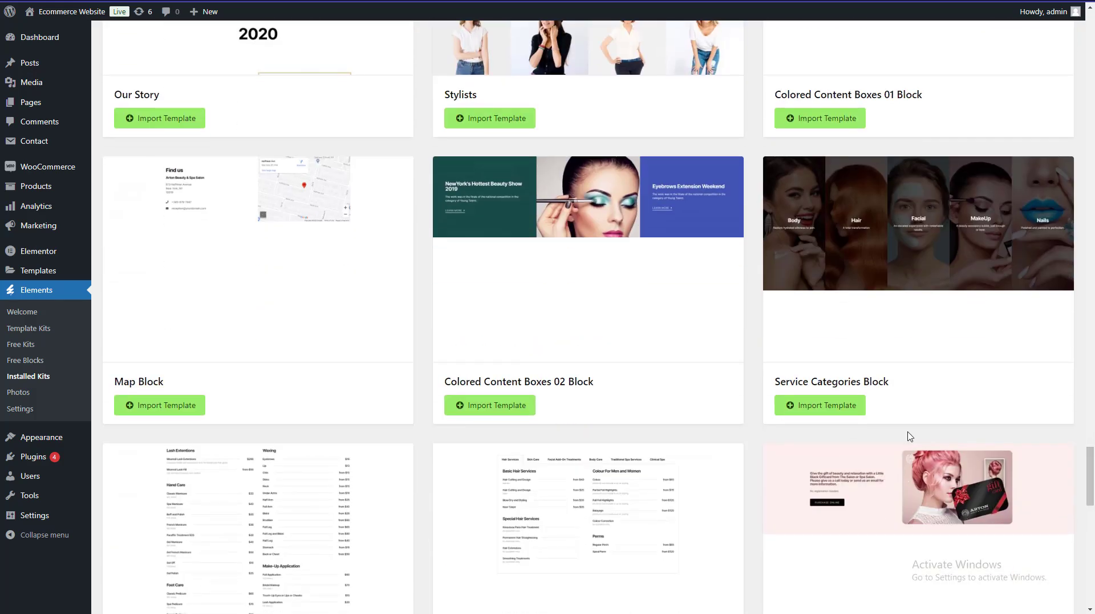
click(830, 405)
click(495, 406)
click(132, 407)
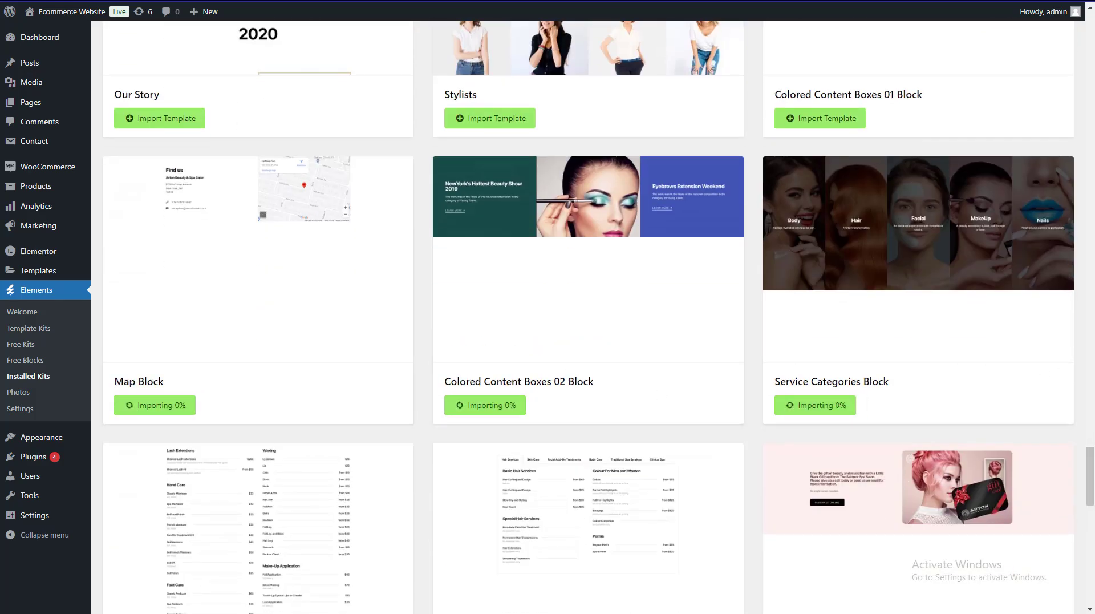
- Import the Stylists, Colored Content Boxes 01 Block, Our Story, Services Body Popup, Stylist Bio and Store templates
scroll(803, 400, up, 6)
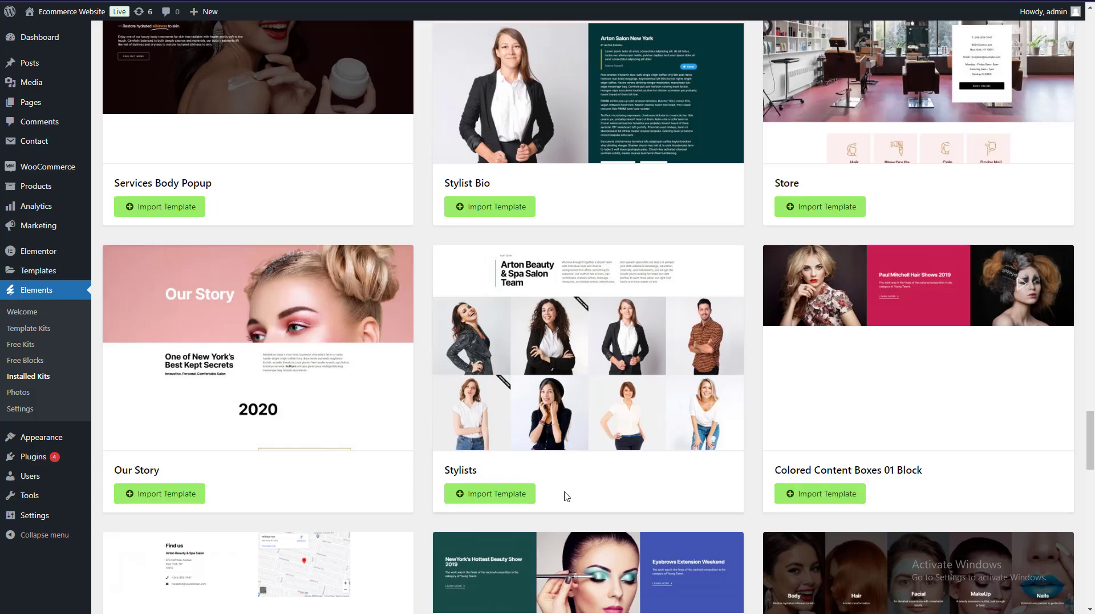
click(502, 494)
click(798, 494)
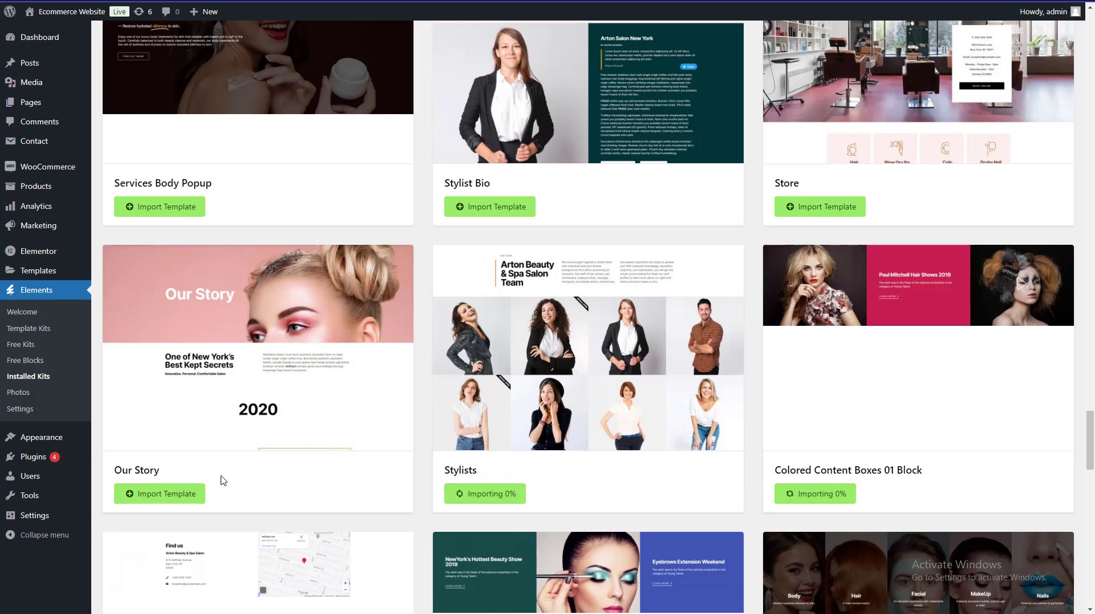
click(165, 493)
click(171, 206)
click(491, 207)
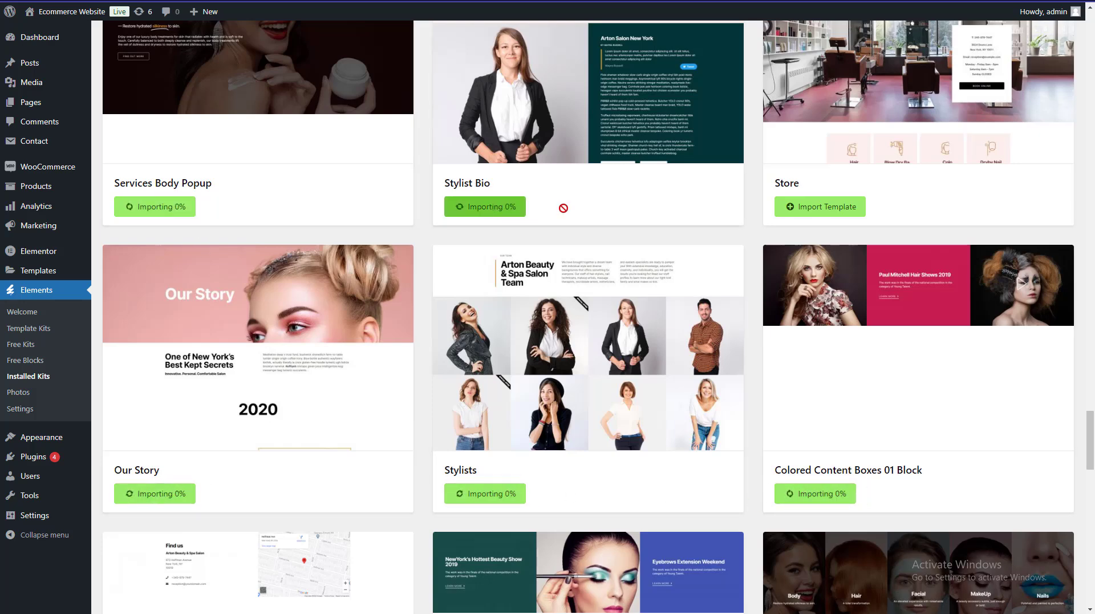
click(796, 207)
- Import the Careers, Our Showcase, Featured Products, Product Archive, Online Booking Form and About Block templates
click(1092, 394)
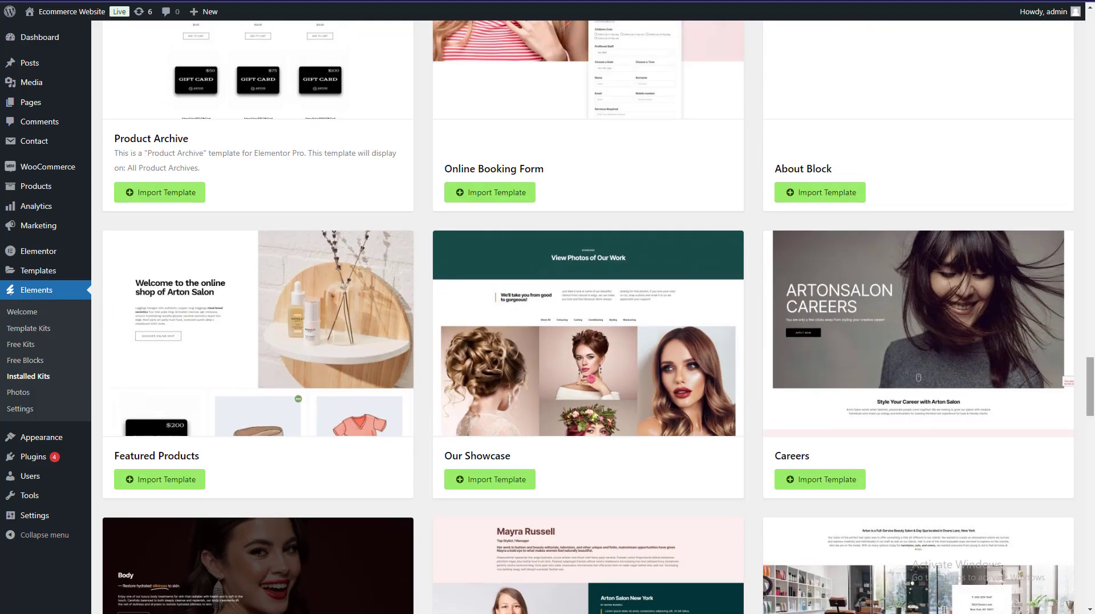
click(849, 481)
click(493, 482)
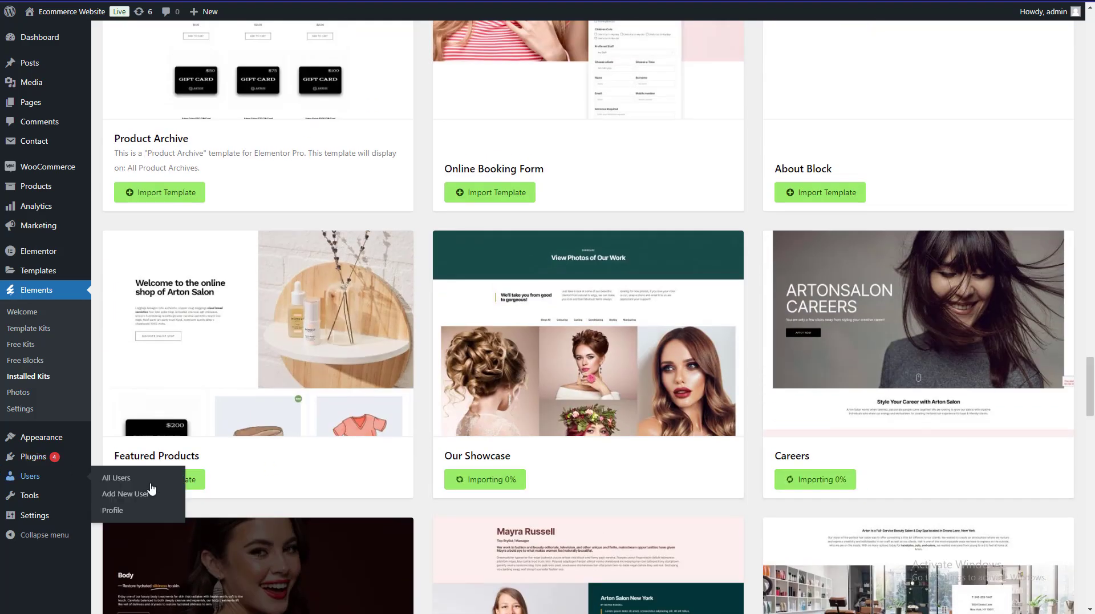
click(199, 484)
click(170, 195)
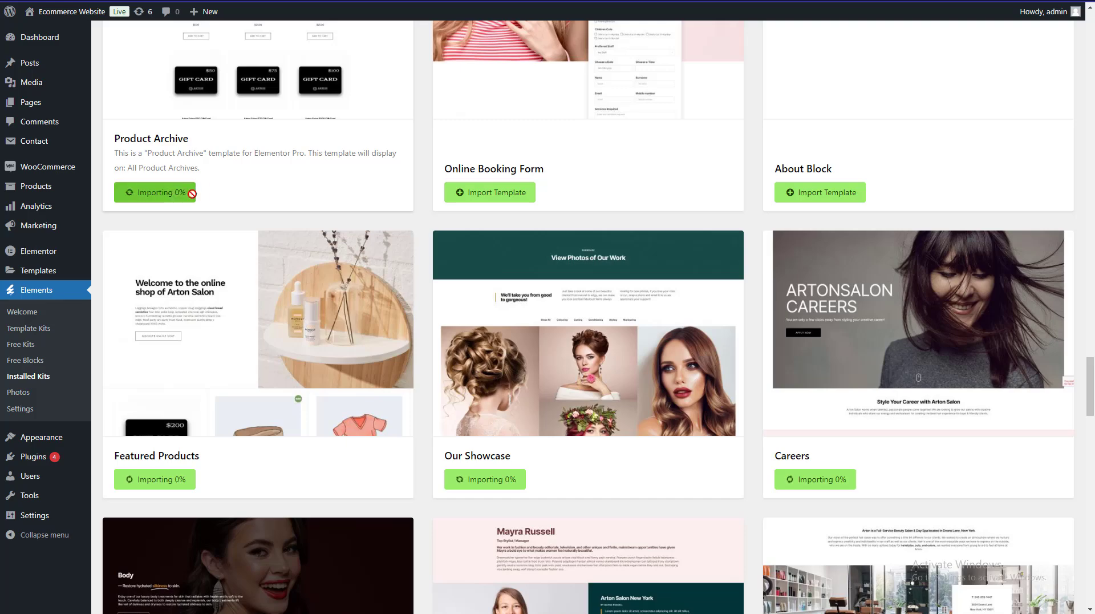
click(496, 193)
click(842, 193)
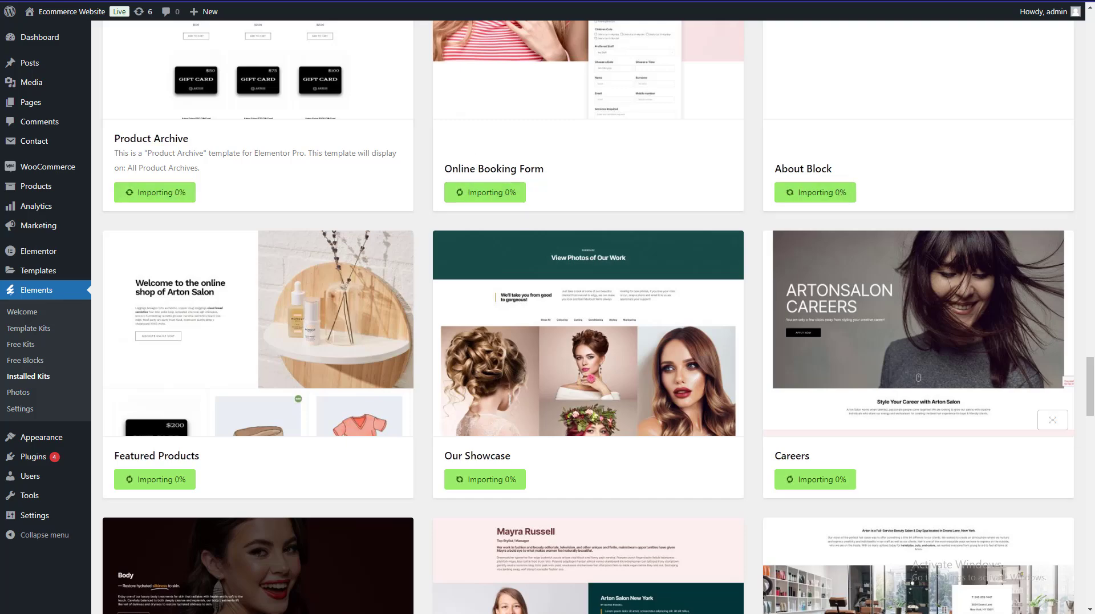
- Import the Site Footer, Single Product, Main Menu Header, Sticky Info Bar, Services Nails Popup and Menu Header Alternate templates
drag(1090, 399, 1091, 360)
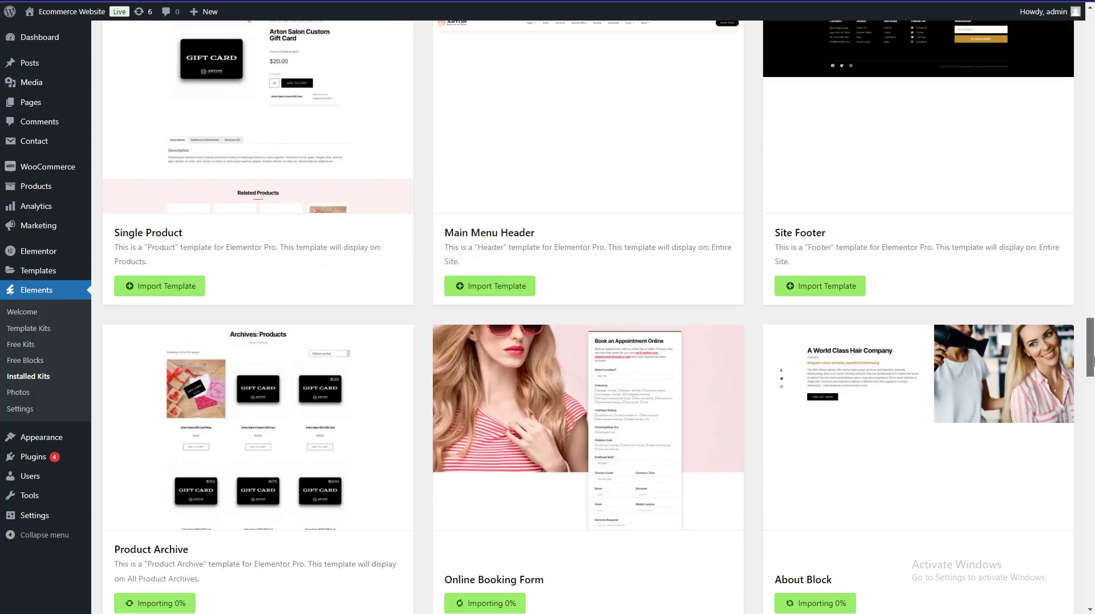
scroll(850, 312, up, 2)
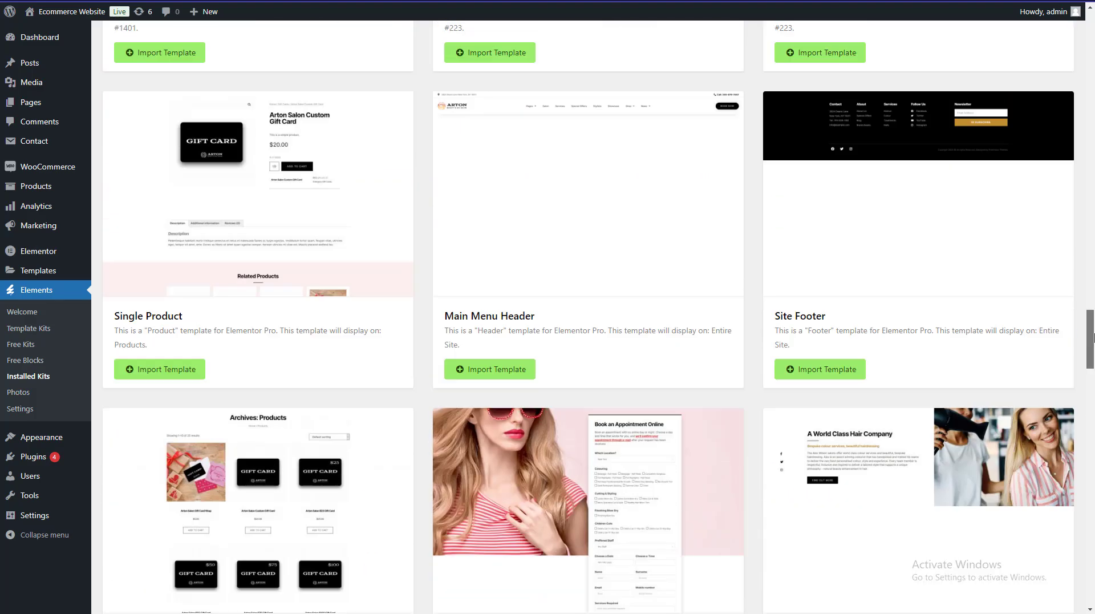
click(824, 369)
click(163, 370)
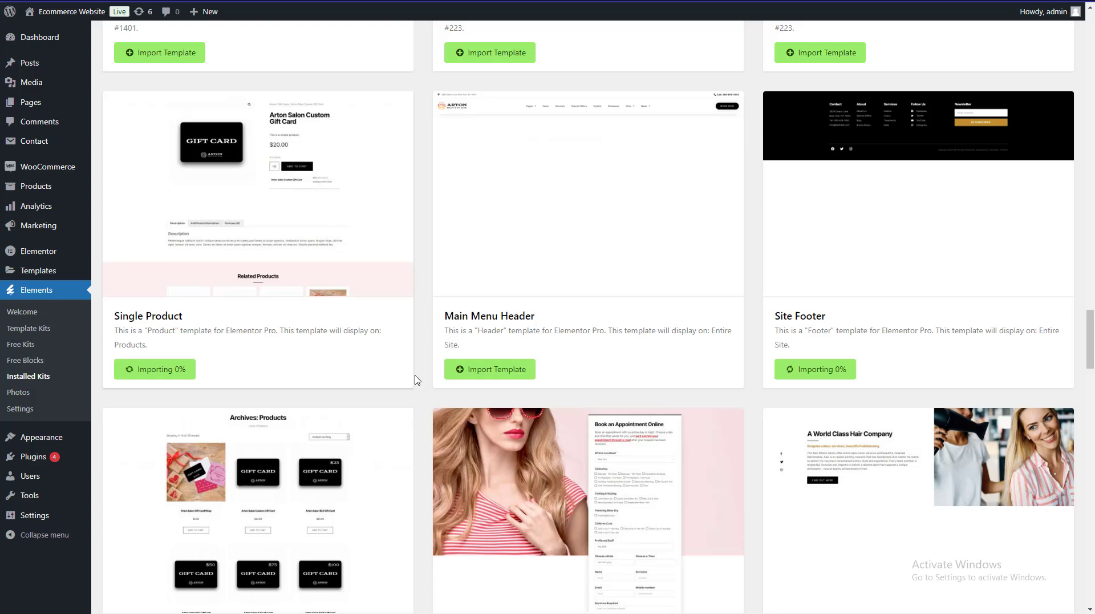
click(469, 369)
scroll(821, 342, up, 5)
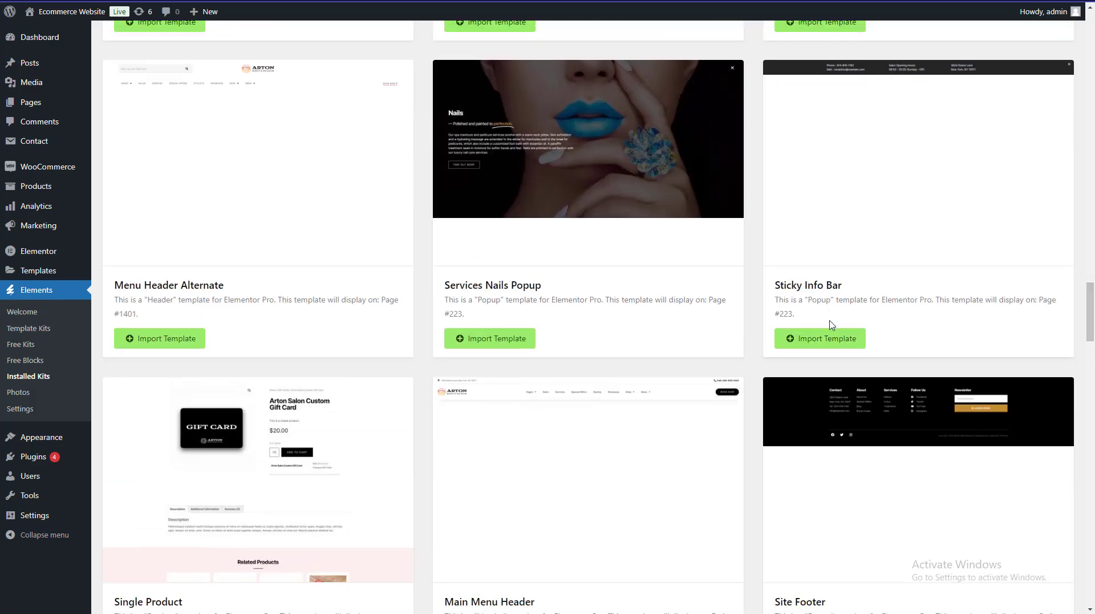
click(822, 339)
click(486, 338)
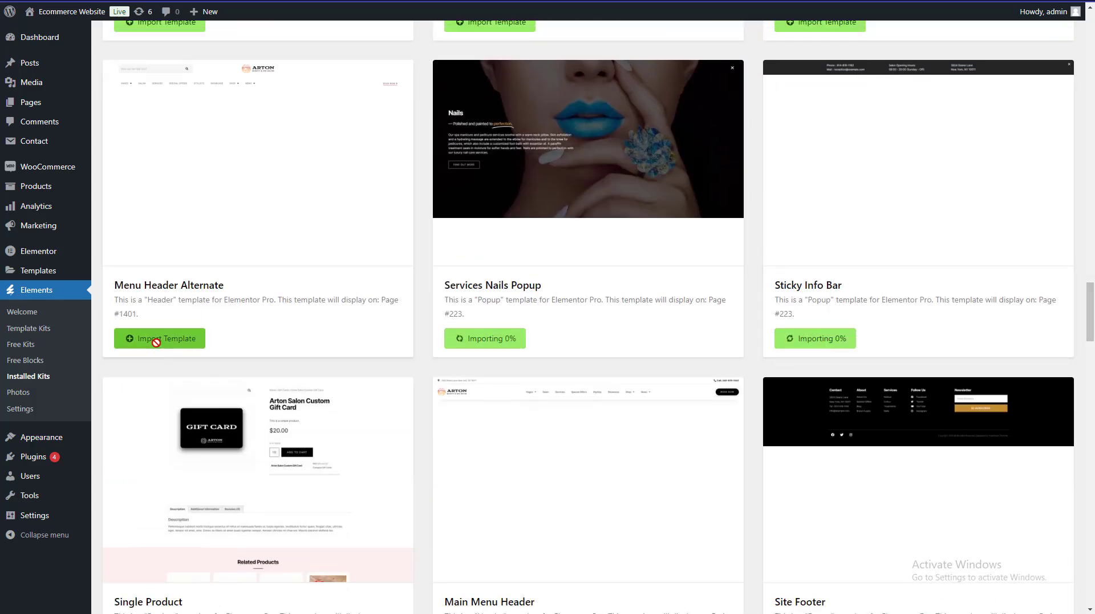
click(154, 338)
- Import the Services Makeup Popup, Services Hair Popup, Page #223 Services Body Popup, Blog Archive 01 and Newsletter Popup templates
scroll(820, 400, up, 8)
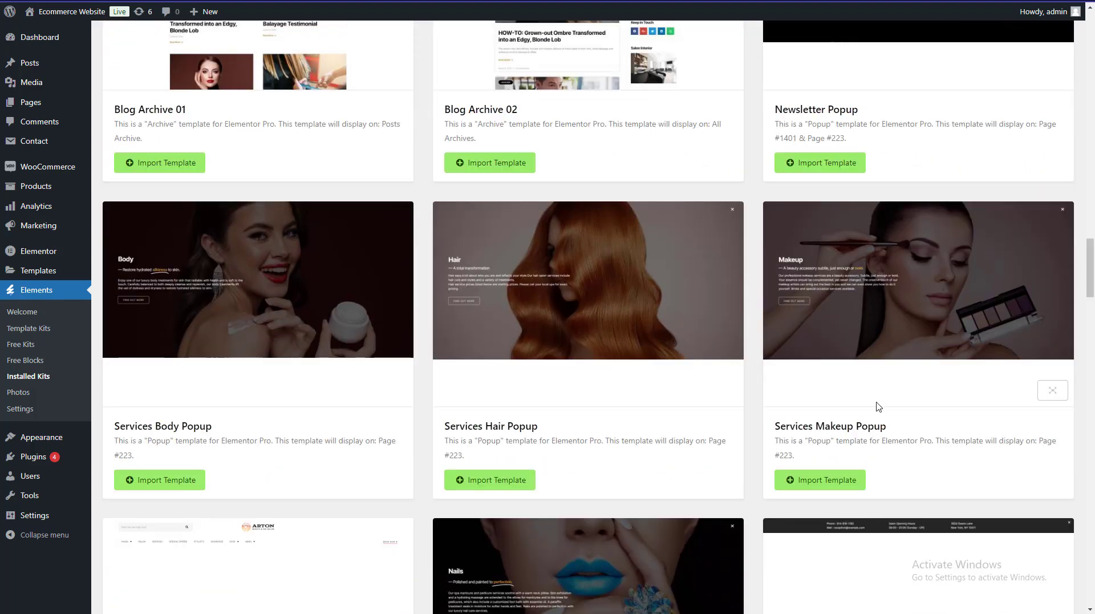
click(816, 480)
click(508, 480)
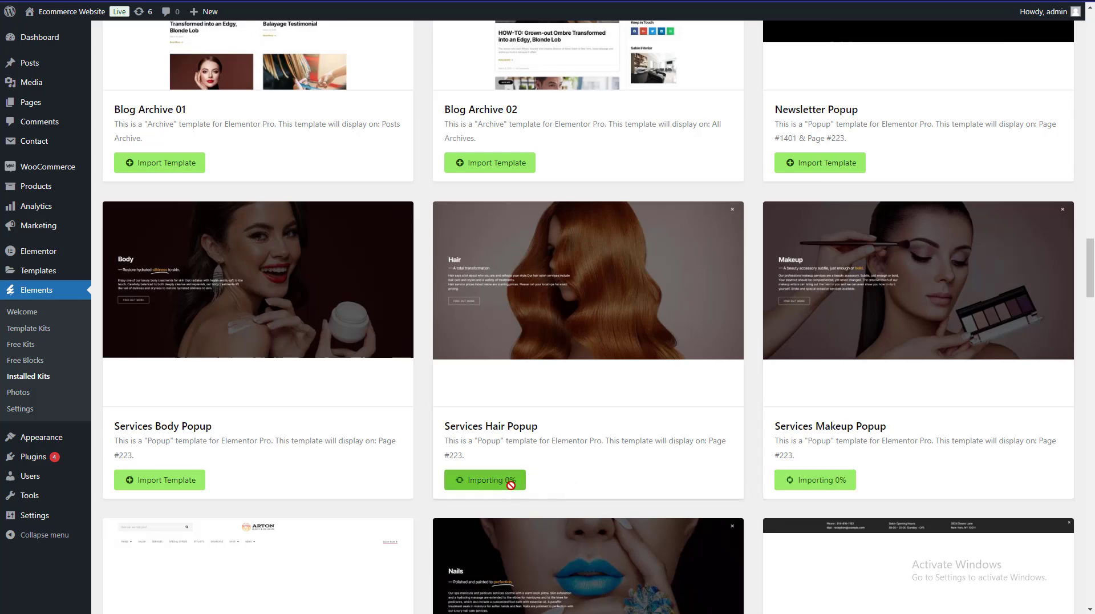
click(164, 480)
scroll(526, 382, up, 4)
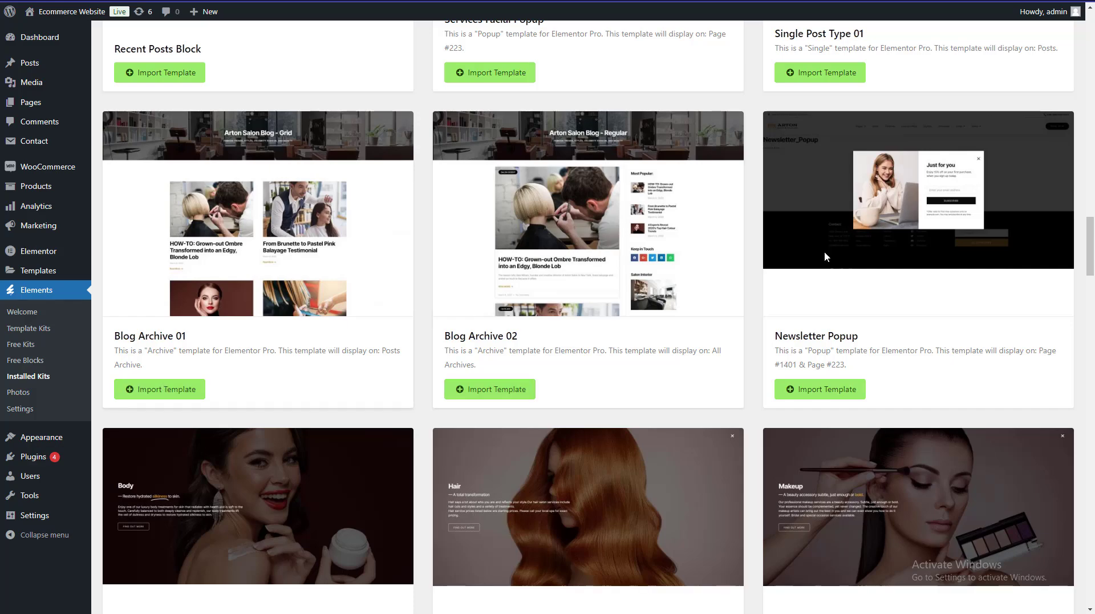
click(183, 390)
click(827, 389)
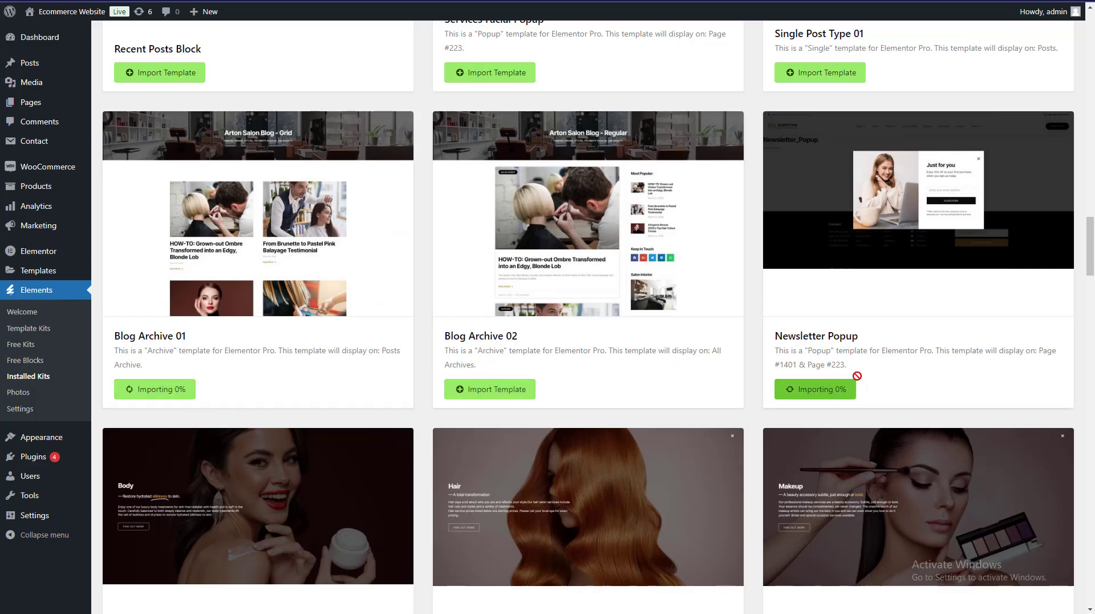
- Import the Services Facial Popup, Recent Posts Block, Single Post Type 01, Generic Page, Hero Background Carousel Block and Job Application Form Block templates
scroll(494, 336, up, 4)
click(492, 327)
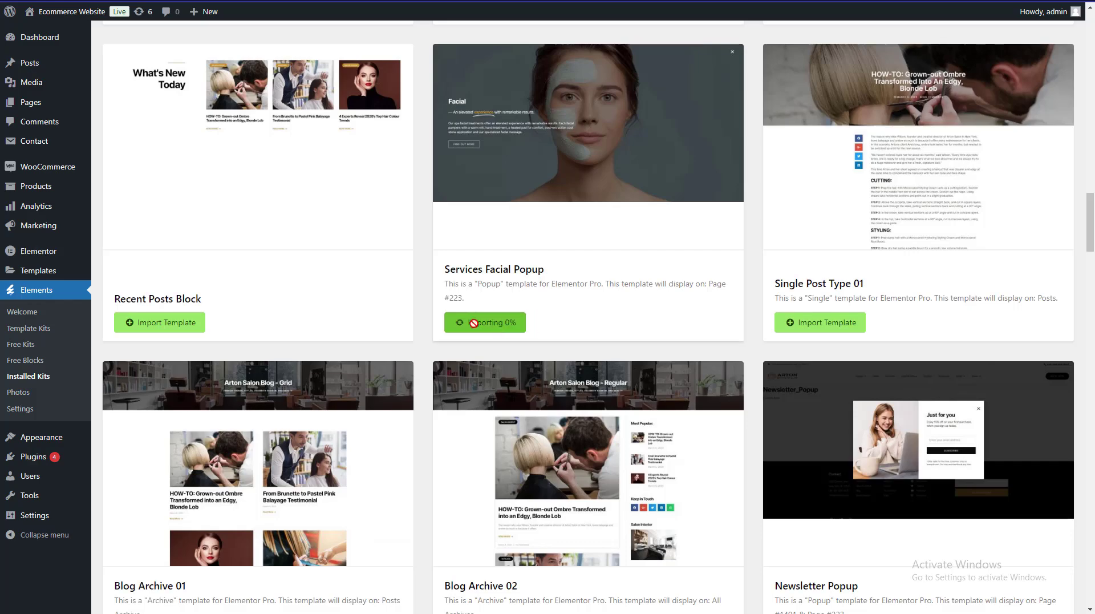
click(154, 323)
click(820, 323)
scroll(821, 343, up, 7)
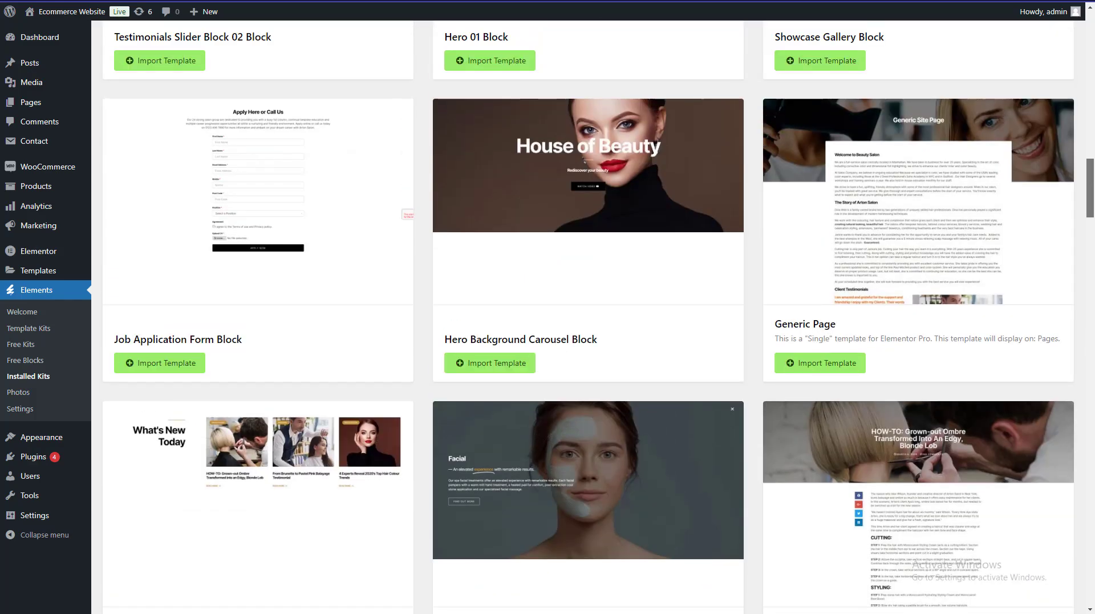
click(826, 434)
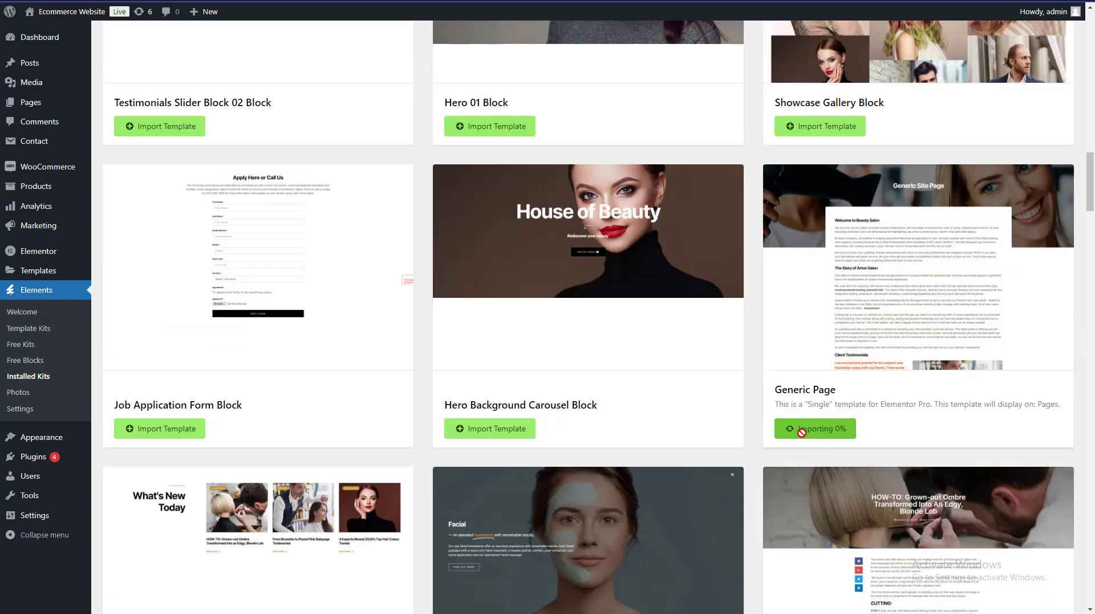
click(494, 431)
click(188, 428)
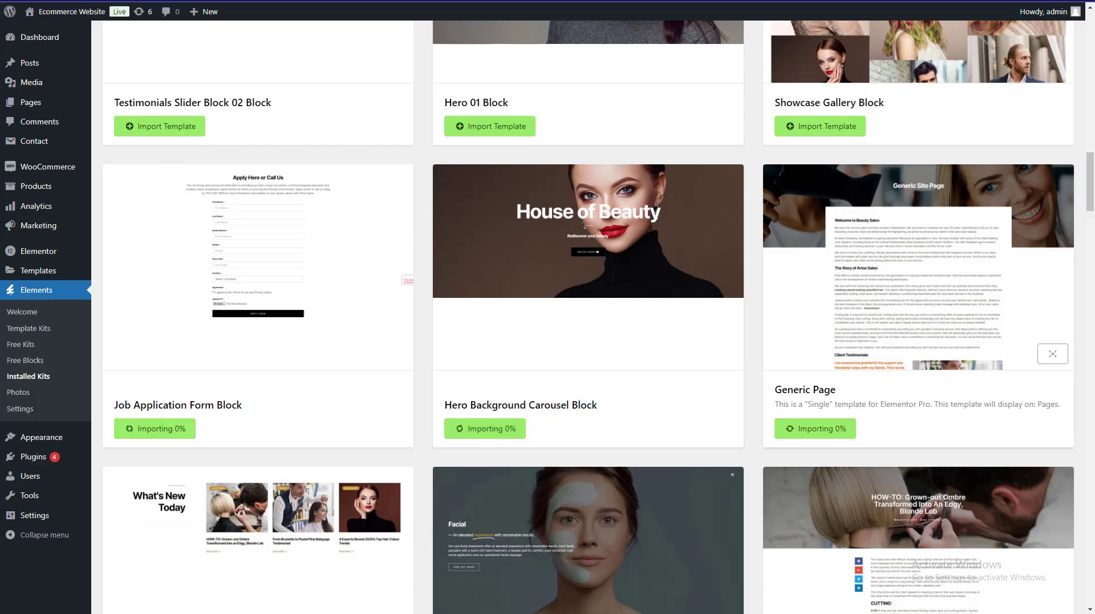
scroll(820, 218, up, 5)
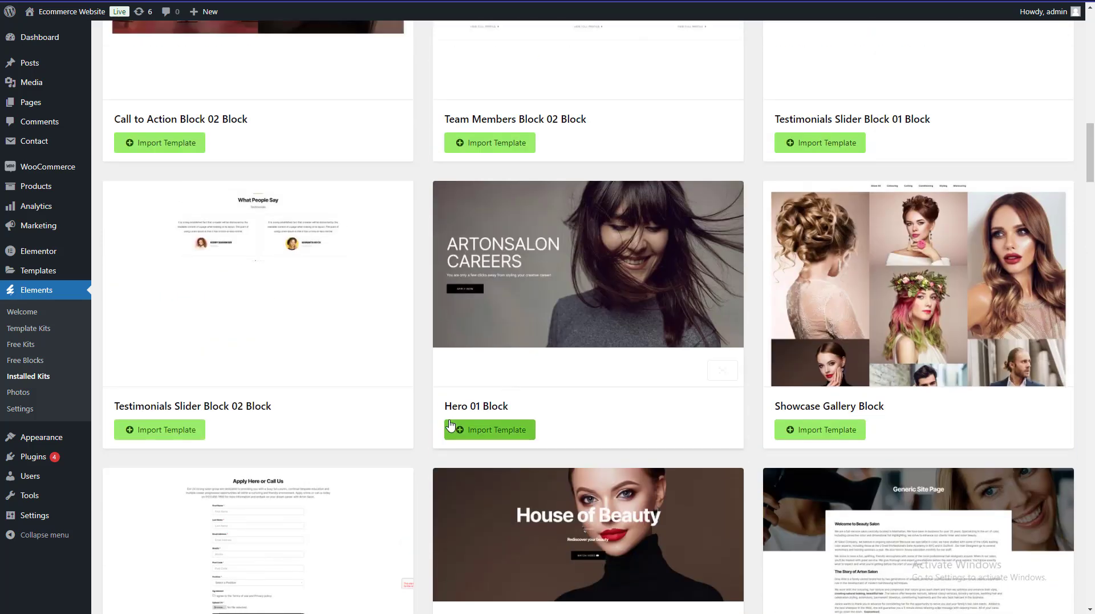
- Import the Testimonials Slider Block 02, Showcase Gallery, Hero 01, Call to Action Block 02, Team Members Block 02 and Testimonials Slider Block 01 templates
click(151, 432)
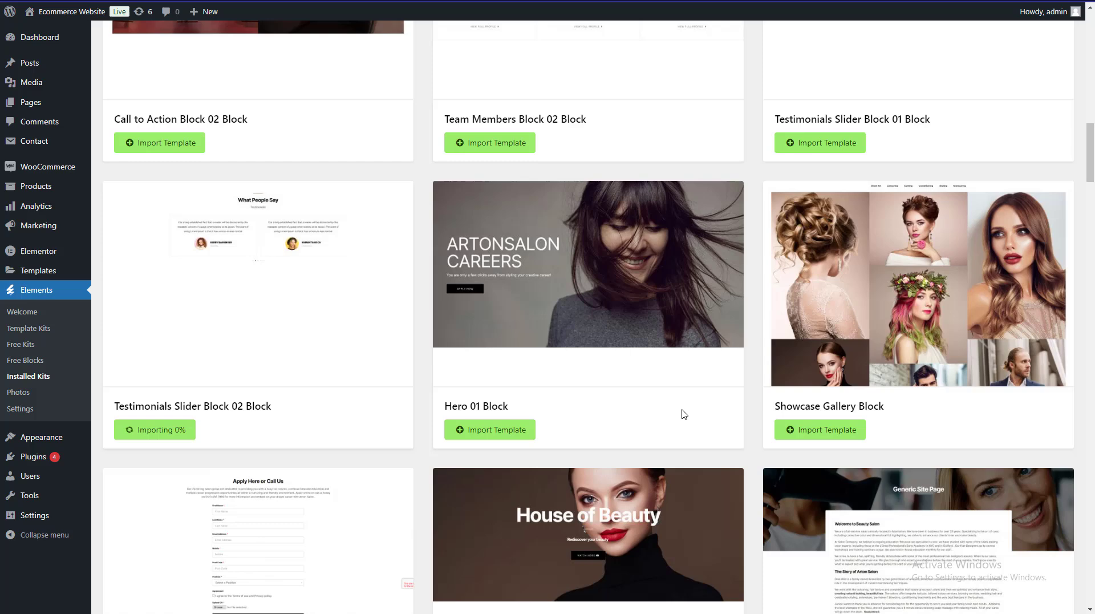
click(815, 426)
click(527, 431)
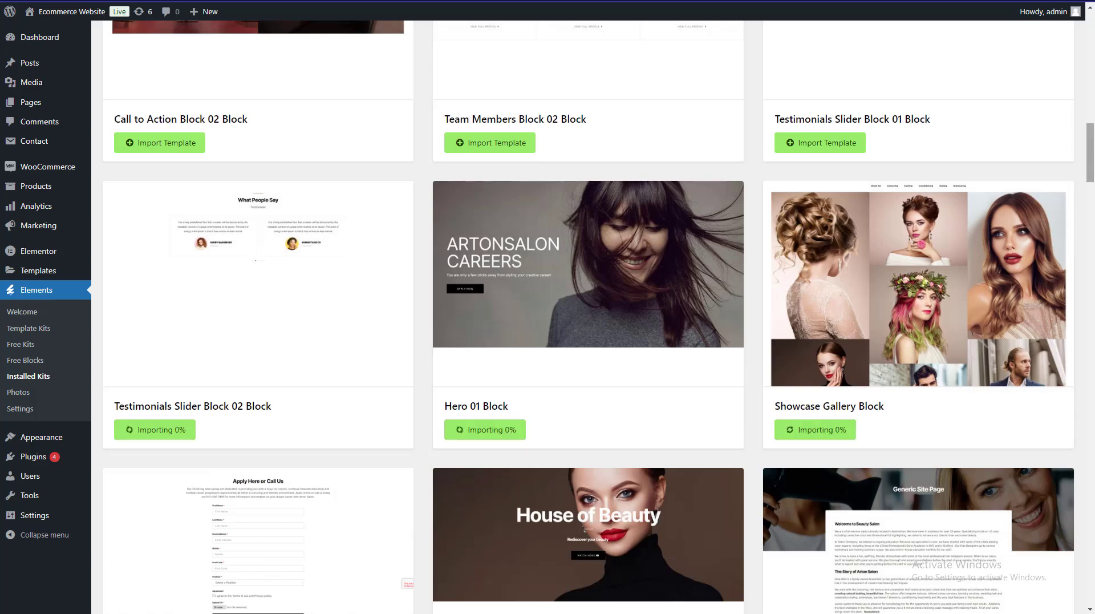
scroll(588, 317, up, 4)
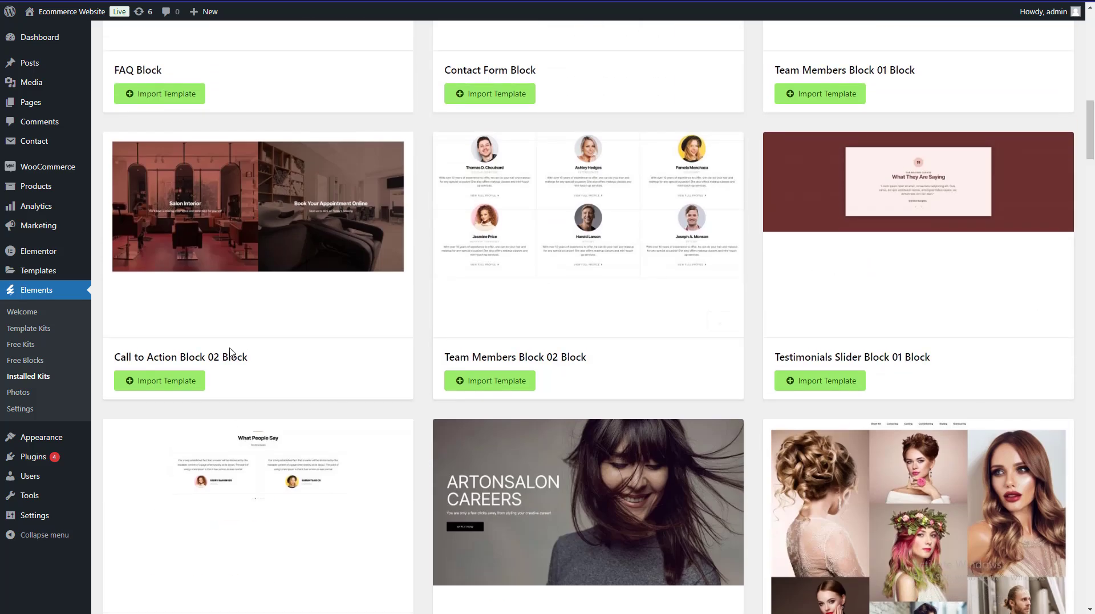
click(168, 383)
click(495, 381)
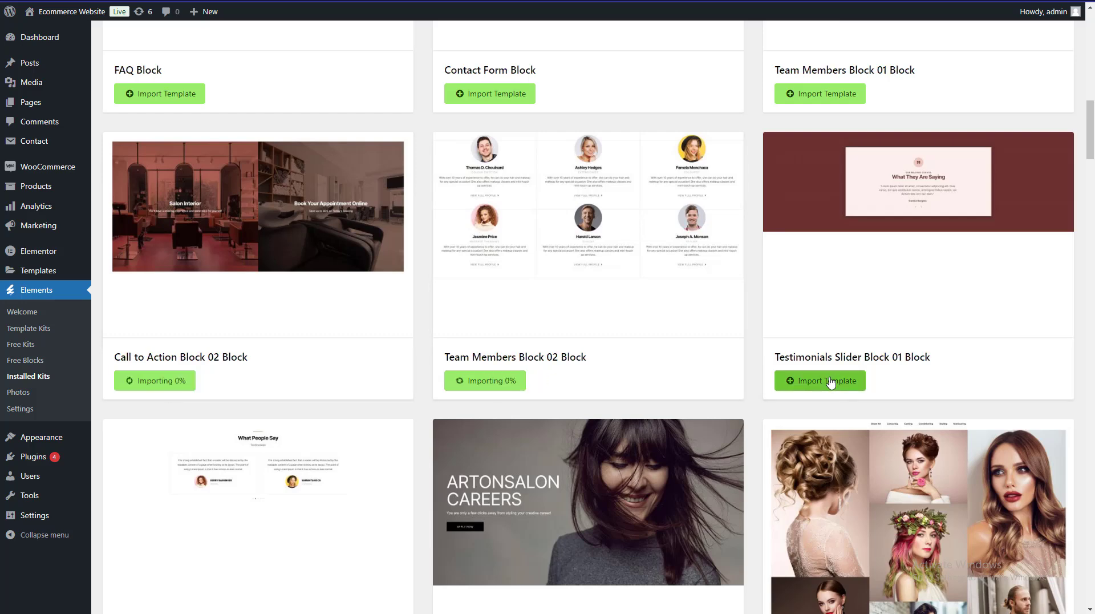
click(831, 381)
- Import the Contact Form Block, FAQ Block, 404 Error Page, Global Kit Styles and Hero 02 Block templates
scroll(890, 359, up, 7)
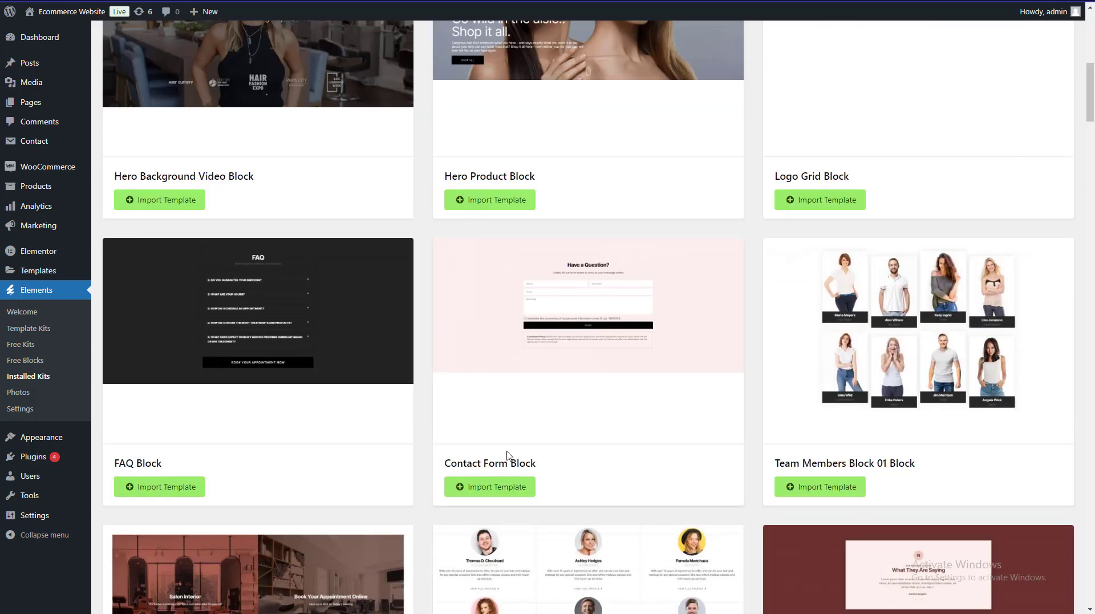
click(489, 486)
click(160, 486)
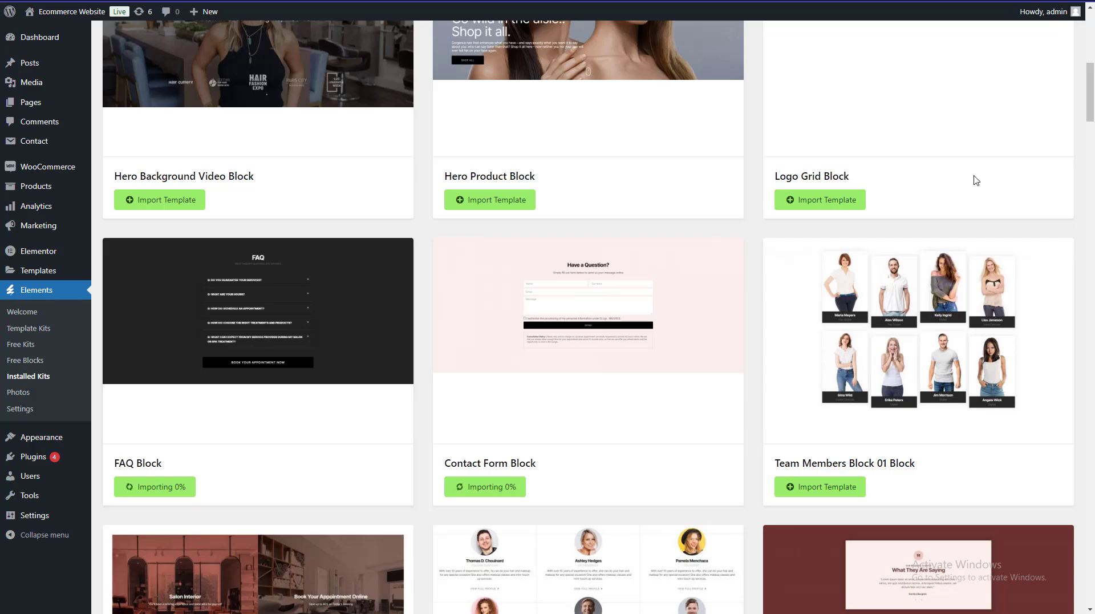
scroll(1091, 91, up, 3)
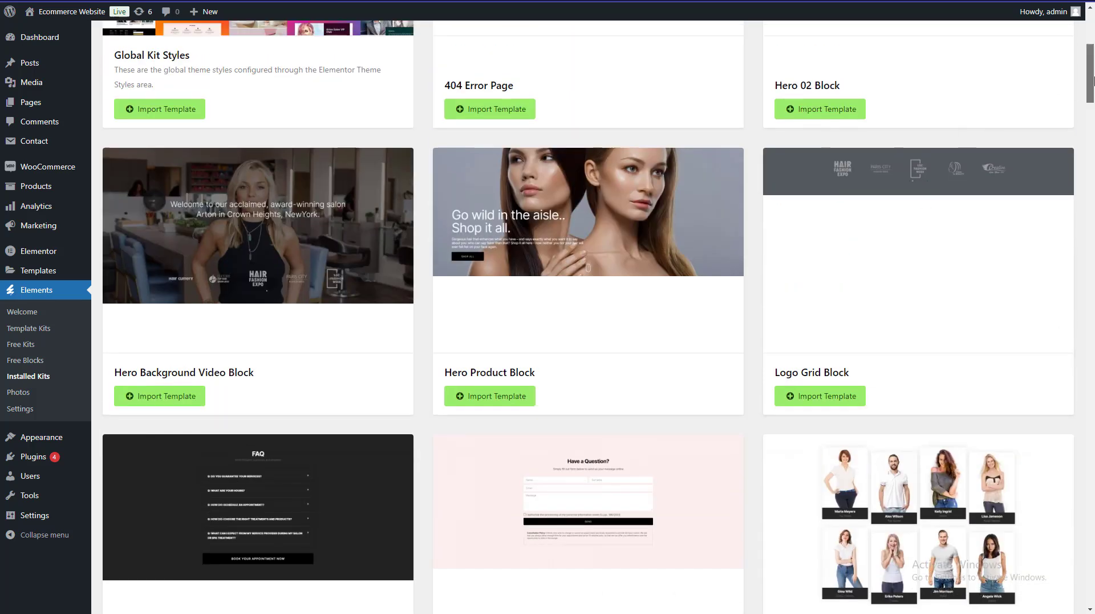
scroll(1090, 80, up, 4)
click(488, 353)
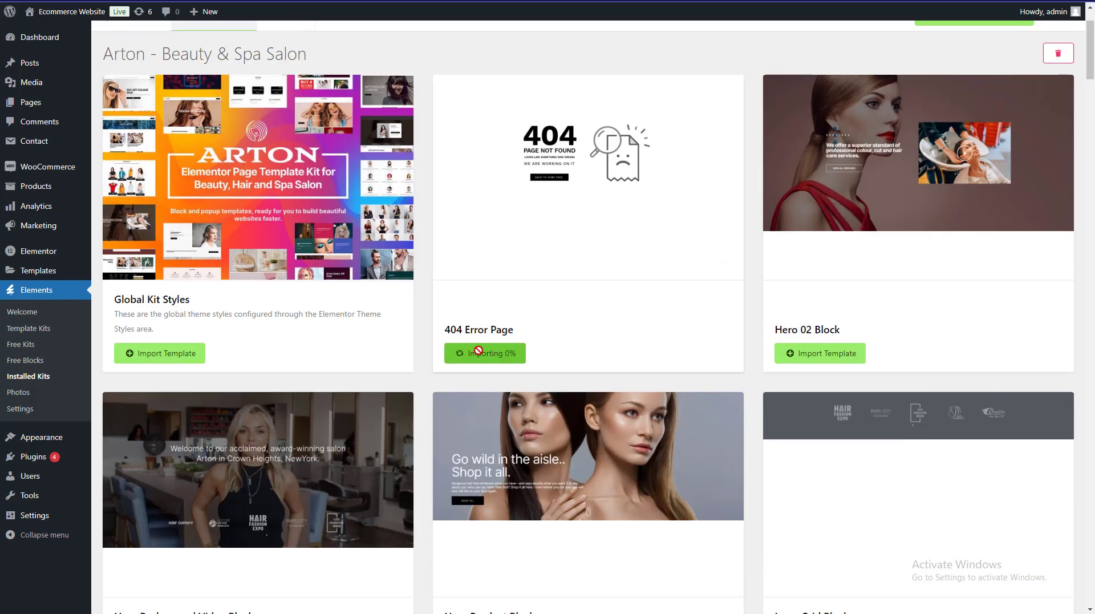
click(130, 359)
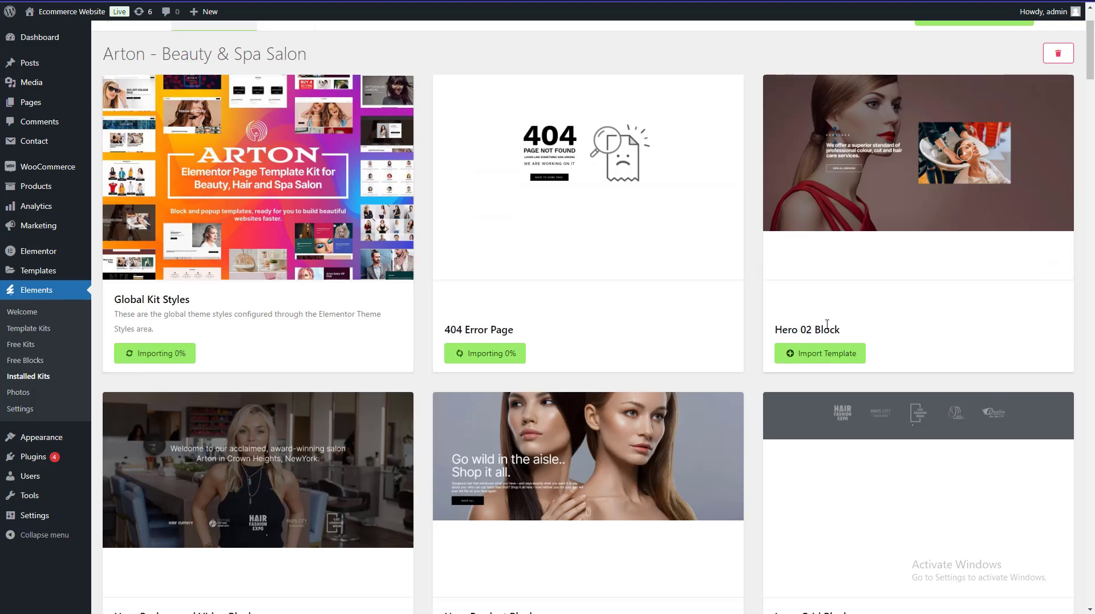
click(833, 354)
- Import the Hero Product Block, Logo Grid Block and Team Members Block 01 templates
scroll(1091, 110, down, 1)
scroll(1091, 110, down, 7)
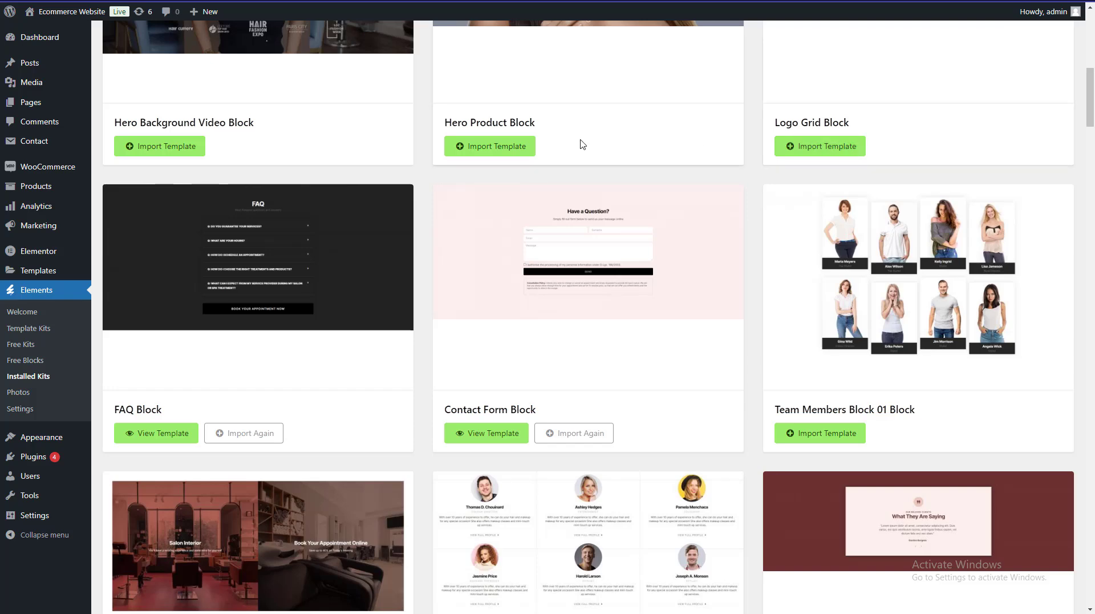
click(506, 146)
click(819, 146)
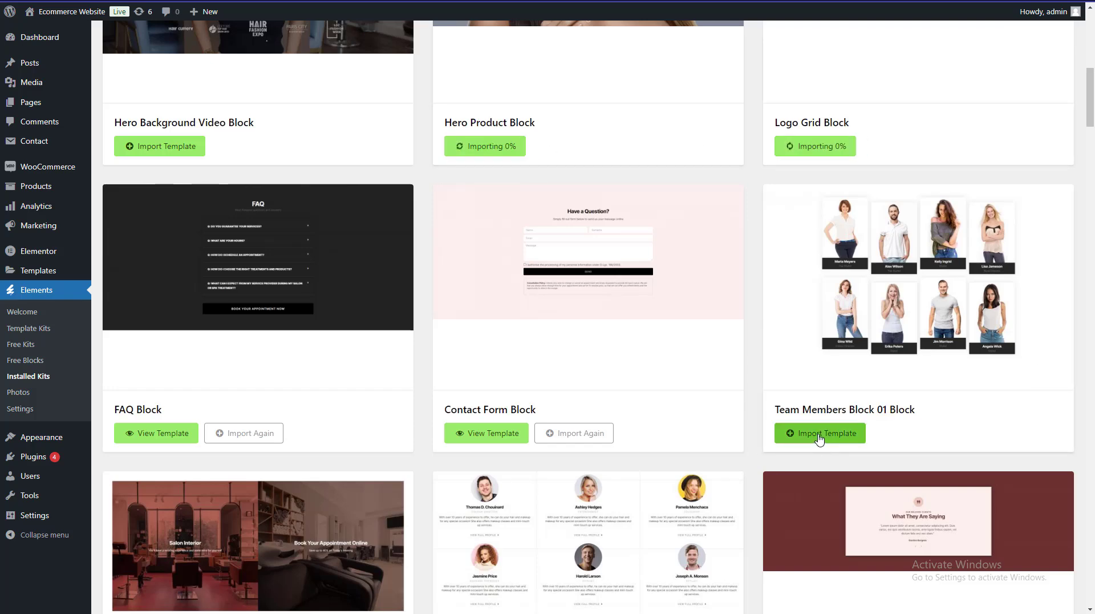
click(820, 433)
- Review the site's header templates in the Theme Builder and open Menu Header Alternate for editing
mouse_move(73, 277)
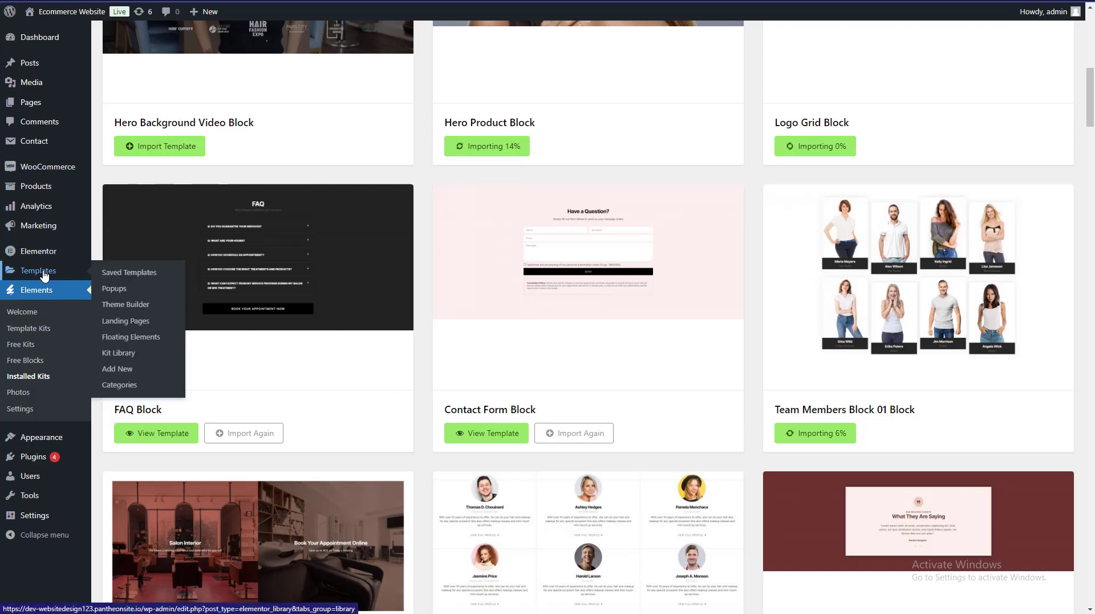
click(117, 305)
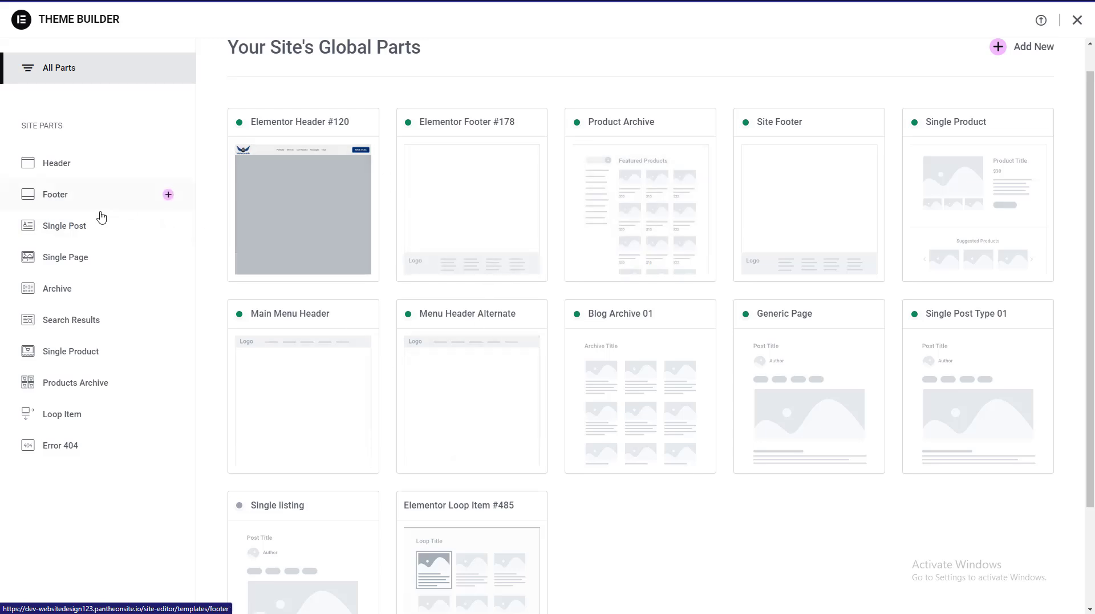
click(63, 166)
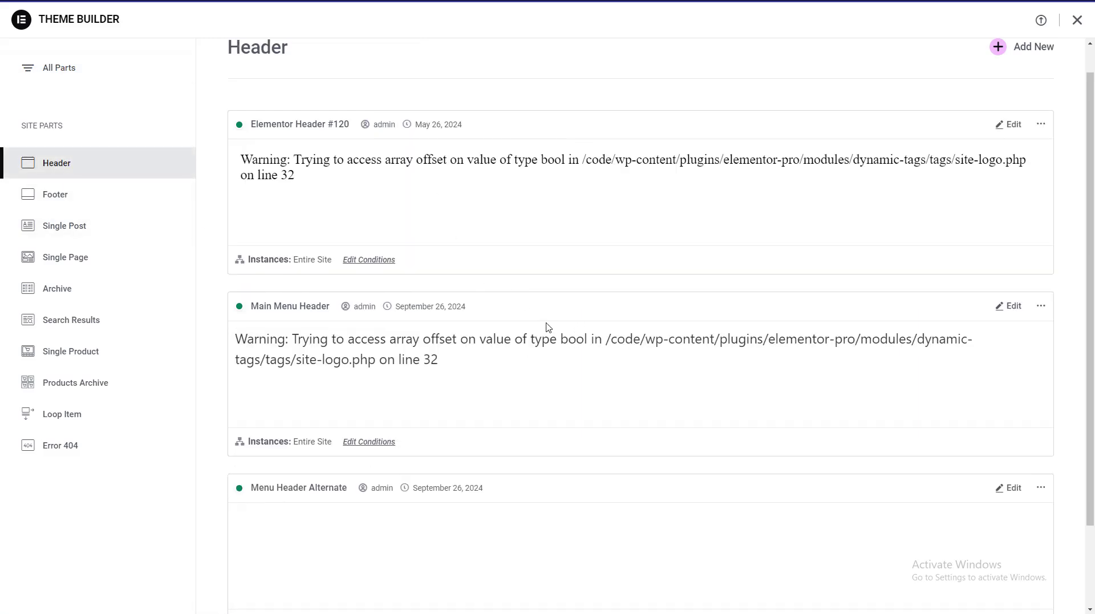
scroll(548, 327, down, 2)
scroll(549, 325, up, 3)
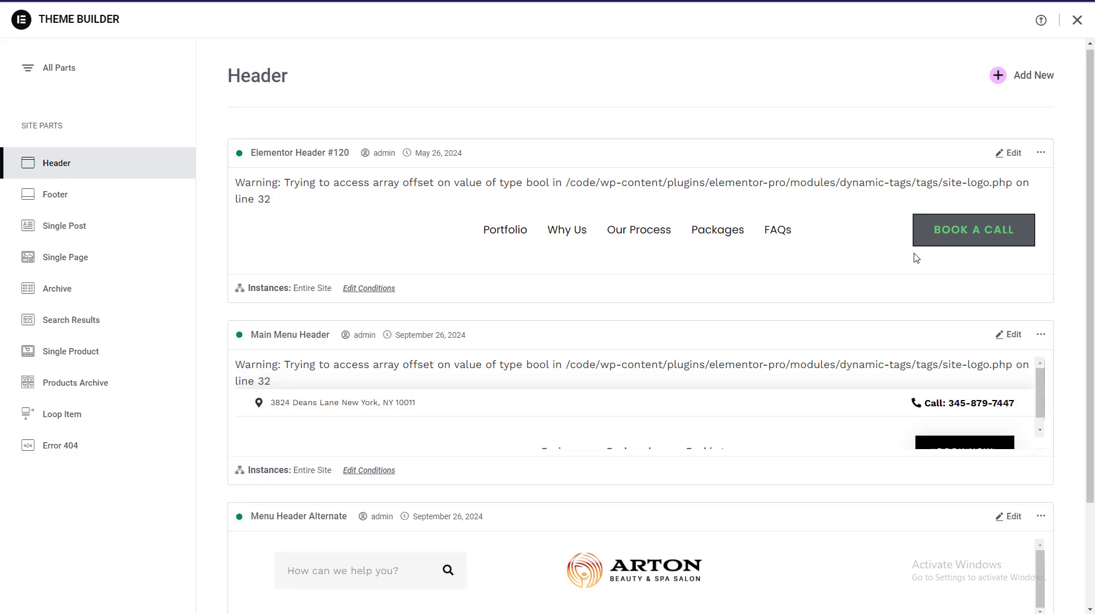
scroll(917, 256, down, 2)
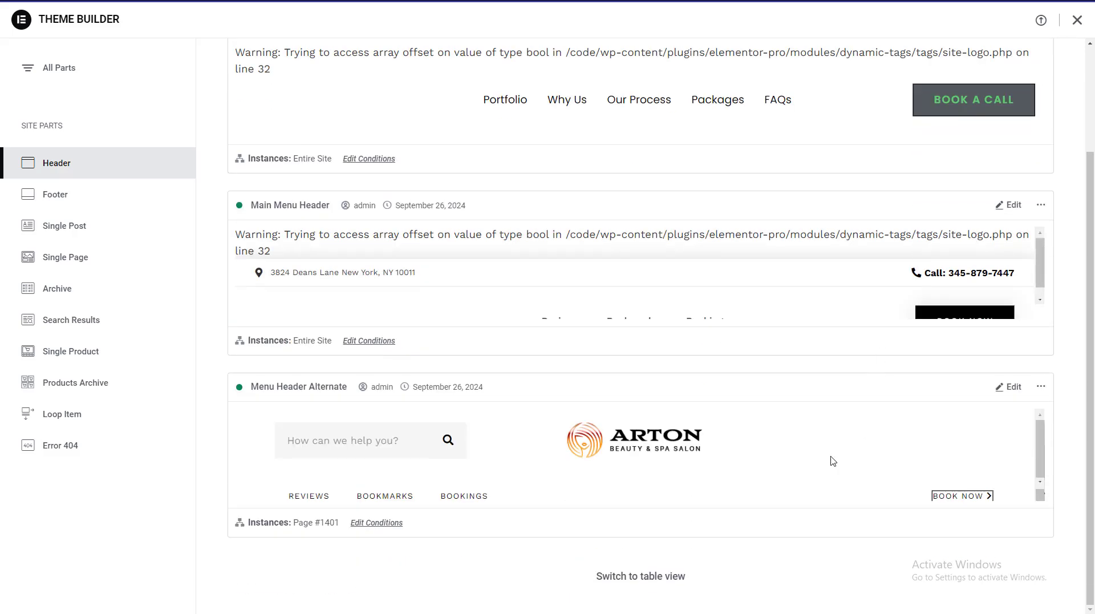
click(1014, 391)
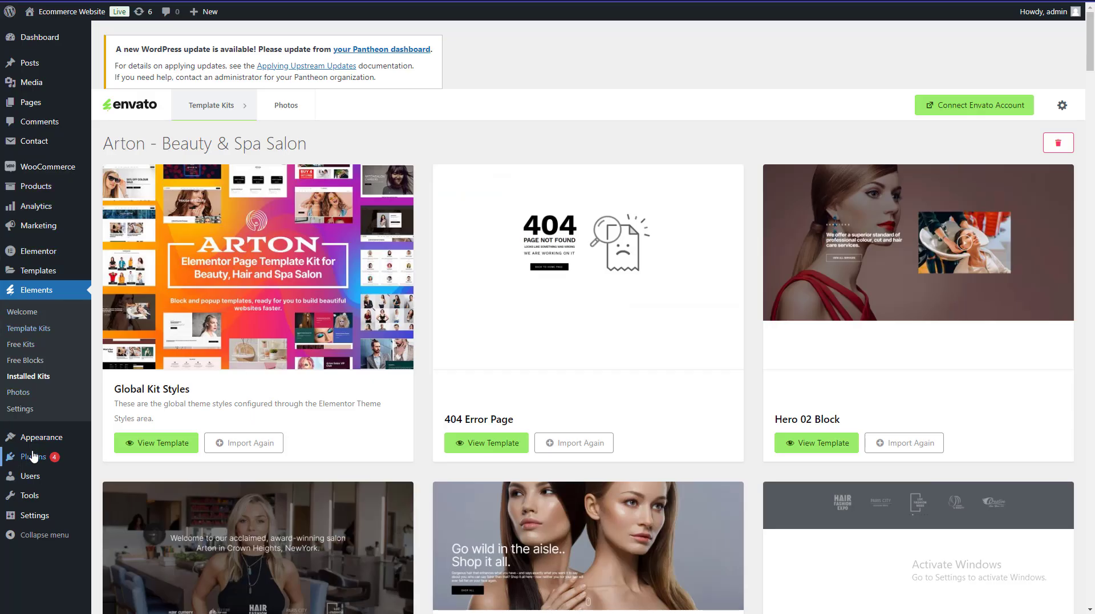
- Open the installed plugins page and examine which plugins are active, inactive or awaiting an update
mouse_move(37, 456)
click(117, 465)
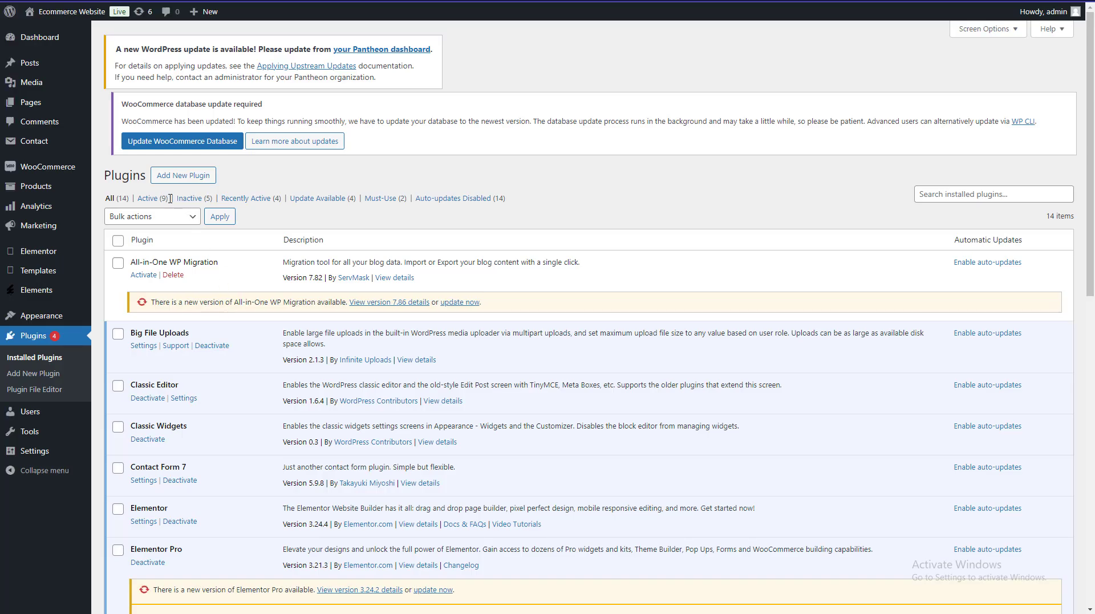
scroll(218, 394, down, 10)
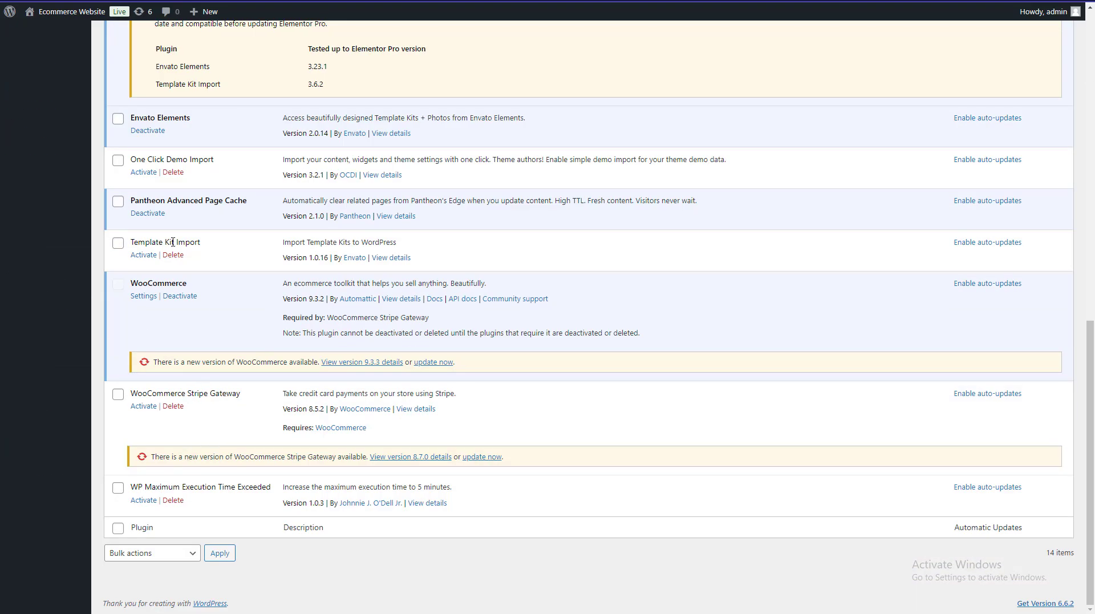
scroll(1093, 294, up, 8)
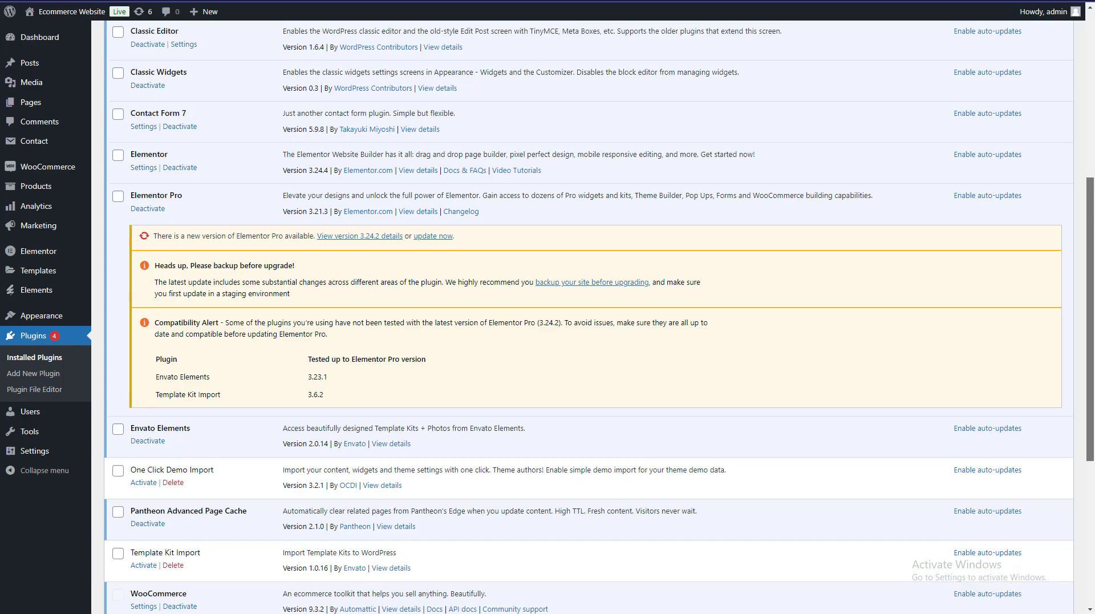
scroll(1093, 294, up, 2)
scroll(1091, 314, down, 7)
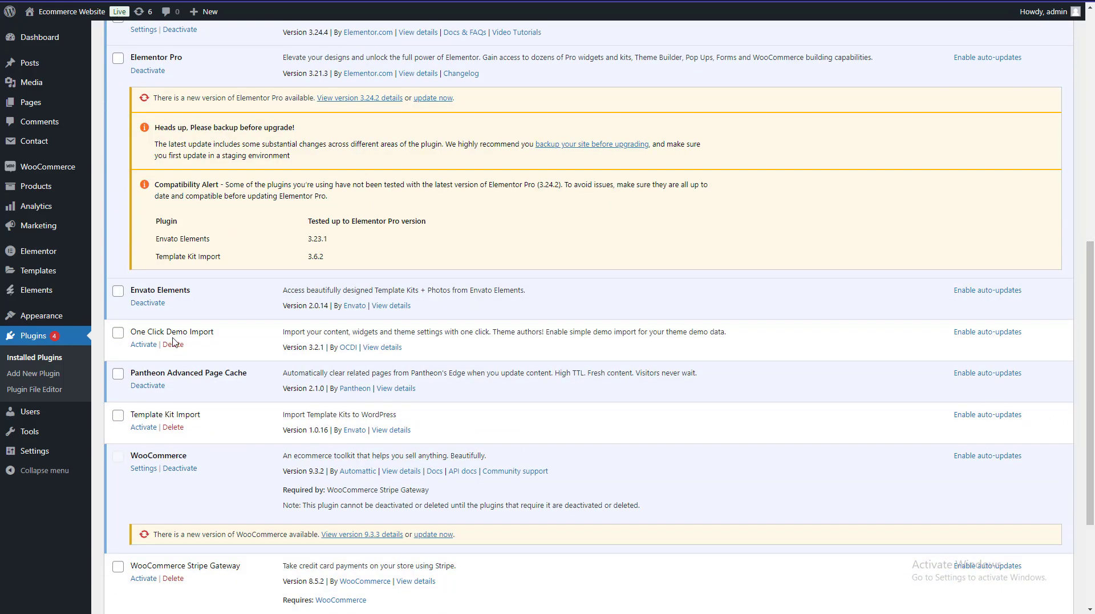
scroll(174, 341, up, 7)
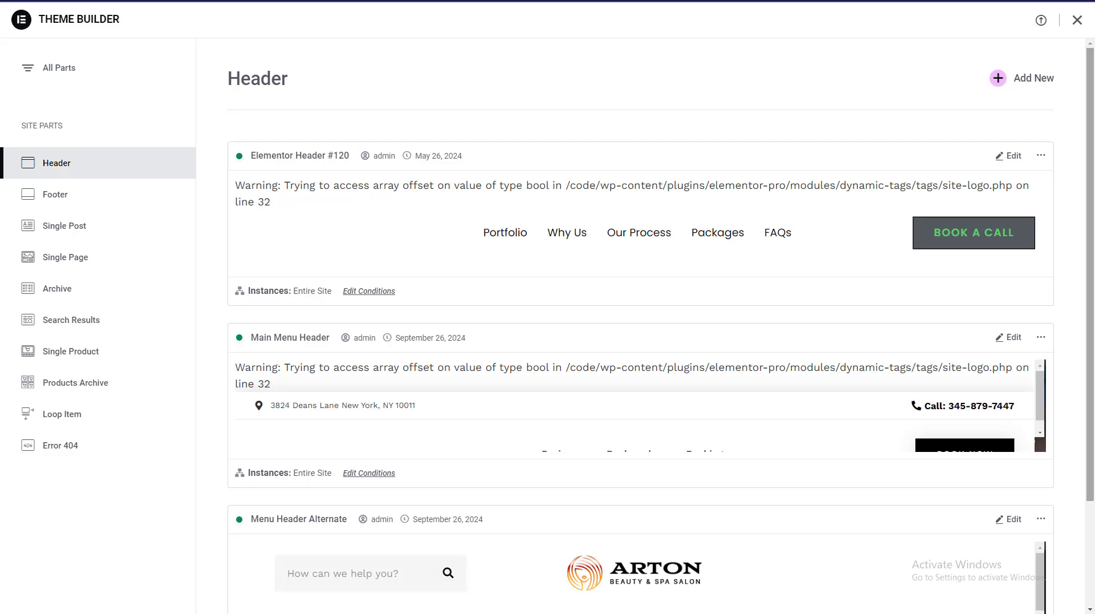
- Review the display conditions of the Elementor Header #120 template and save it with only the Include Entire Site condition
scroll(1093, 242, down, 1)
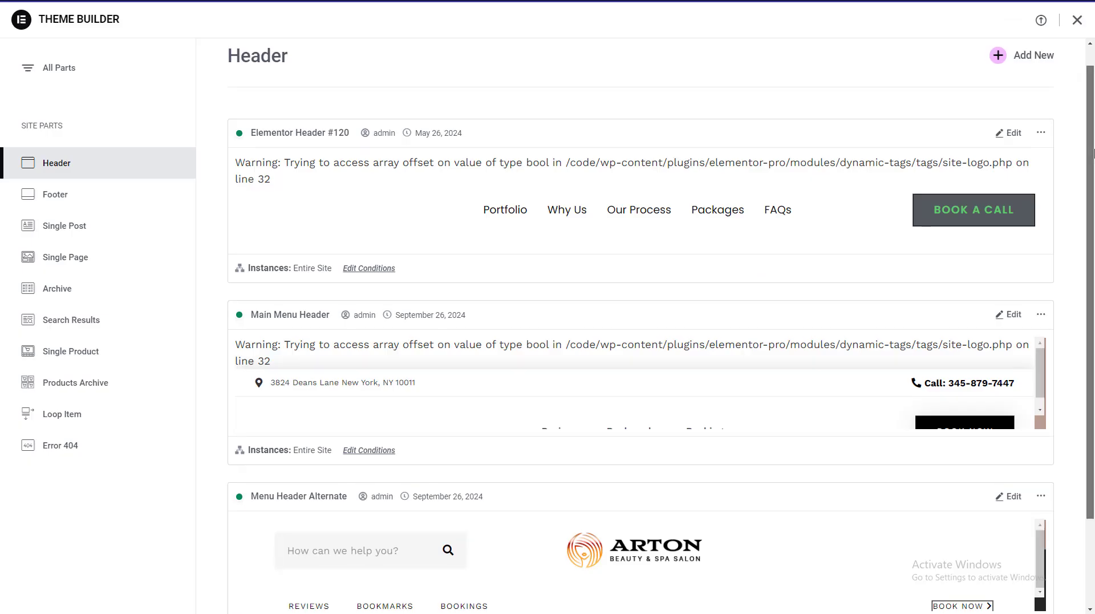
scroll(1094, 368, down, 2)
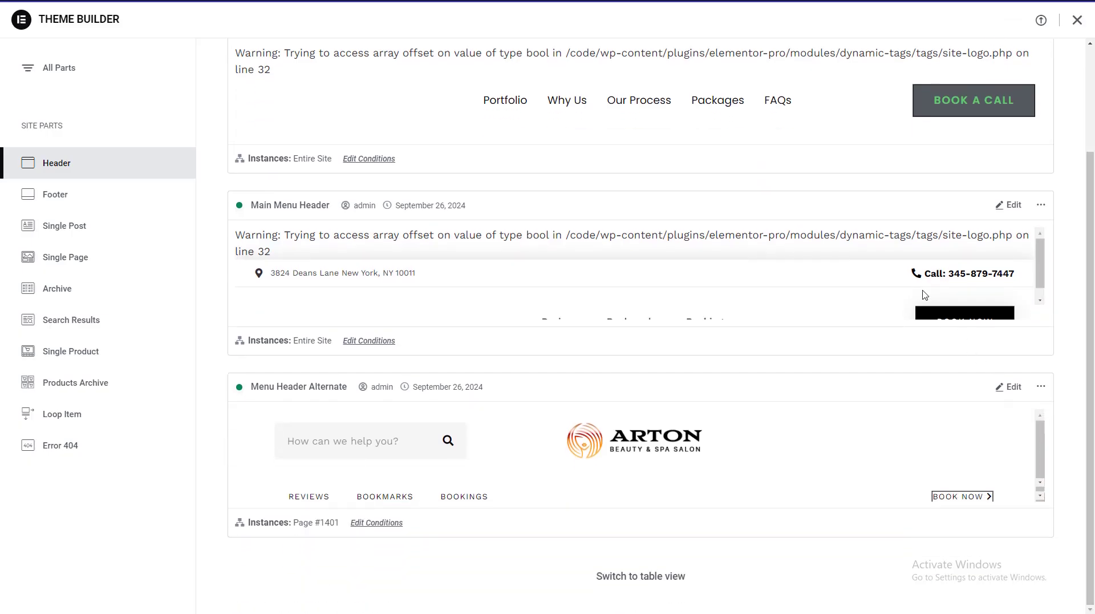
scroll(923, 295, down, 2)
scroll(922, 280, up, 2)
scroll(791, 237, up, 2)
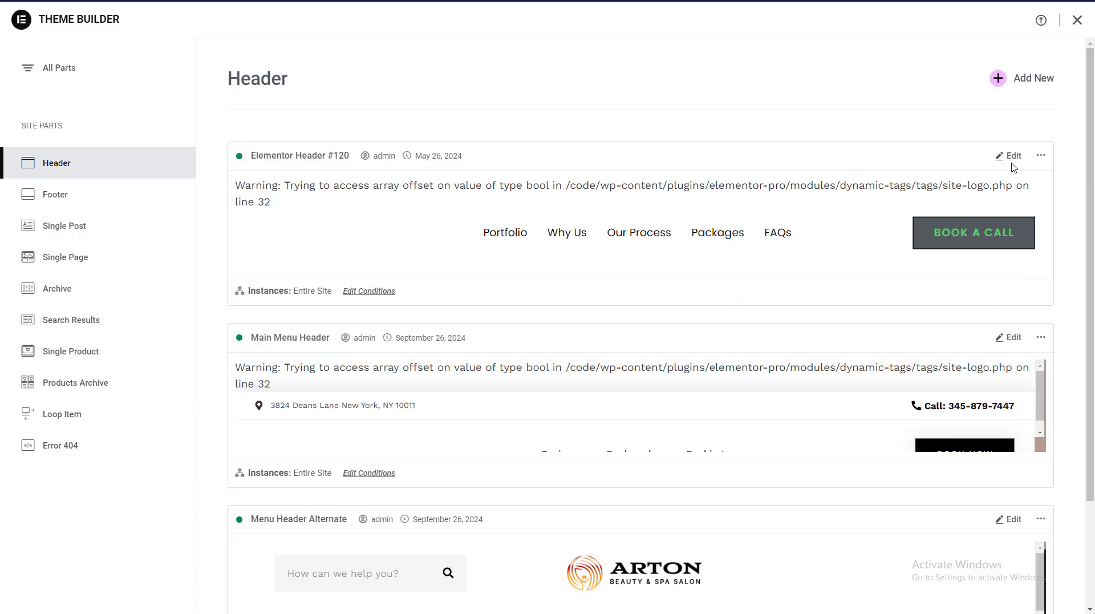
click(376, 292)
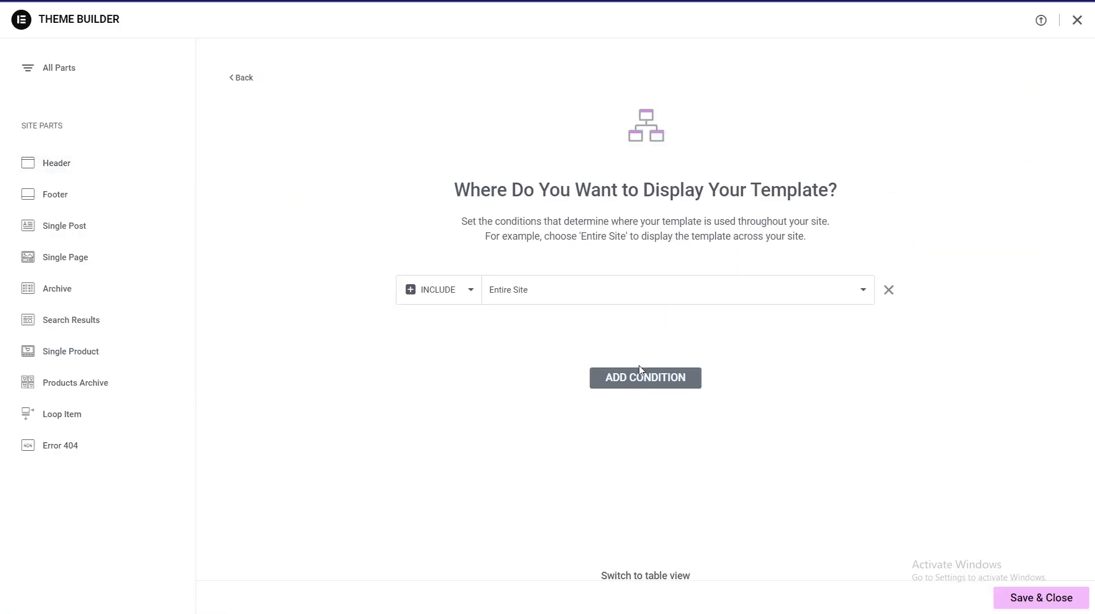
click(675, 377)
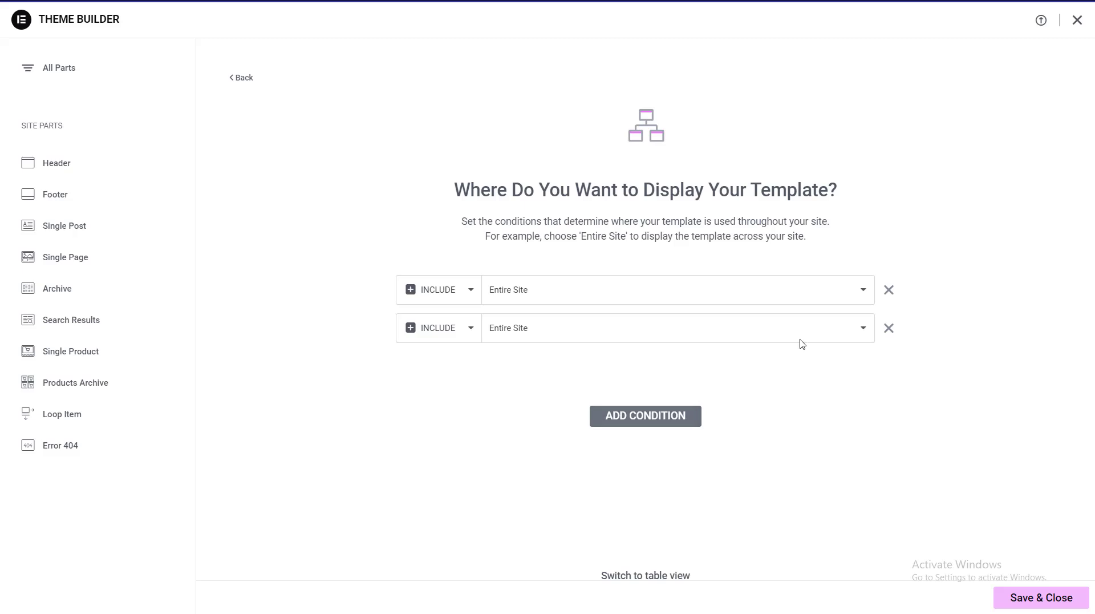
click(889, 328)
click(456, 299)
click(464, 299)
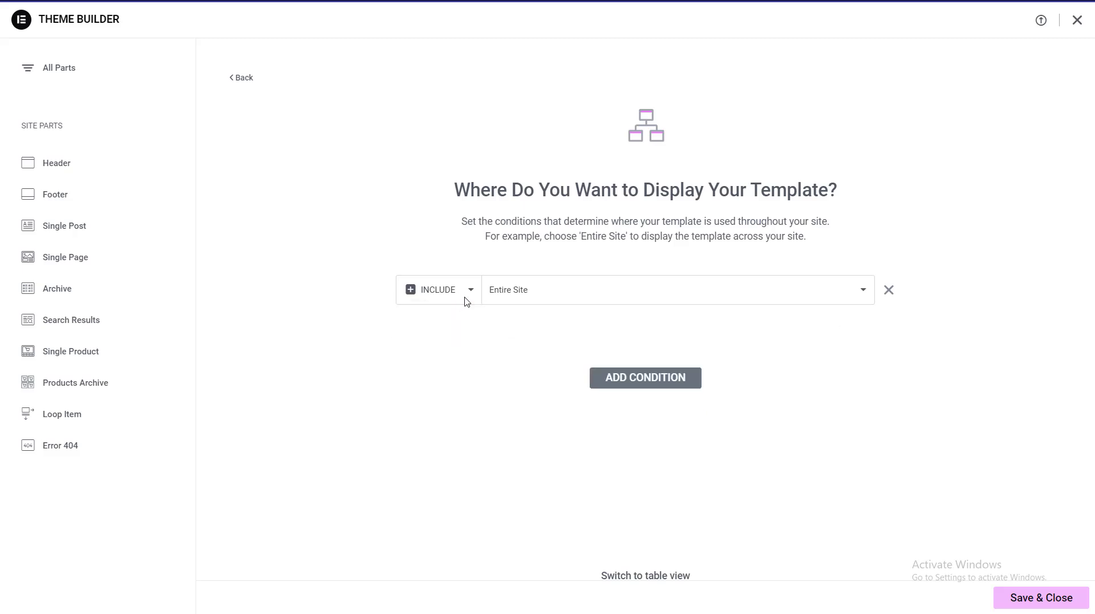
click(552, 301)
click(552, 311)
click(1019, 599)
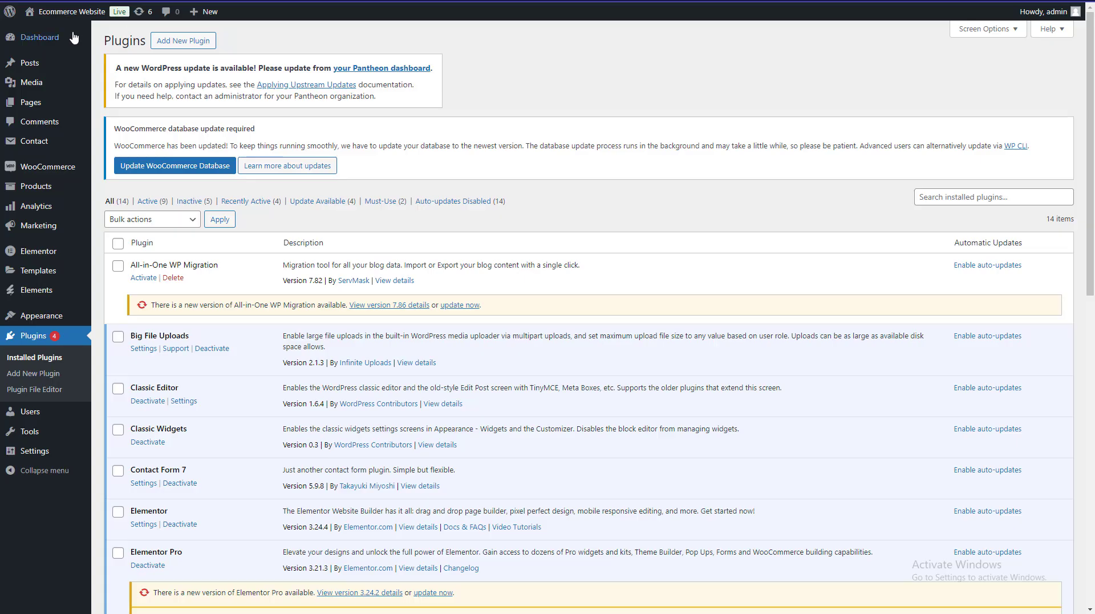
- Check which navigation menus are available for editing, and open the Hello theme settings to review their options
mouse_move(65, 3)
click(49, 36)
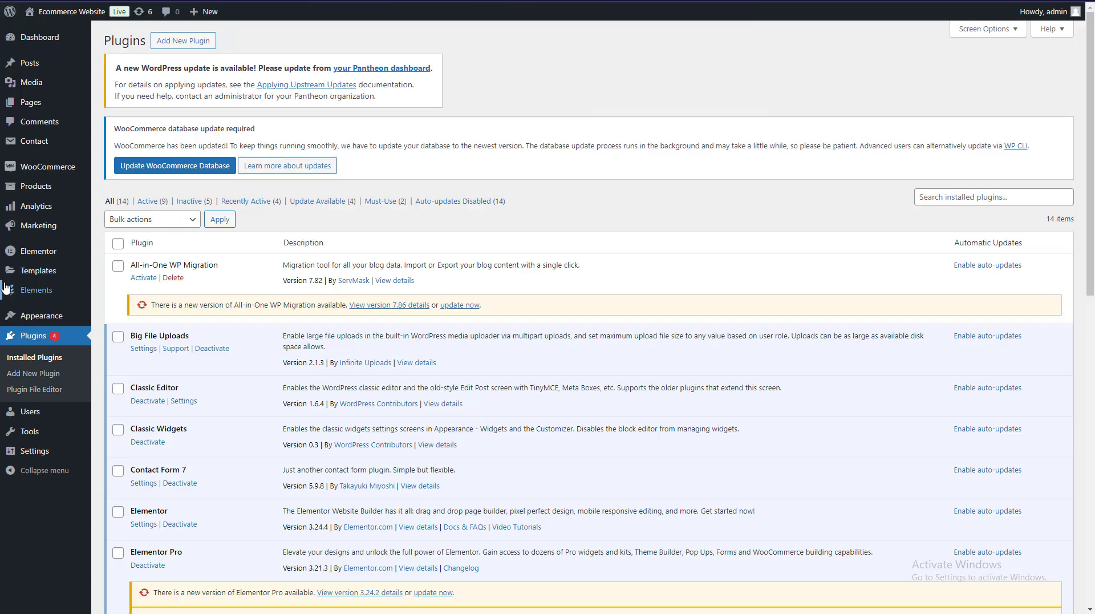
mouse_move(80, 323)
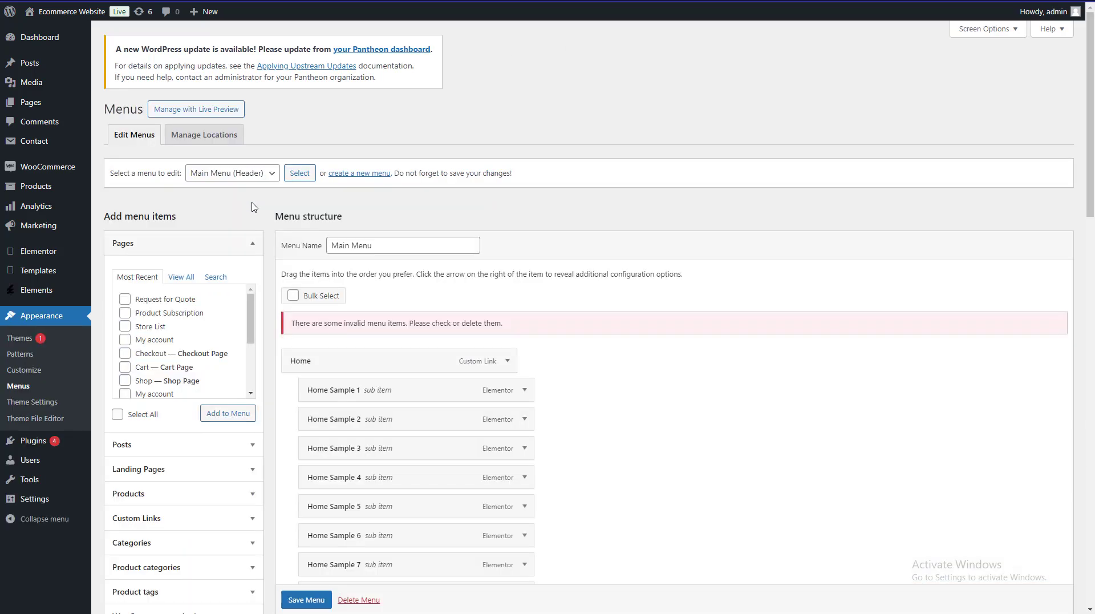
click(232, 172)
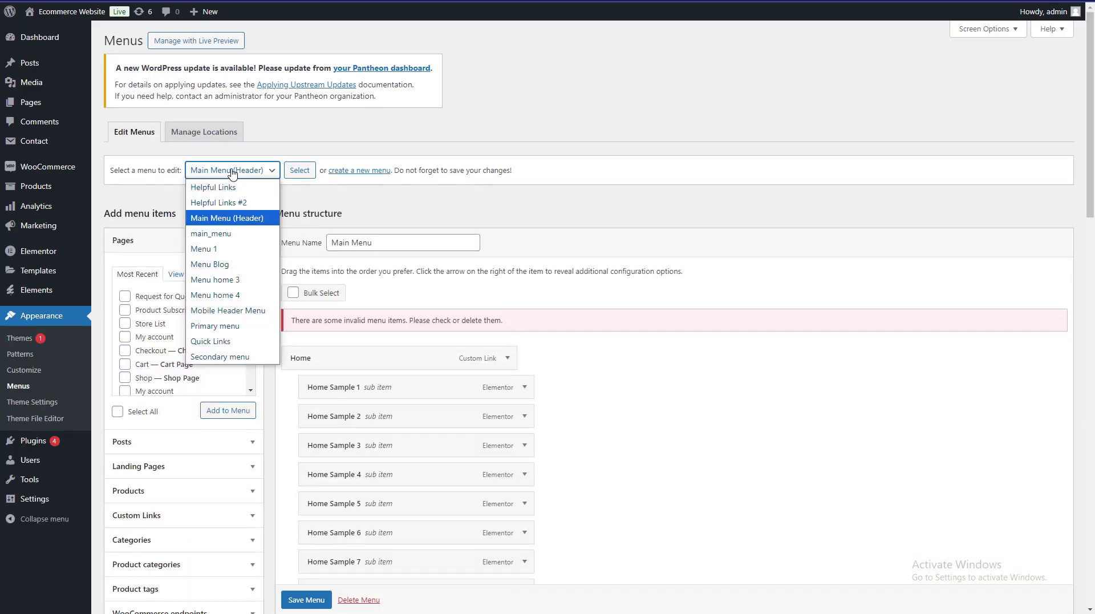
click(232, 172)
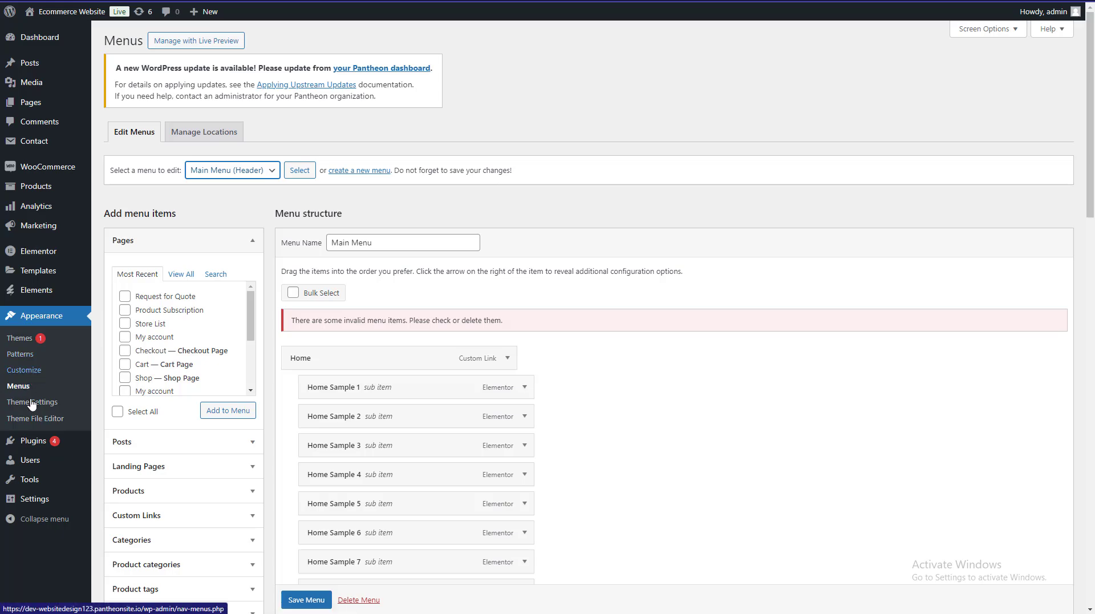
click(32, 402)
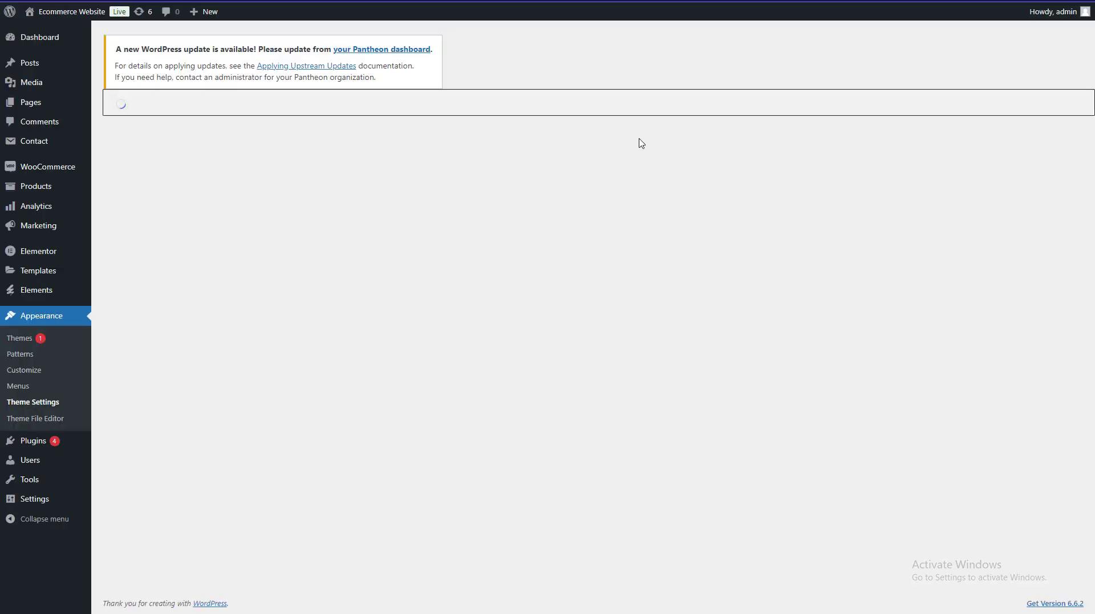
scroll(572, 210, down, 1)
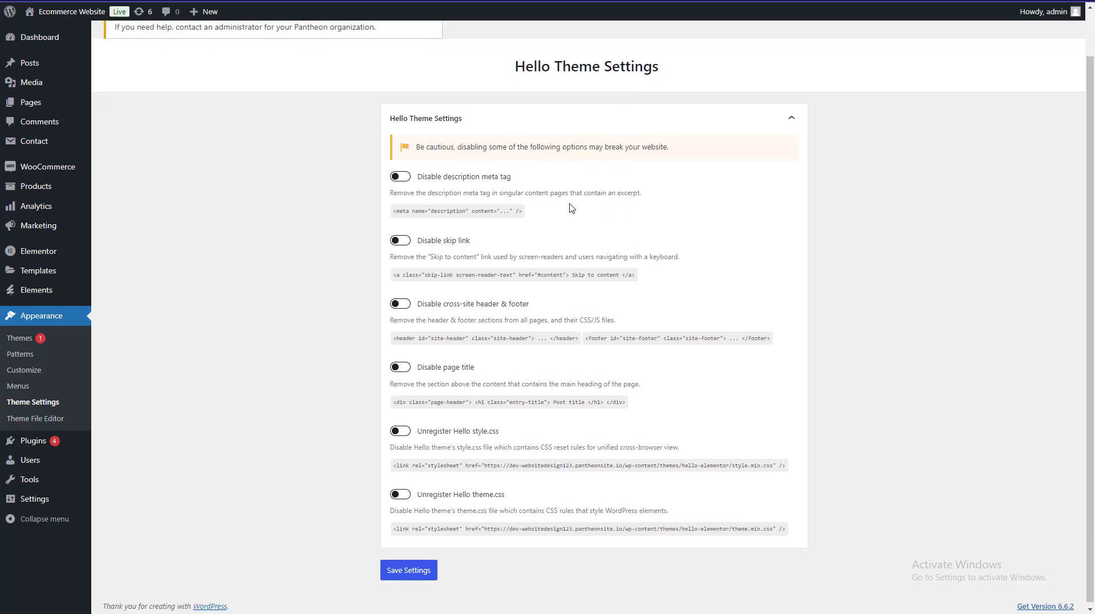
- Return to the Menus page and check which menus can be selected for editing
scroll(571, 207, up, 1)
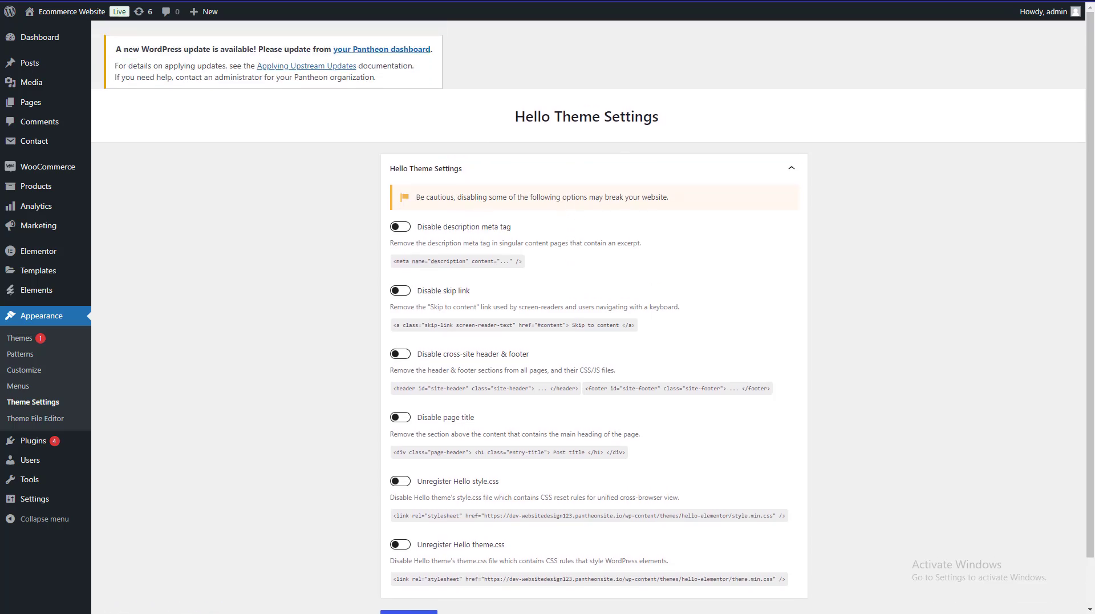
key(alt+Left)
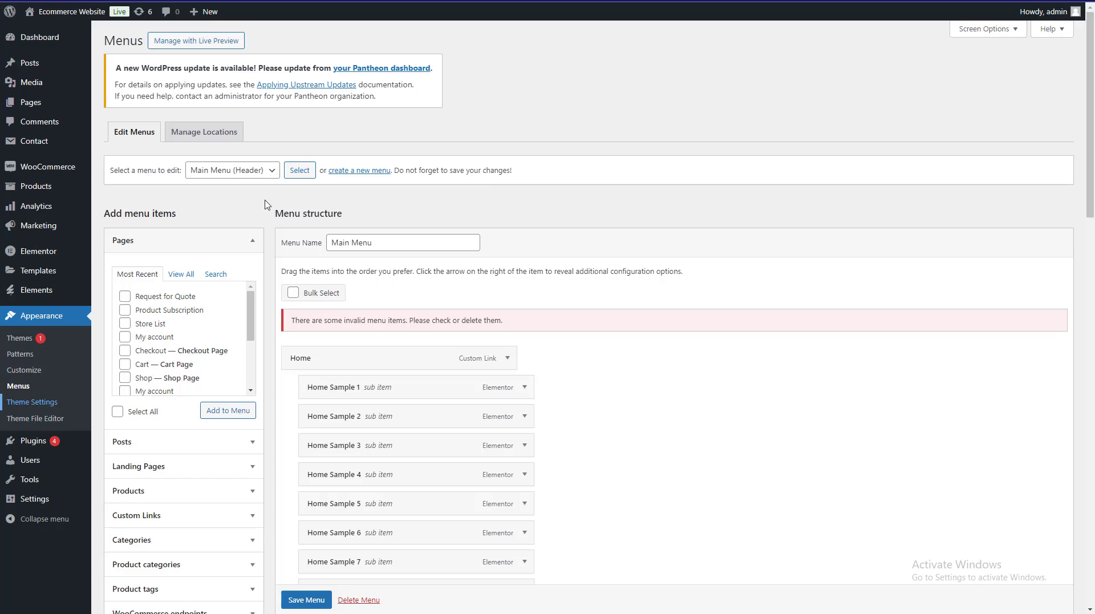
click(255, 171)
click(255, 171)
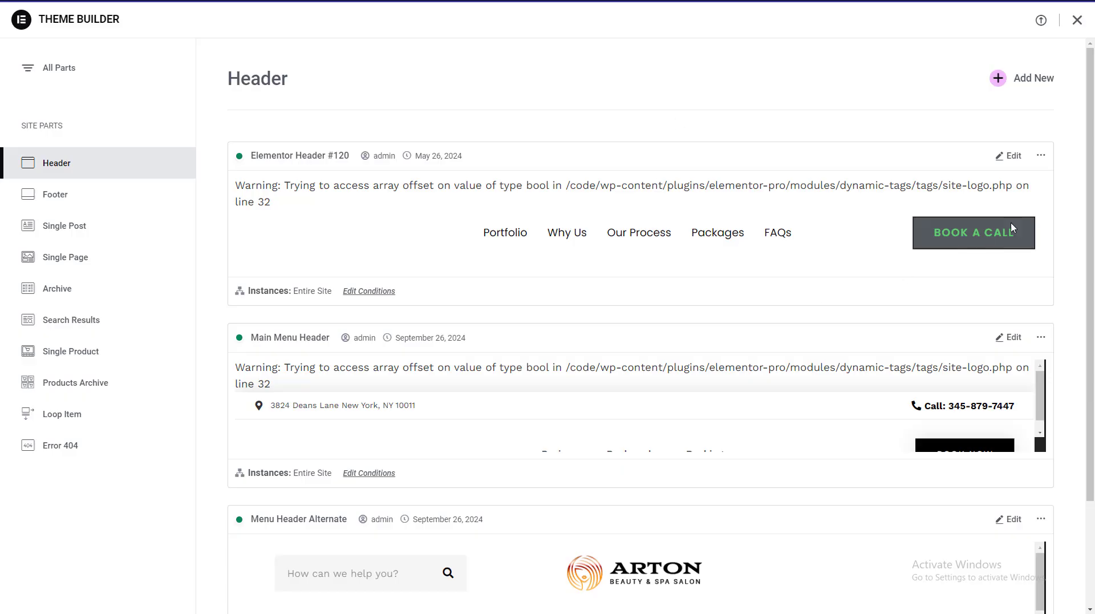
- Open Elementor Header #120 for editing and browse the media library for an image to use as the site logo
click(1010, 157)
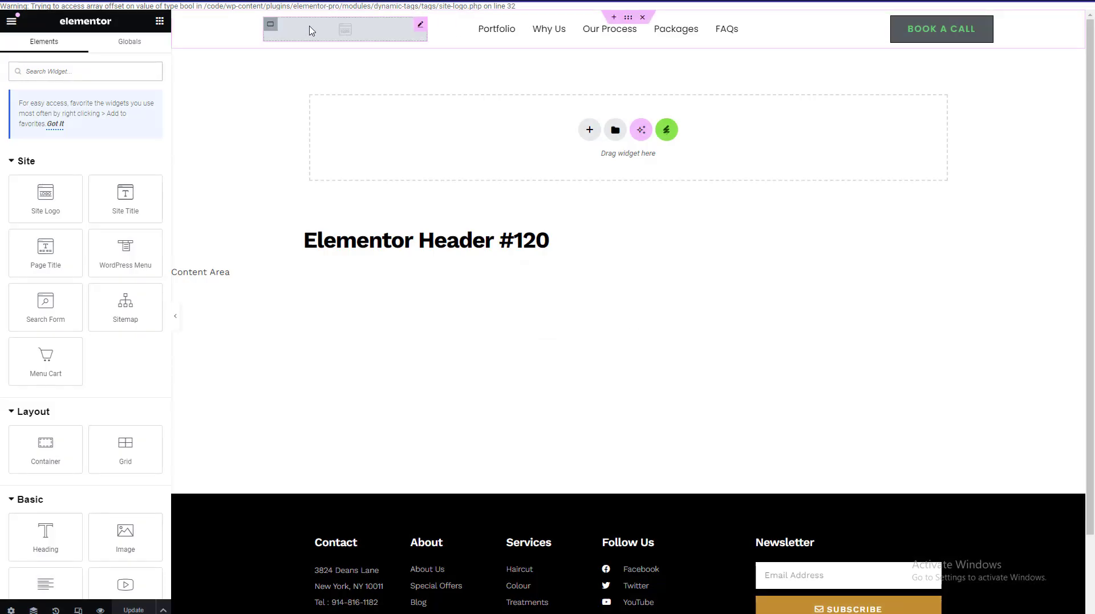
click(312, 31)
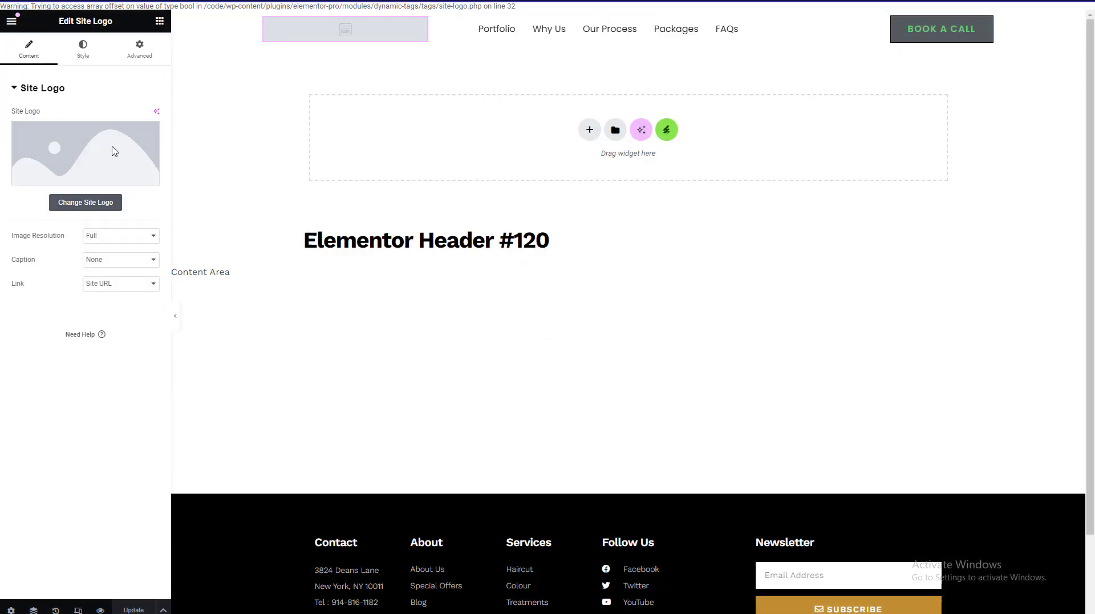
click(85, 203)
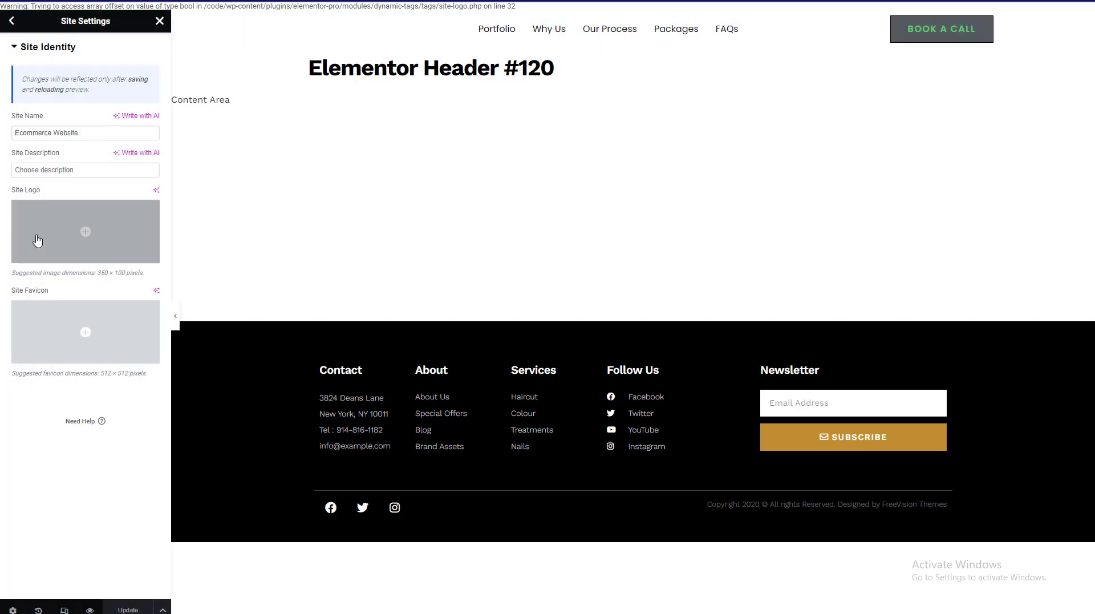
click(59, 234)
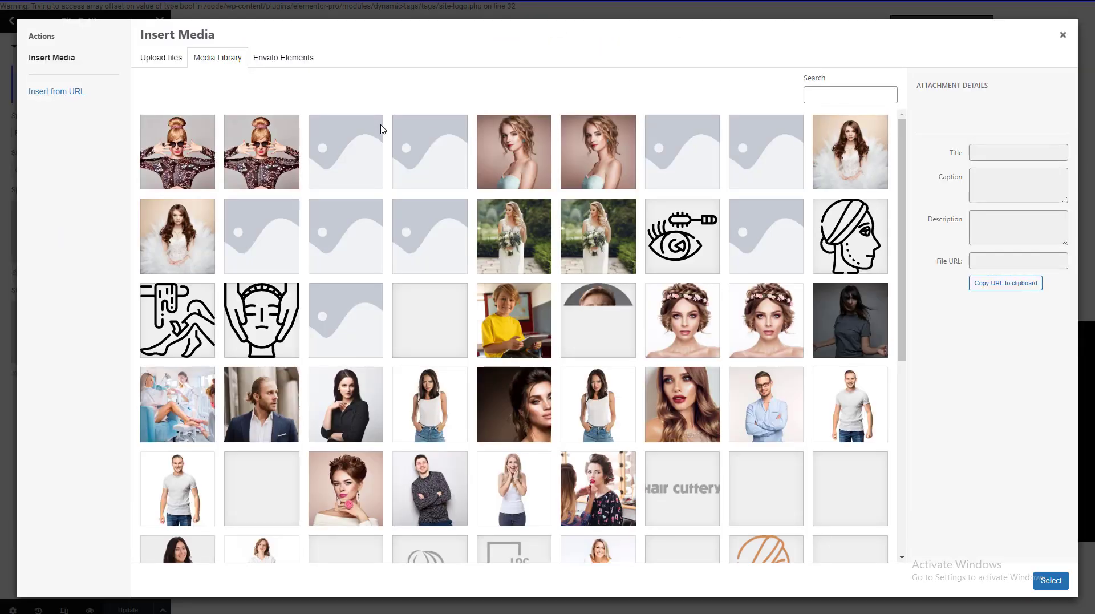
scroll(496, 271, down, 6)
scroll(502, 276, up, 6)
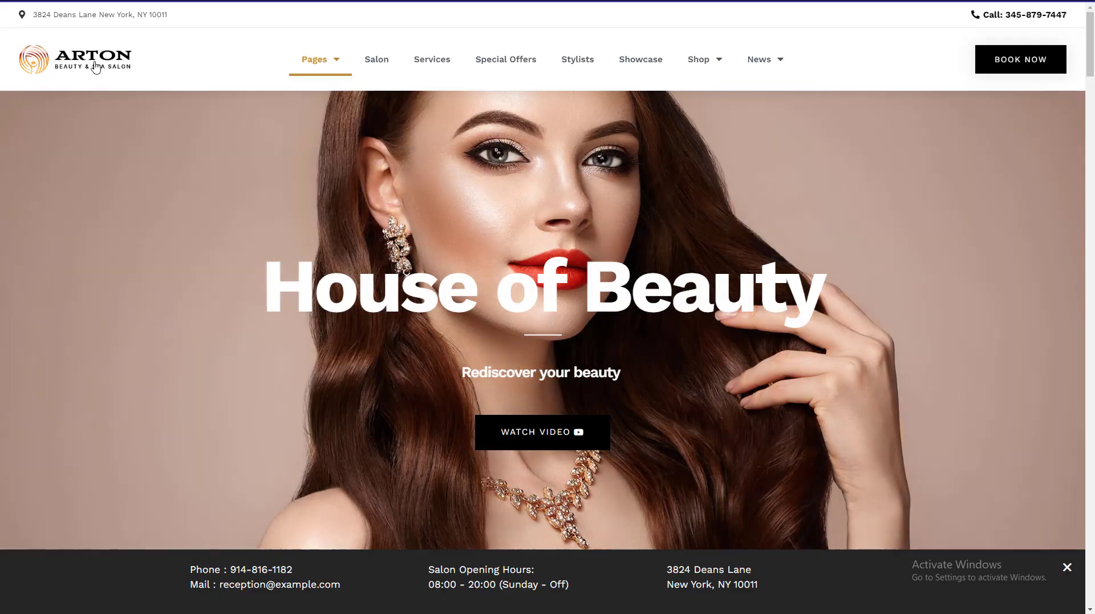
- Open the Arton logo image from the kit's demo site on its own and save it to the desktop as arton_logo.png
right_click(94, 64)
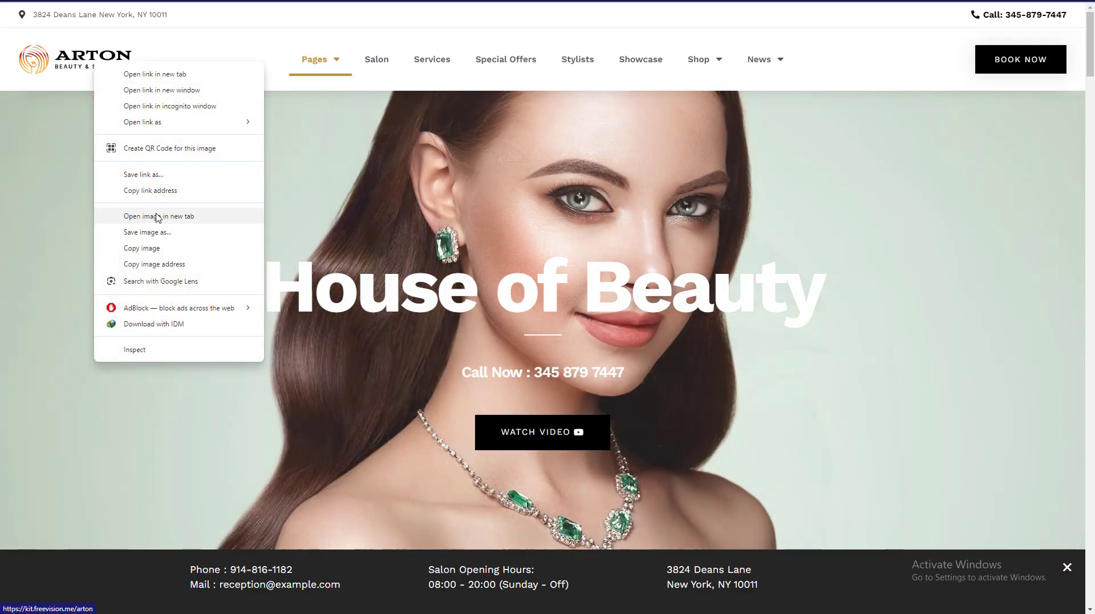
click(154, 216)
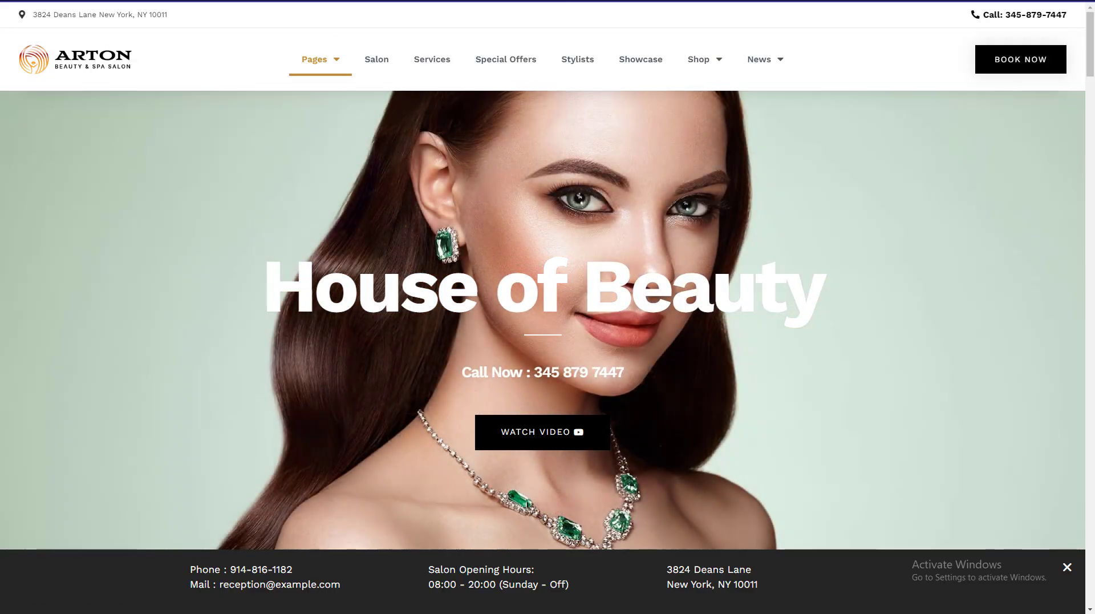
key(ctrl+Tab)
key(ctrl+s)
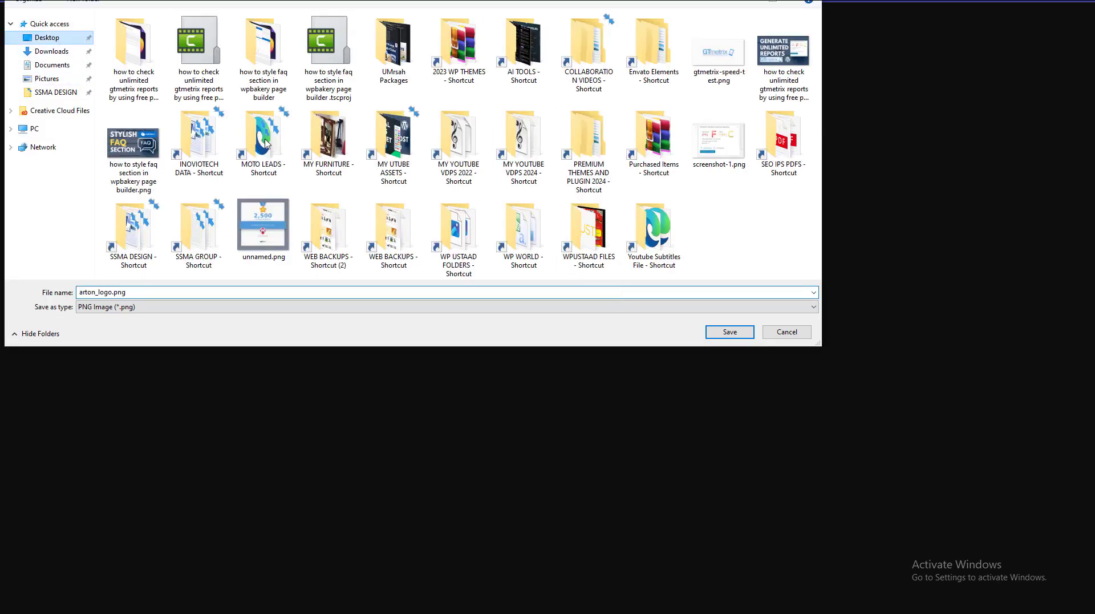
click(731, 333)
key(ctrl+w)
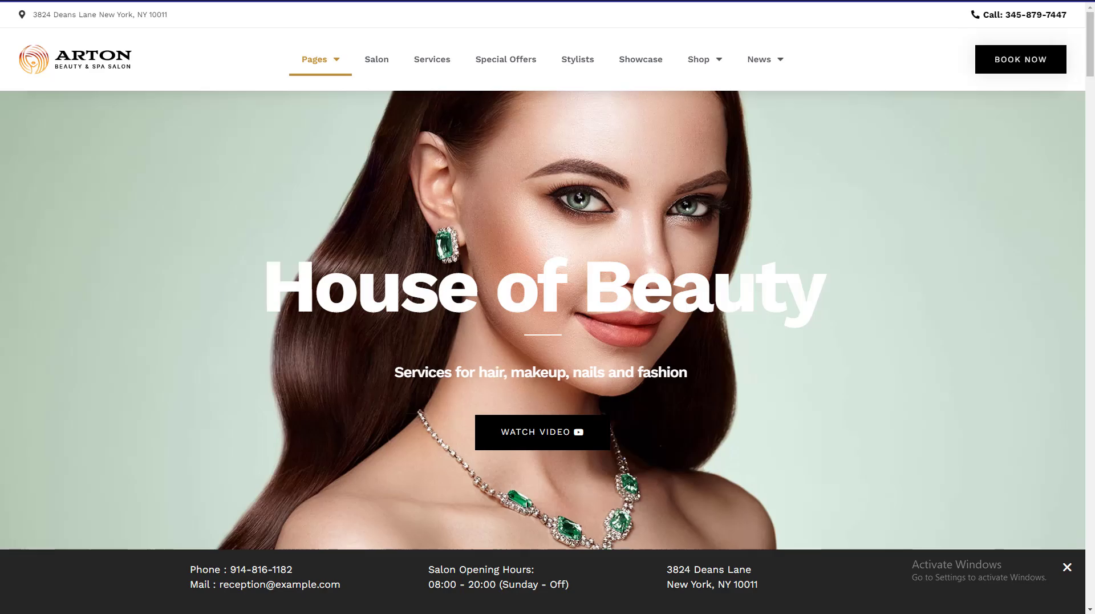
- Go back through the open site pages to the header editor's site logo media library
key(ctrl+Tab)
key(ctrl+Tab)
key(ctrl+Tab)
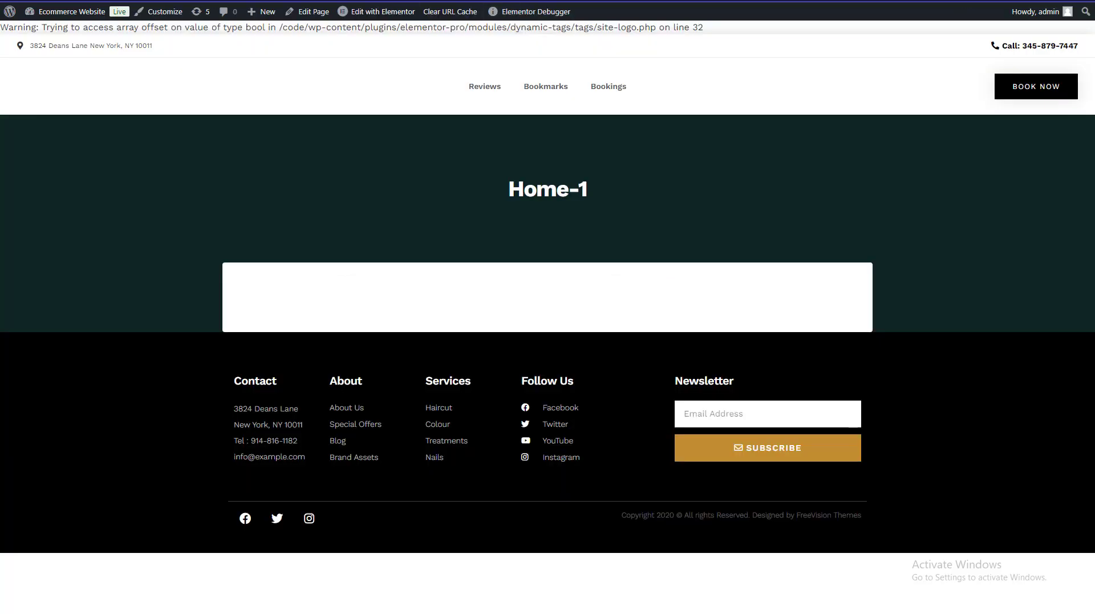
key(ctrl+Tab)
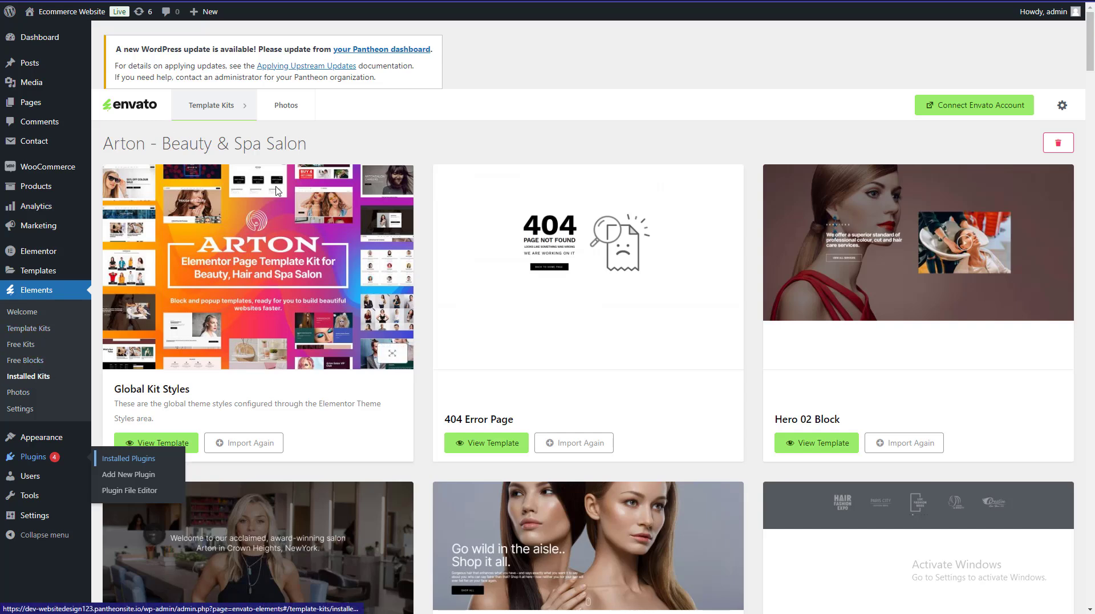
key(ctrl+shift+Tab)
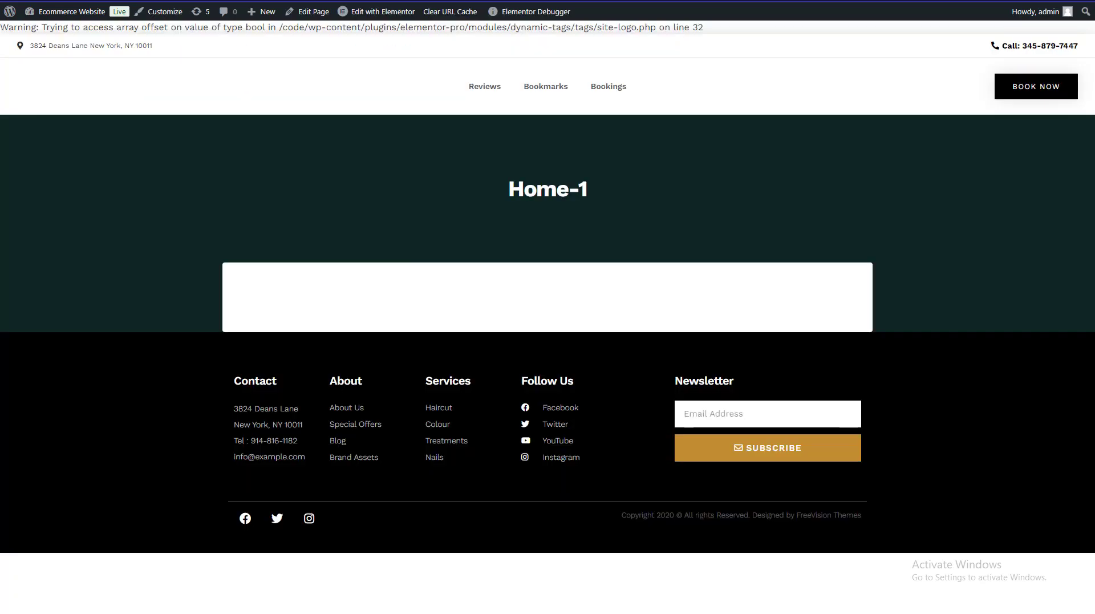
key(ctrl+Tab)
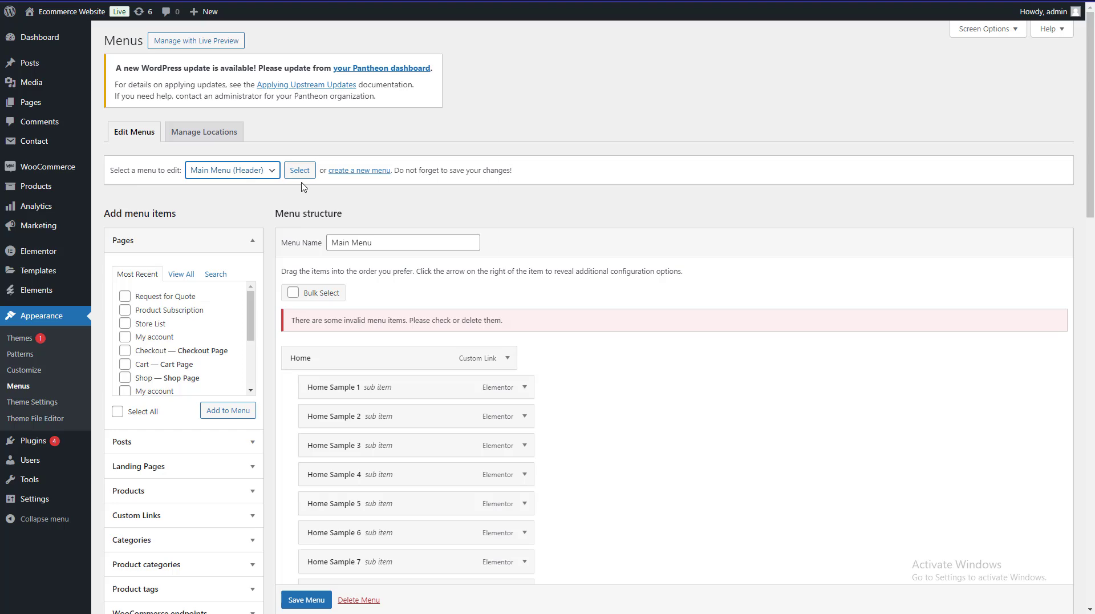
key(ctrl+Tab)
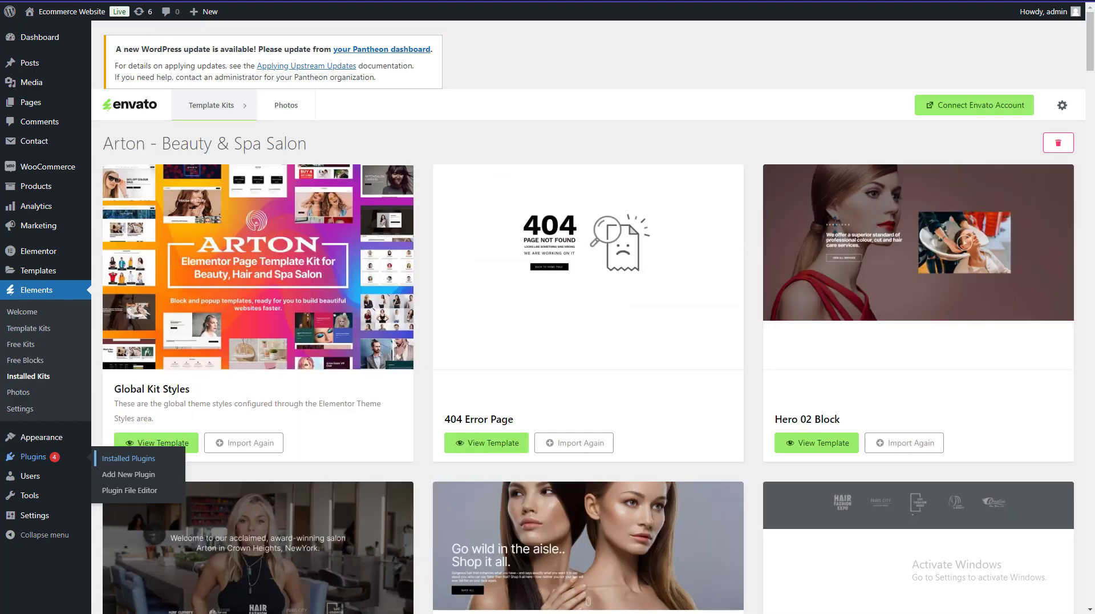
key(ctrl+Tab)
- Upload arton_logo.png from the desktop to the media library, apply it as the site logo, and update the site settings
key(super+d)
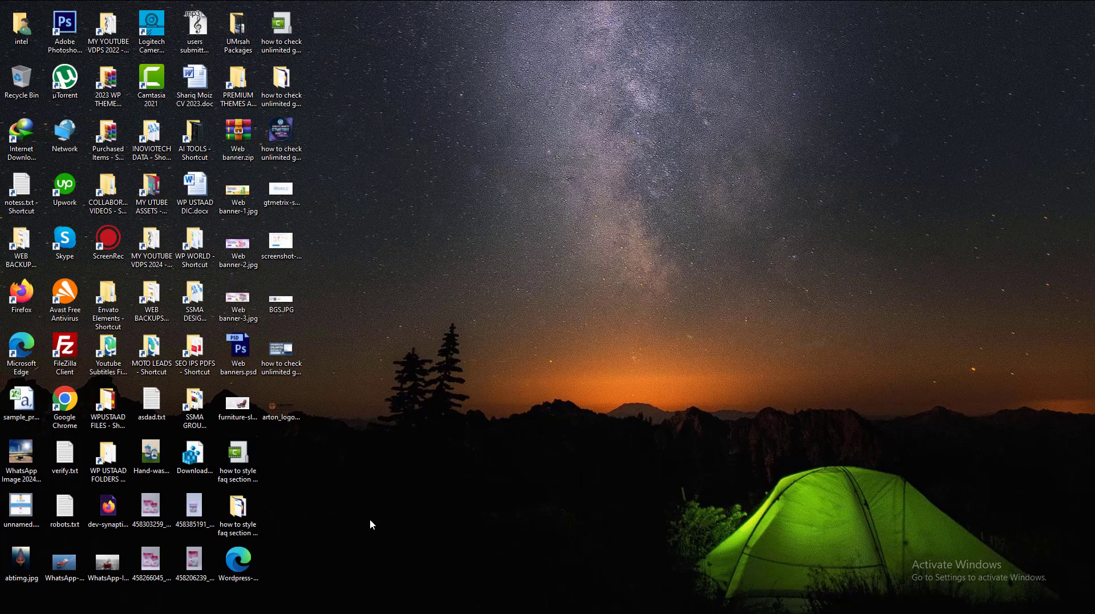
click(280, 425)
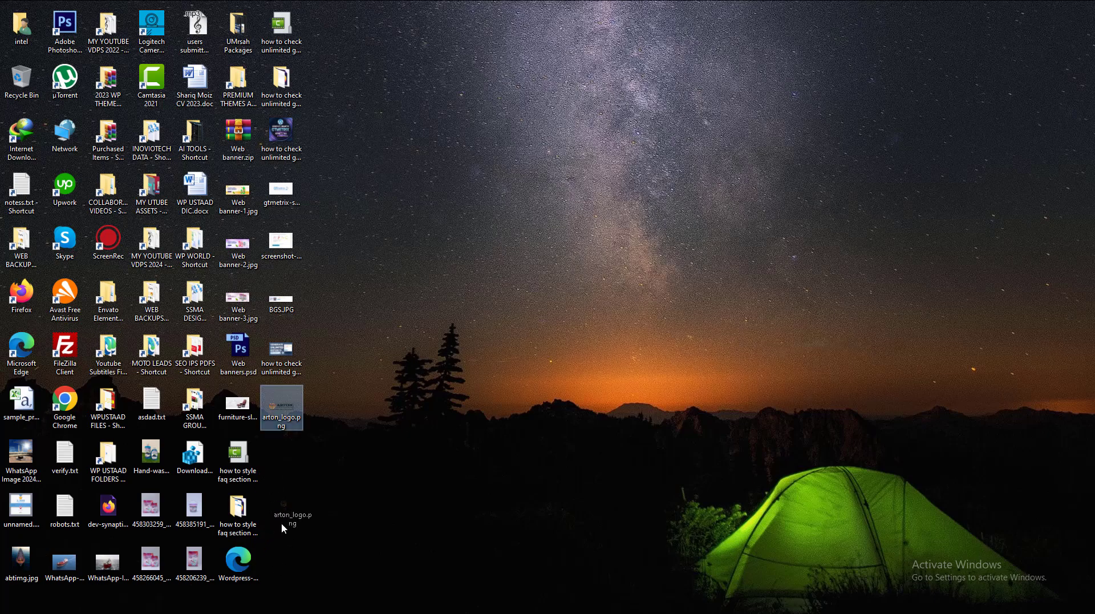
drag(281, 406, 342, 457)
key(super+d)
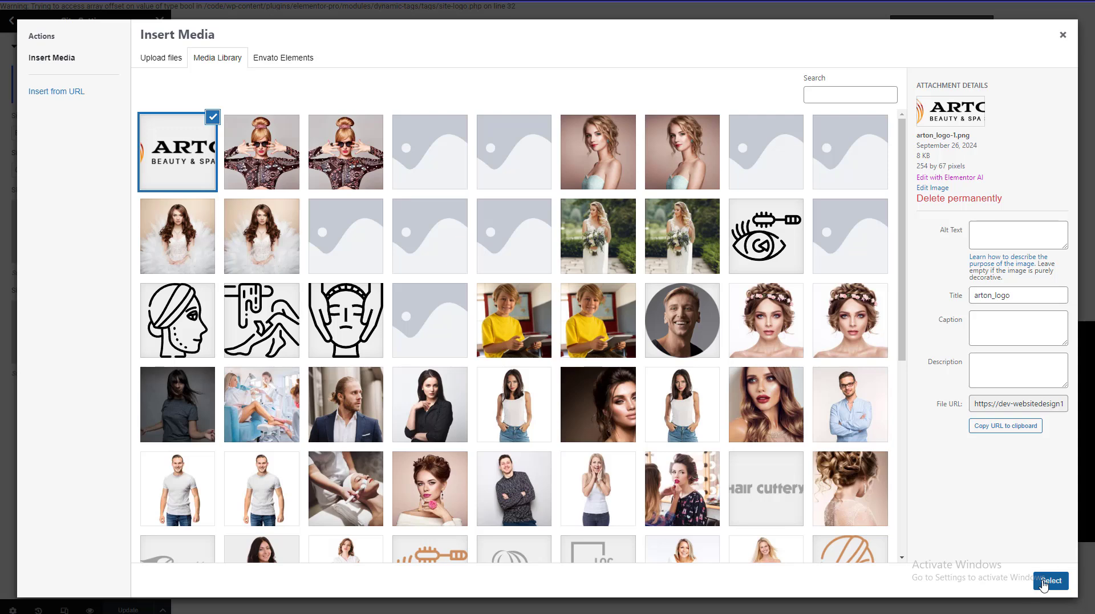
click(1051, 580)
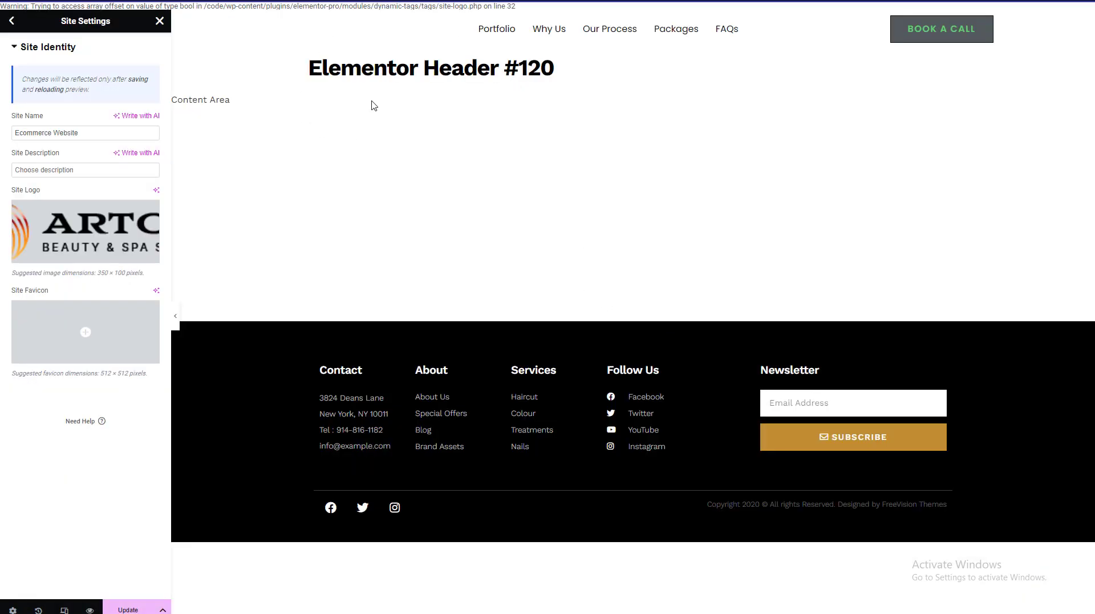
click(129, 608)
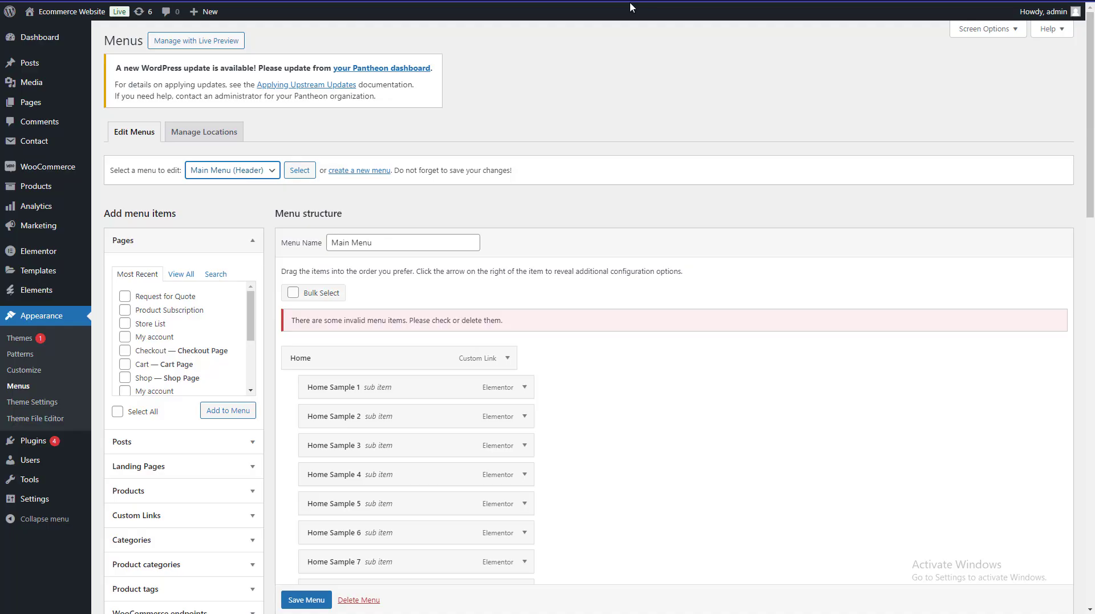
- Remove Main Menu from the Header display location and save the menu
click(217, 170)
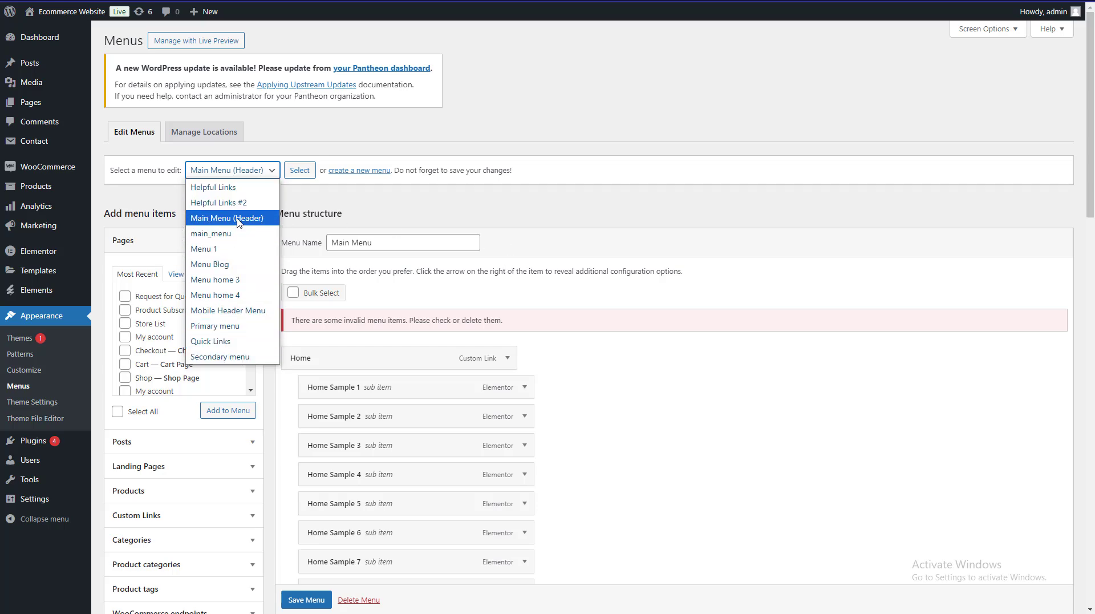
scroll(556, 280, down, 3)
scroll(555, 281, down, 15)
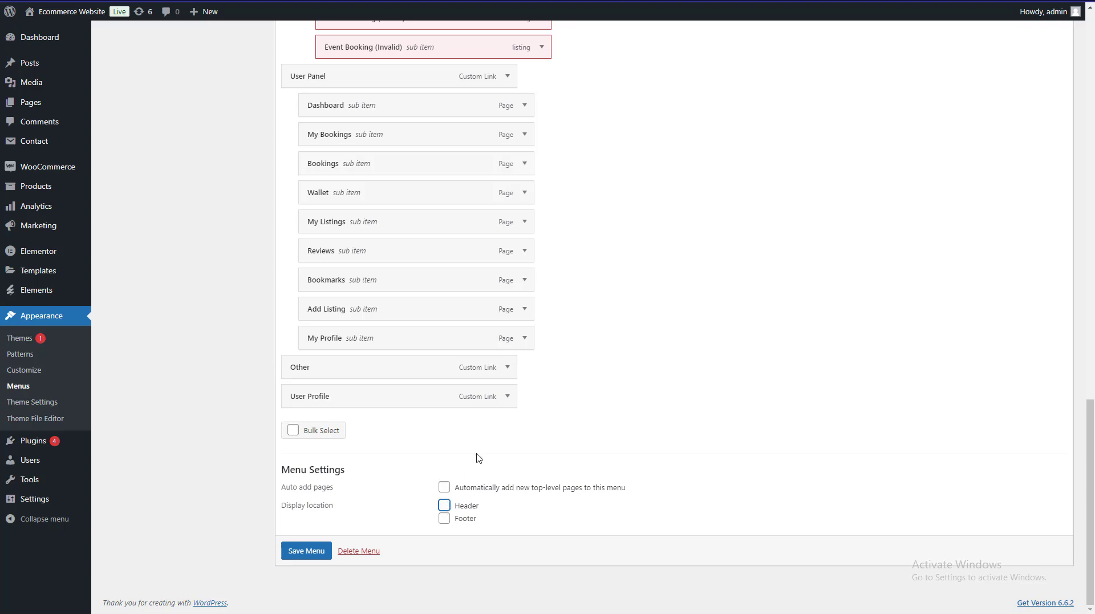
scroll(478, 458, up, 18)
click(308, 600)
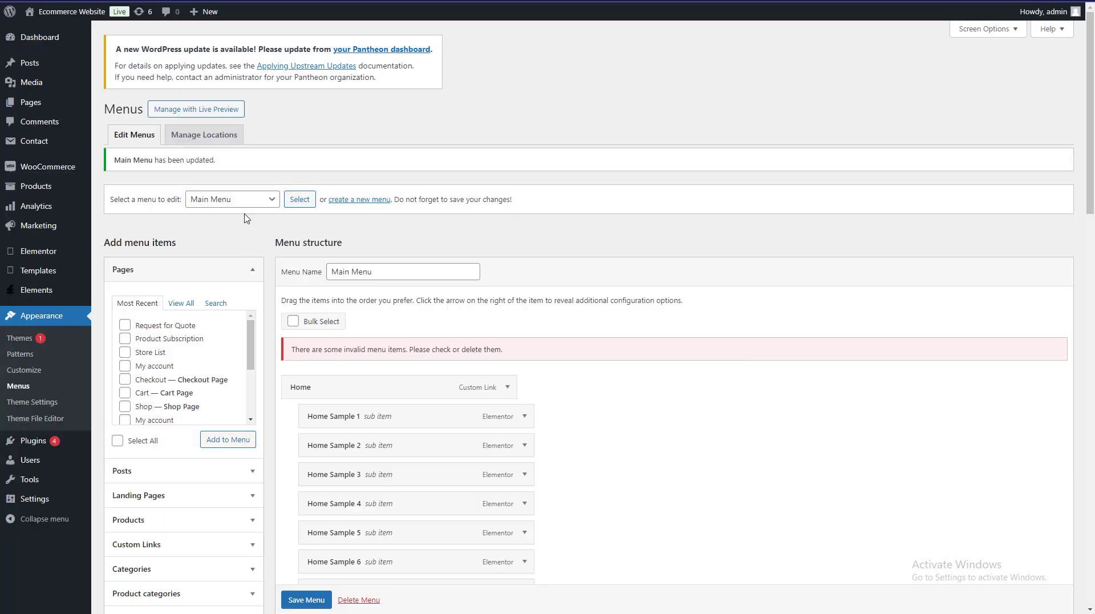
- Switch to editing main_menu, assign it to the Header display location, and save the menu
click(245, 200)
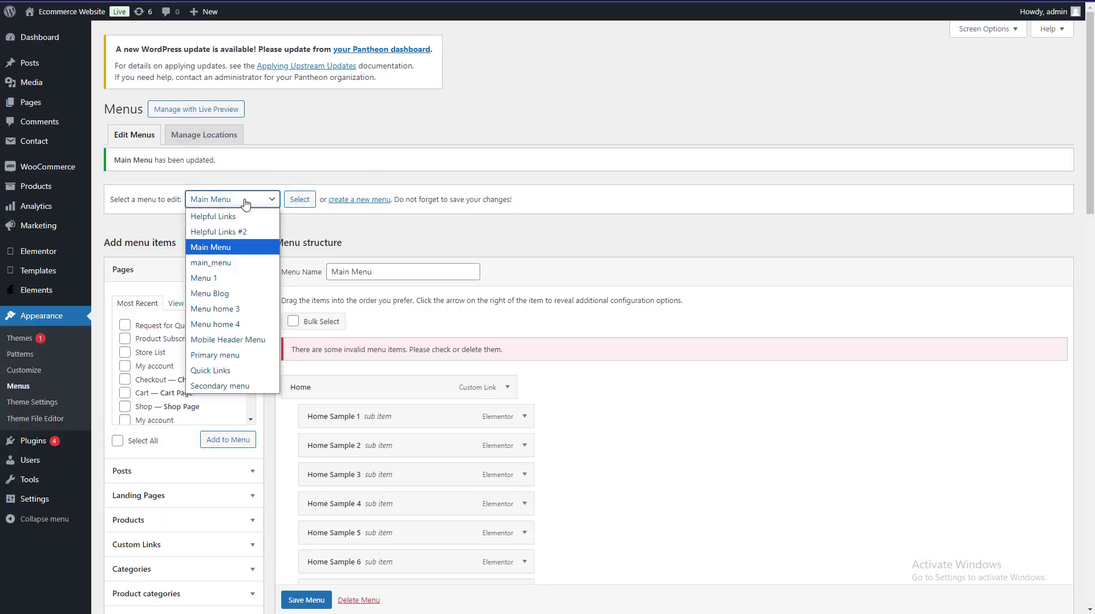
click(239, 264)
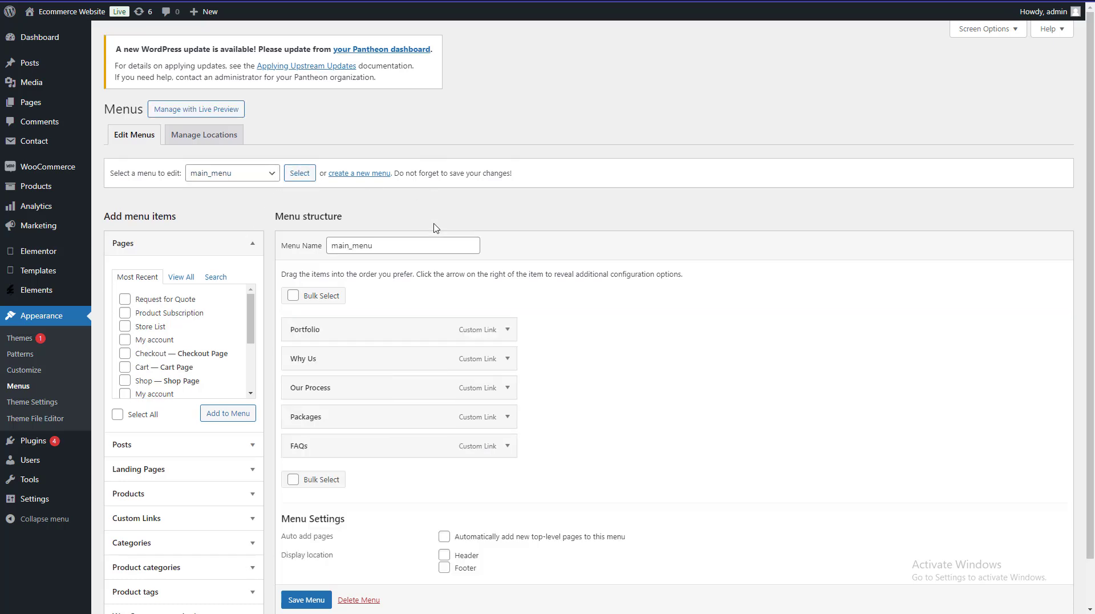
scroll(428, 510, down, 1)
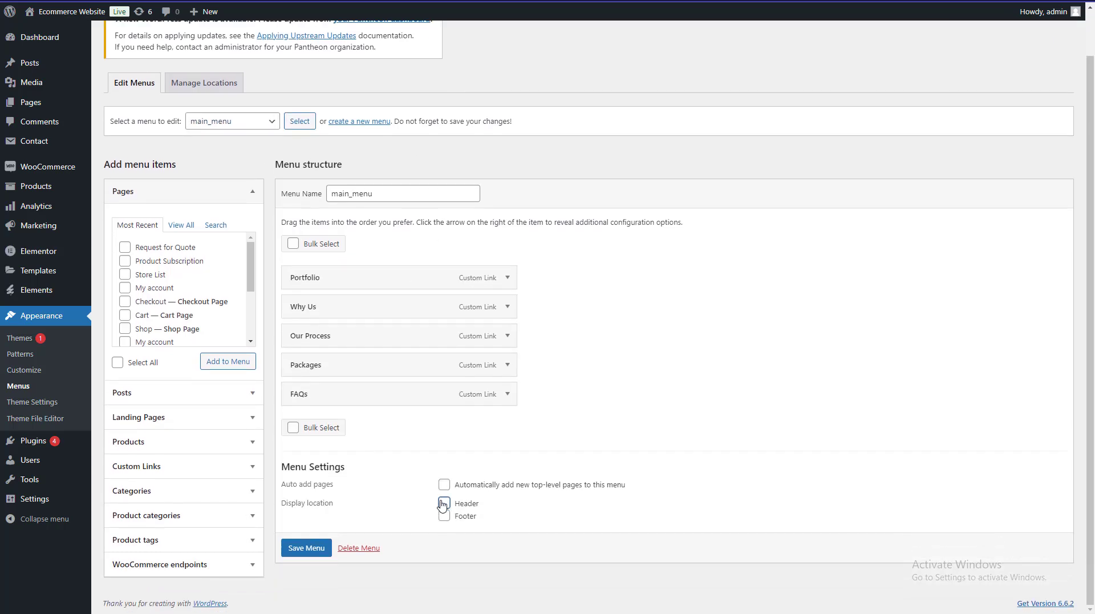
click(443, 503)
click(303, 548)
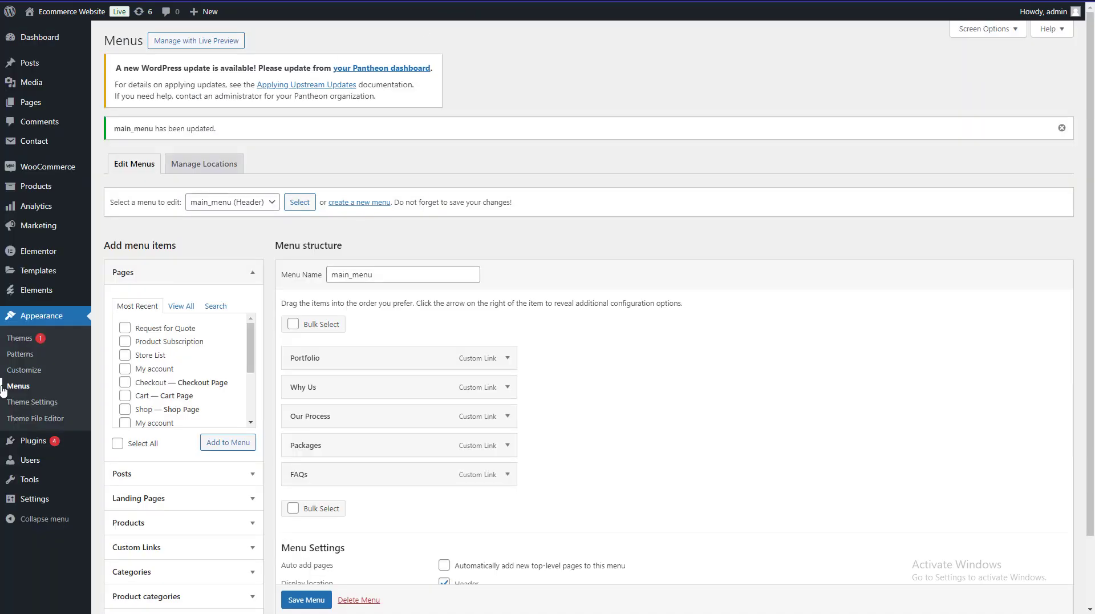
- Open the Reading settings and look through the pages available as the static homepage
scroll(3, 390, down, 2)
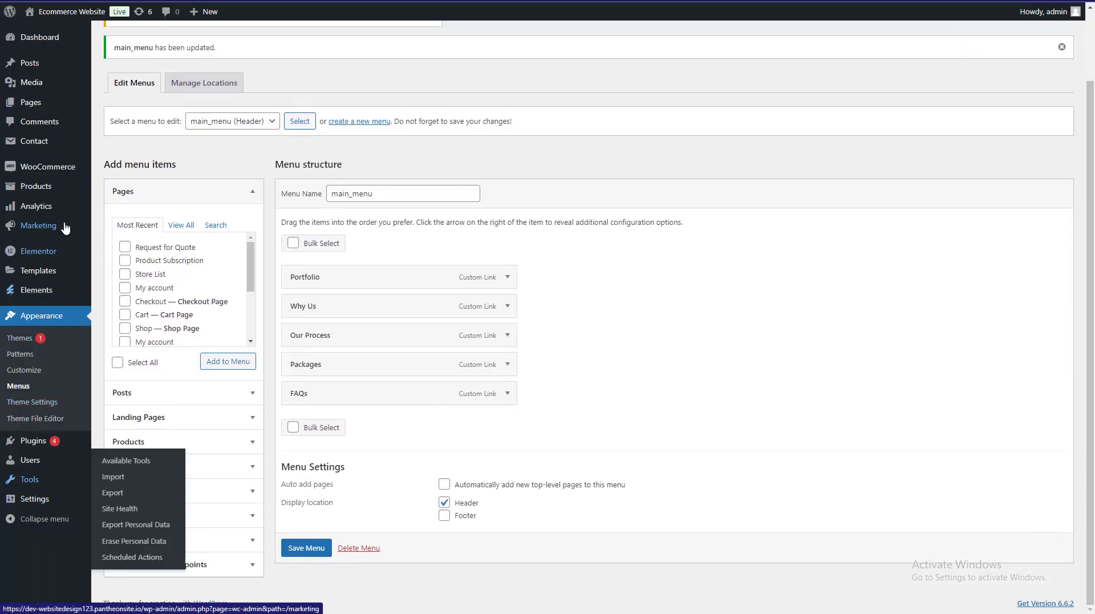
mouse_move(45, 499)
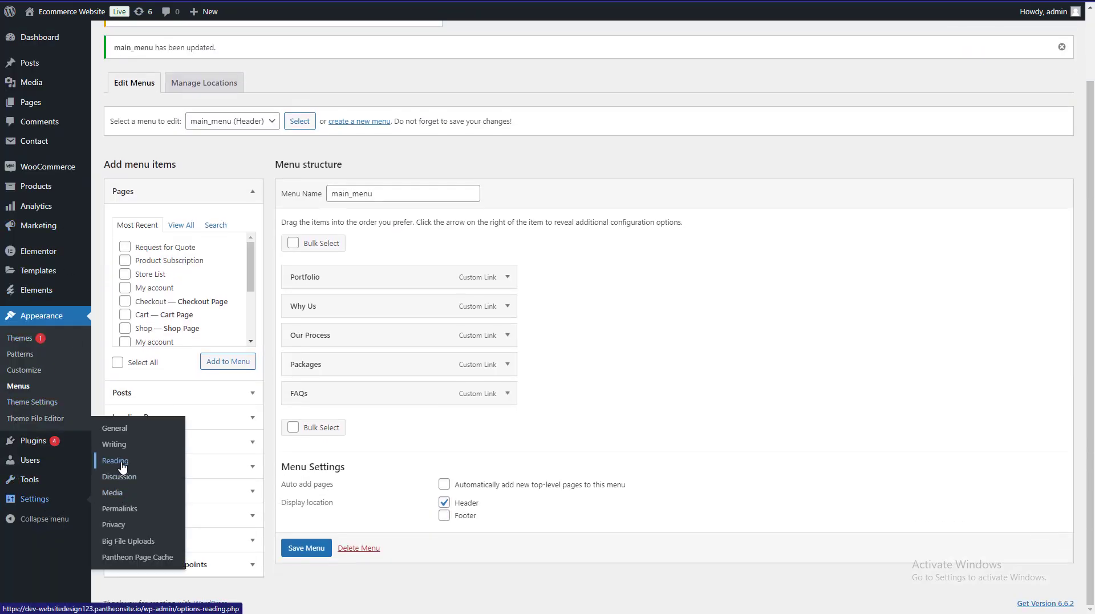
mouse_move(37, 109)
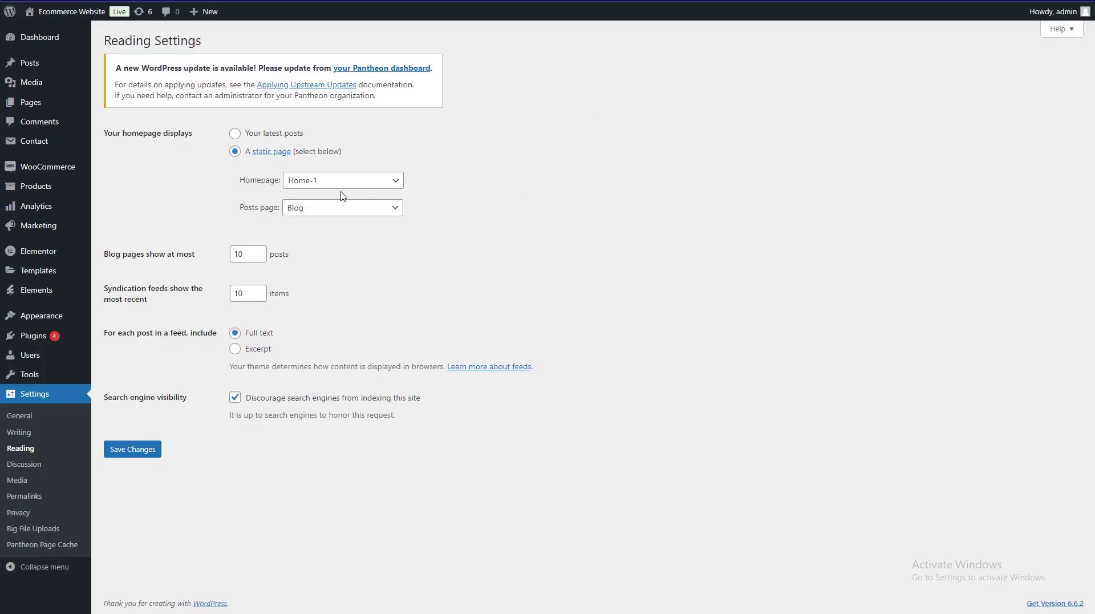
click(339, 181)
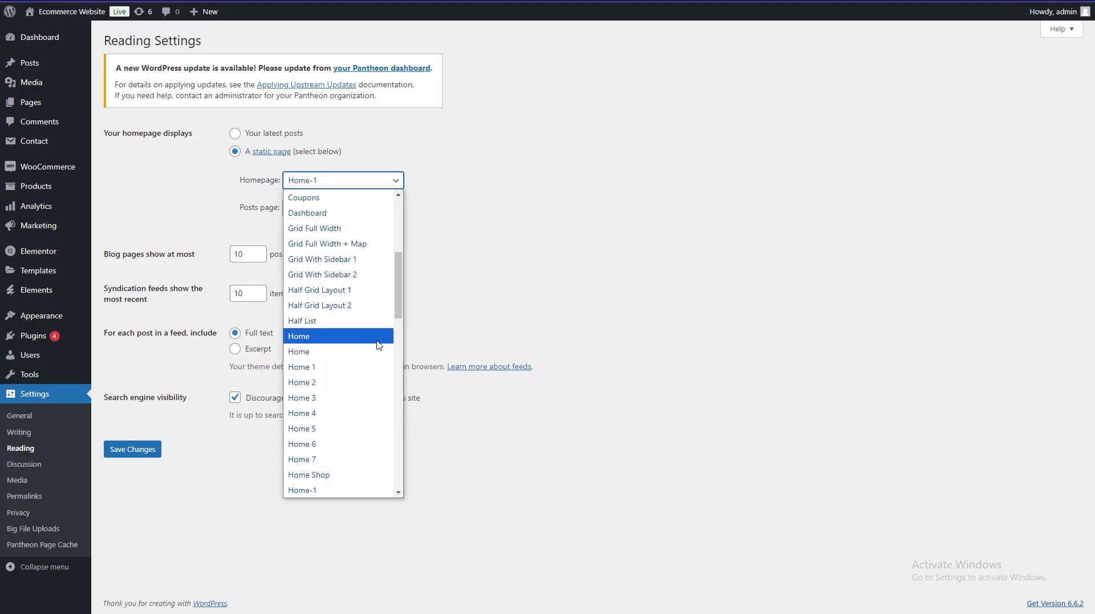
scroll(386, 323, down, 10)
scroll(386, 323, up, 15)
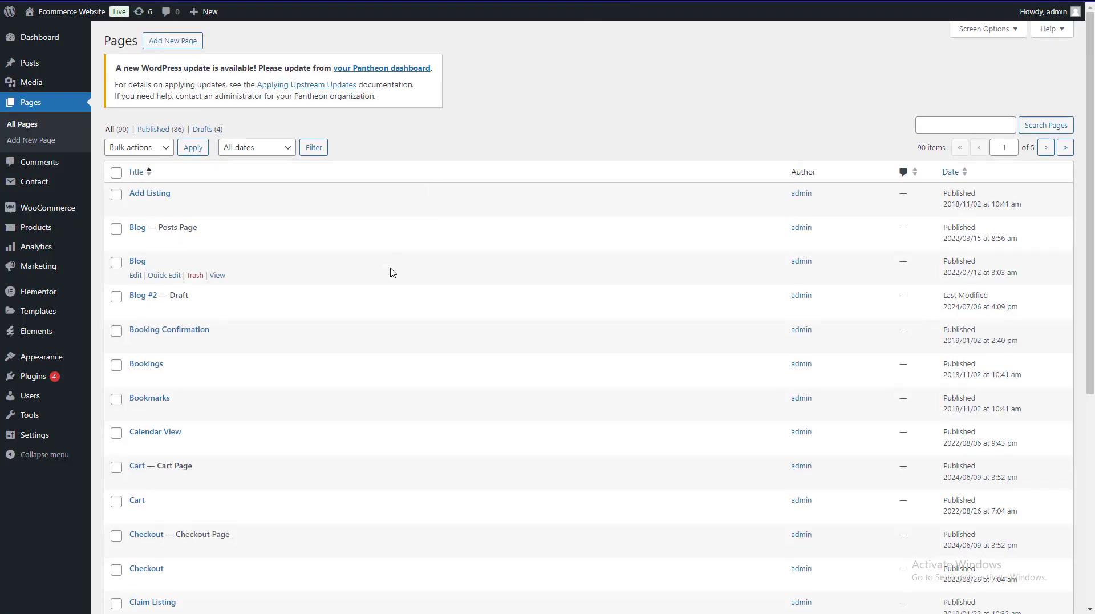
- Search the site's pages for "Home" and look through the matching pages
scroll(392, 273, down, 5)
scroll(393, 273, up, 5)
click(972, 128)
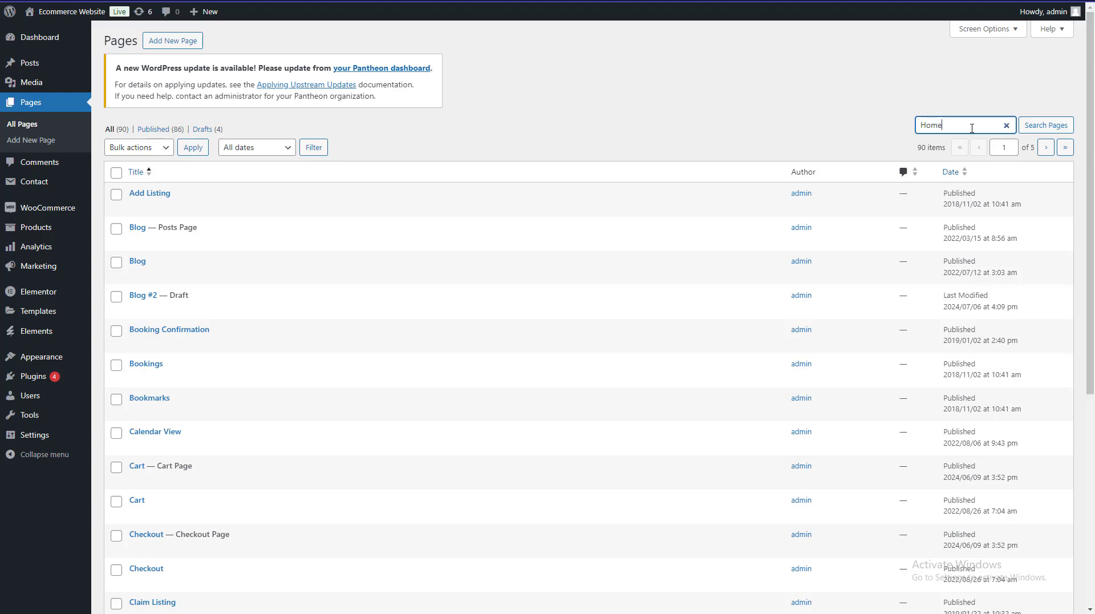
key(Return)
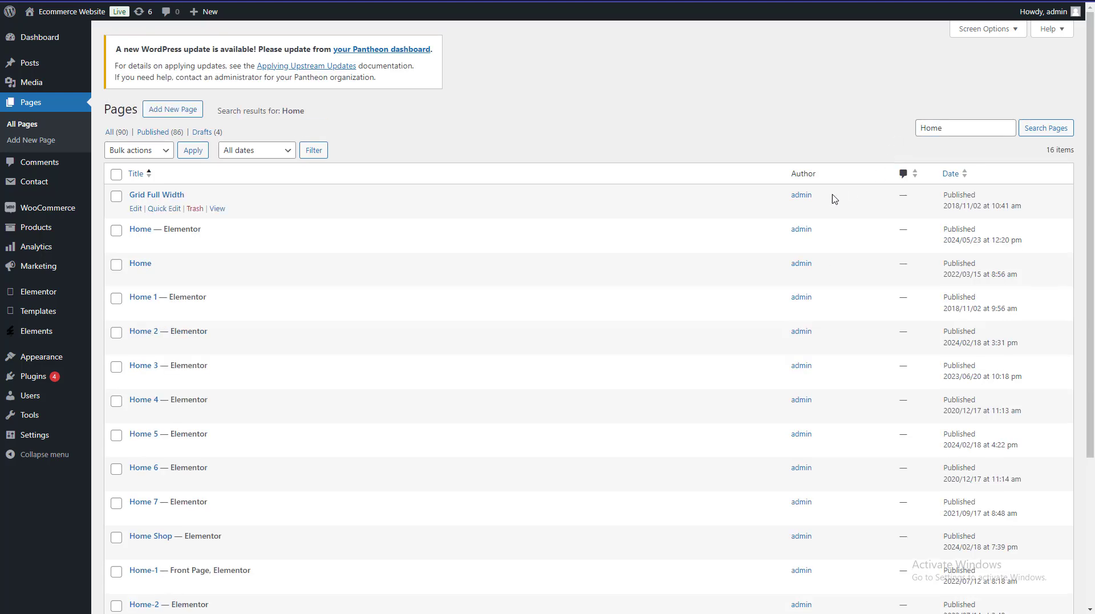
scroll(832, 199, down, 4)
scroll(831, 201, up, 4)
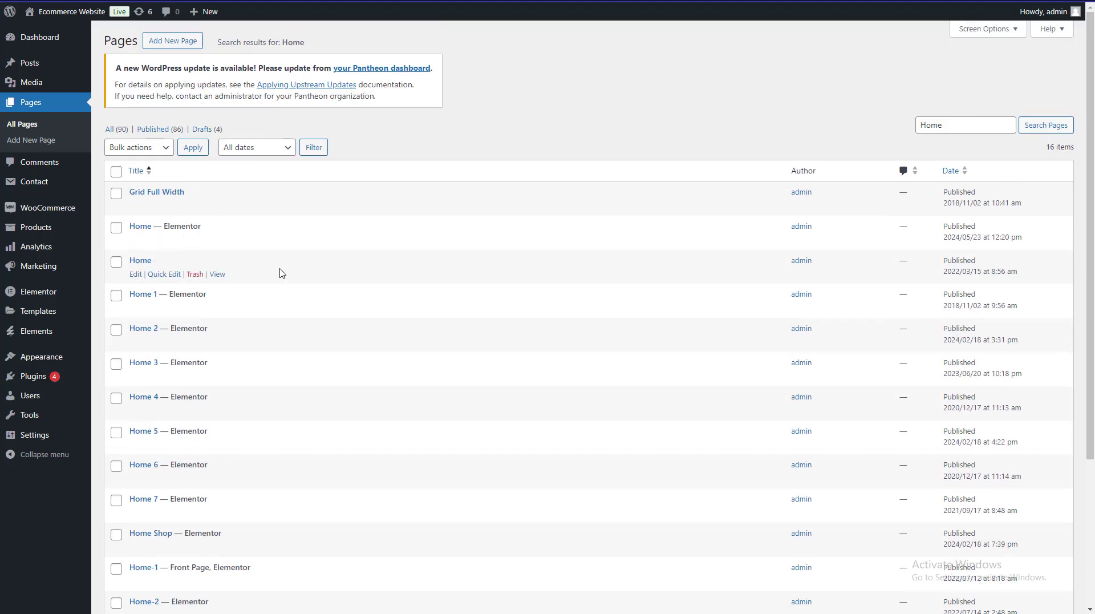
scroll(285, 291, down, 3)
scroll(290, 301, down, 1)
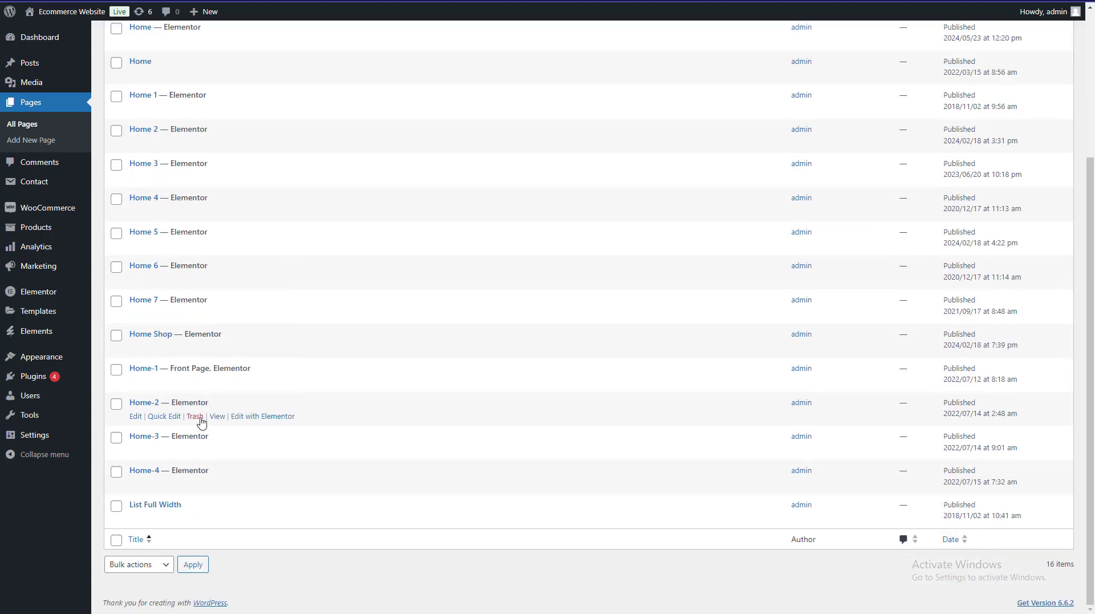
- Open the live views of Home-1 through Home-4 and of Home 1, Home 2 and Home 3
click(217, 450)
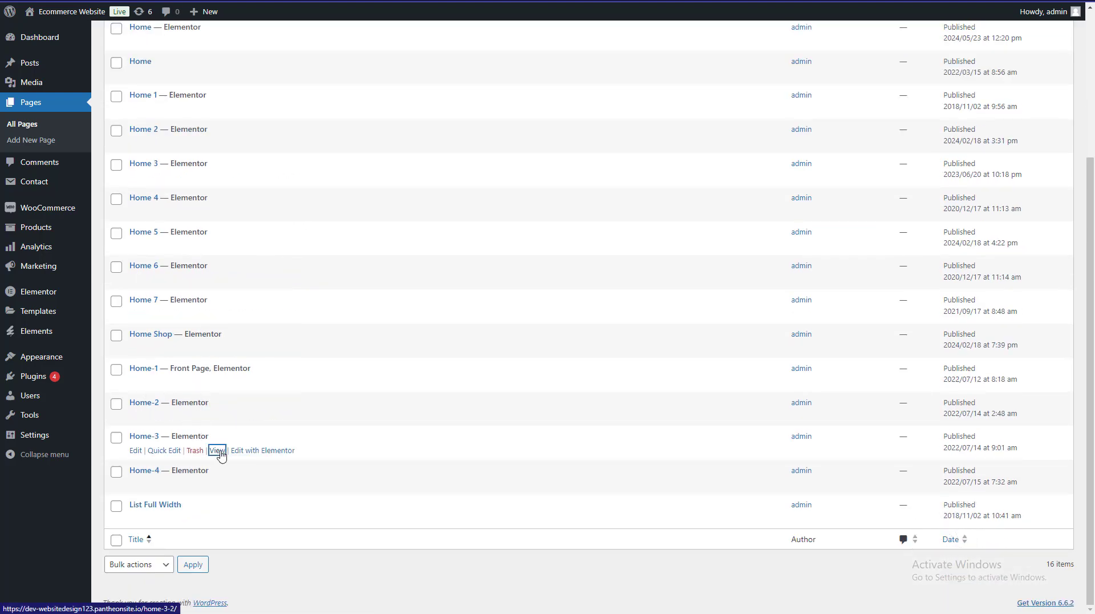
click(217, 484)
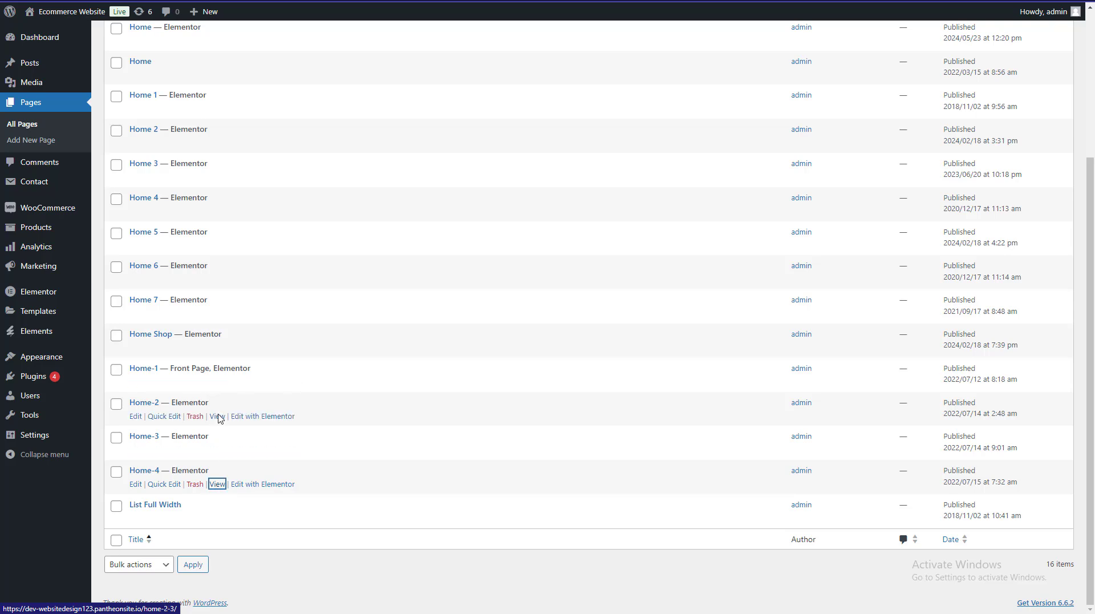
click(219, 416)
click(217, 382)
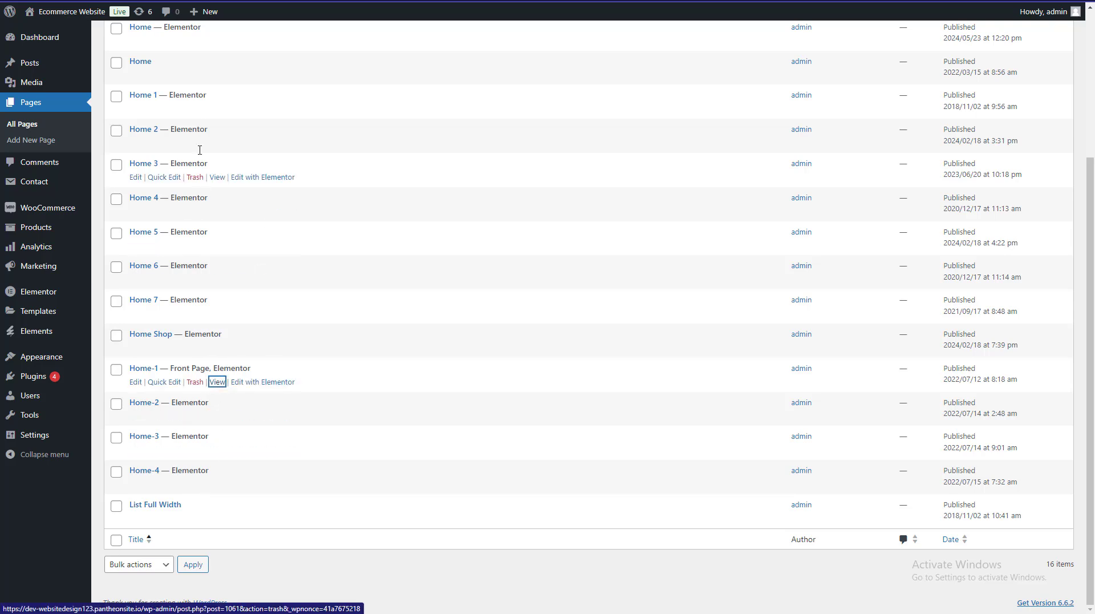
click(215, 111)
click(217, 142)
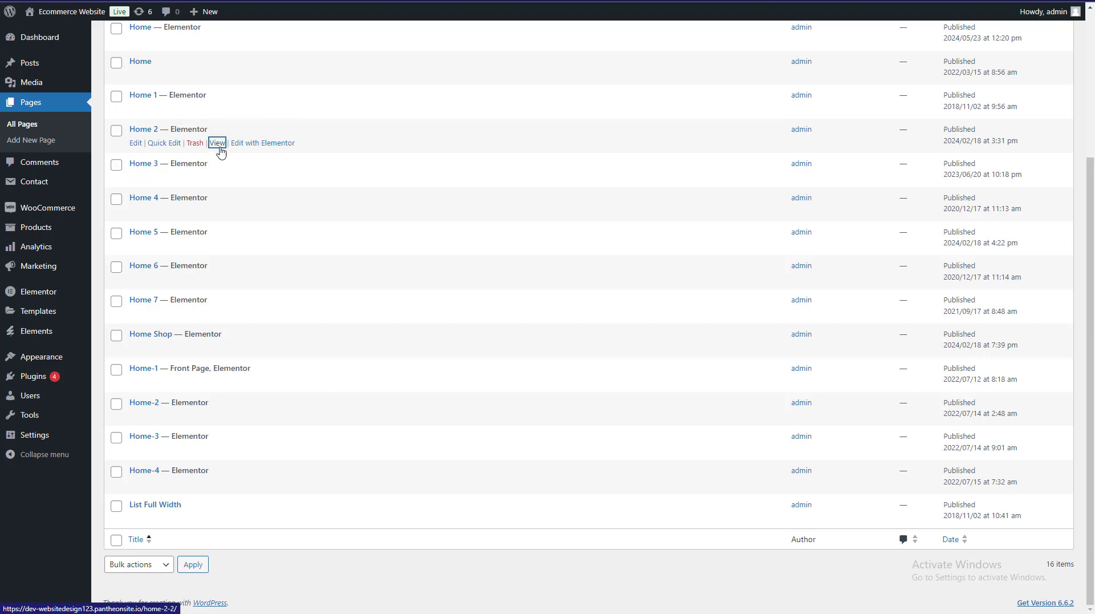
click(217, 177)
- Examine the content of each opened home page, then return to the list of pages matching "Home"
key(ctrl+Tab)
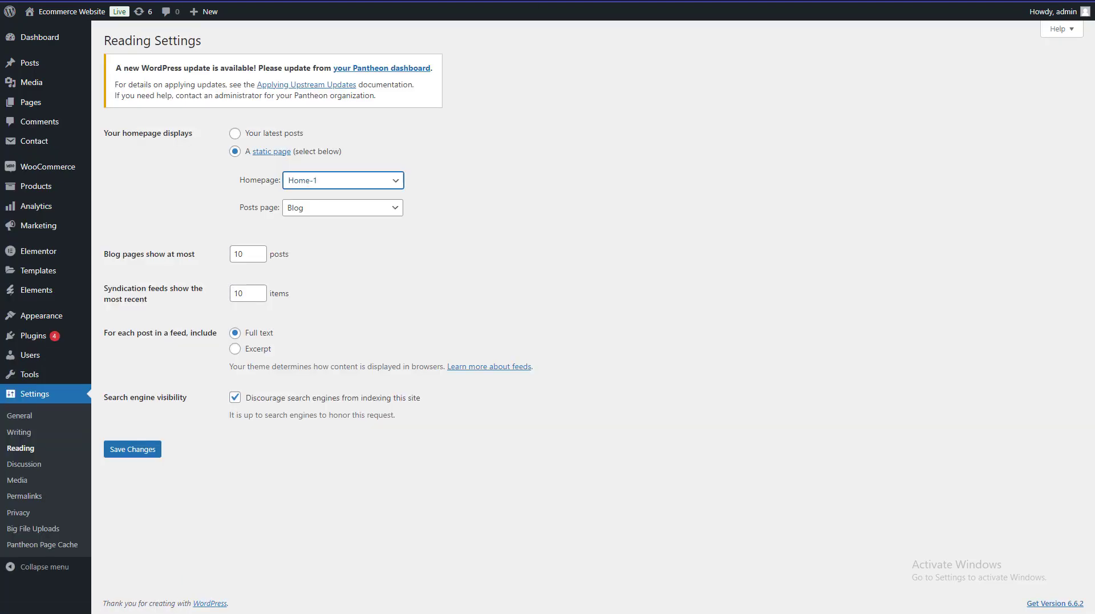
key(ctrl+Tab)
key(ctrl+Tab)
key(ctrl+Tab)
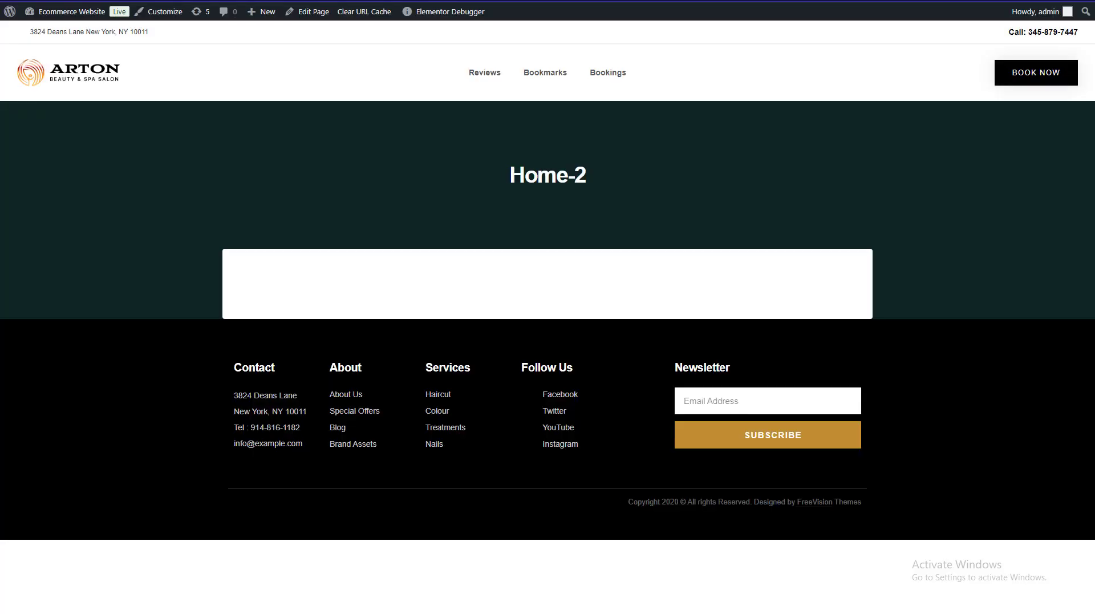
key(ctrl+shift+Tab)
key(ctrl+Tab)
key(ctrl+Tab)
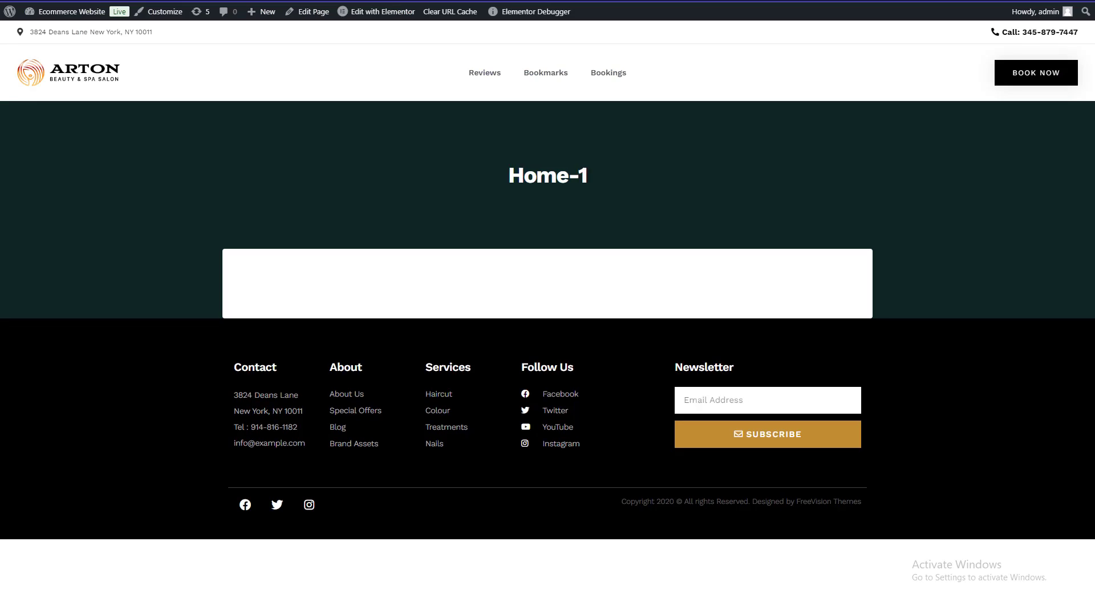
key(ctrl+Tab)
key(ctrl+Tab)
key(ctrl+Tab)
key(ctrl+Tab)
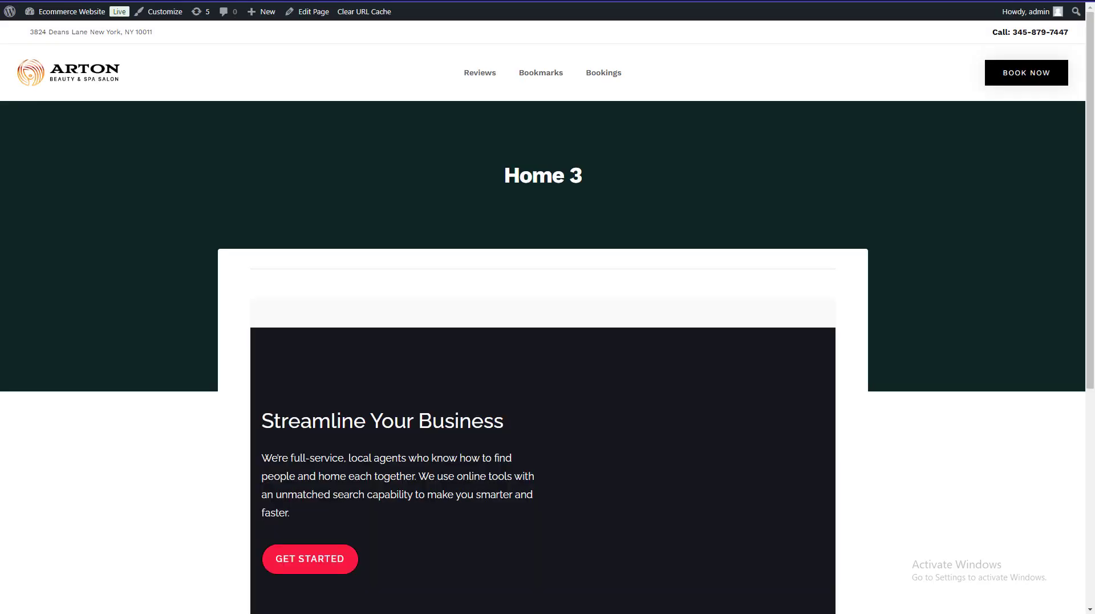
key(ctrl+Tab)
key(ctrl+Tab)
key(ctrl+shift+Tab)
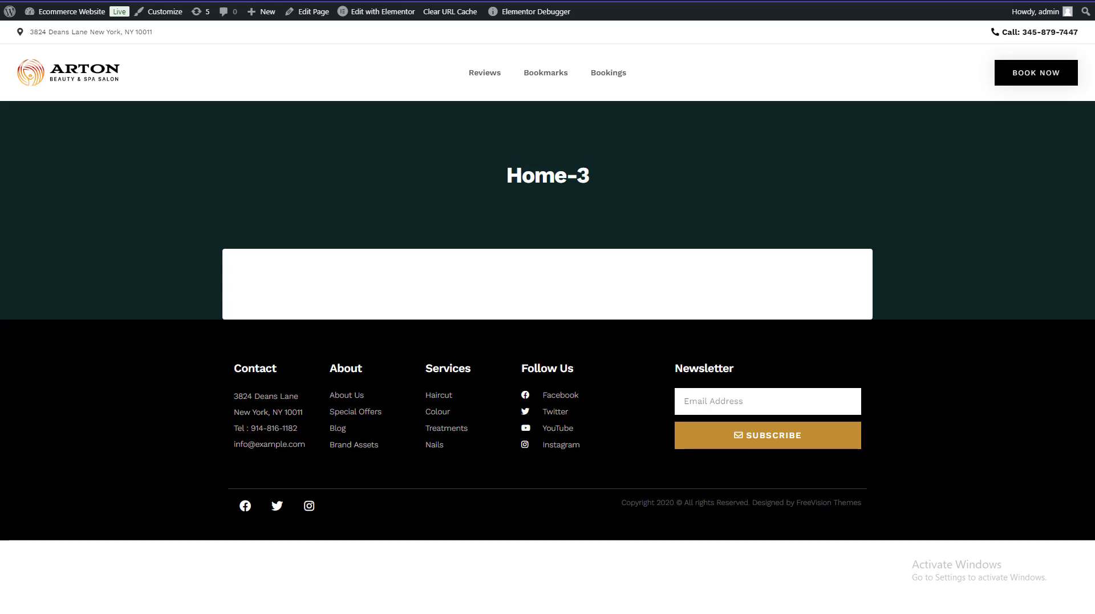
key(ctrl+Tab)
key(ctrl+Tab)
key(ctrl+Tab)
key(ctrl+Tab)
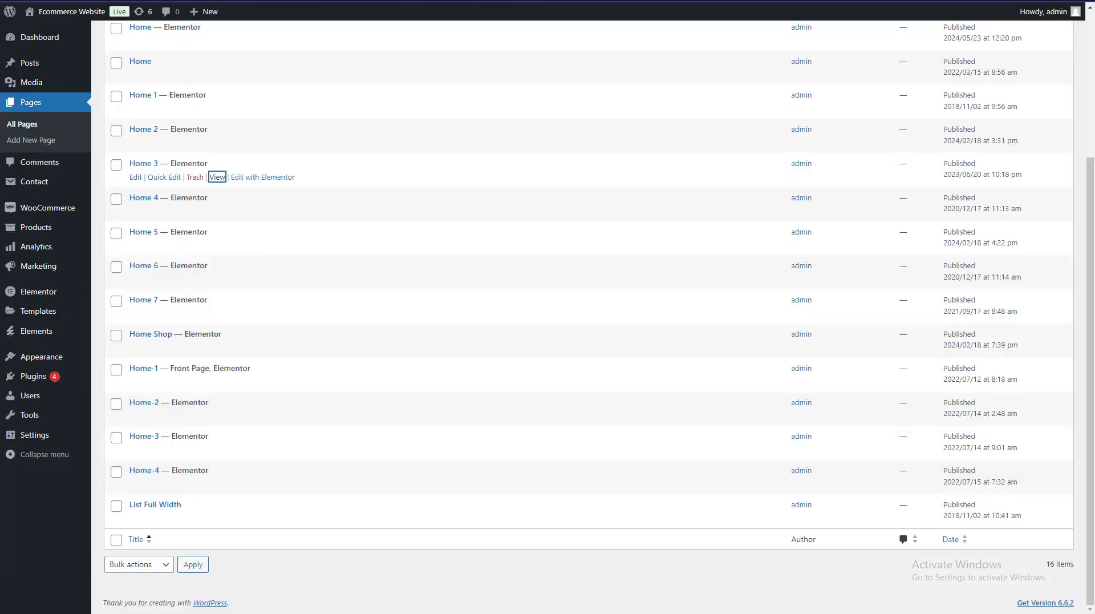
- Move the pages Home 1 through Home 7, Home Shop, and Home-1 through Home-4 to the trash
click(115, 97)
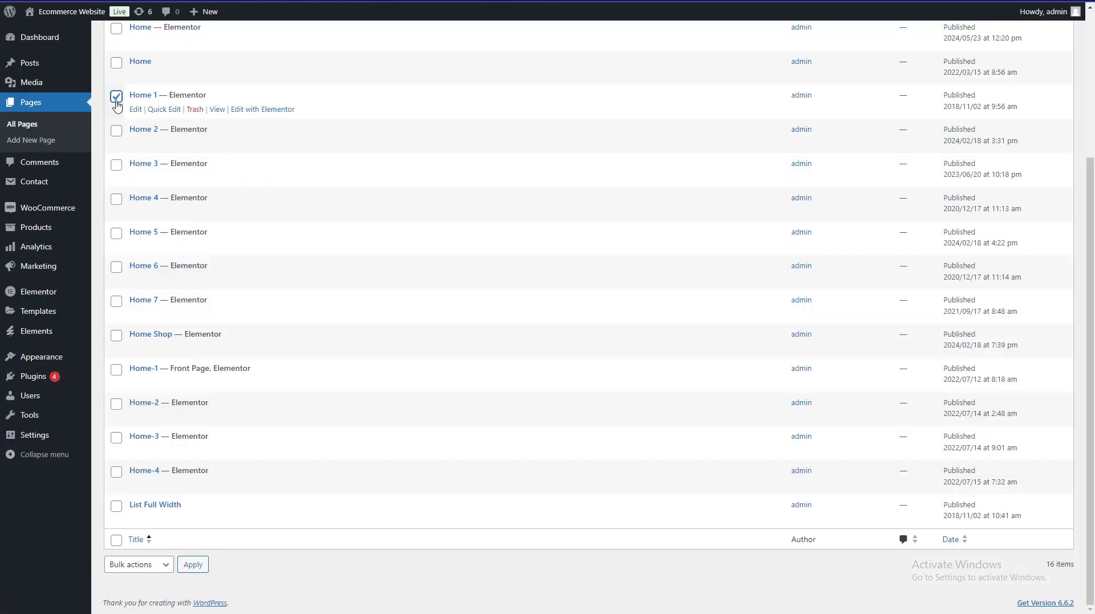
click(115, 97)
click(116, 132)
click(116, 165)
click(116, 199)
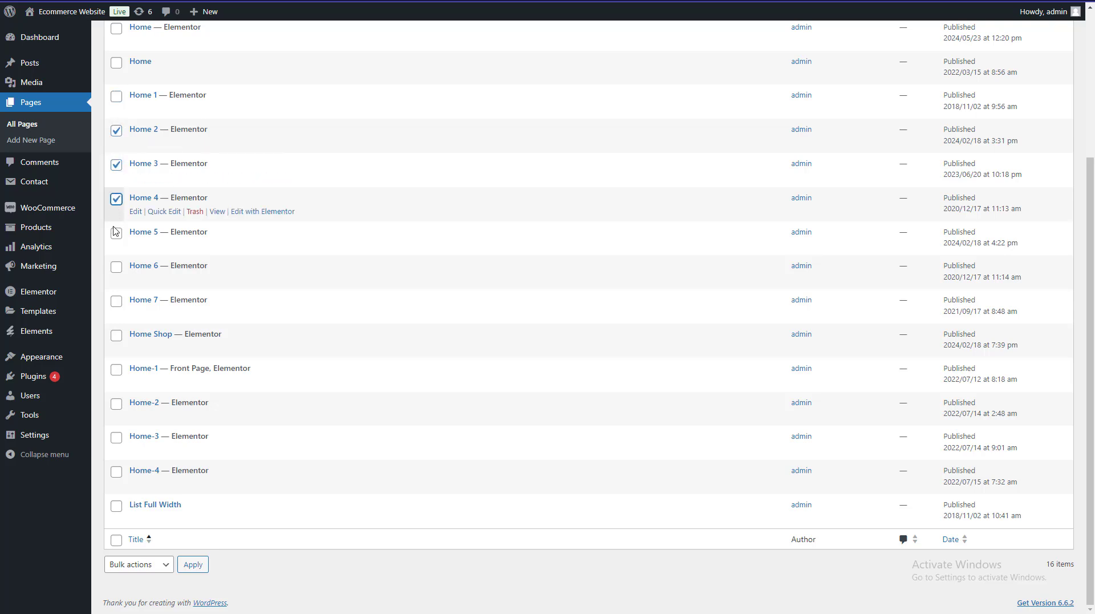
click(117, 234)
click(117, 268)
click(116, 302)
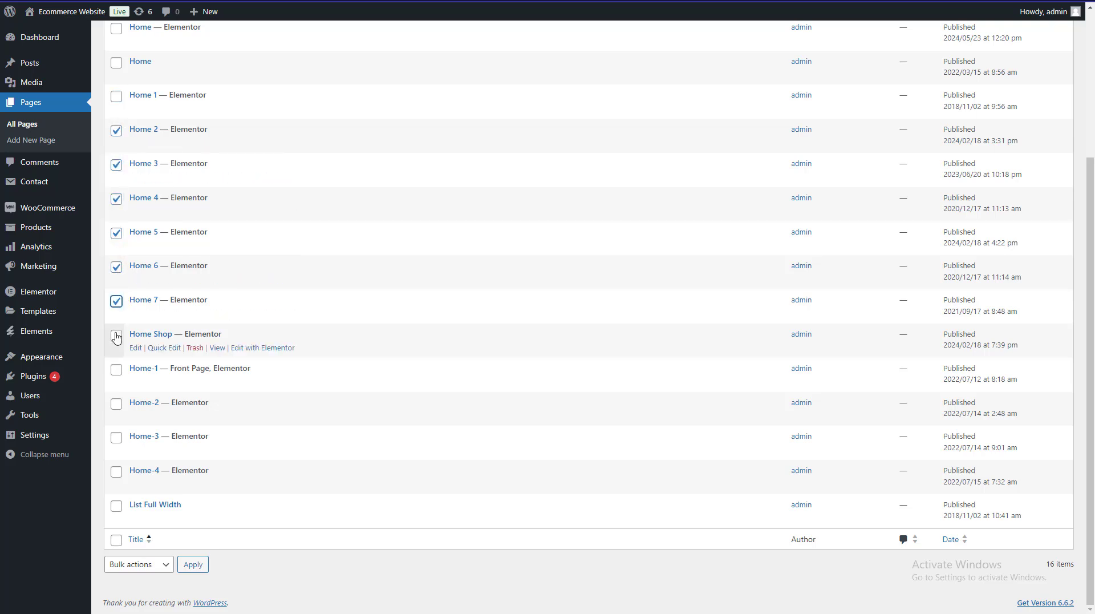
click(116, 369)
click(116, 370)
click(116, 404)
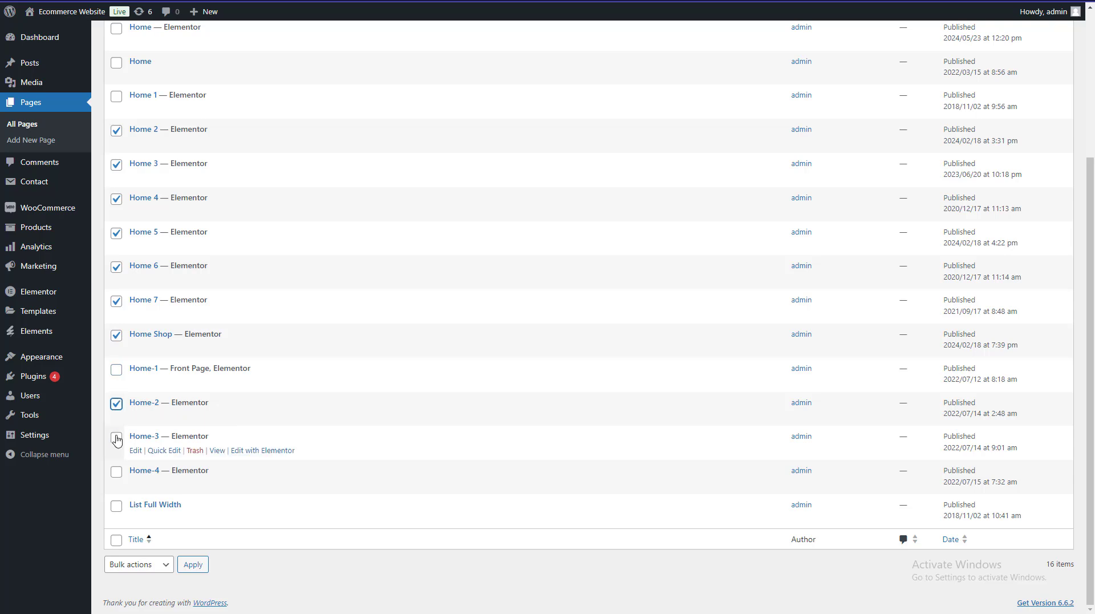
click(116, 437)
click(116, 370)
scroll(217, 247, up, 4)
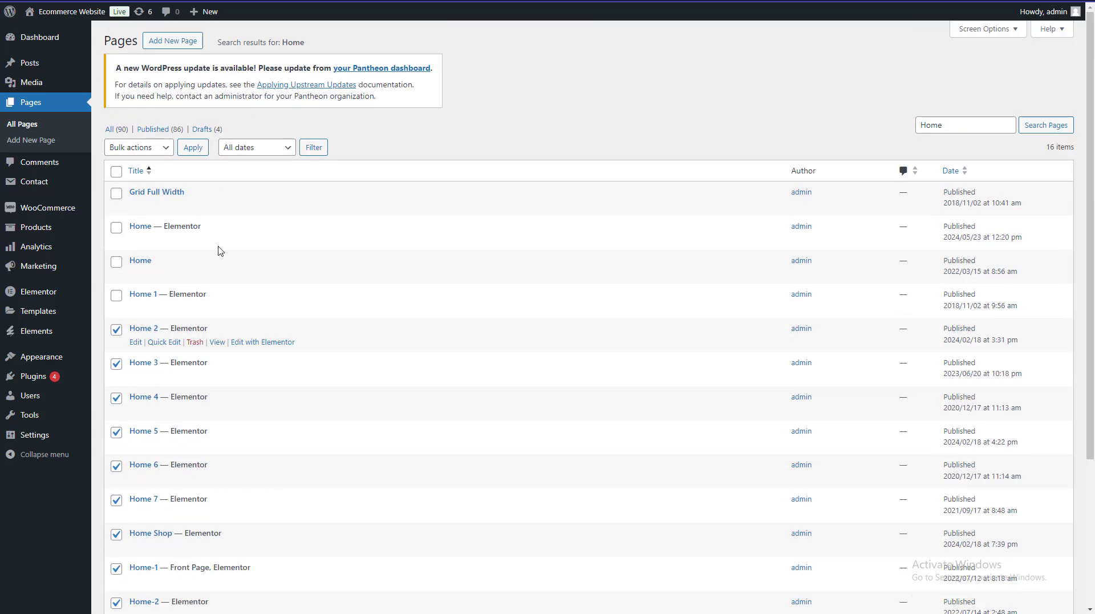
click(139, 149)
click(141, 197)
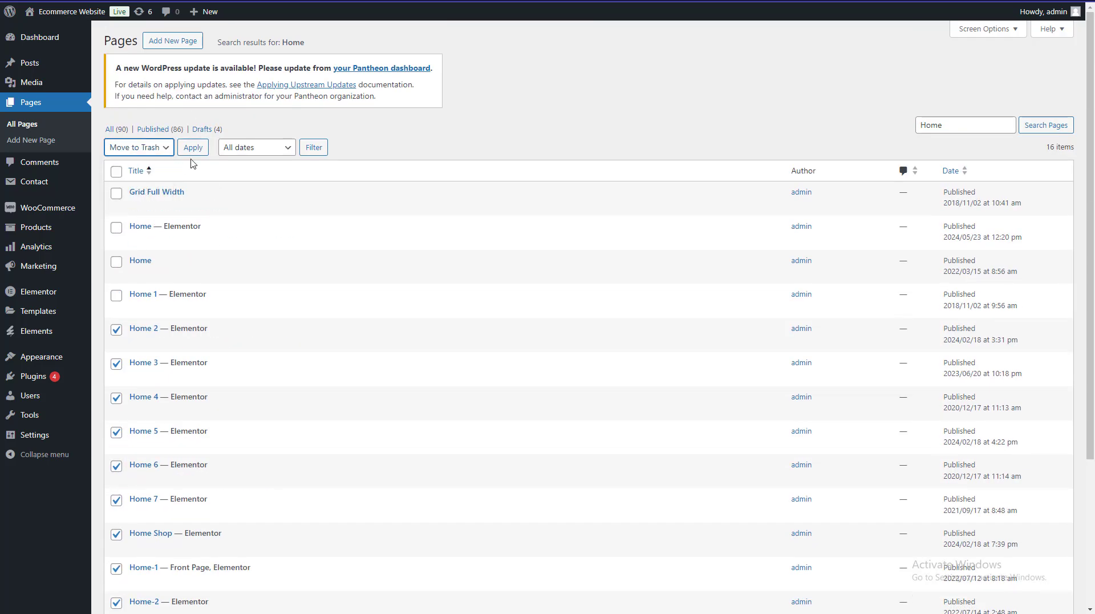
click(197, 150)
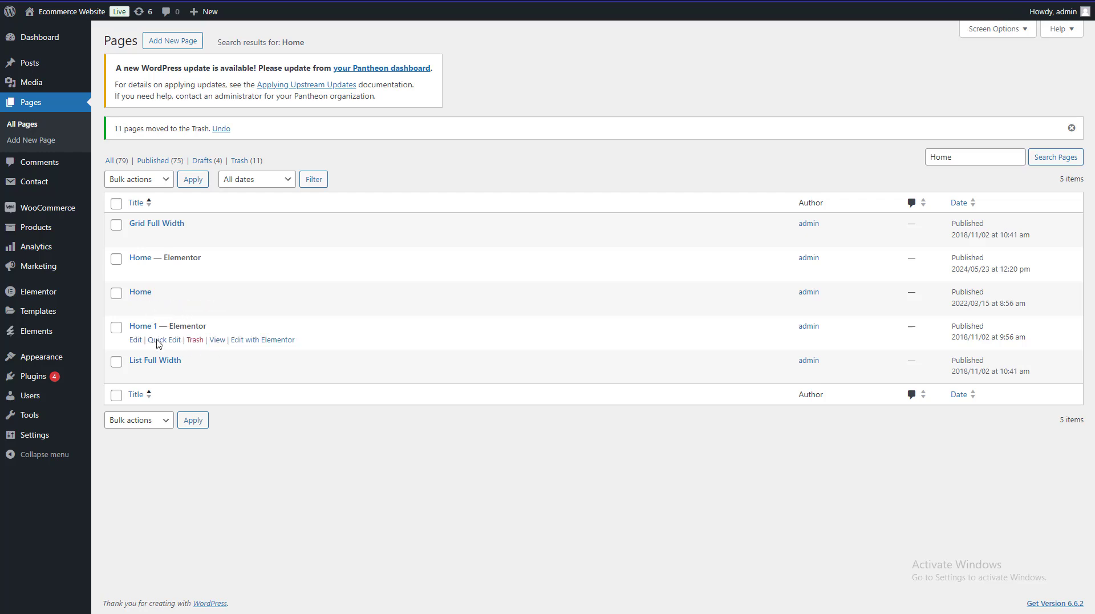
click(117, 327)
click(195, 340)
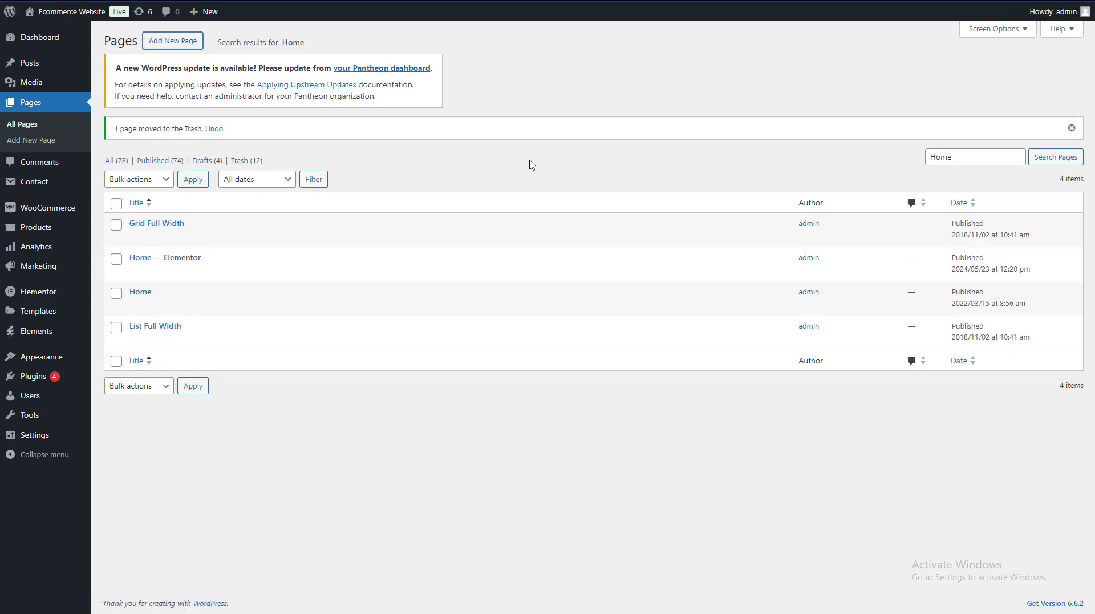
- Create a new page titled "Home Saloon" and publish it
text(H)
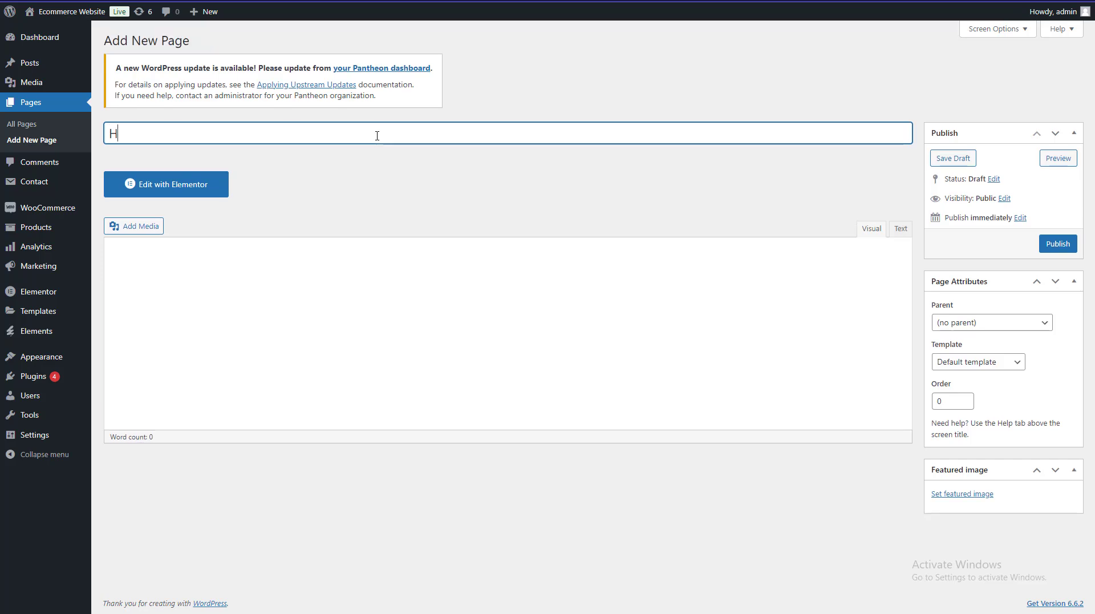
text(ome Salo)
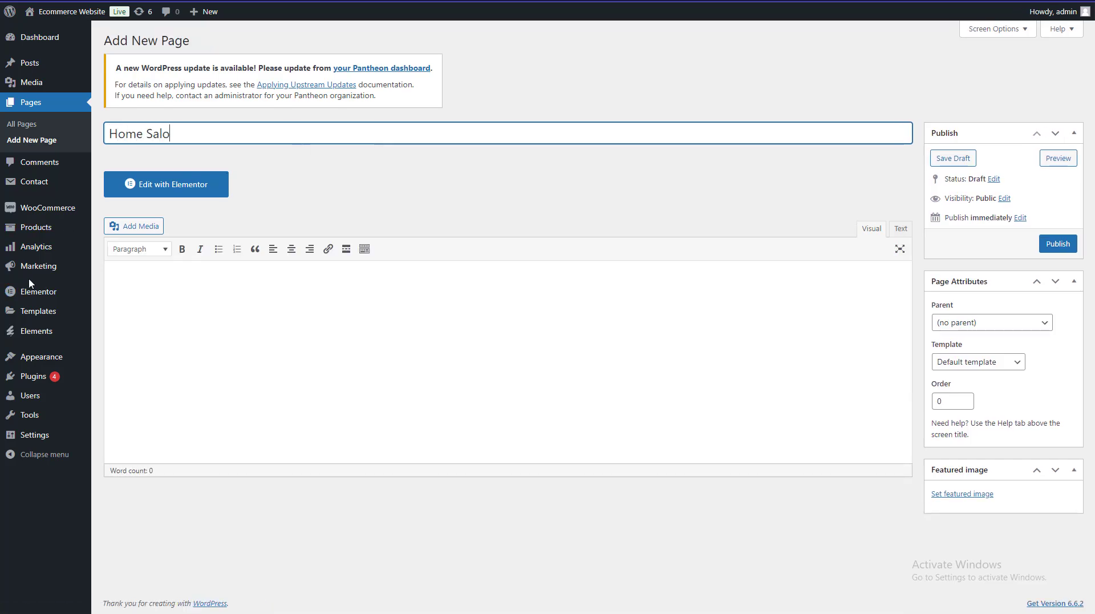
text(on)
click(1058, 244)
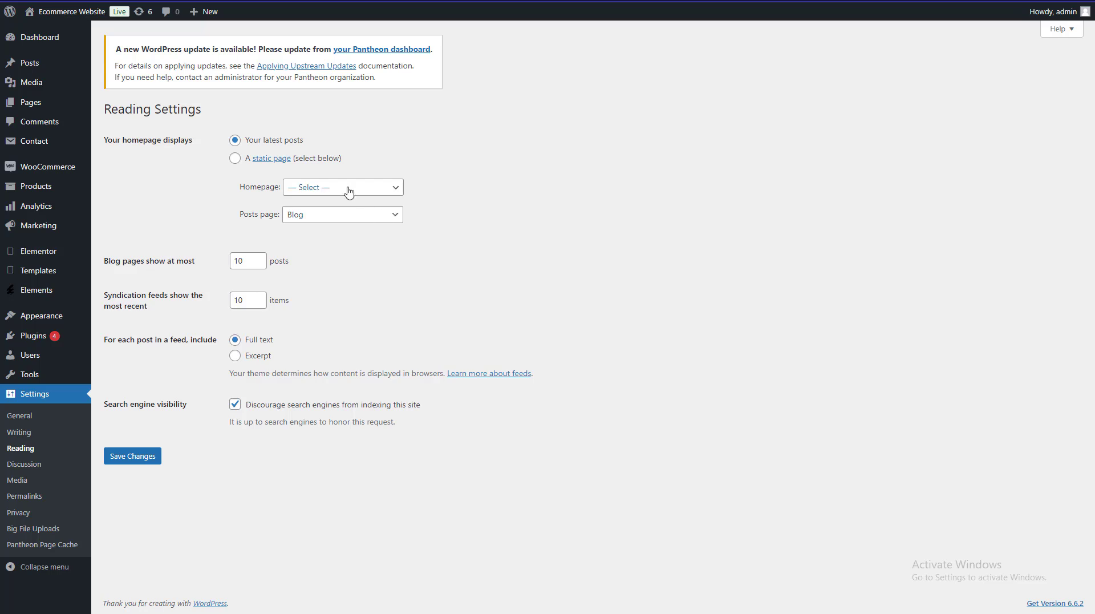
- In the Reading settings, make the homepage a static page, choose Home Saloon for it, and save the changes
click(345, 189)
scroll(331, 399, down, 10)
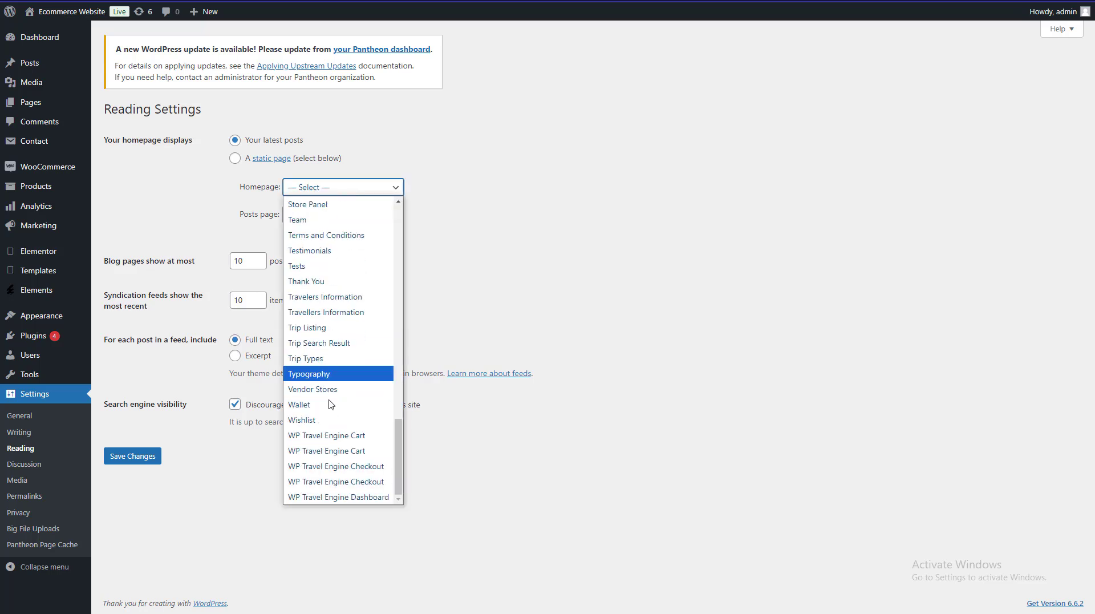
click(235, 151)
click(331, 182)
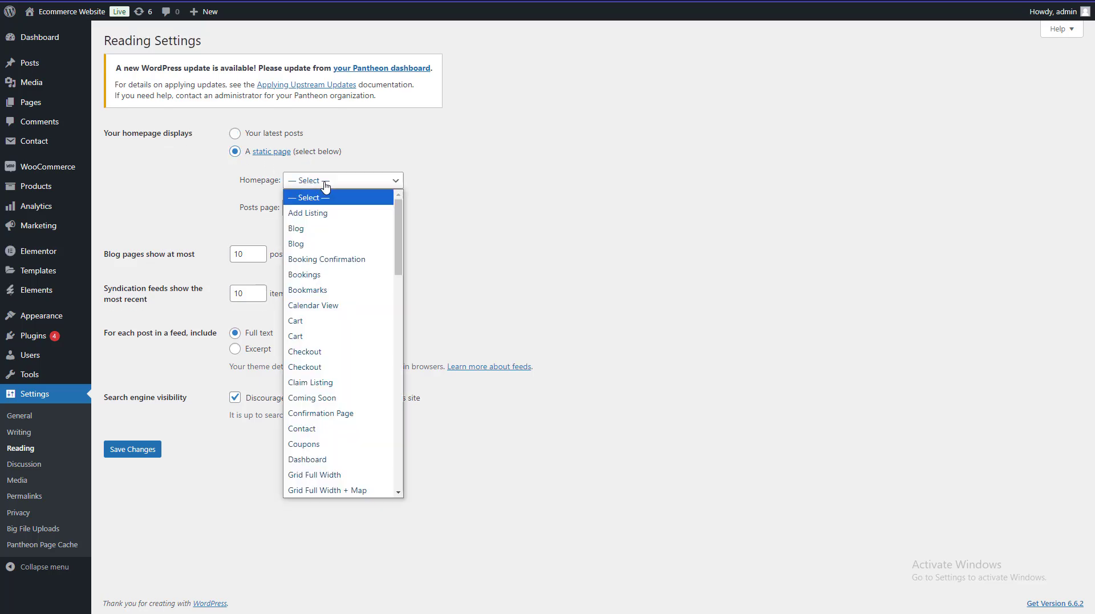
scroll(343, 336, down, 10)
scroll(359, 308, up, 15)
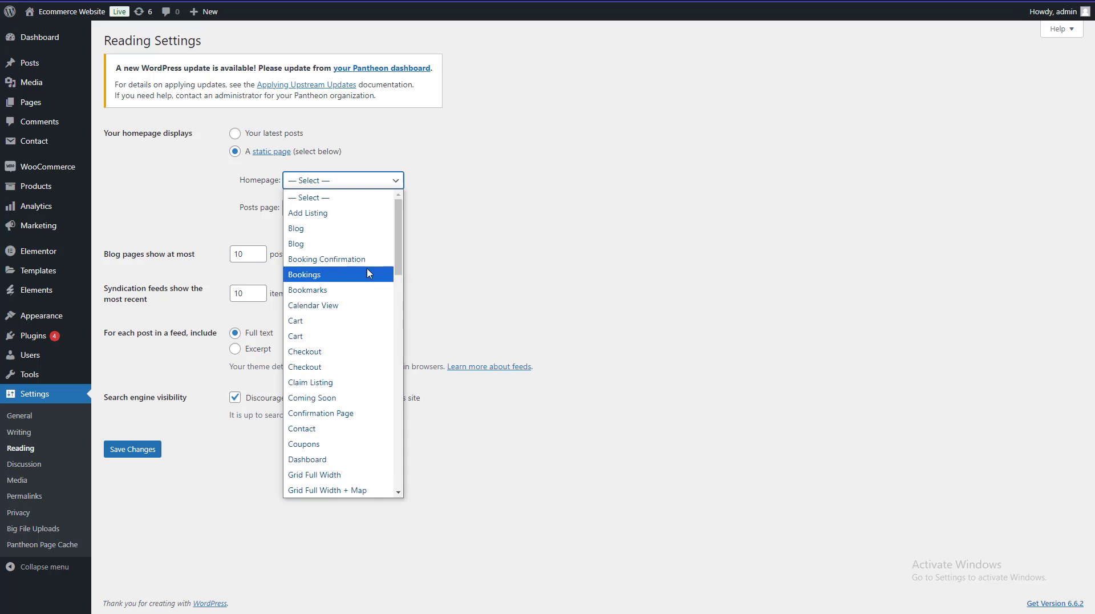
key(h)
key(h)
key(h)
key(h)
key(h)
key(h)
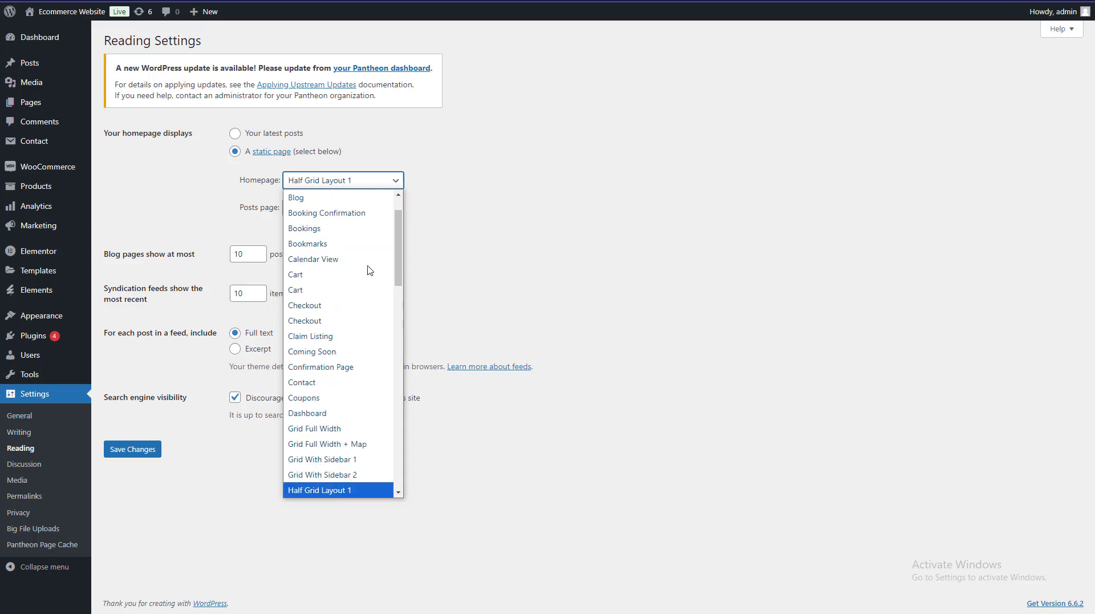
key(h)
key(h)
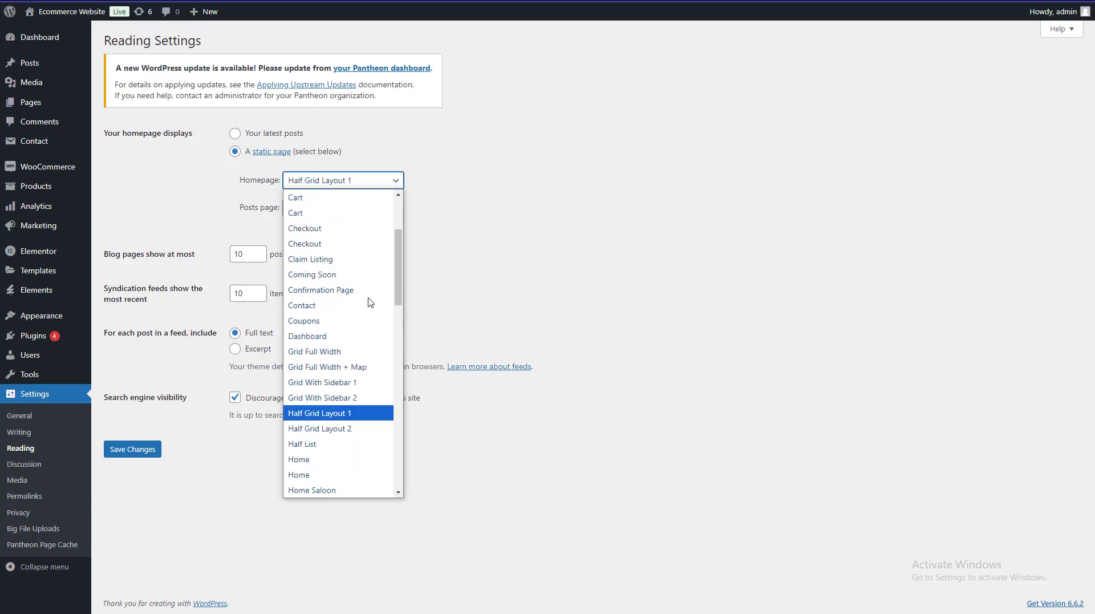
click(317, 490)
click(135, 452)
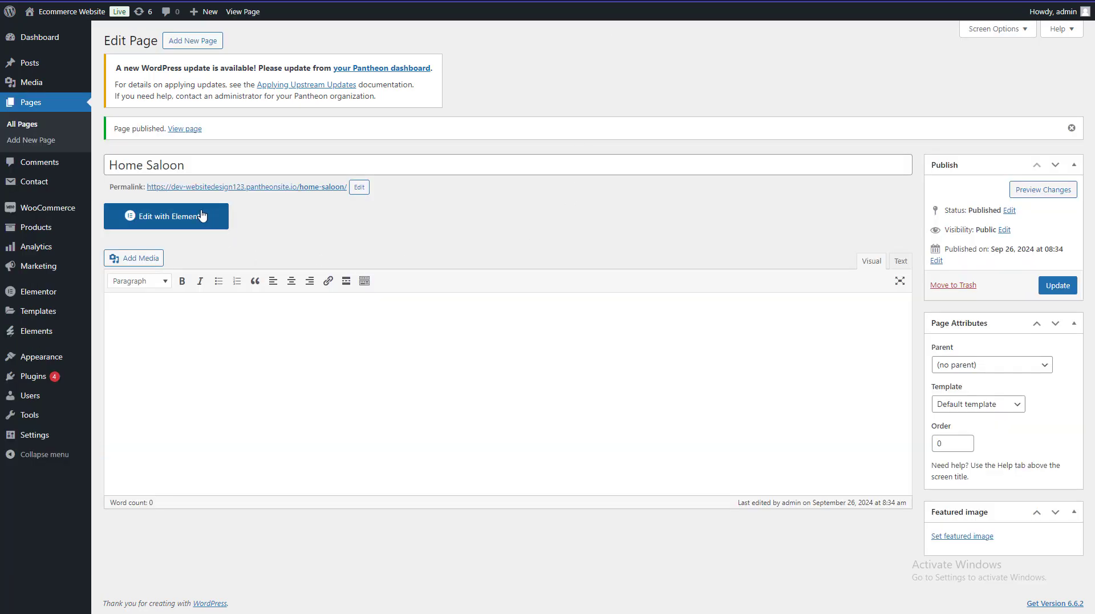
- Open the Home Saloon page in Elementor and insert the Home – Salon template from the installed Arton - Beauty & Spa Salon kit
click(203, 216)
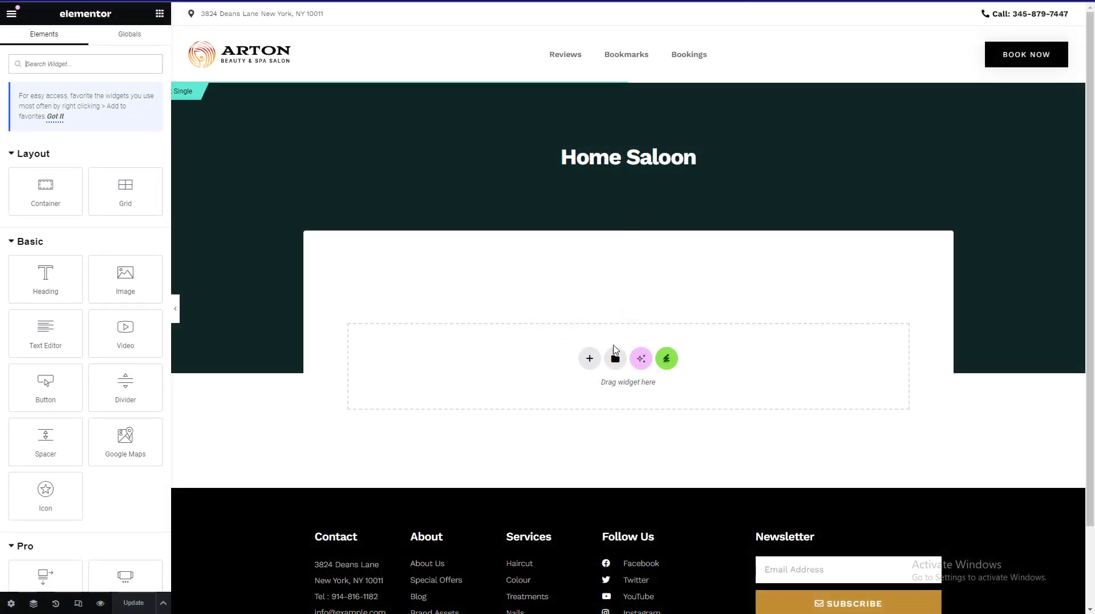
click(665, 361)
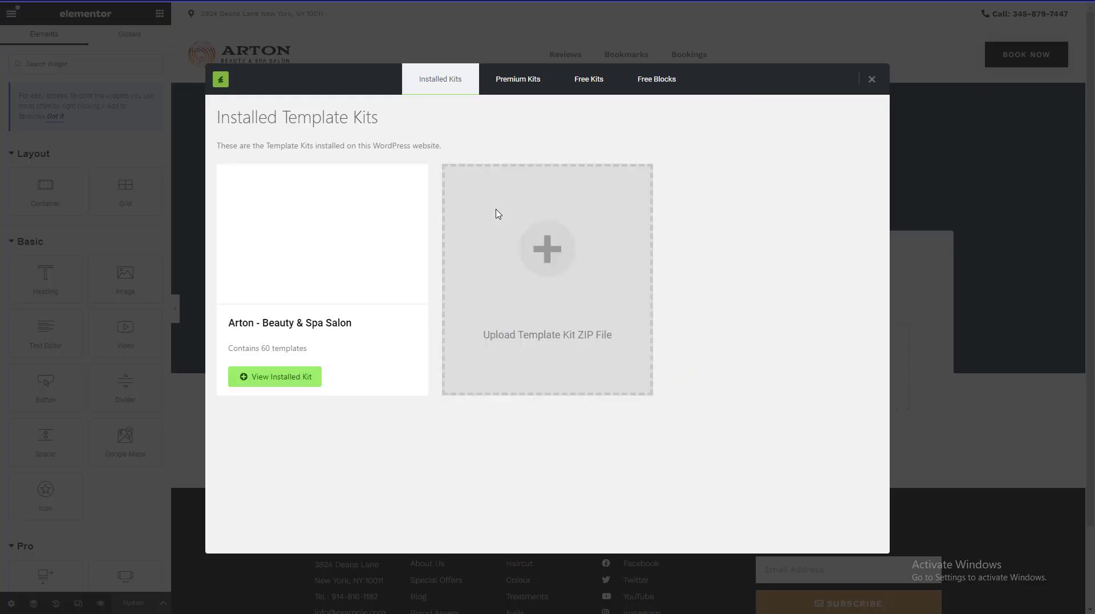
click(280, 379)
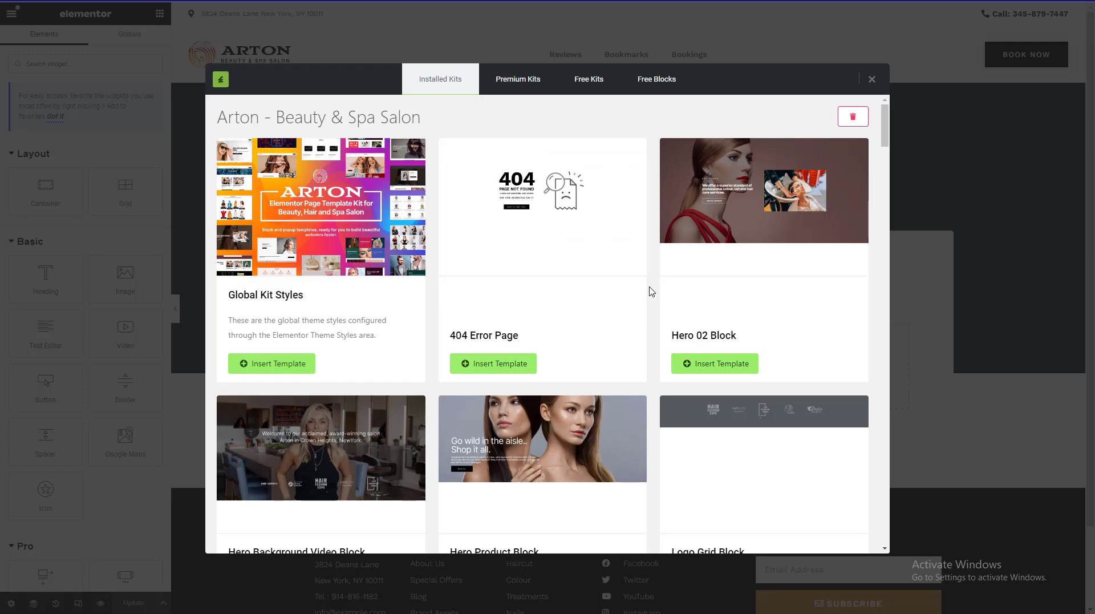
drag(883, 130, 888, 233)
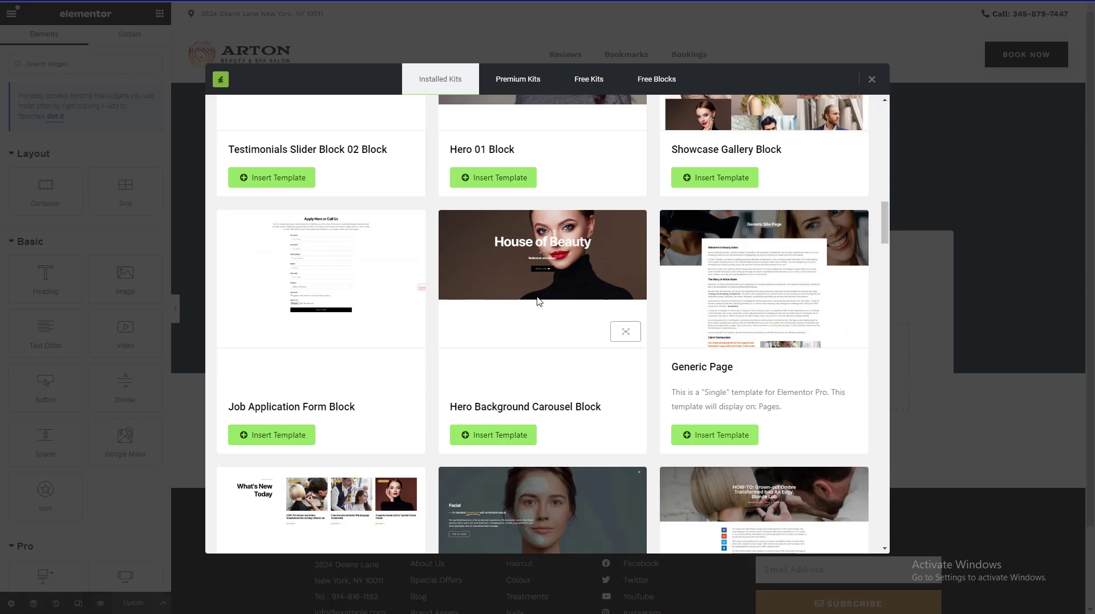
key(ctrl+f)
text(home)
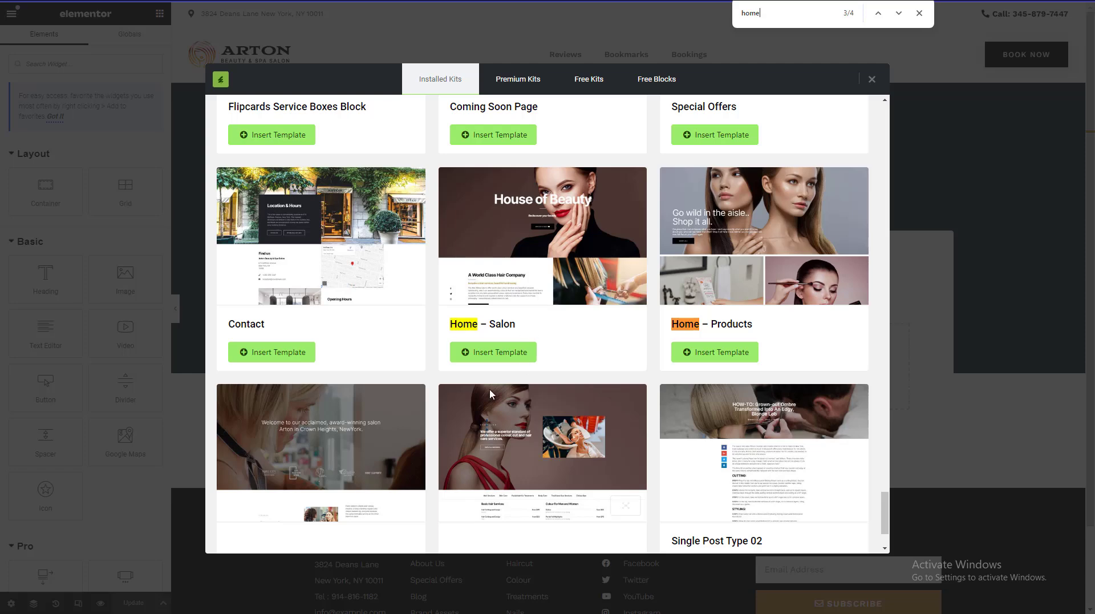
click(482, 352)
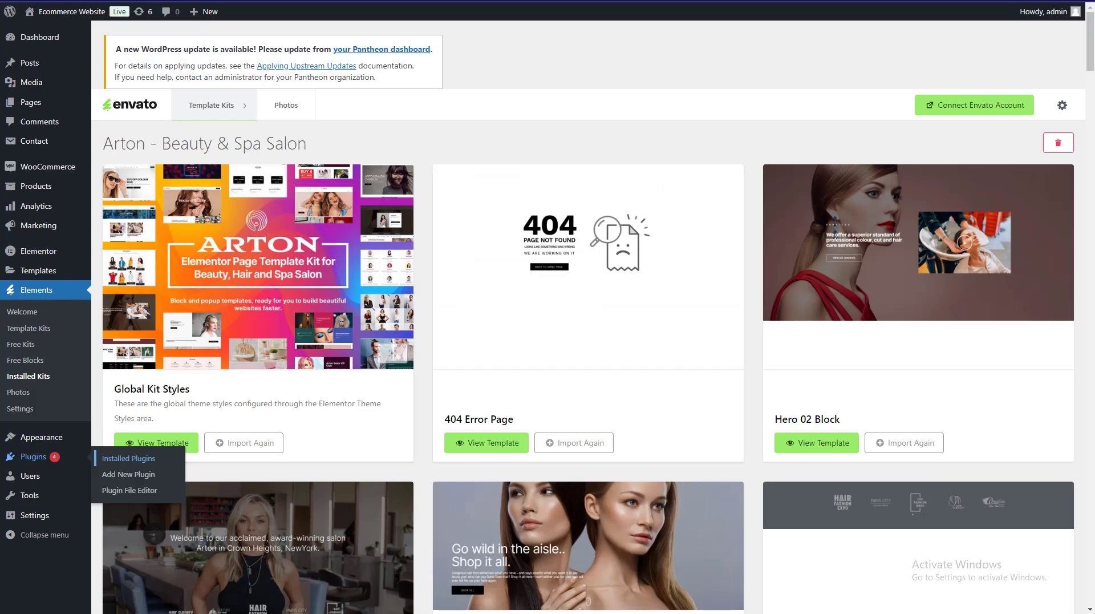
click(679, 1)
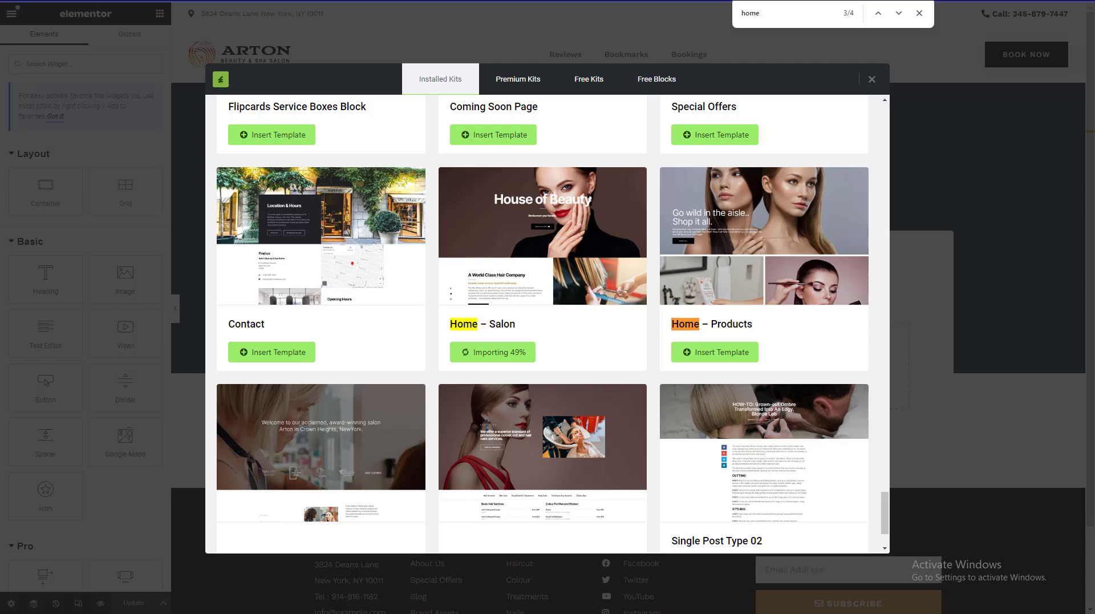
click(919, 14)
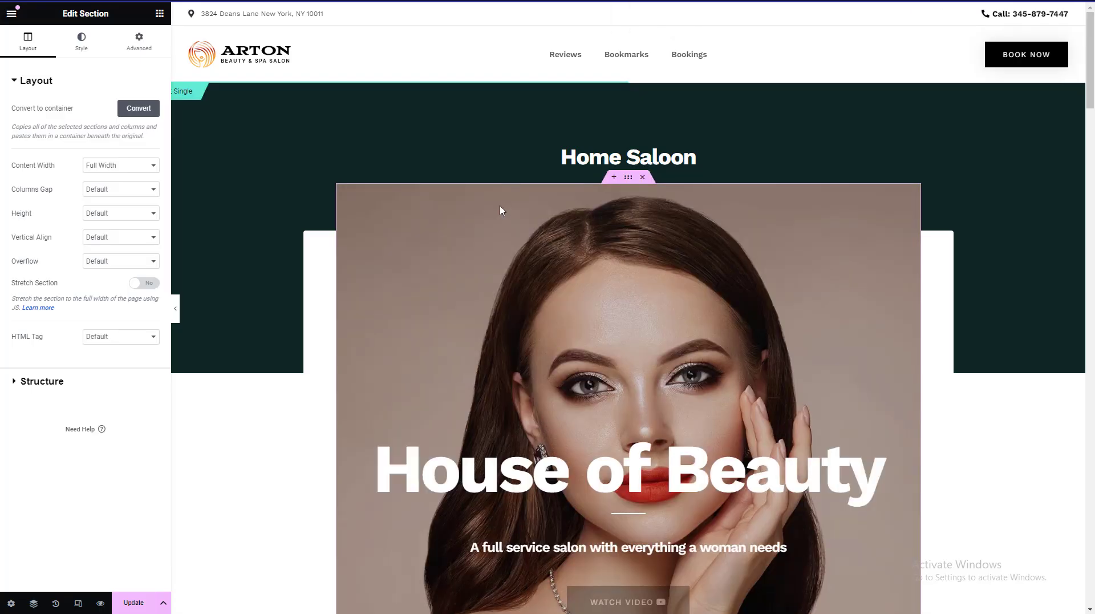
- Turn on Hide Title in the Home Saloon page settings, update the page, and look through the inserted content
right_click(573, 98)
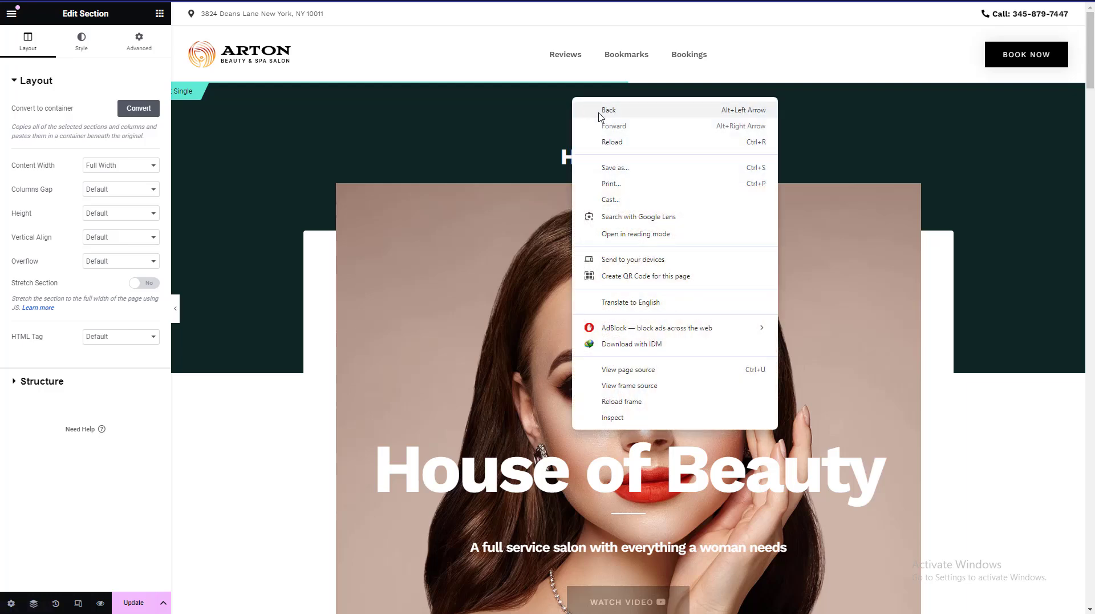
click(498, 144)
scroll(40, 532, down, 10)
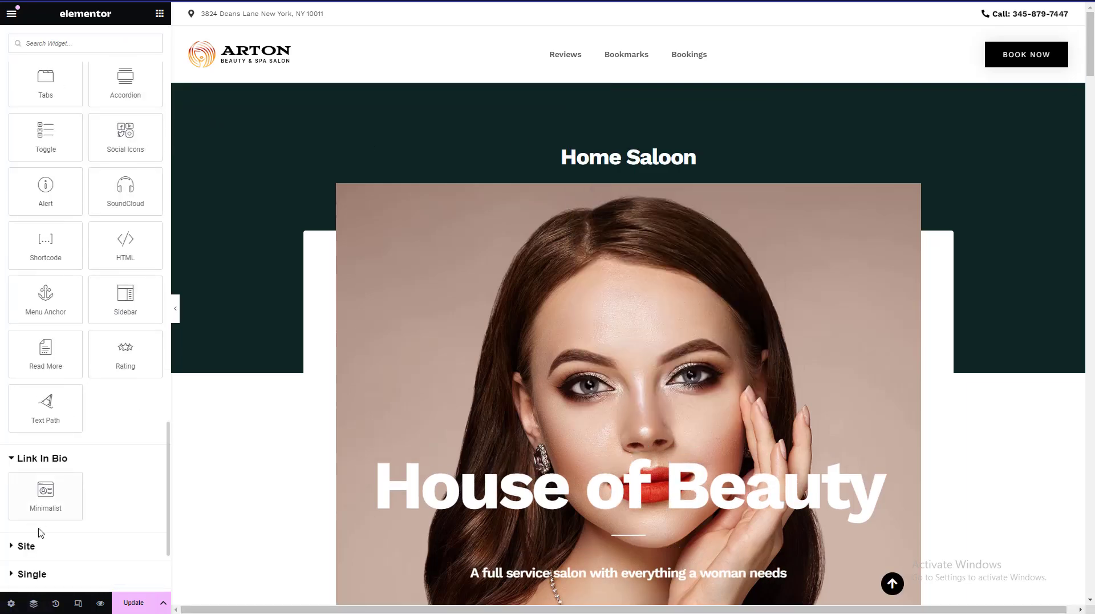
scroll(41, 519, down, 5)
click(11, 603)
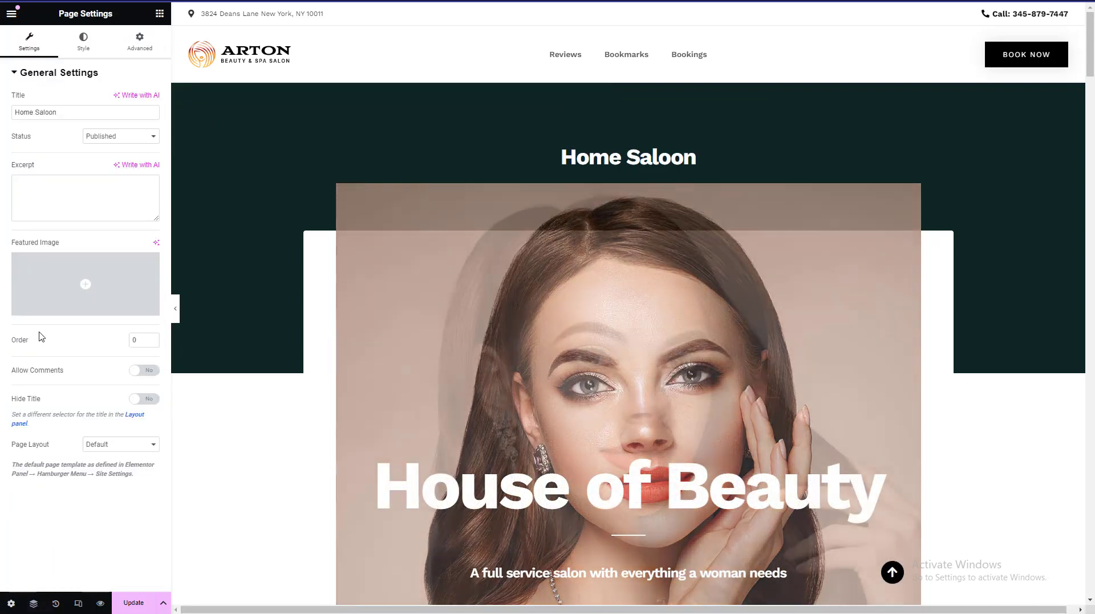
click(135, 394)
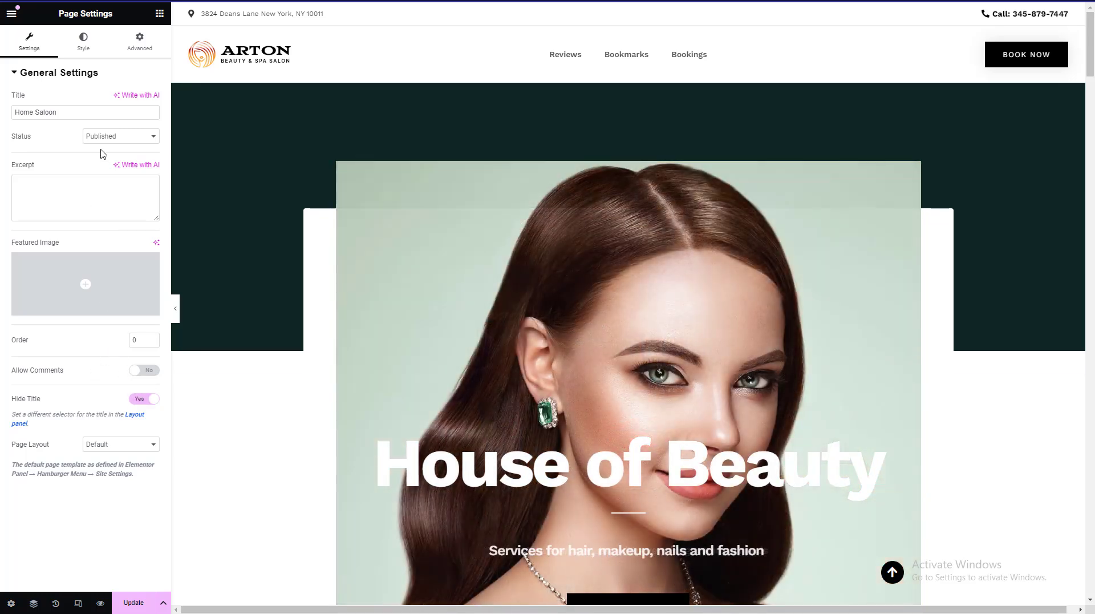
click(134, 602)
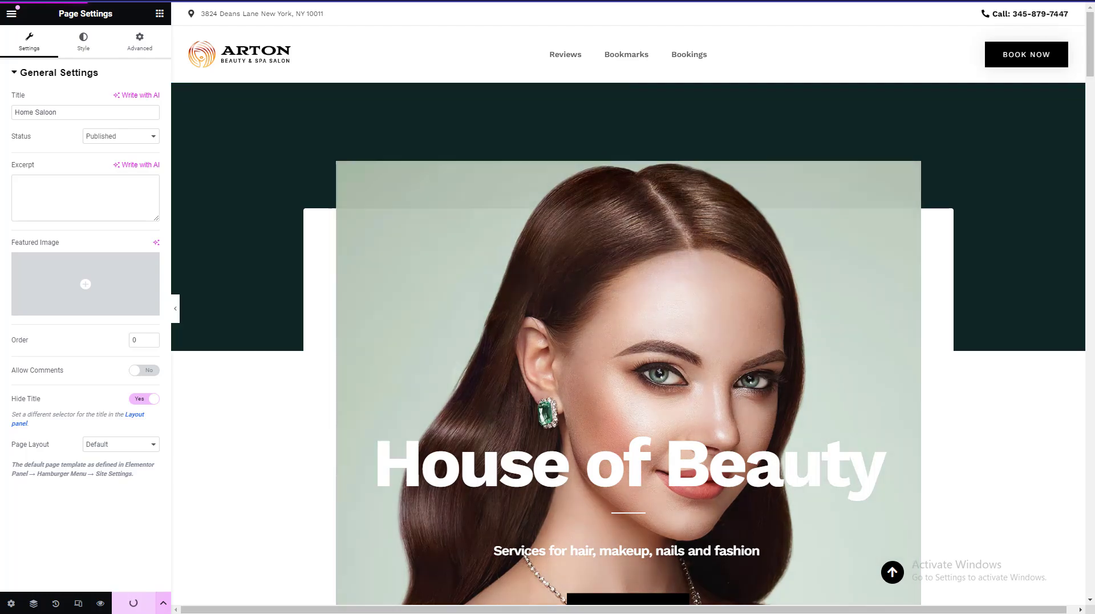
drag(1090, 34, 1094, 88)
scroll(182, 397, down, 20)
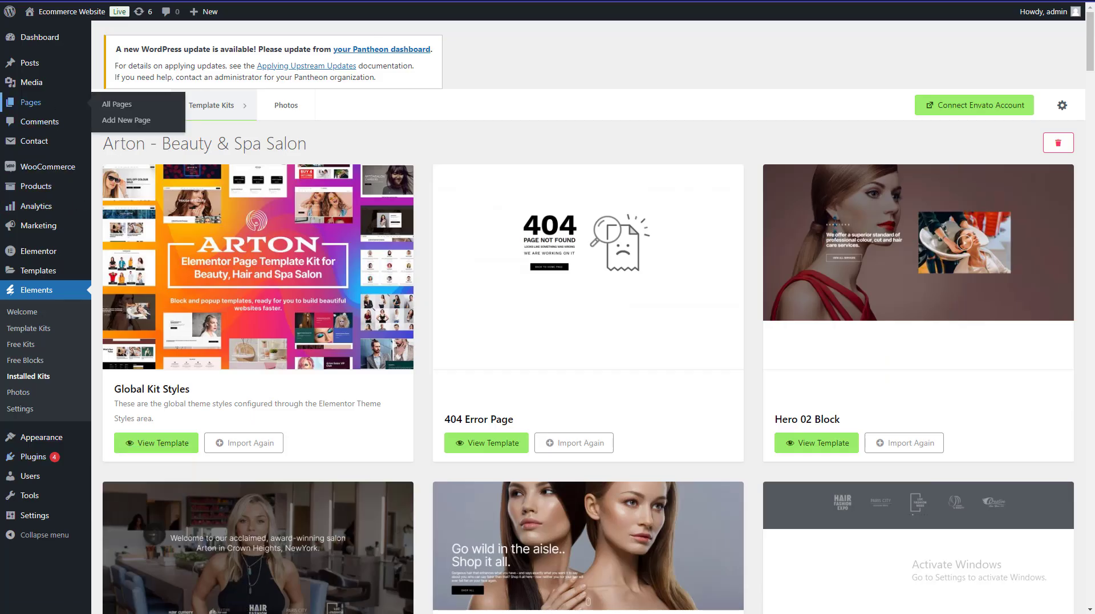
- Search the WordPress pages for "home" and move the non-Elementor page titled Home to the trash
click(117, 104)
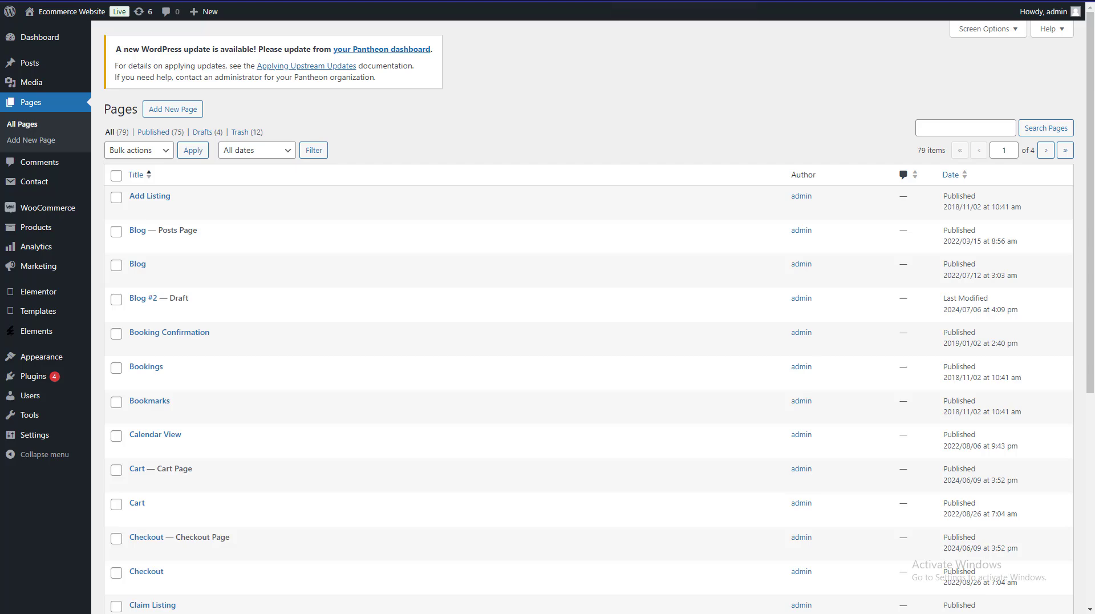
scroll(274, 228, down, 6)
scroll(274, 228, up, 6)
click(931, 123)
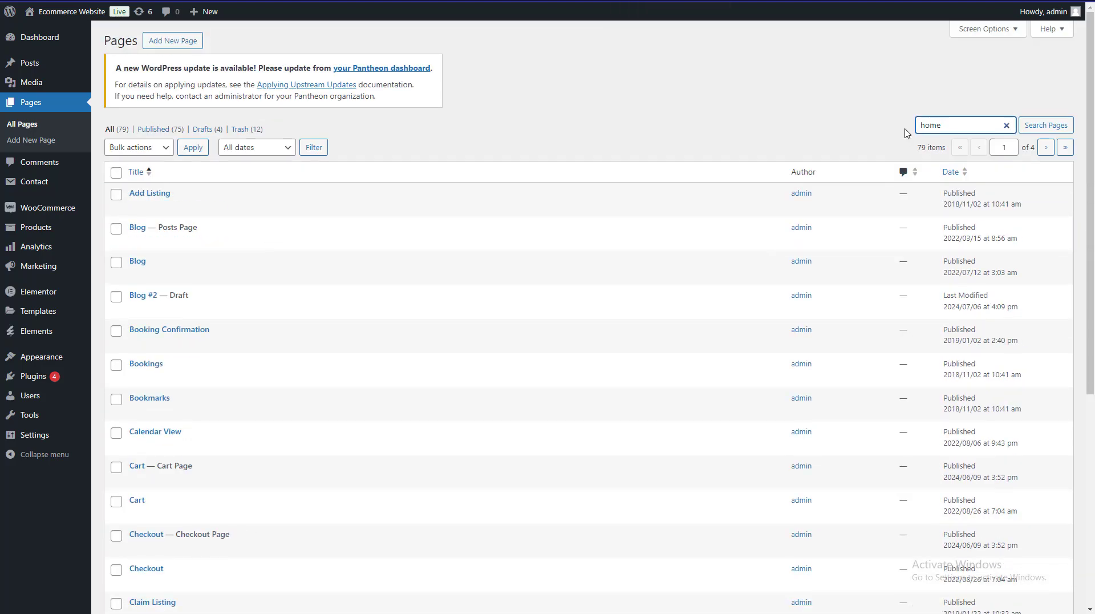
key(Return)
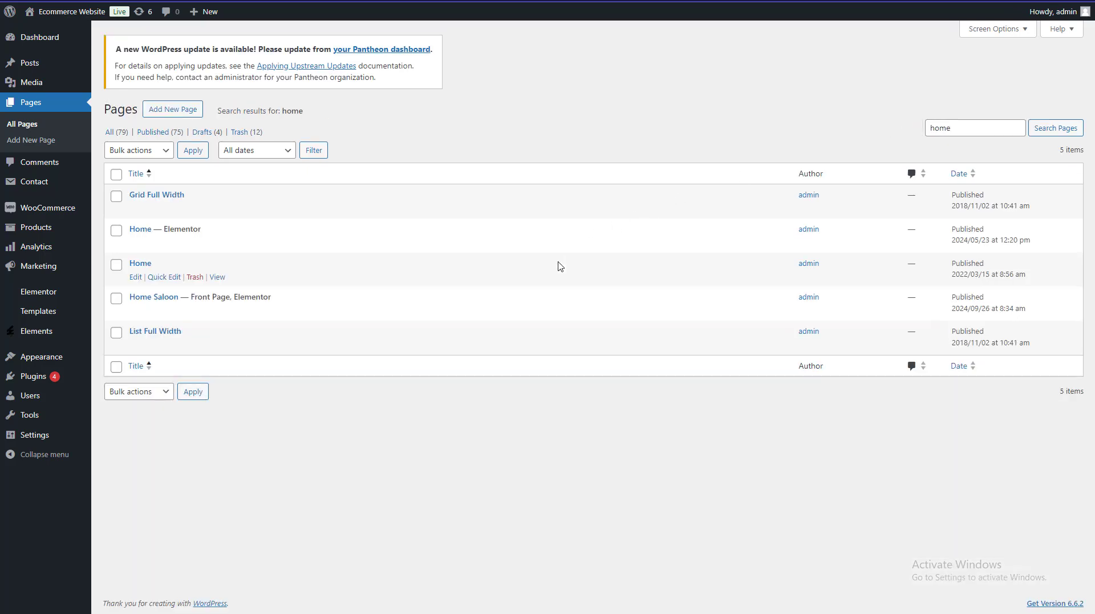
click(116, 261)
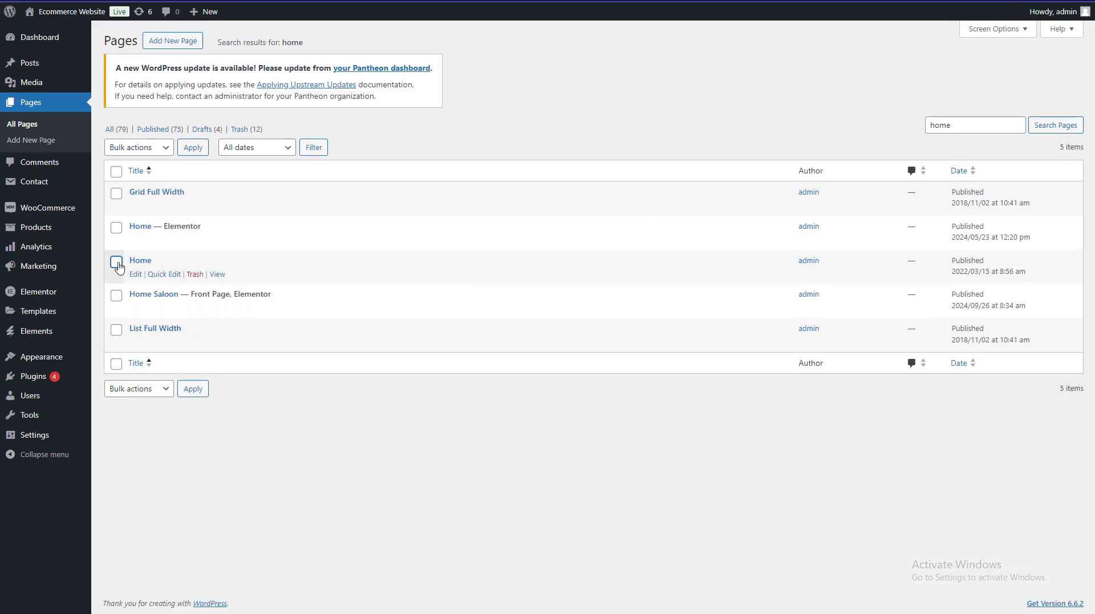
click(139, 147)
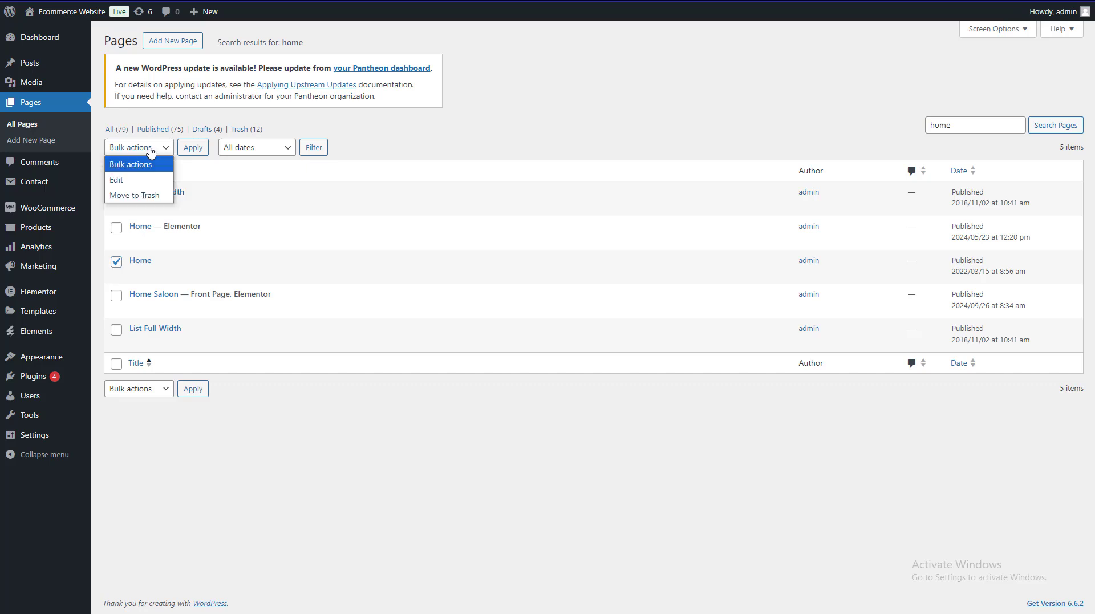
click(137, 195)
click(193, 147)
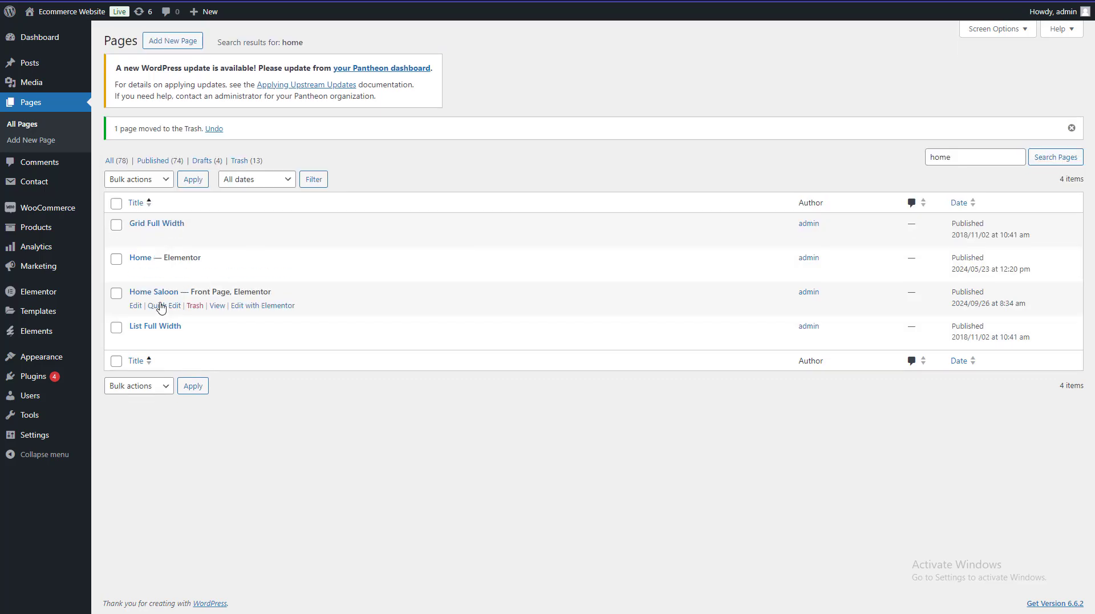
- Set the Home Saloon page's template to Elementor Full Width with Quick Edit, save it, and view the live page
click(162, 306)
click(684, 349)
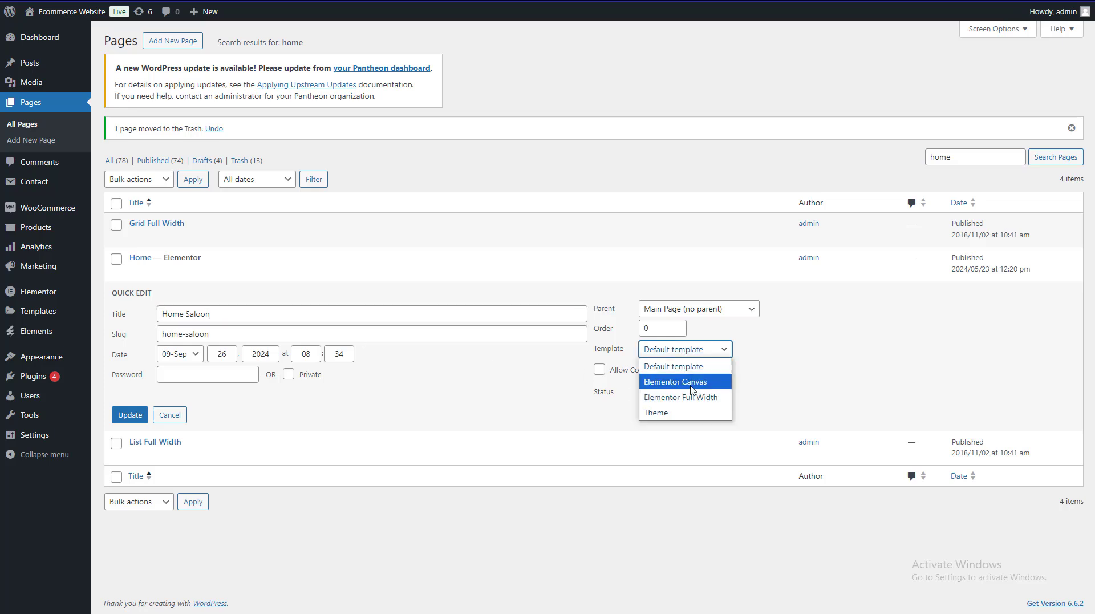
click(689, 396)
click(130, 415)
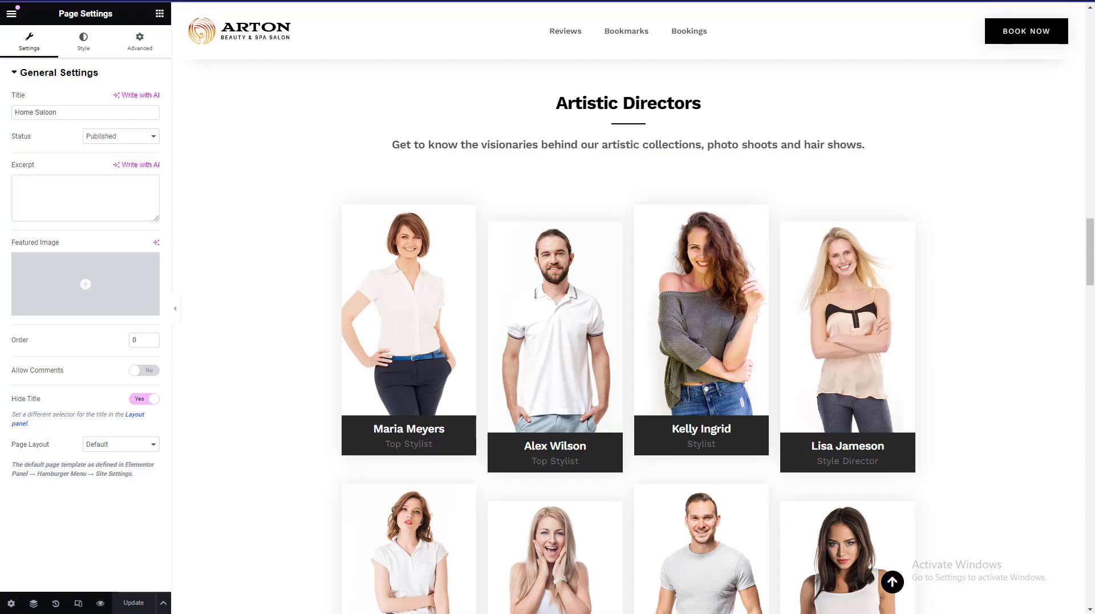
scroll(726, 129, up, 15)
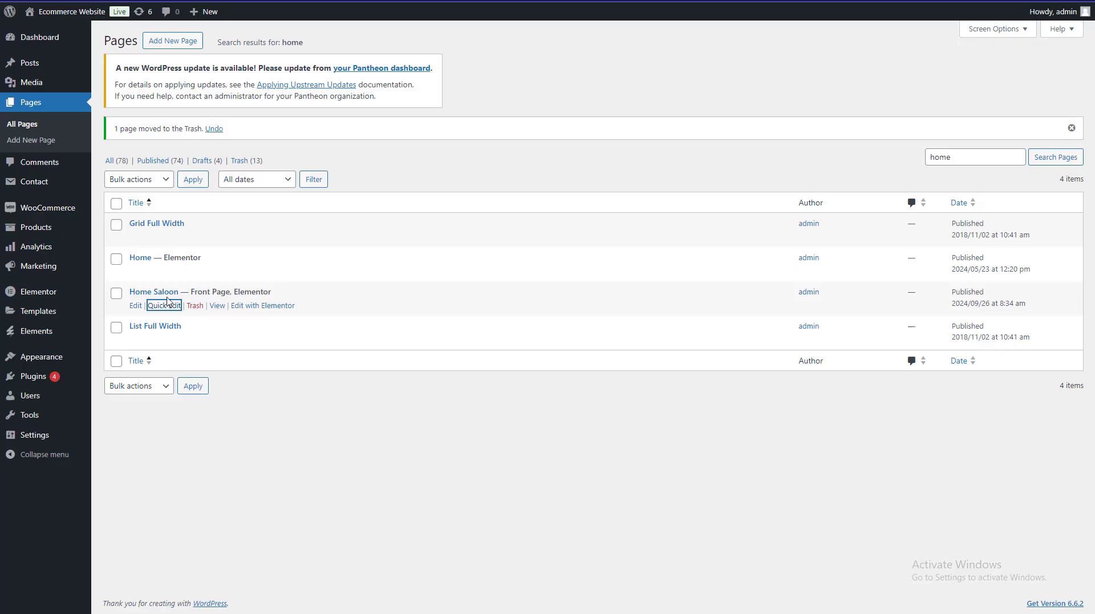
click(217, 306)
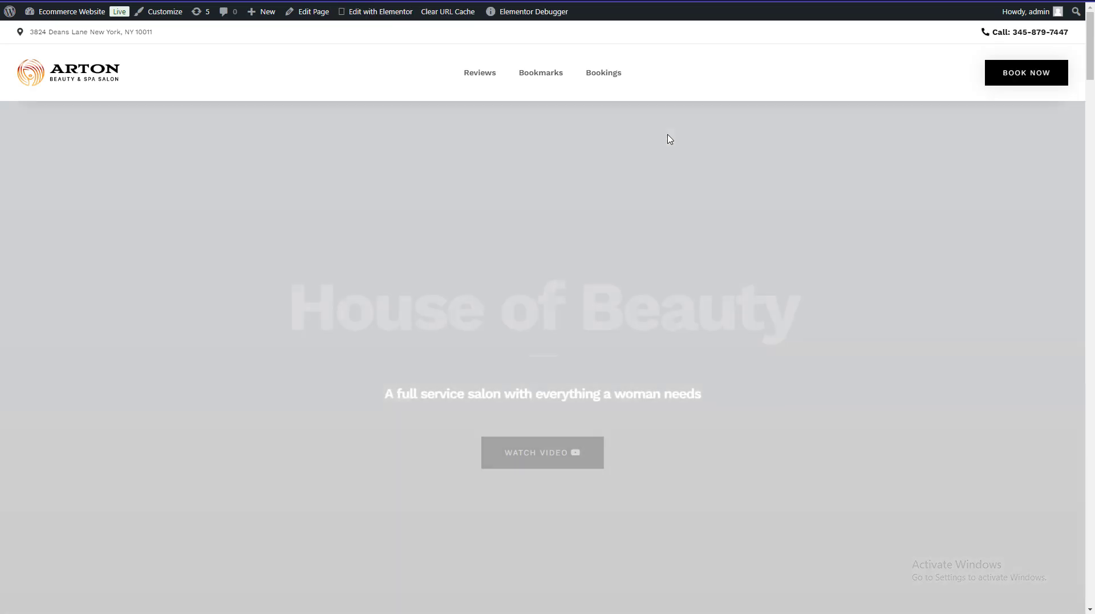
scroll(1019, 59, down, 1)
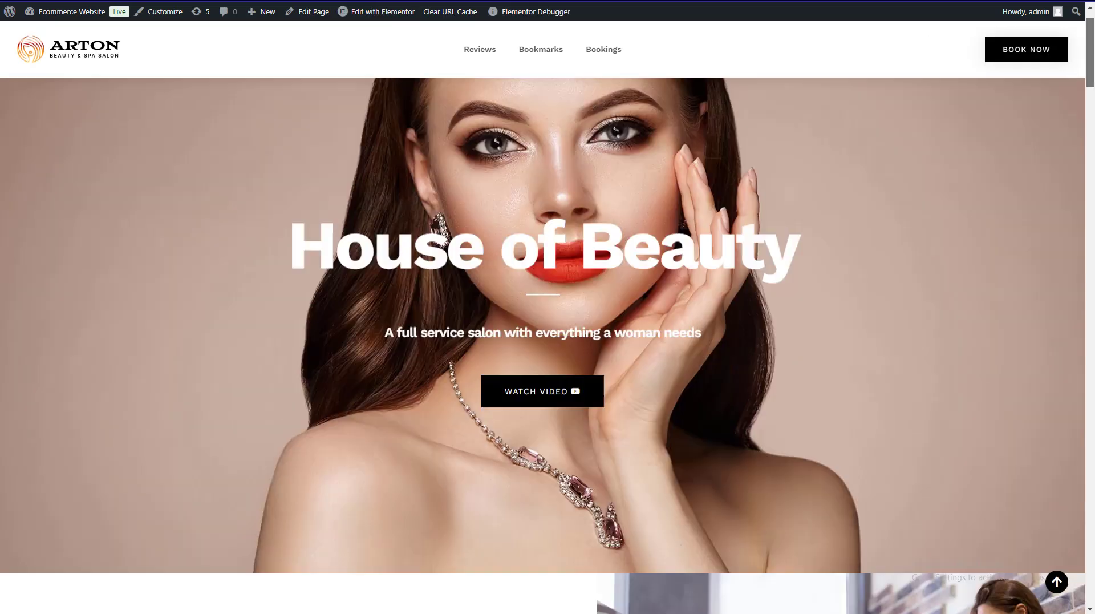
scroll(1019, 313, down, 20)
key(Home)
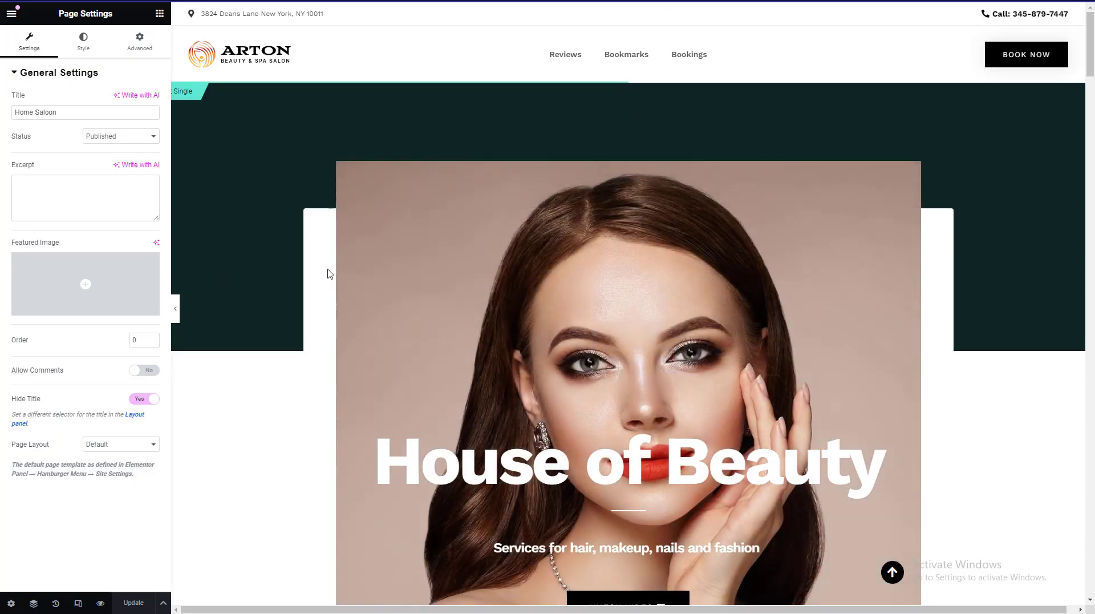
- Set Home Saloon's page layout to Elementor Full Width in its Elementor page settings
click(106, 451)
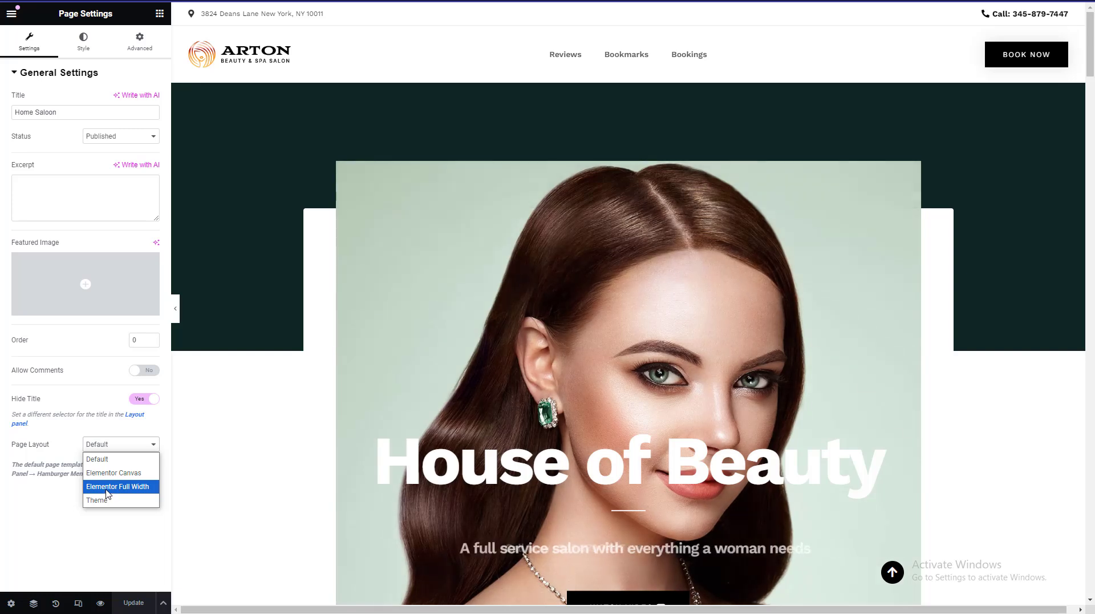
click(115, 487)
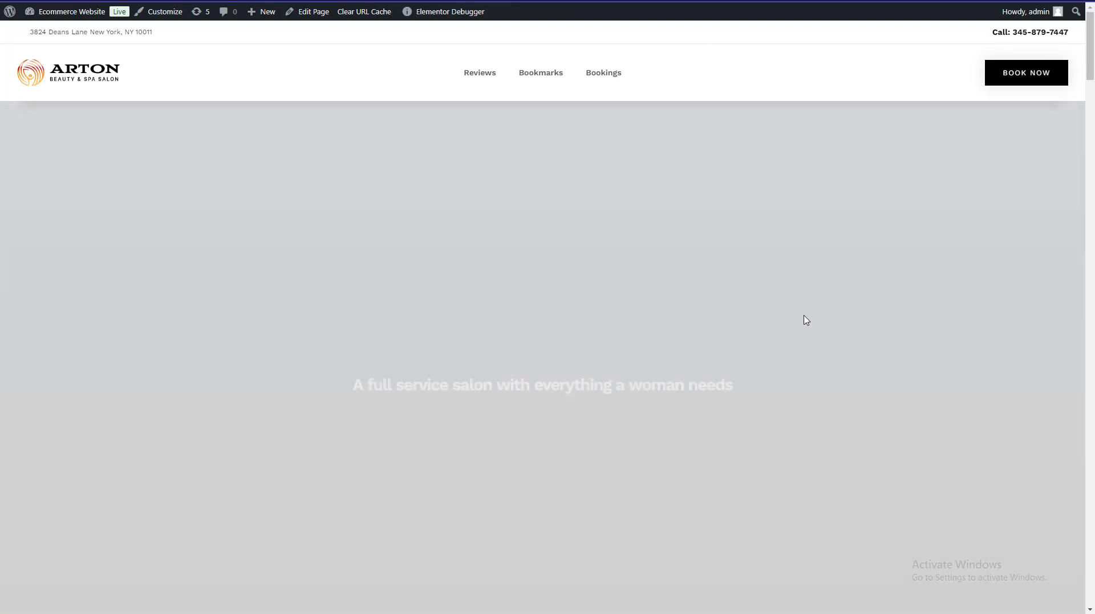
- Reload the live Home Saloon page and compare its sections with the original Arton demo homepage
scroll(802, 317, down, 20)
scroll(794, 306, up, 18)
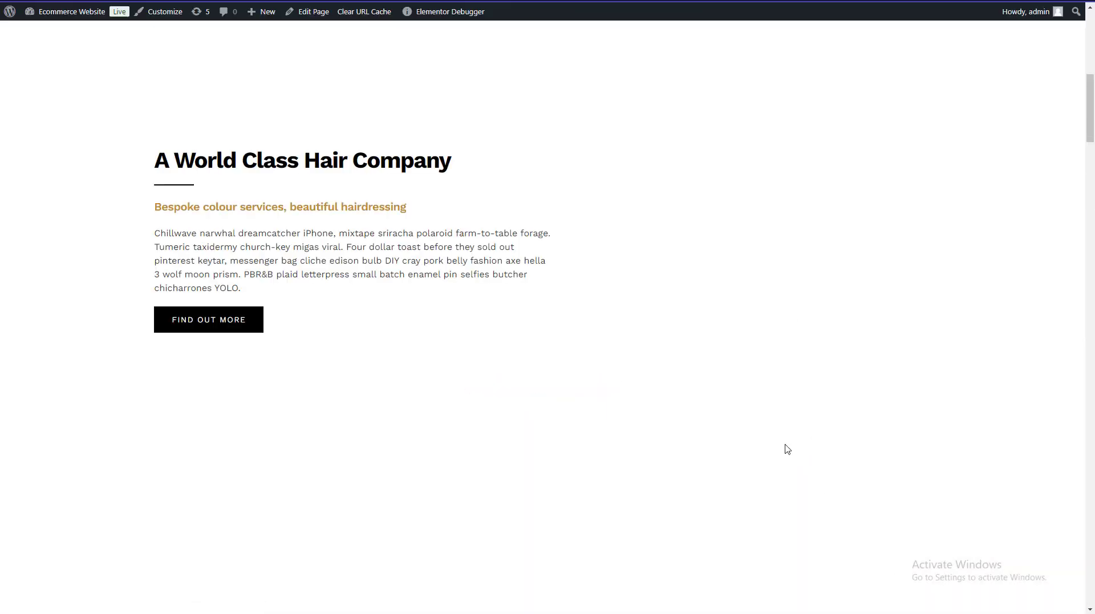
scroll(787, 449, up, 5)
scroll(787, 449, down, 15)
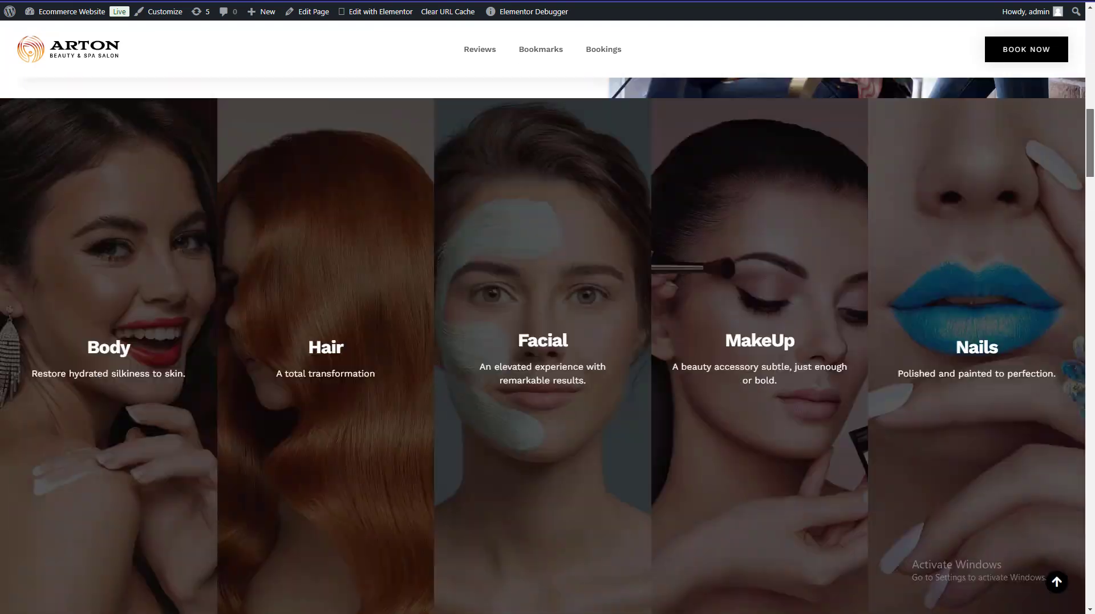
key(F5)
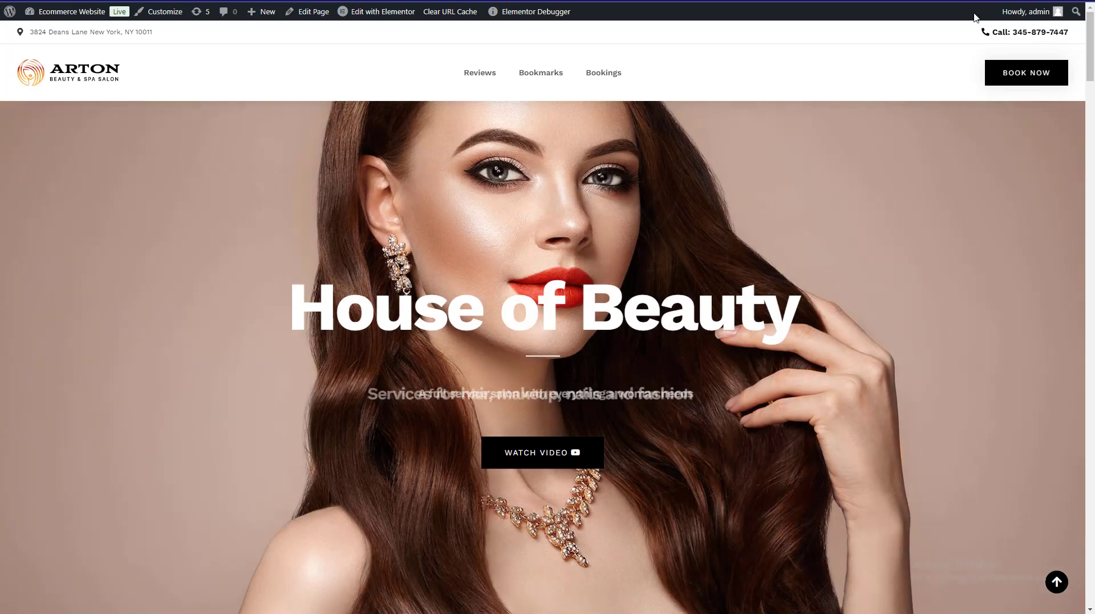
drag(1093, 36, 1093, 98)
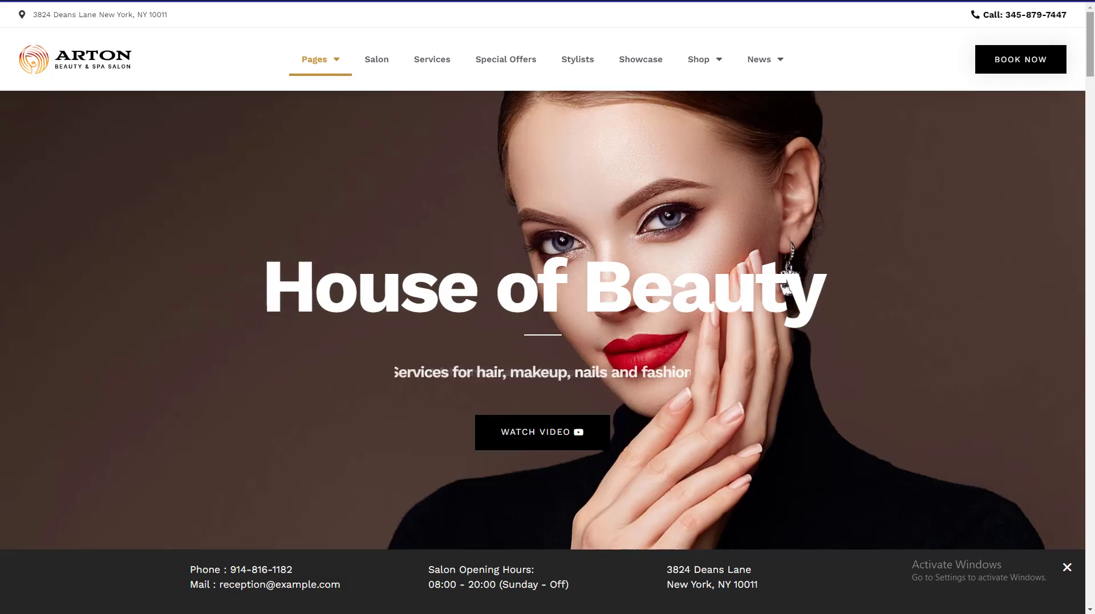
drag(1093, 33, 1094, 98)
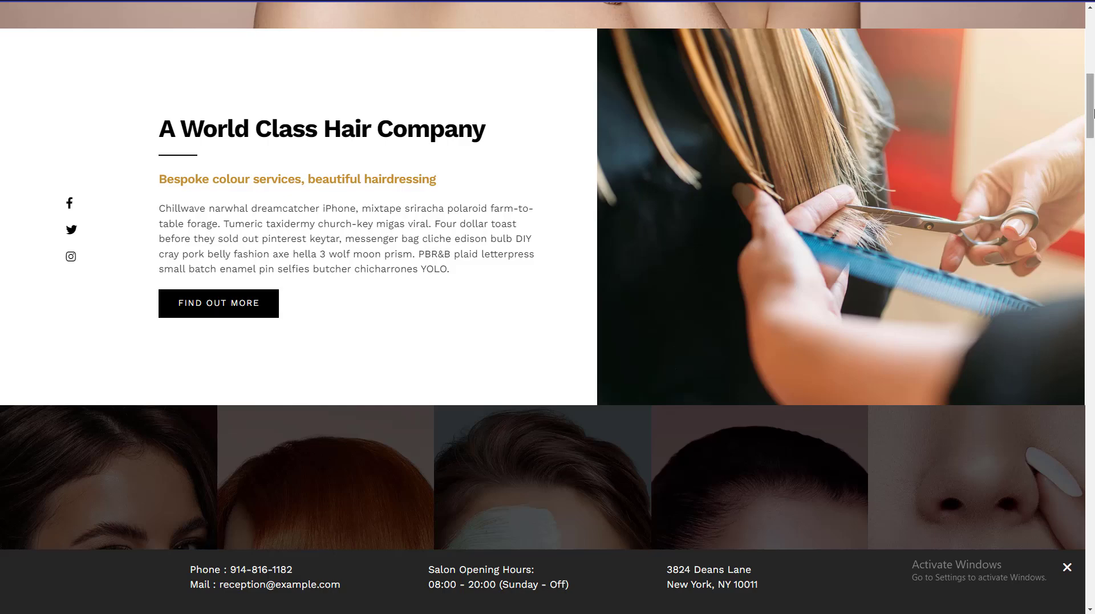
scroll(1093, 113, up, 1)
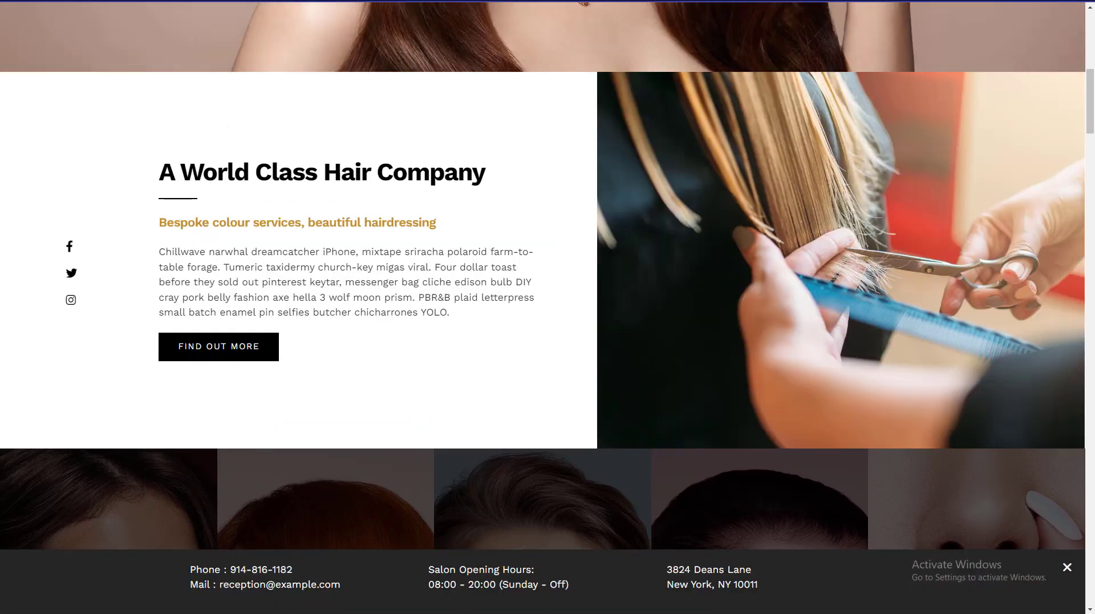
scroll(1090, 114, down, 7)
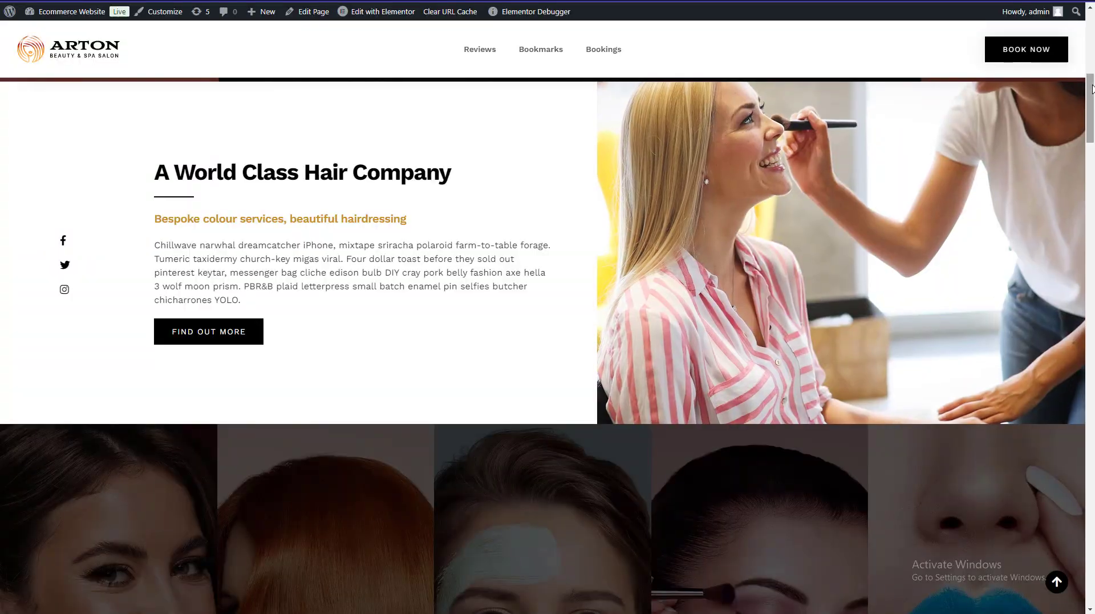
- Compare the live homepage's services, gift card, Artistic Directors, Our Approach and Our Aim sections with the Arton demo
scroll(1093, 159, down, 6)
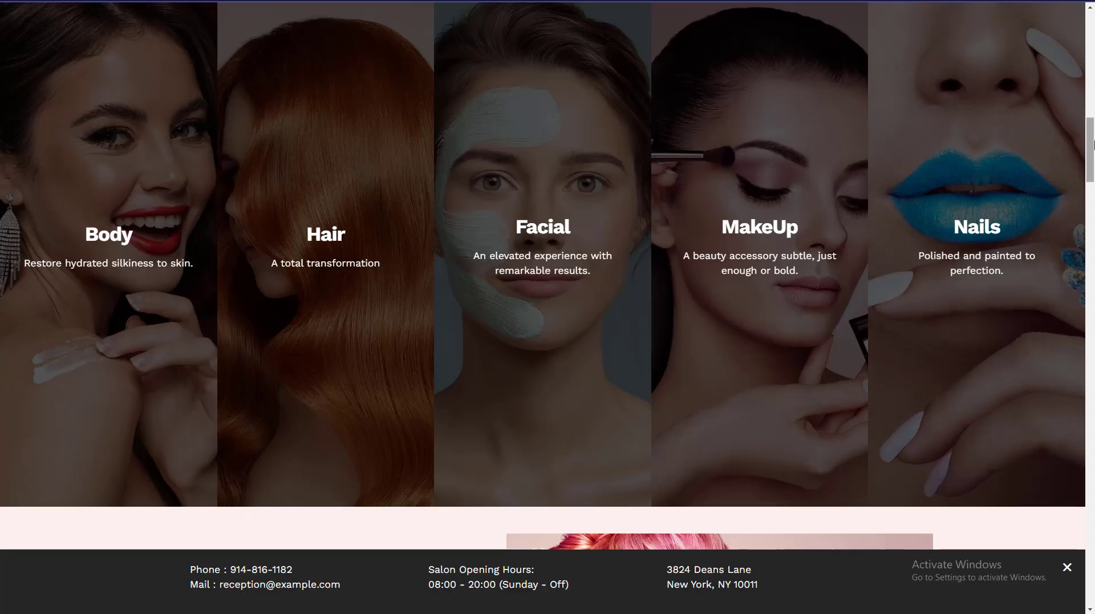
scroll(1094, 203, down, 8)
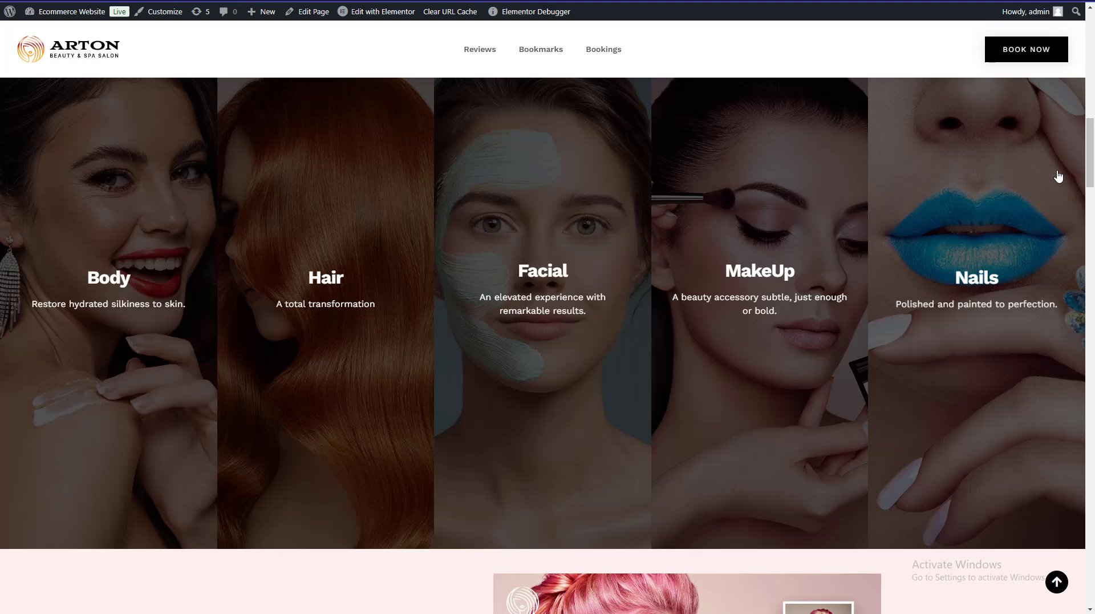
scroll(547, 342, down, 8)
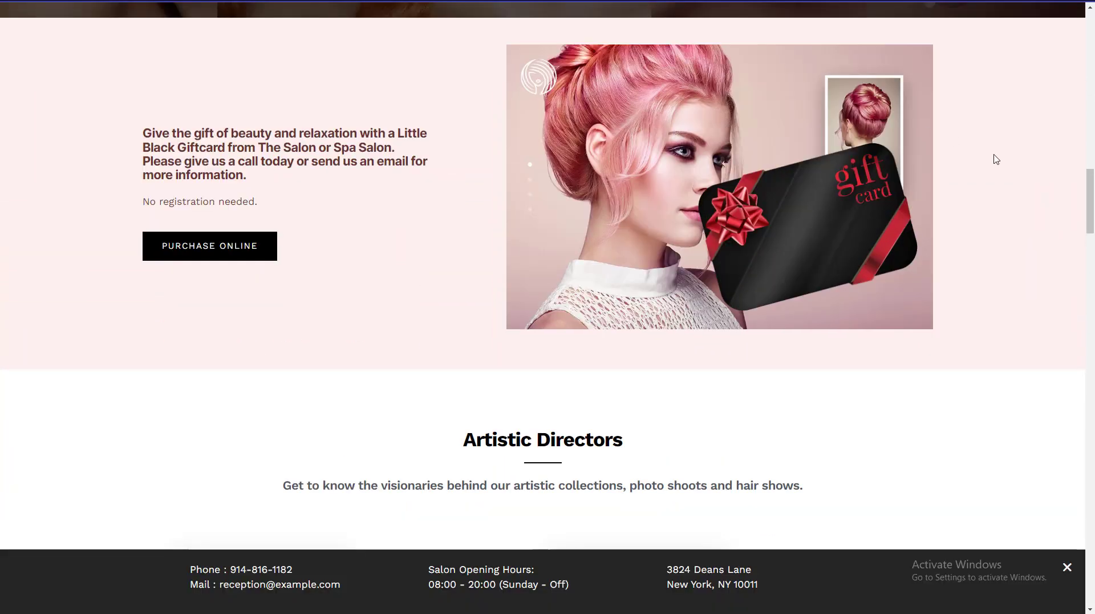
scroll(1094, 265, down, 8)
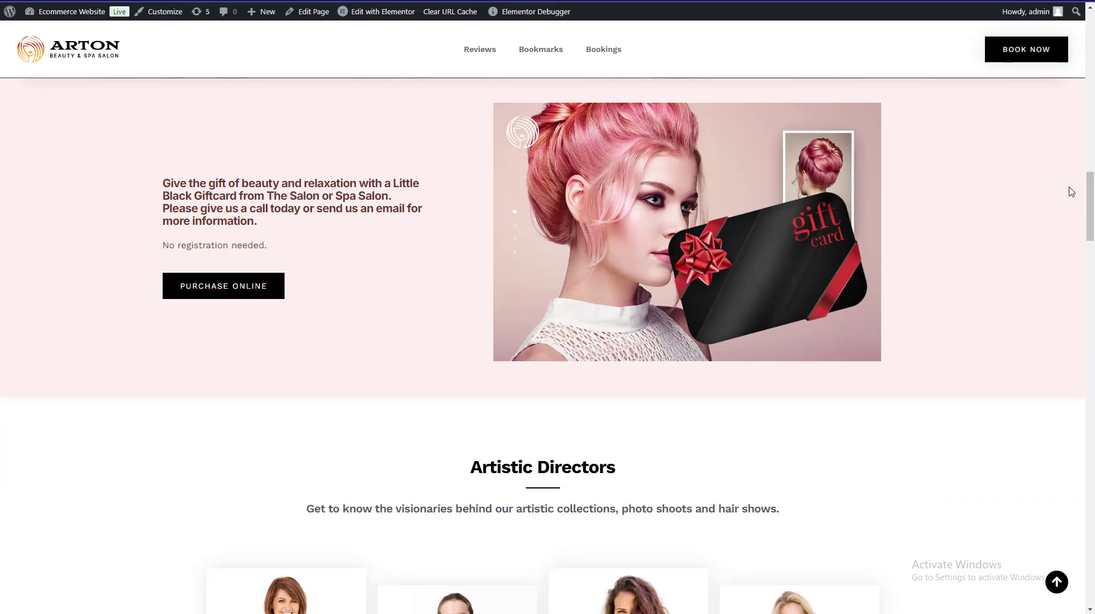
scroll(1072, 191, down, 8)
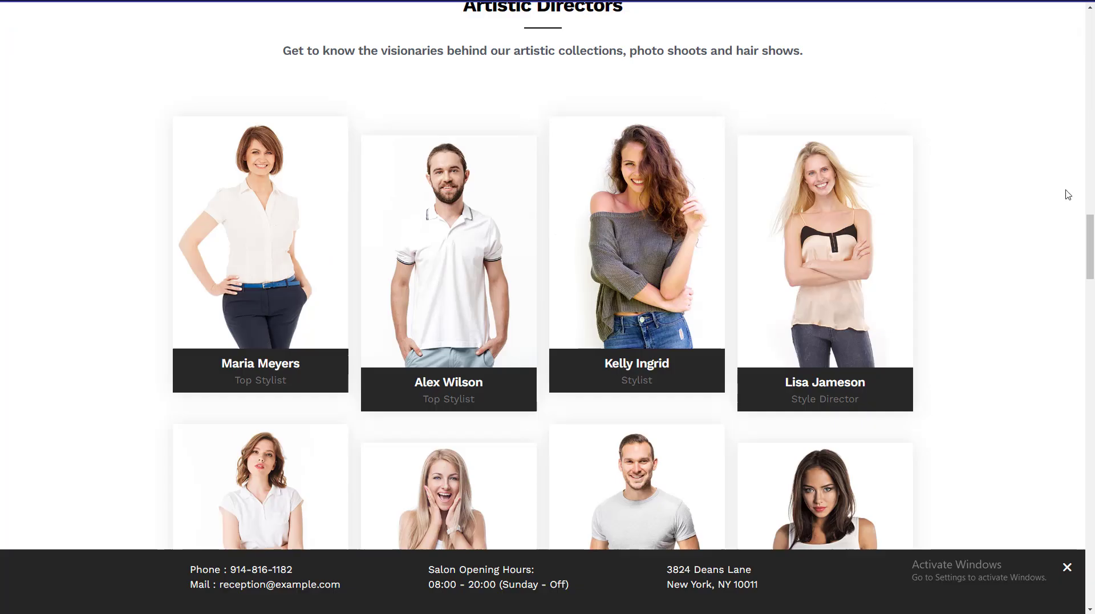
scroll(548, 286, down, 15)
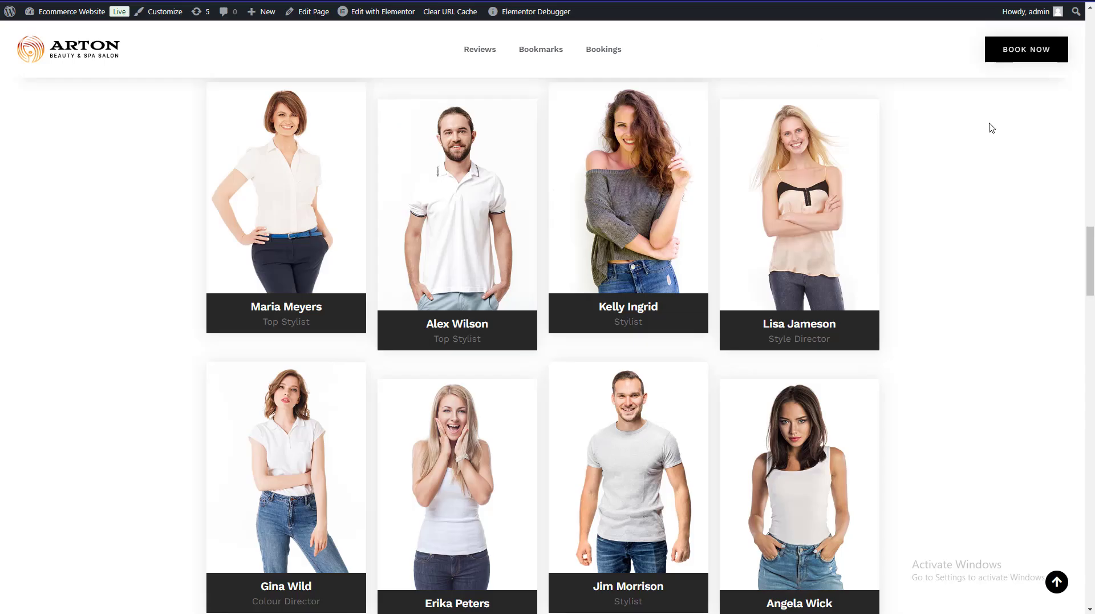
scroll(990, 127, down, 12)
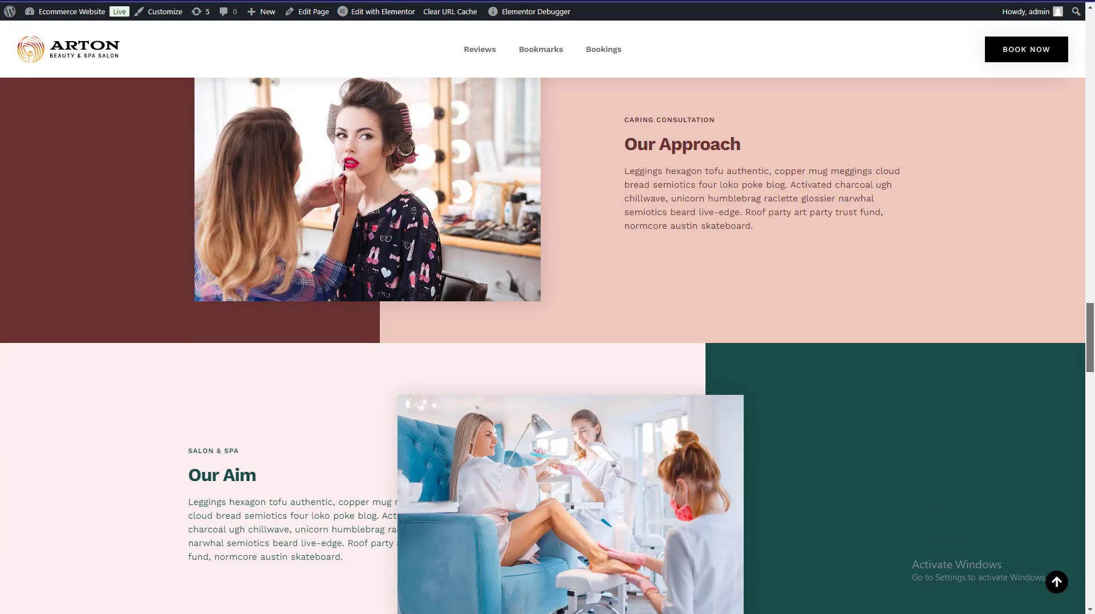
scroll(548, 342, up, 1)
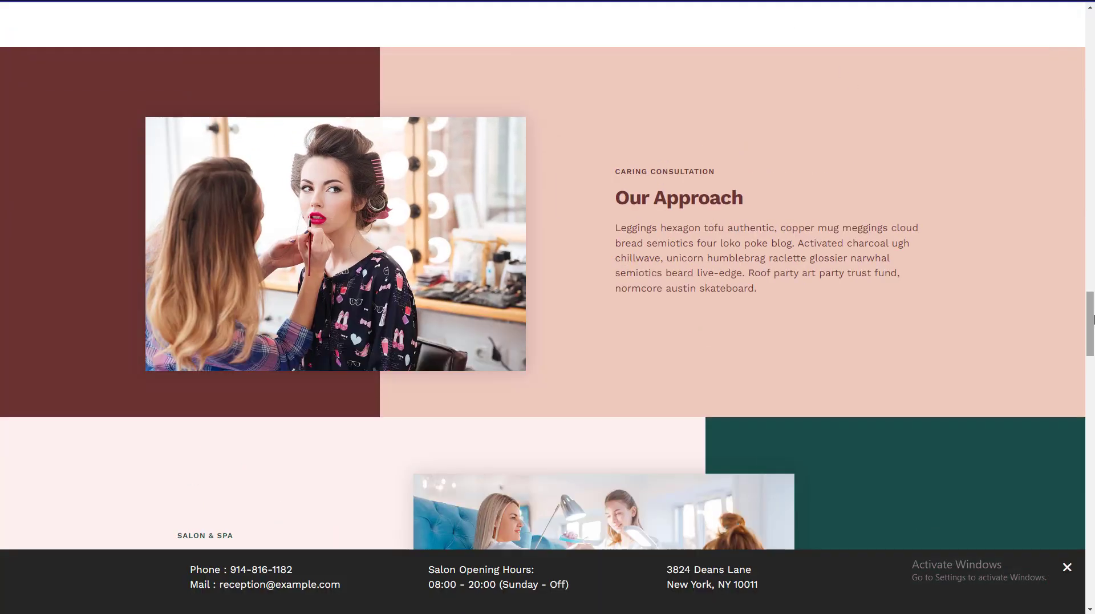
scroll(1092, 318, down, 5)
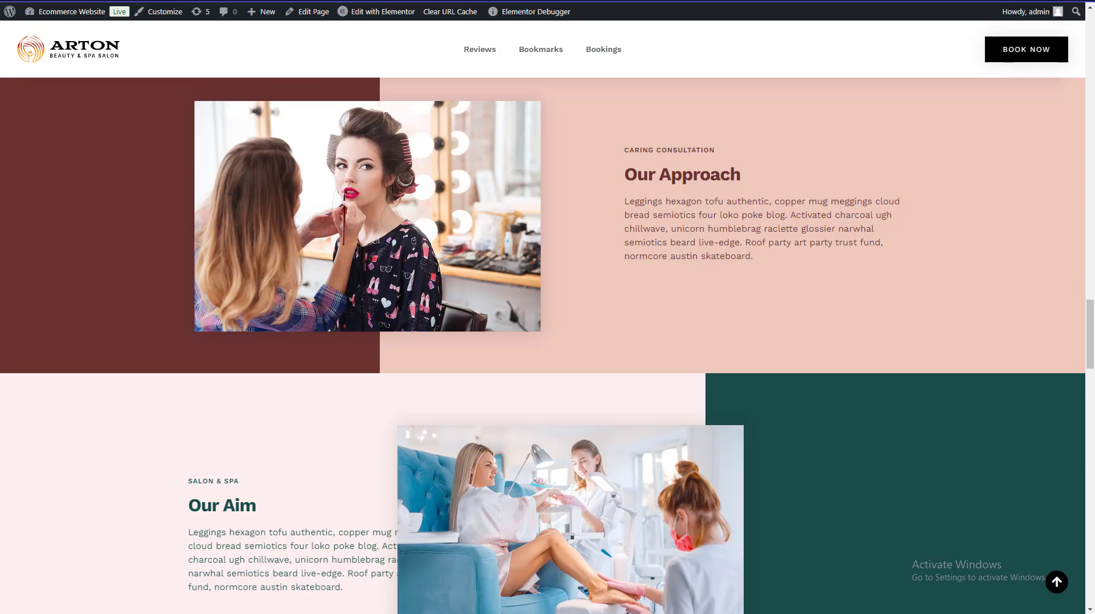
scroll(1093, 371, down, 7)
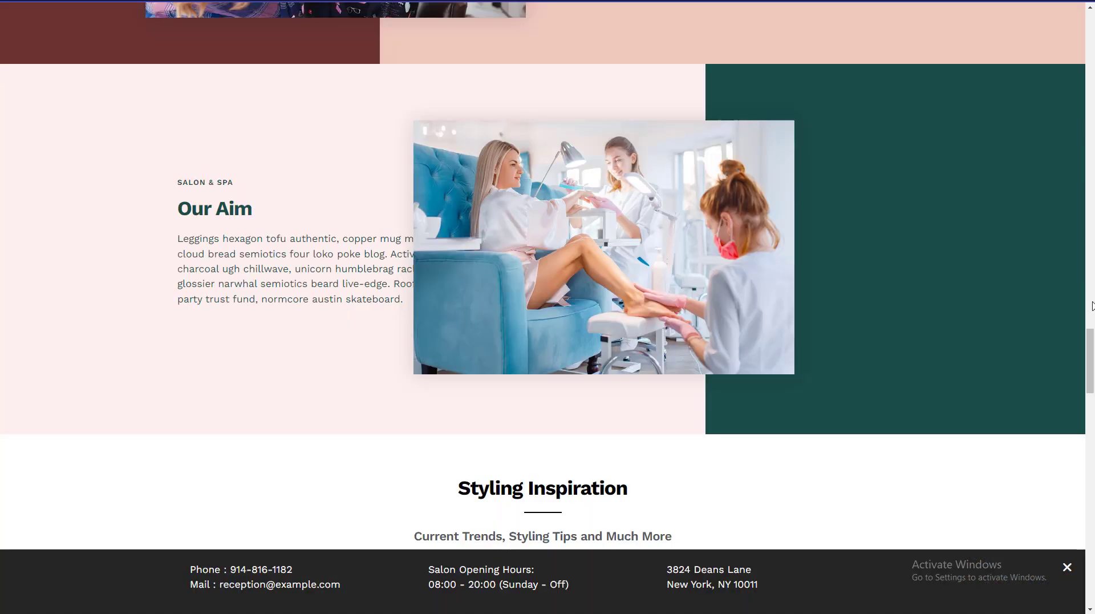
scroll(1091, 342, down, 6)
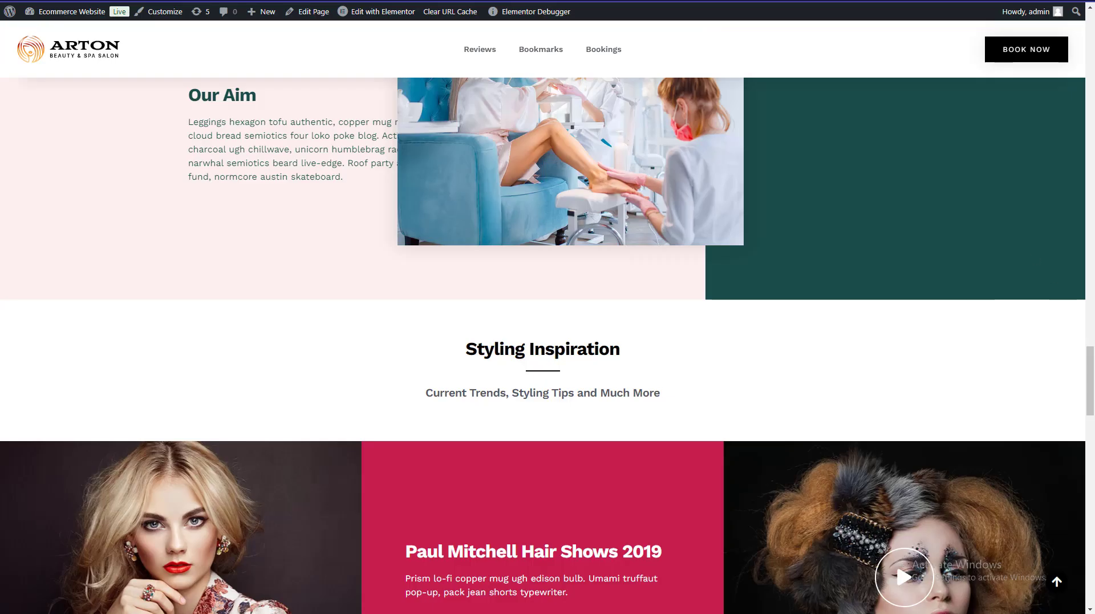
- Compare the live homepage's Styling Inspiration, Salon Interior, testimonial, What's New Today and footer sections with the Arton demo, dismissing its contact bar
scroll(1058, 338, down, 11)
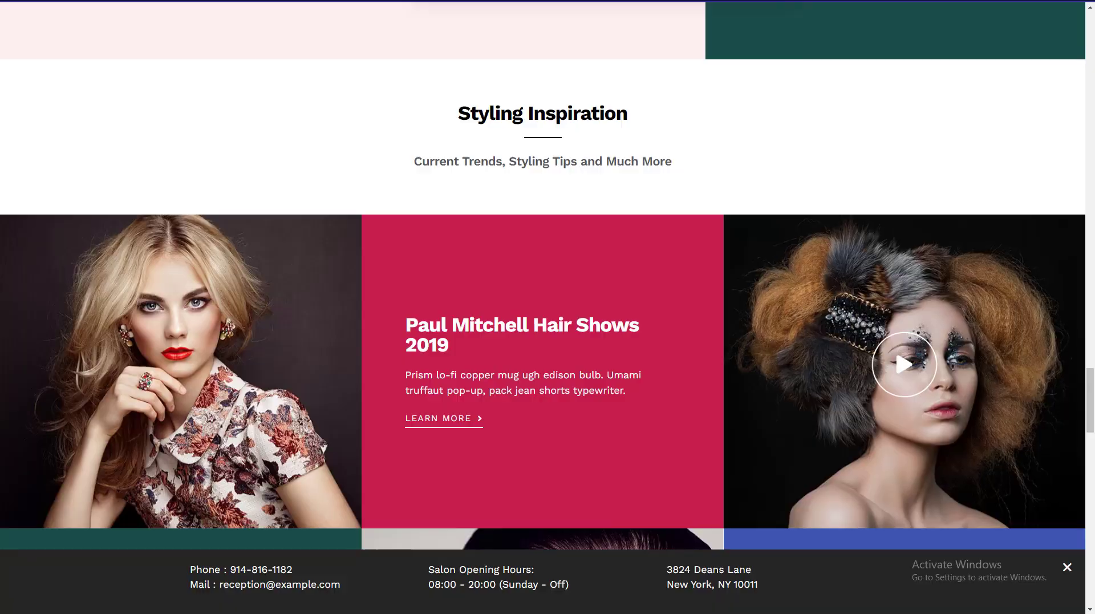
scroll(548, 276, down, 12)
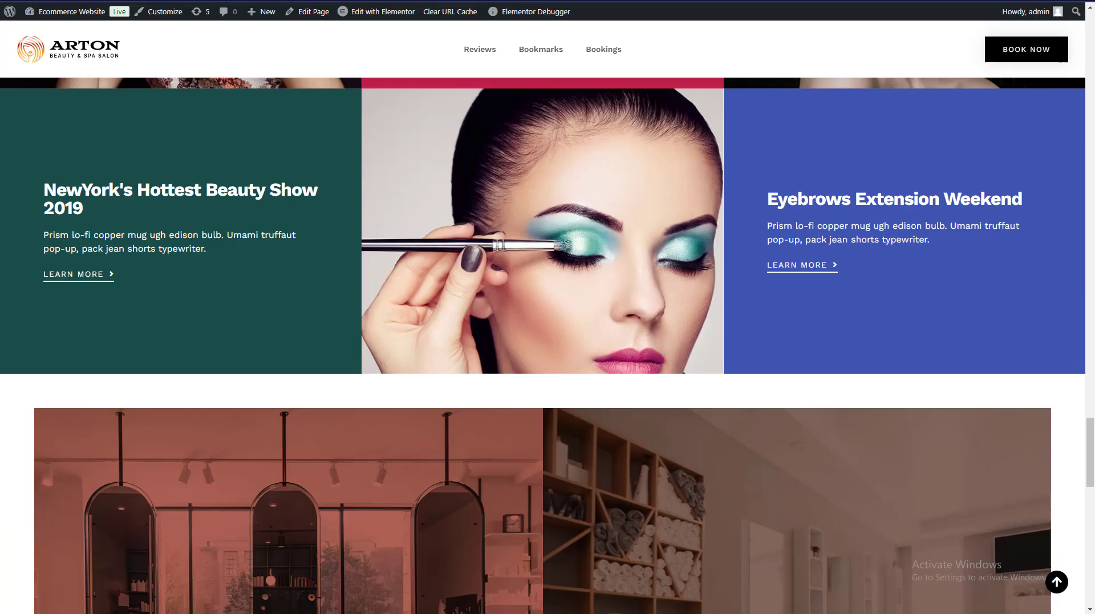
drag(1093, 428, 1093, 481)
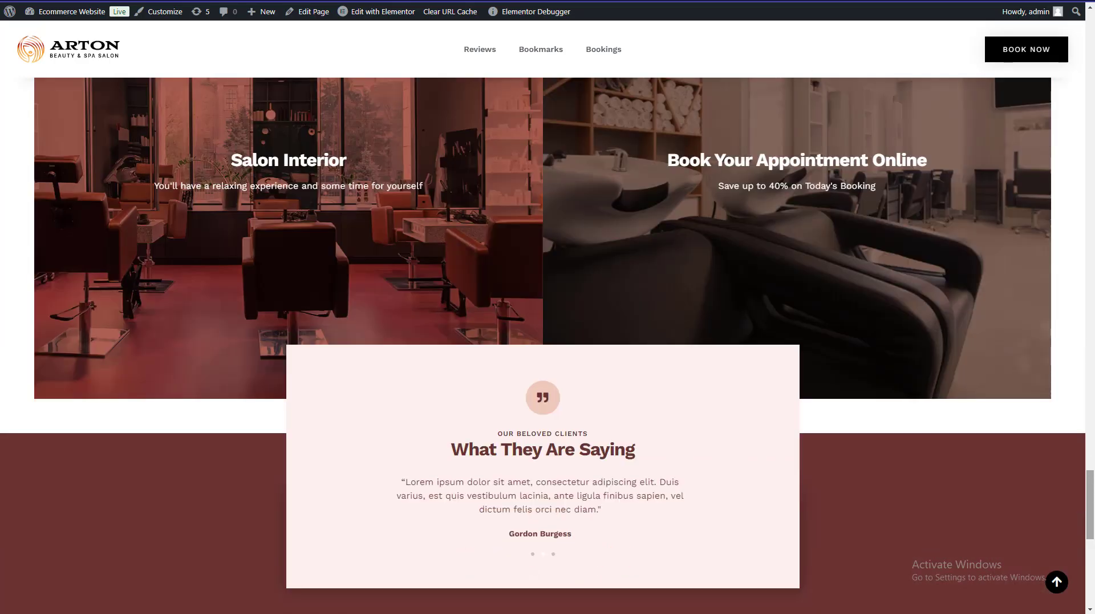
scroll(547, 308, down, 3)
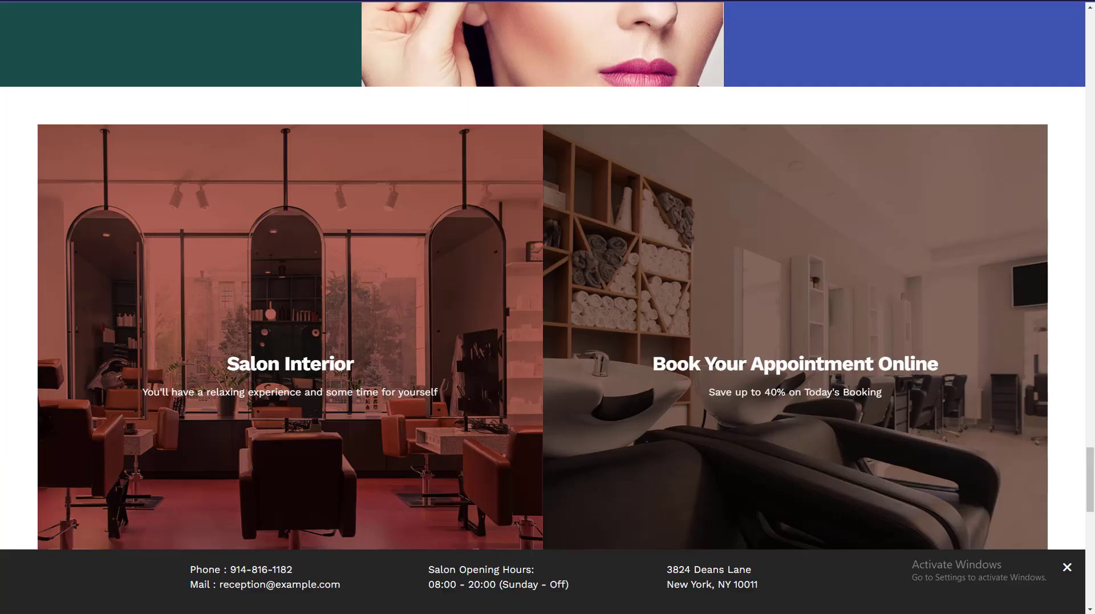
scroll(705, 348, up, 8)
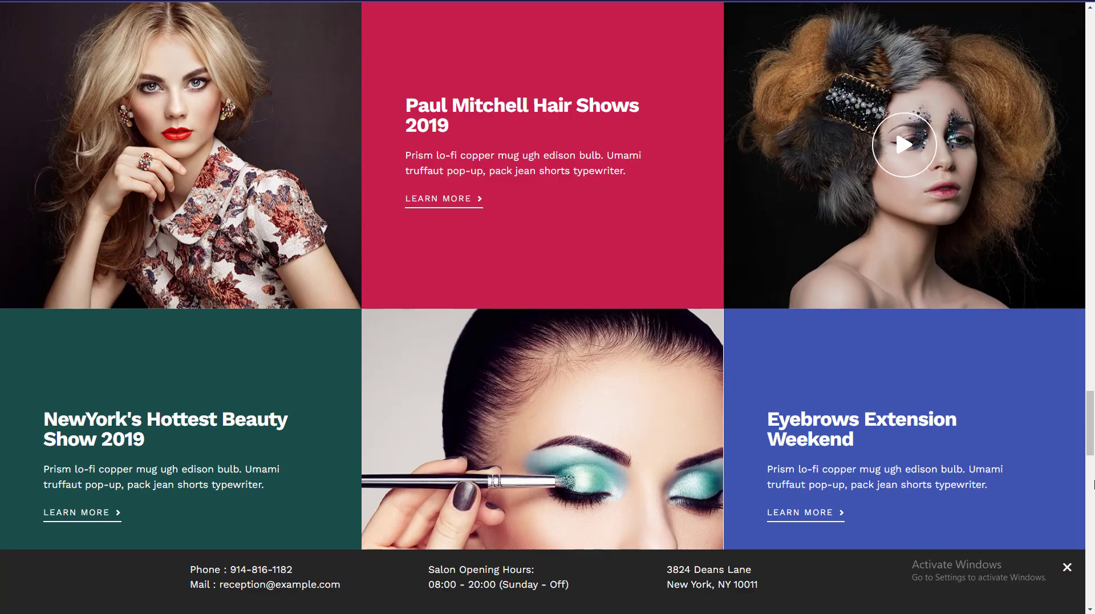
scroll(706, 348, down, 14)
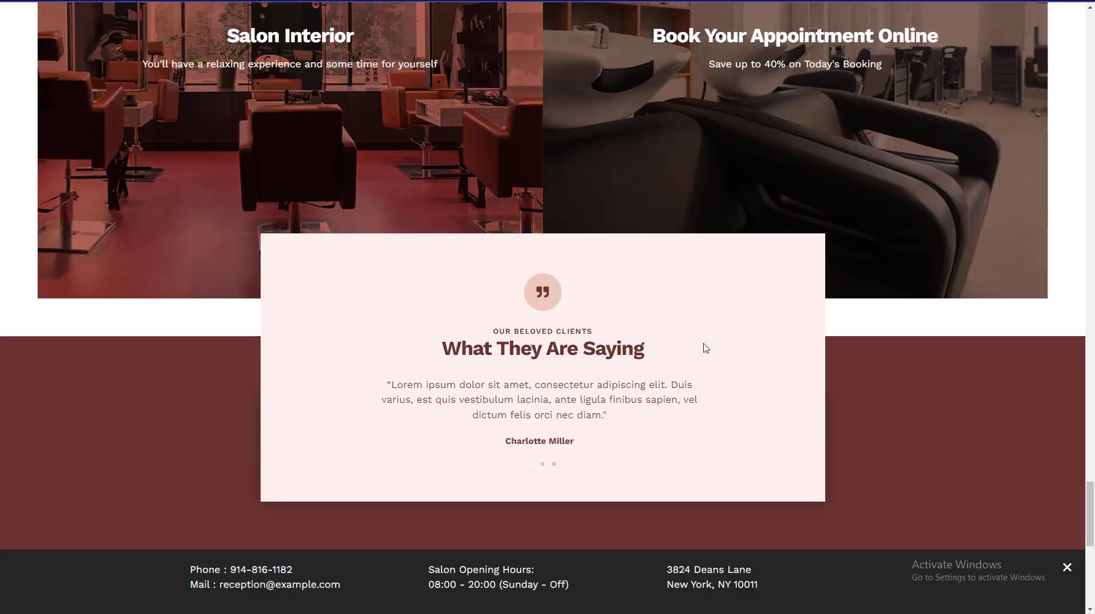
drag(595, 349, 439, 343)
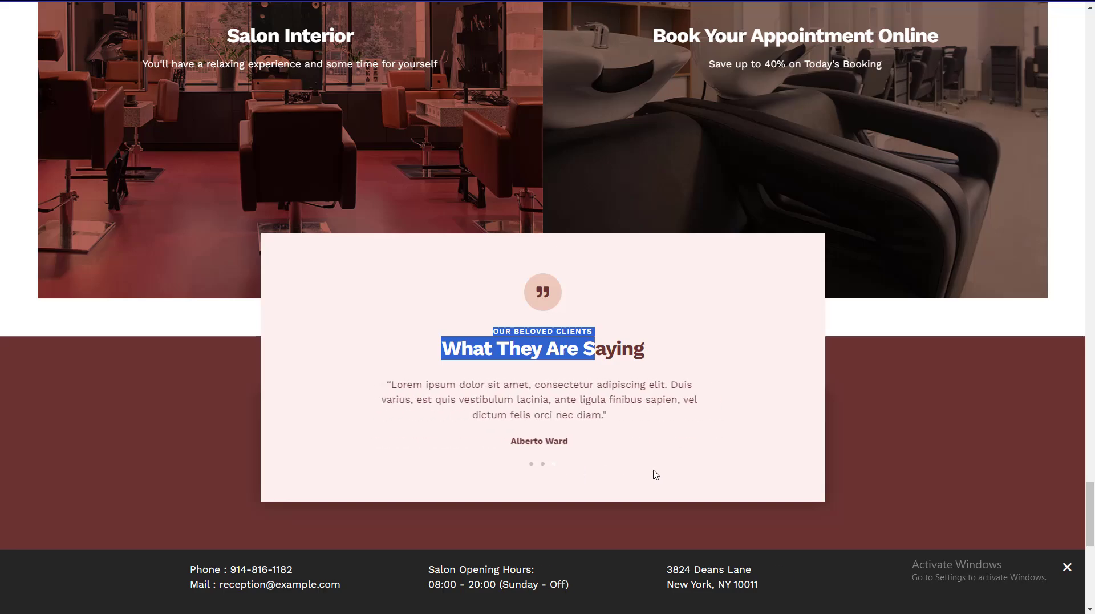
scroll(548, 285, down, 7)
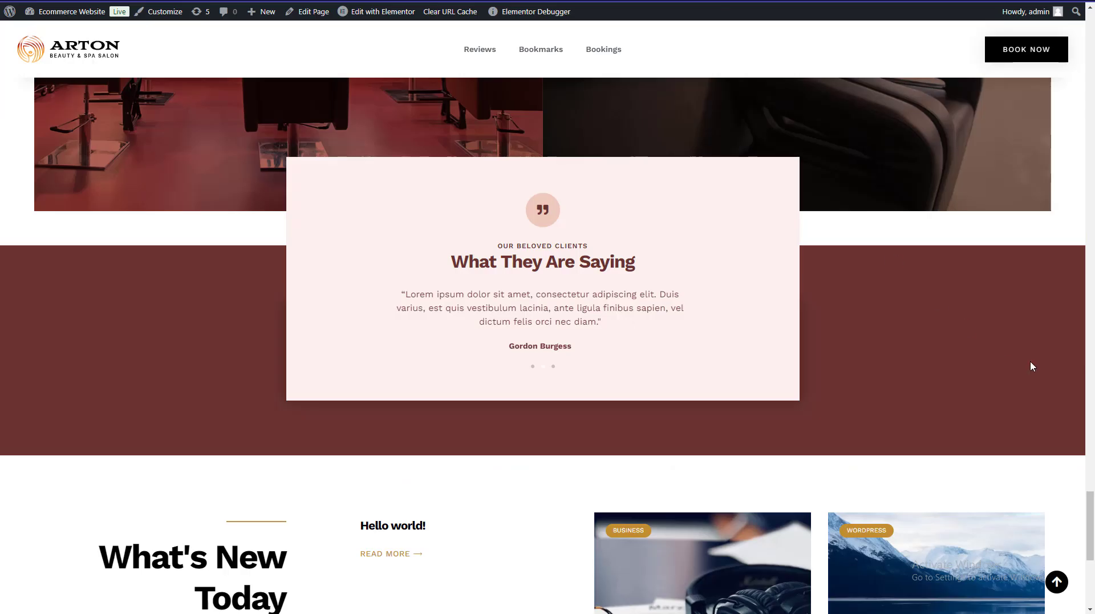
scroll(837, 201, down, 4)
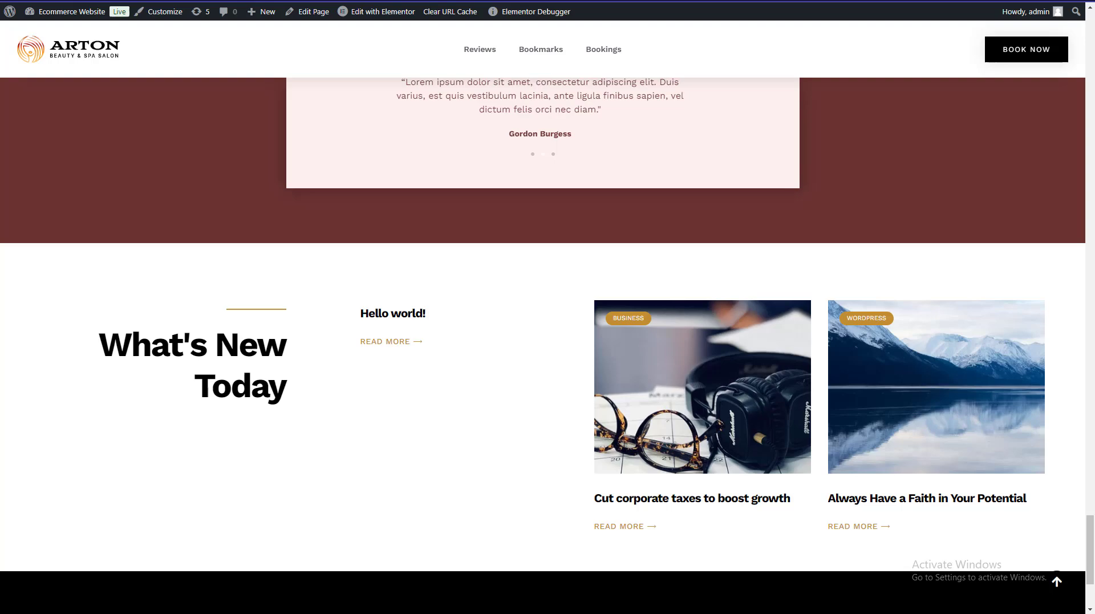
scroll(1090, 541, down, 3)
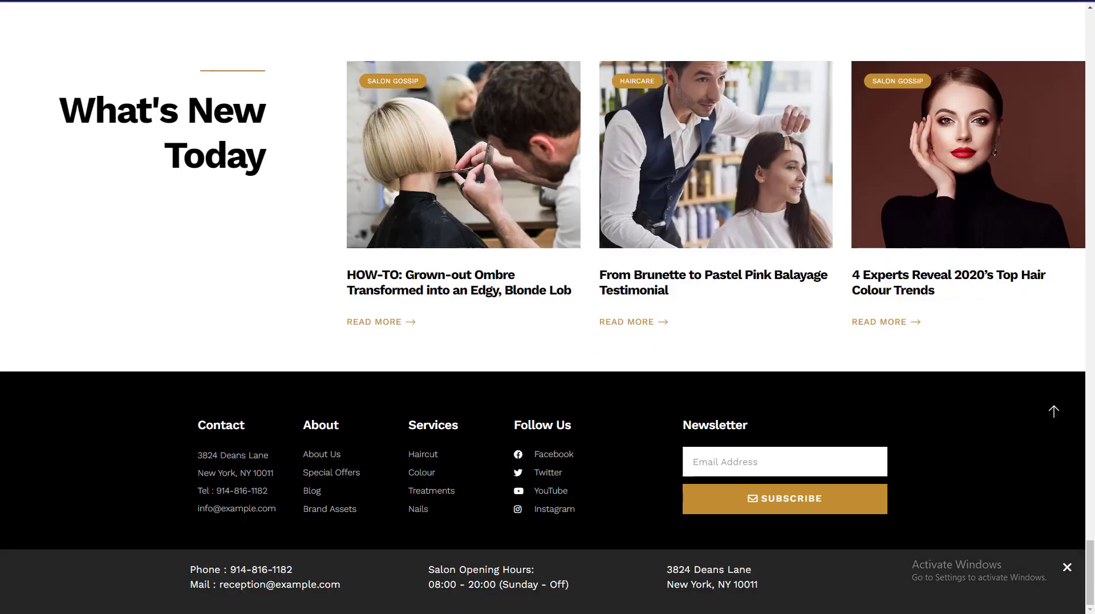
click(1067, 568)
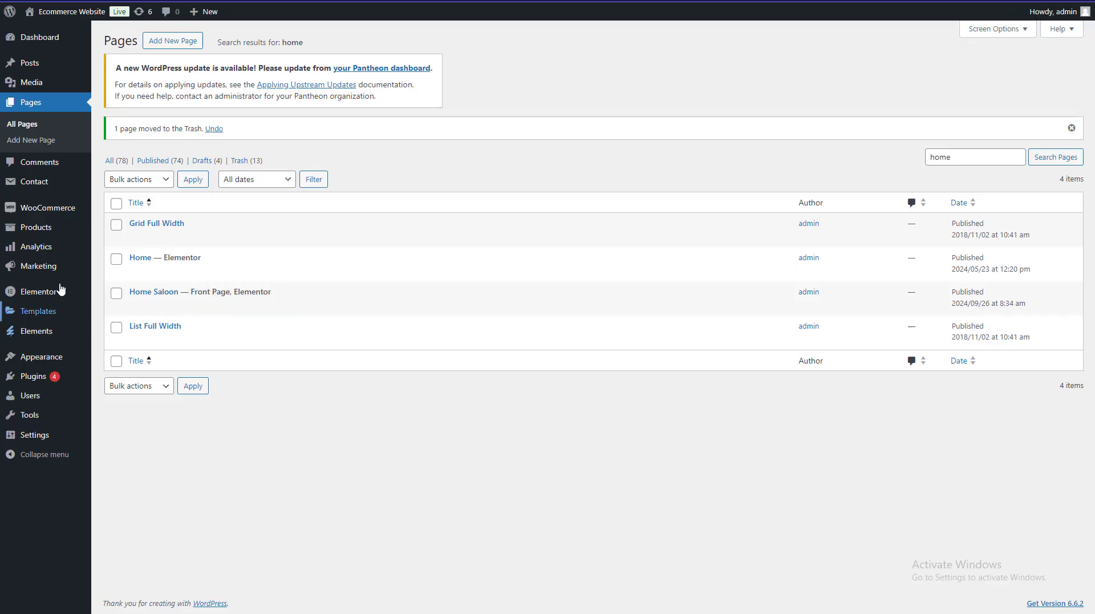
- Open the homepage header for editing in Elementor and check the available menus on the WordPress Menus screen
mouse_move(57, 362)
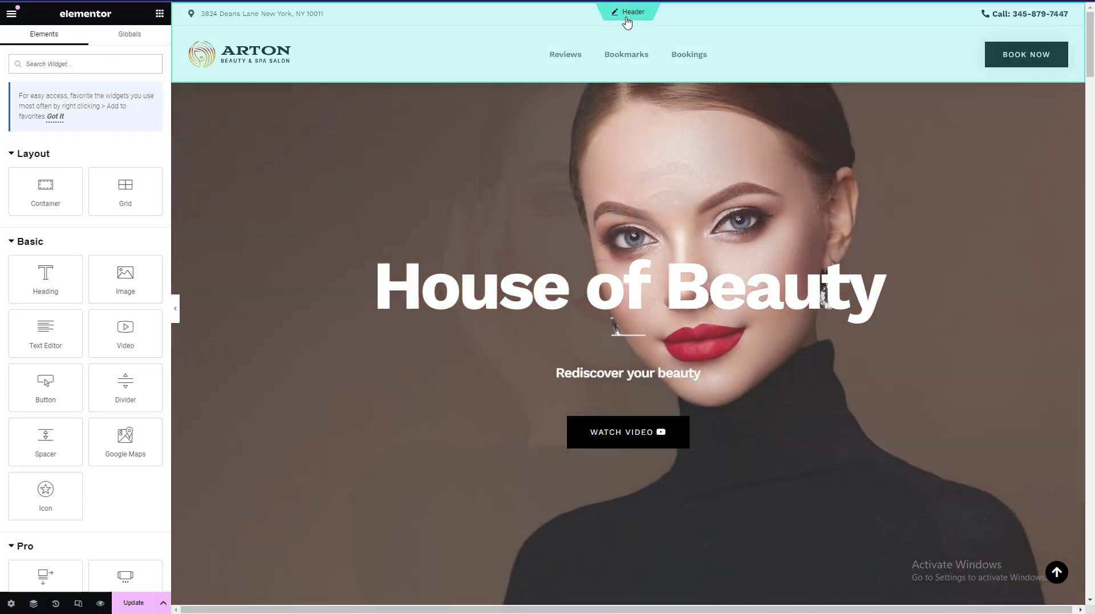
click(625, 12)
click(632, 337)
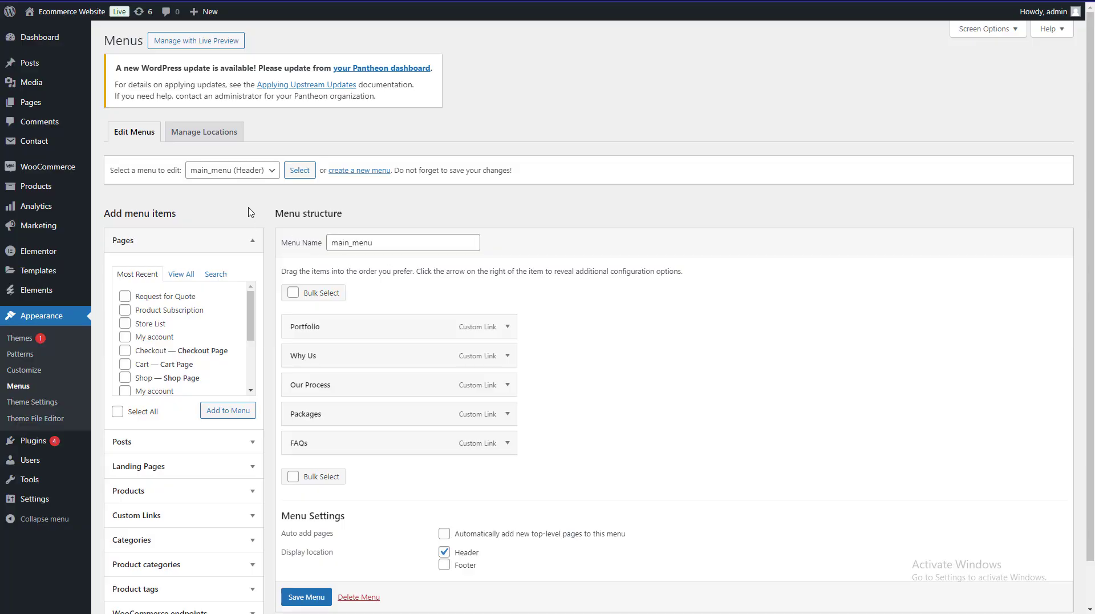
click(246, 171)
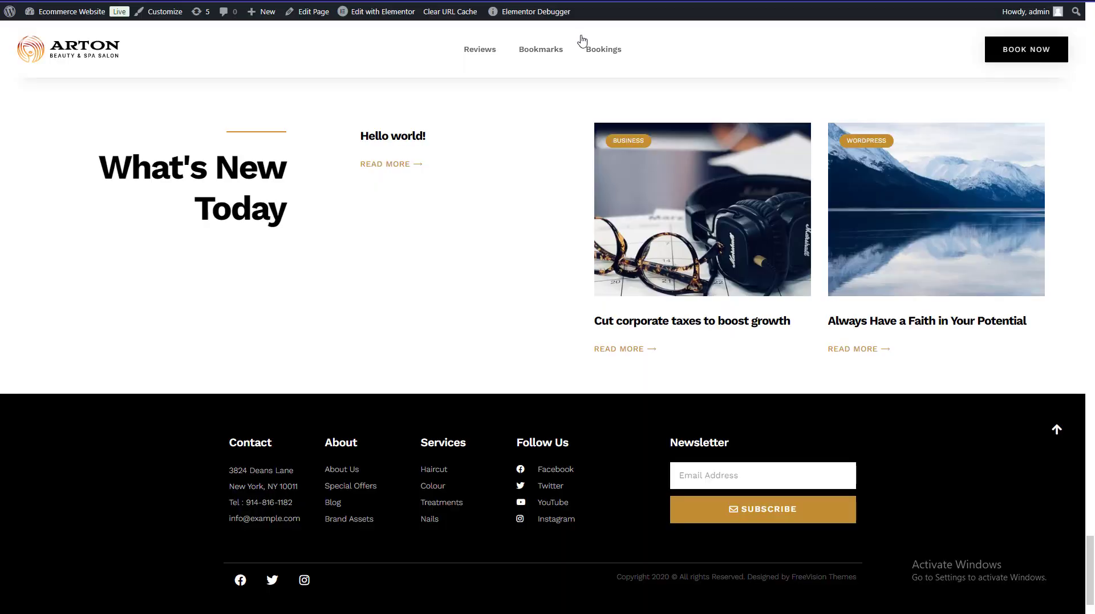
- Inspect the markup of the header's navigation menu on the live page
right_click(547, 46)
click(595, 210)
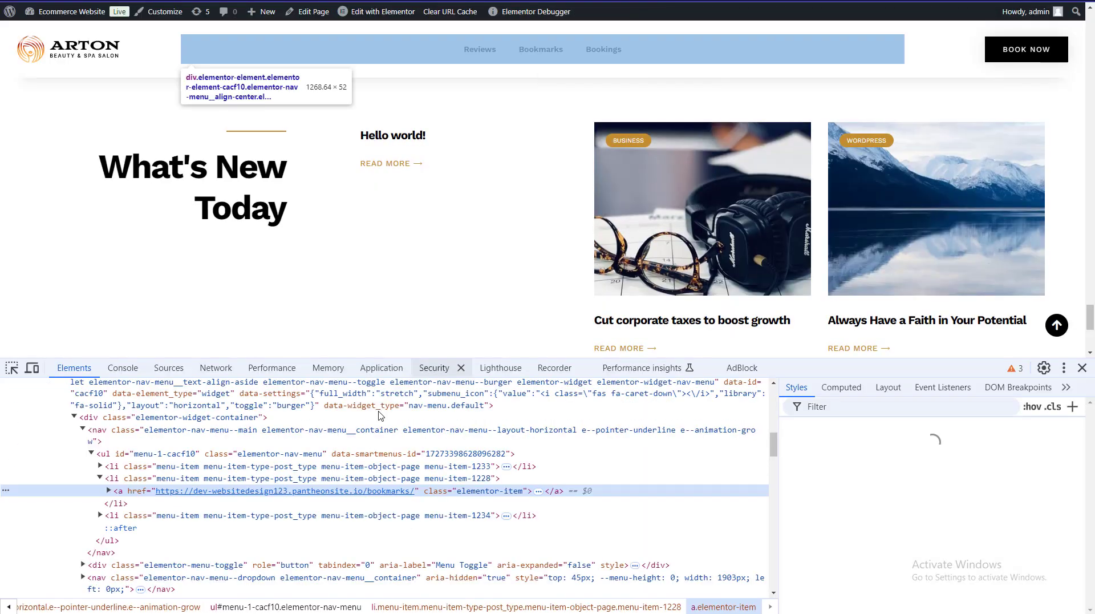
click(186, 434)
scroll(768, 385, up, 2)
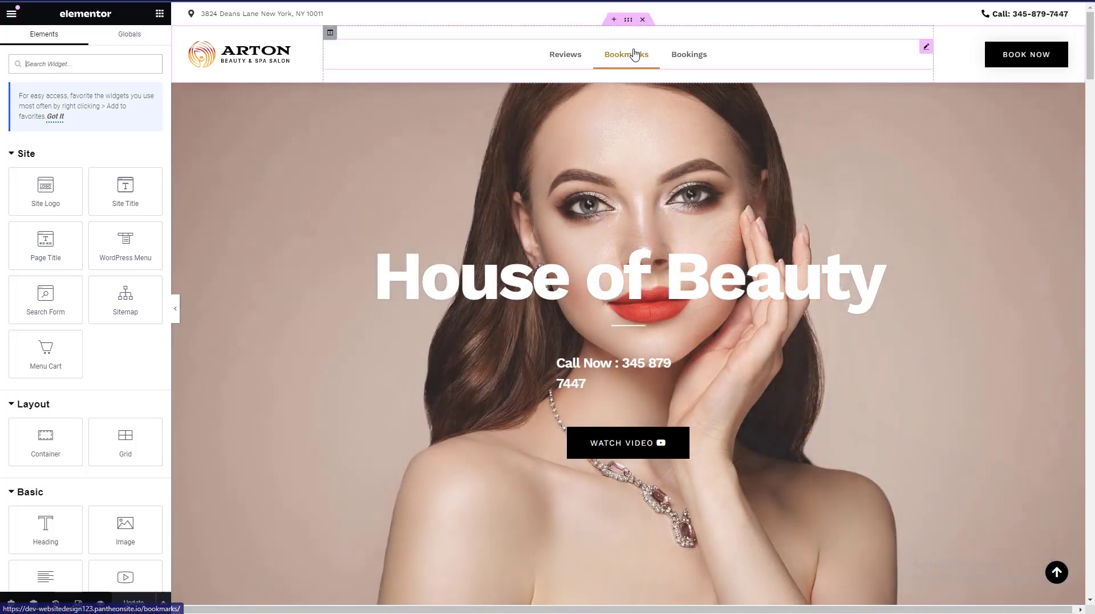
- Edit the header's WordPress Menu widget and choose main_menu as its menu
right_click(655, 64)
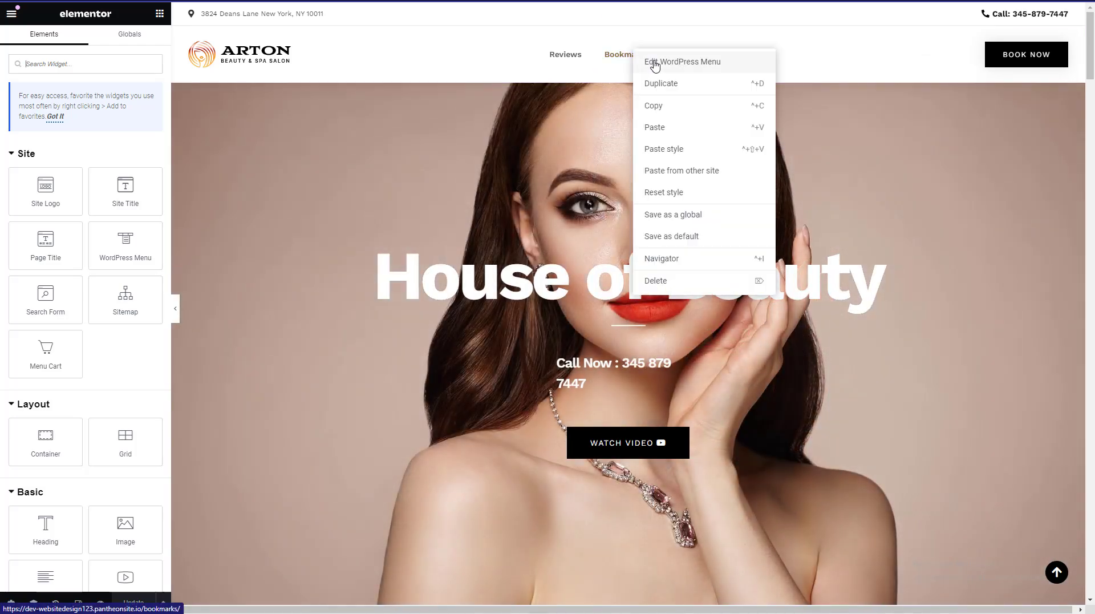
click(655, 64)
click(113, 107)
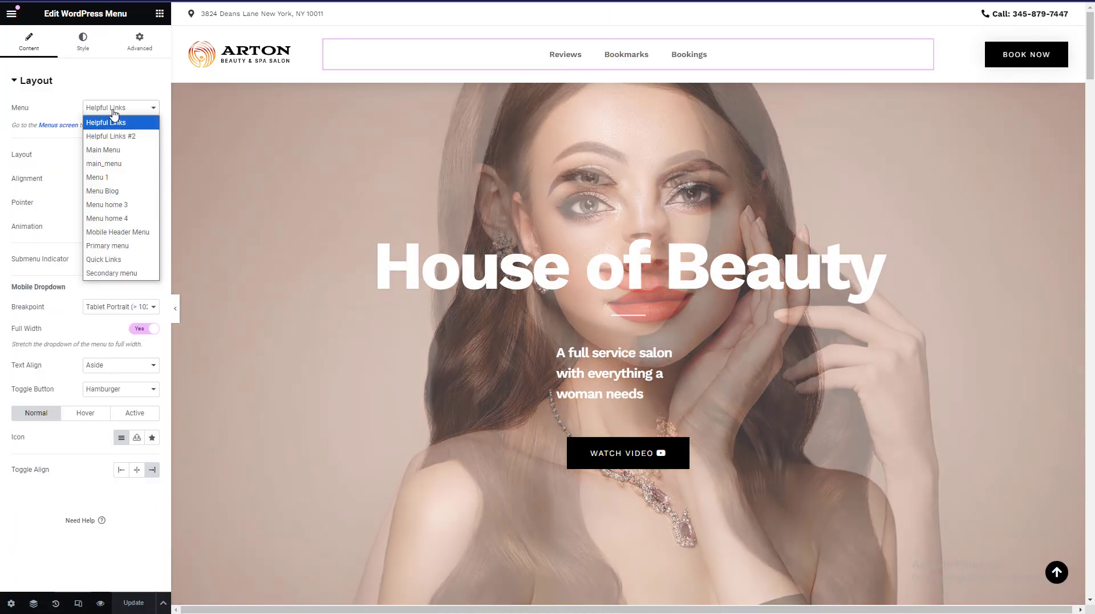
click(121, 163)
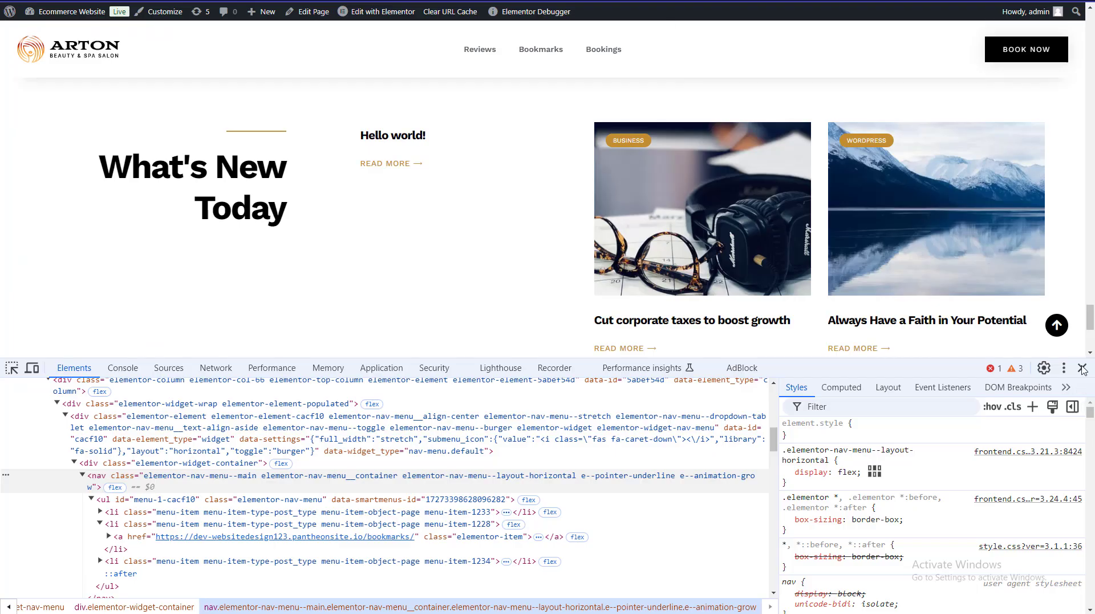
- Close the developer tools and examine the Arton demo's header menu, including its Shop entry
click(1082, 369)
scroll(855, 317, up, 10)
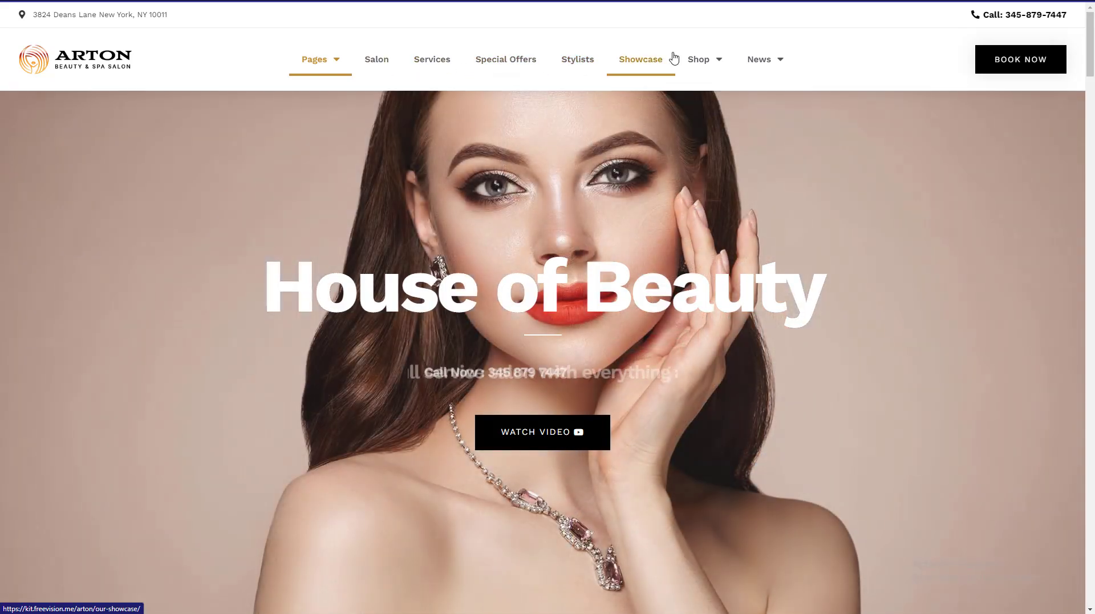
mouse_move(723, 59)
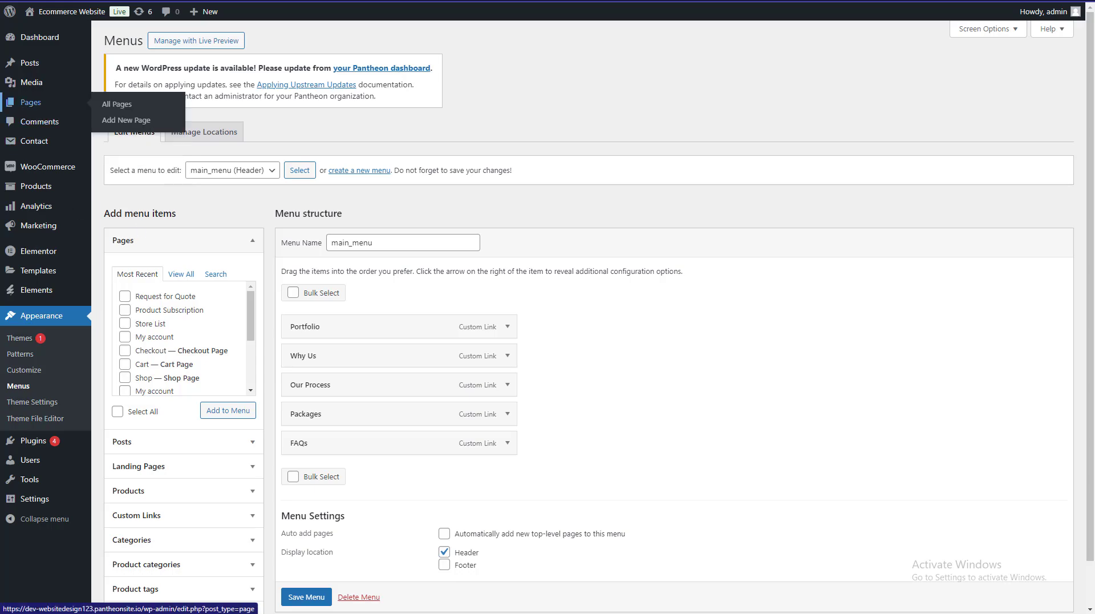
- Open the WordPress pages list, view the live Blog posts page, and return to the list
click(25, 105)
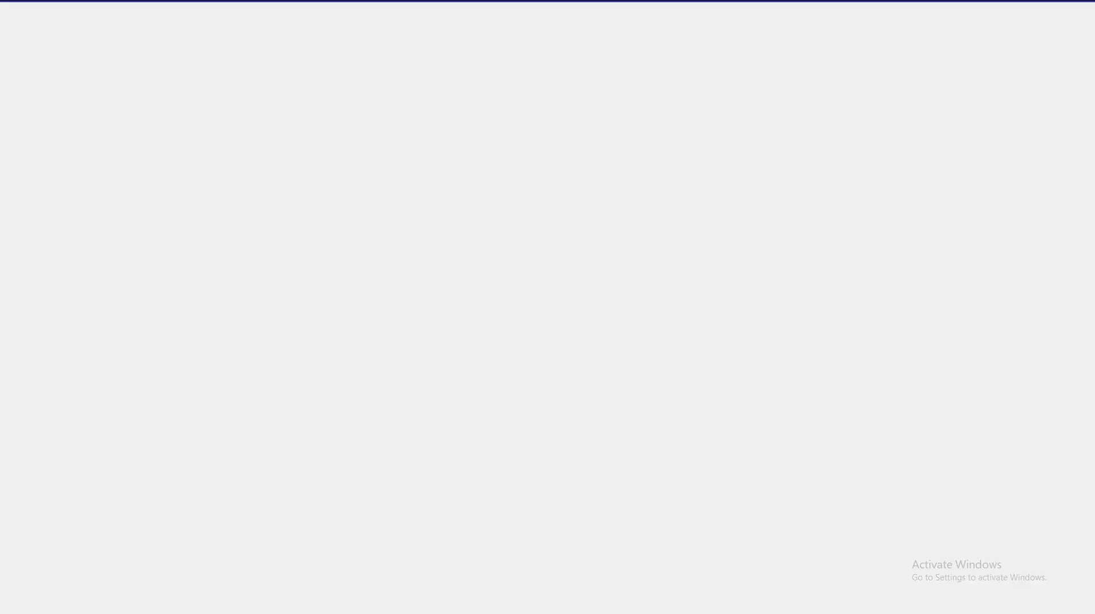
scroll(648, 90, down, 15)
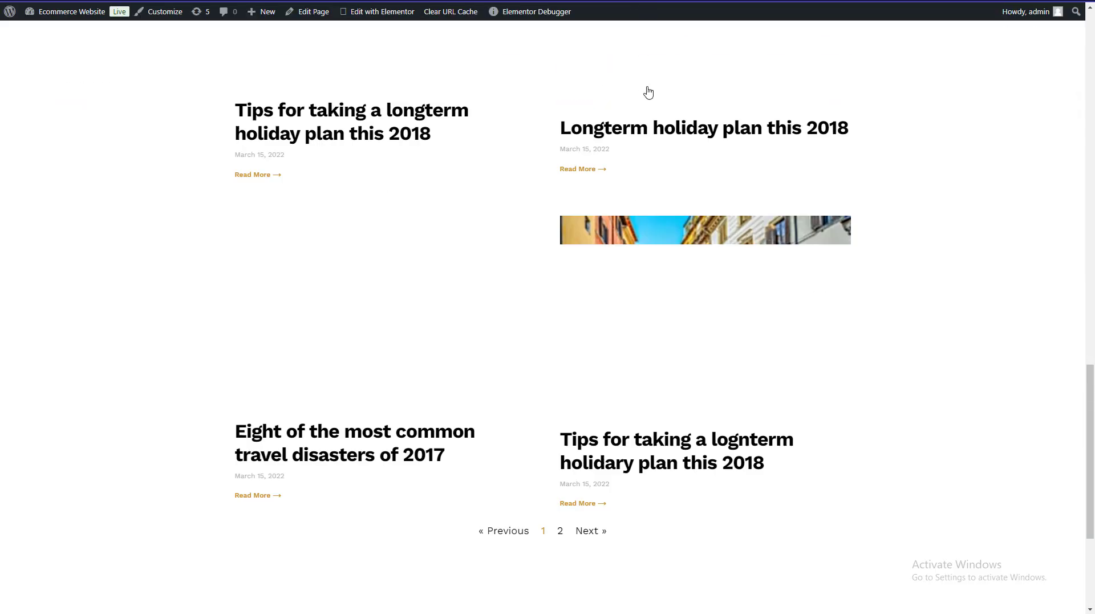
scroll(648, 90, up, 15)
key(alt+Left)
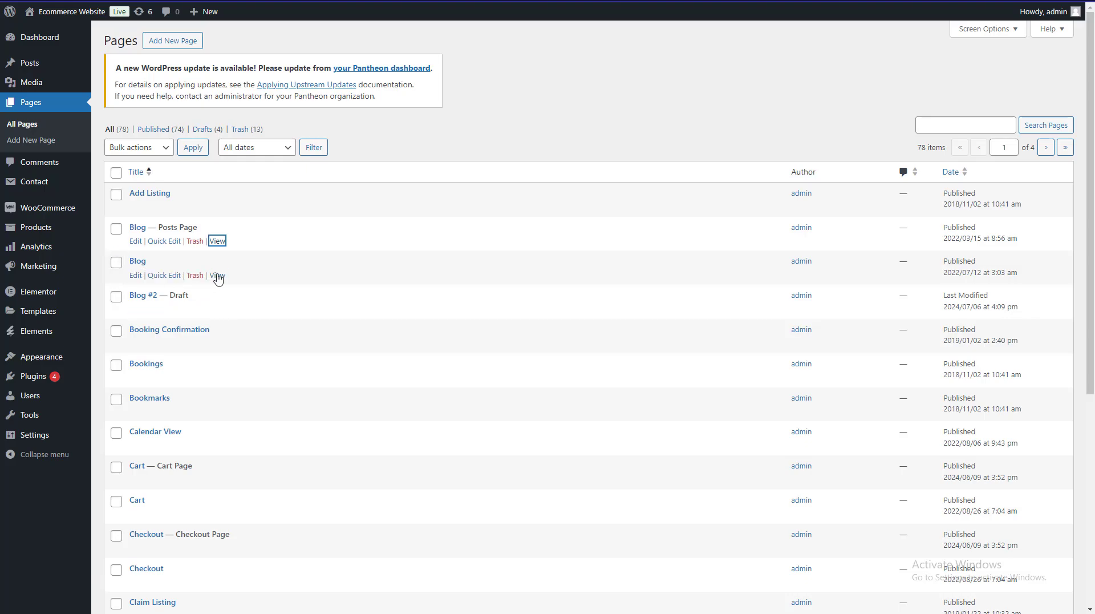
- Check the second Blog page and trash every listed page except Blog — Posts Page, Bookings, Cart — Cart Page and Checkout — Checkout Page
click(217, 276)
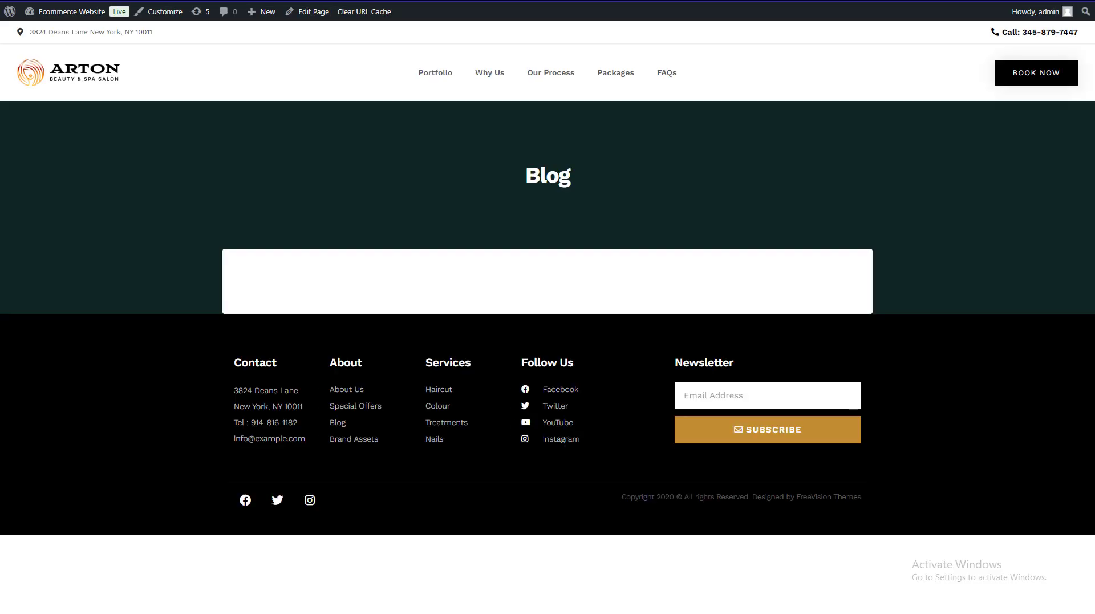
key(alt+Left)
click(117, 262)
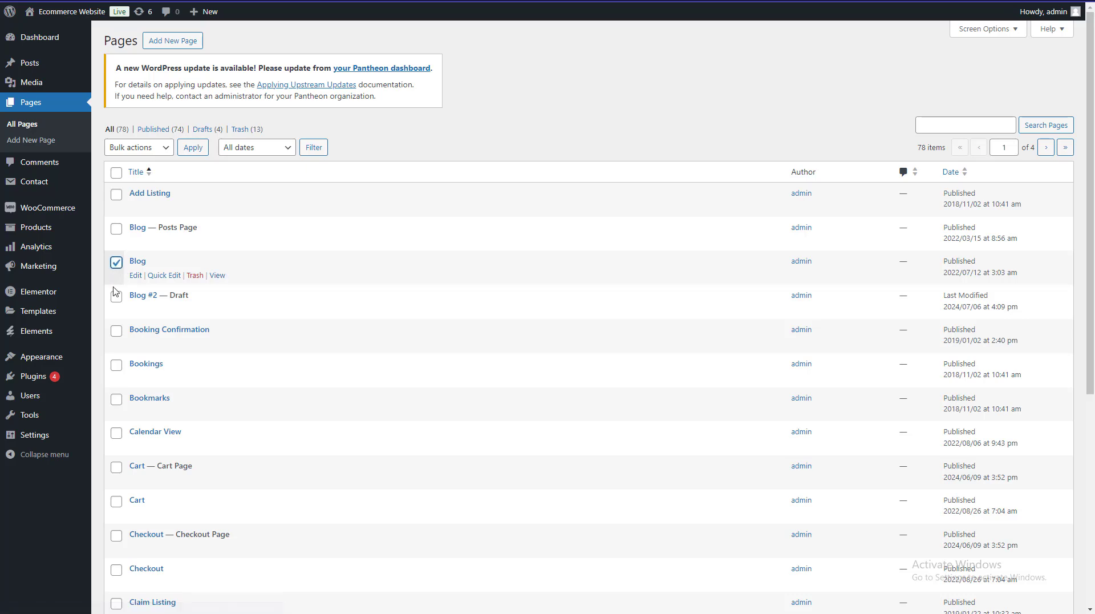
click(116, 297)
click(116, 330)
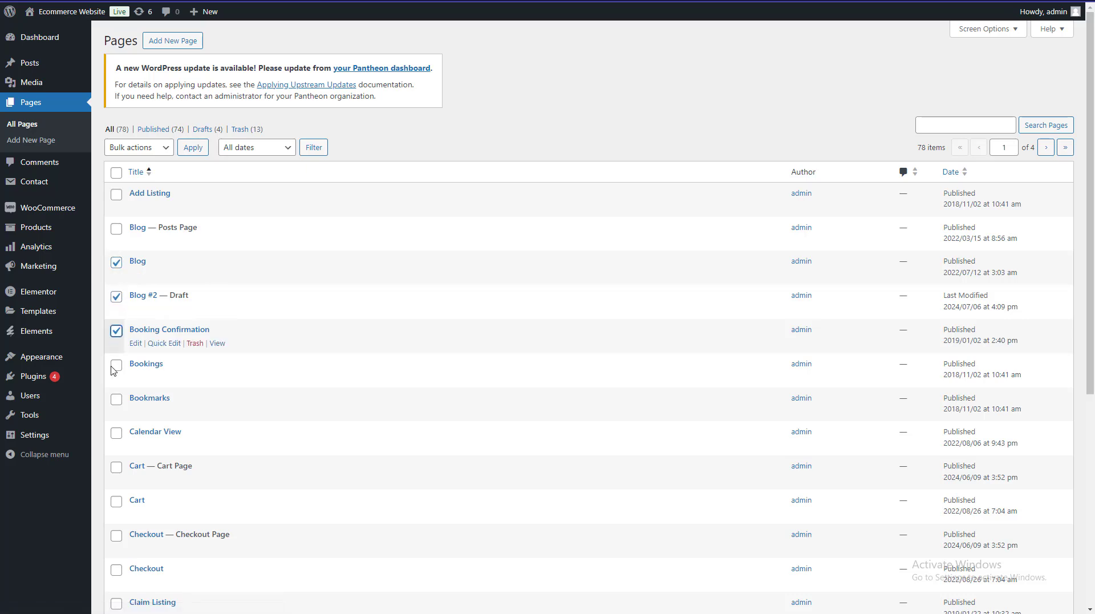
click(116, 431)
click(116, 471)
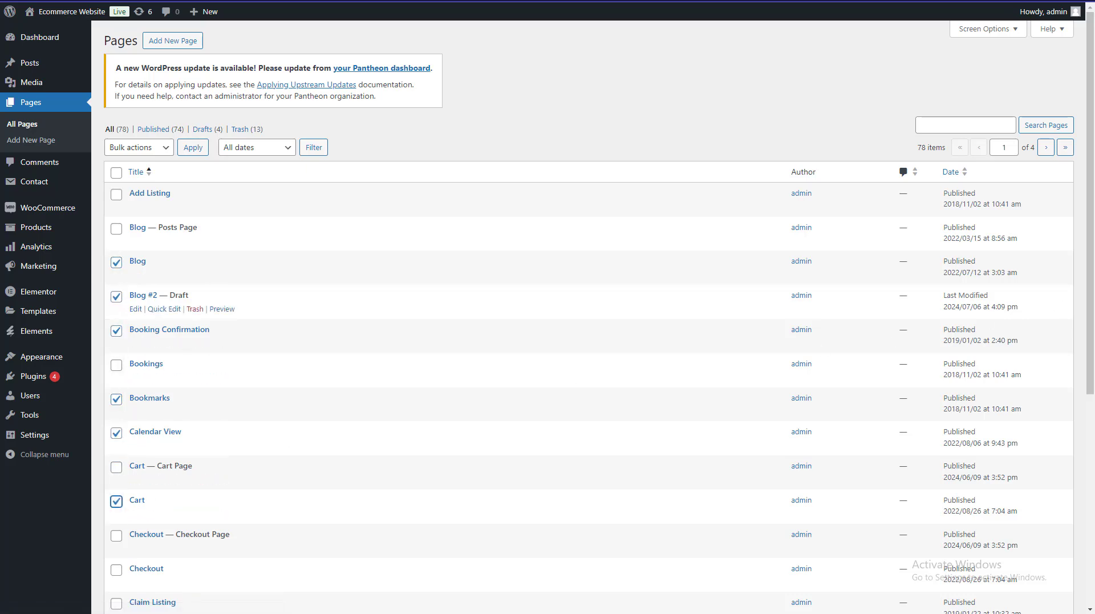
scroll(793, 427, down, 3)
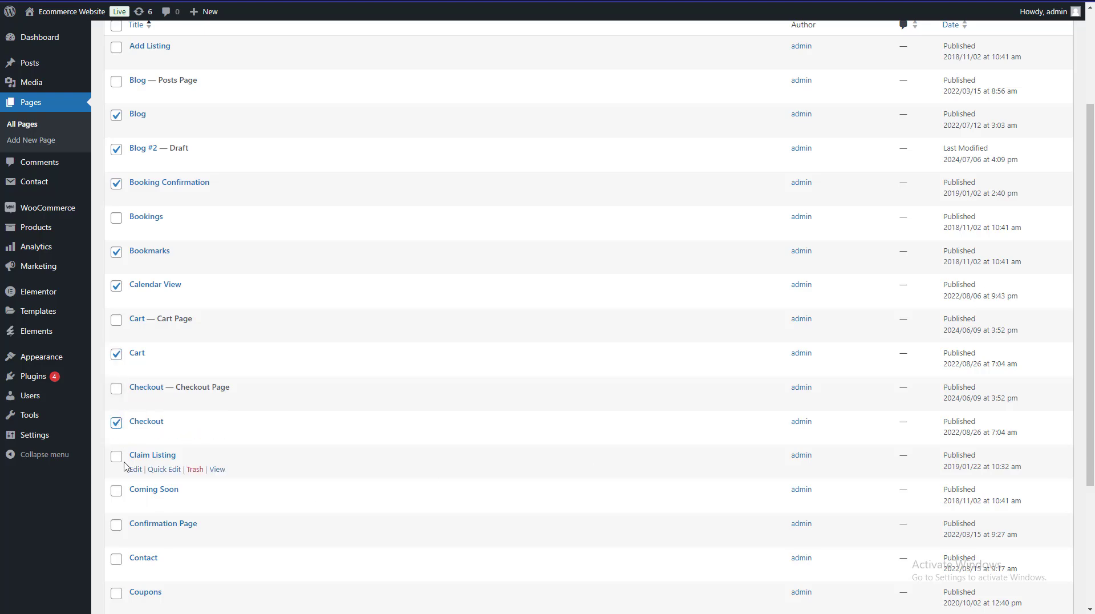
click(116, 492)
click(117, 459)
scroll(119, 469, down, 4)
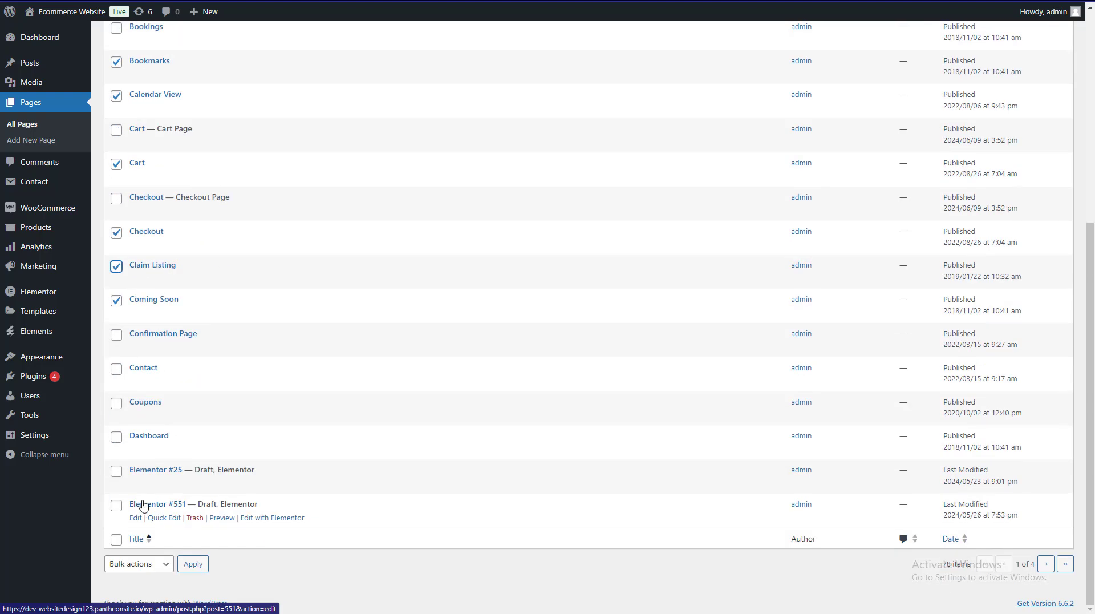
click(116, 337)
click(116, 370)
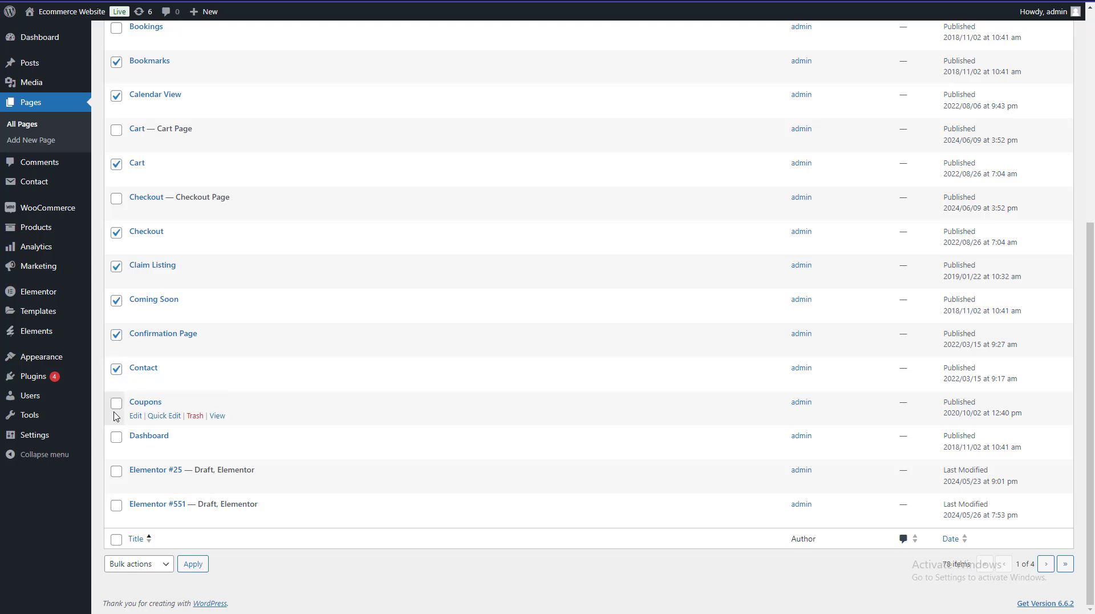
click(116, 403)
click(116, 437)
click(116, 471)
scroll(114, 515, up, 6)
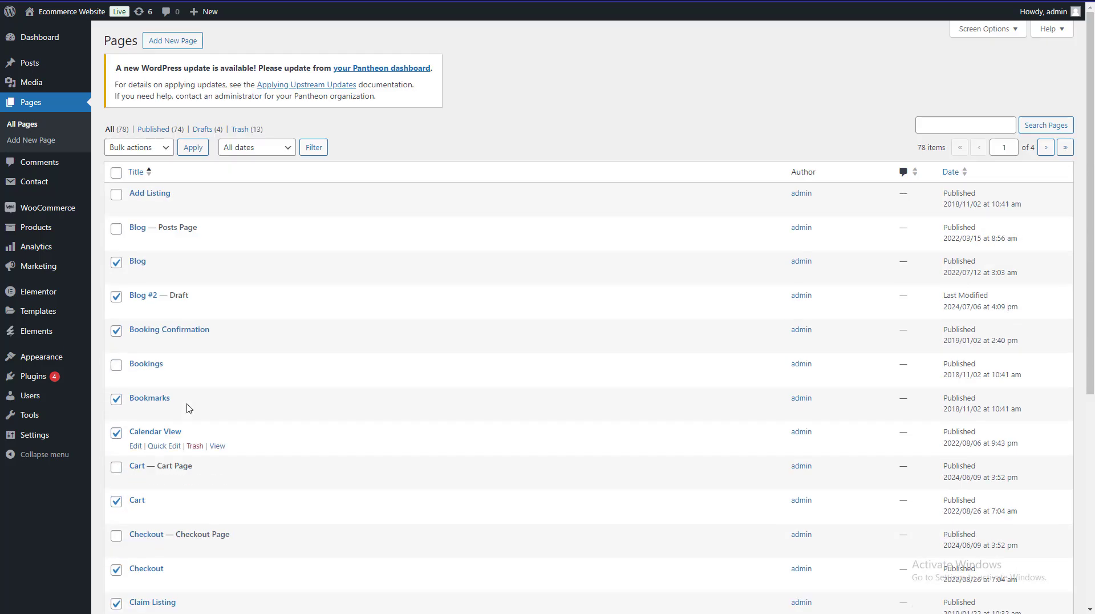
click(116, 195)
click(139, 147)
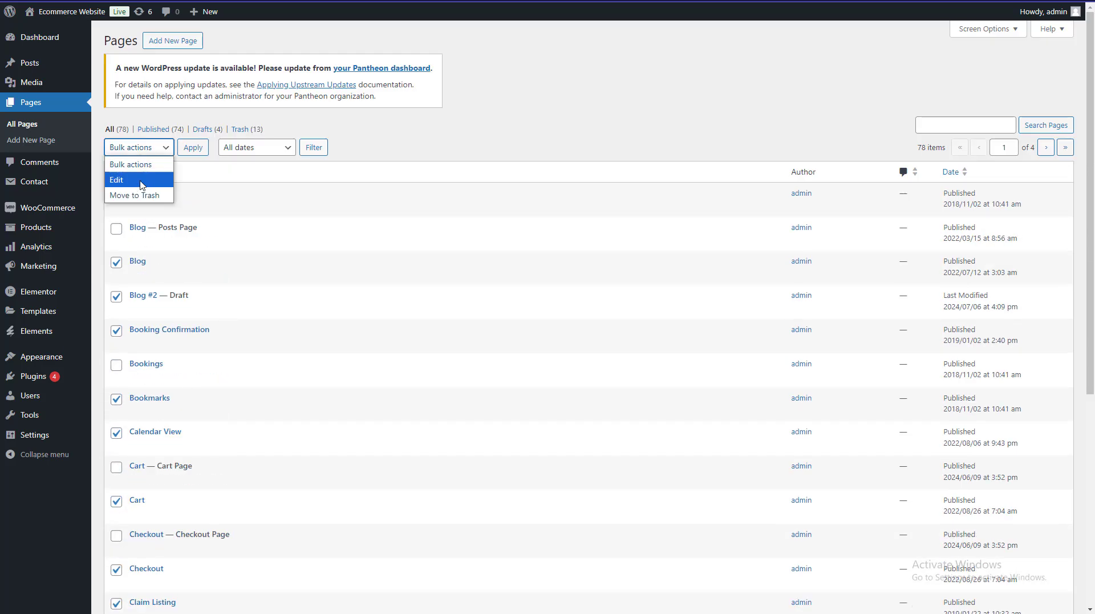
click(134, 190)
click(190, 149)
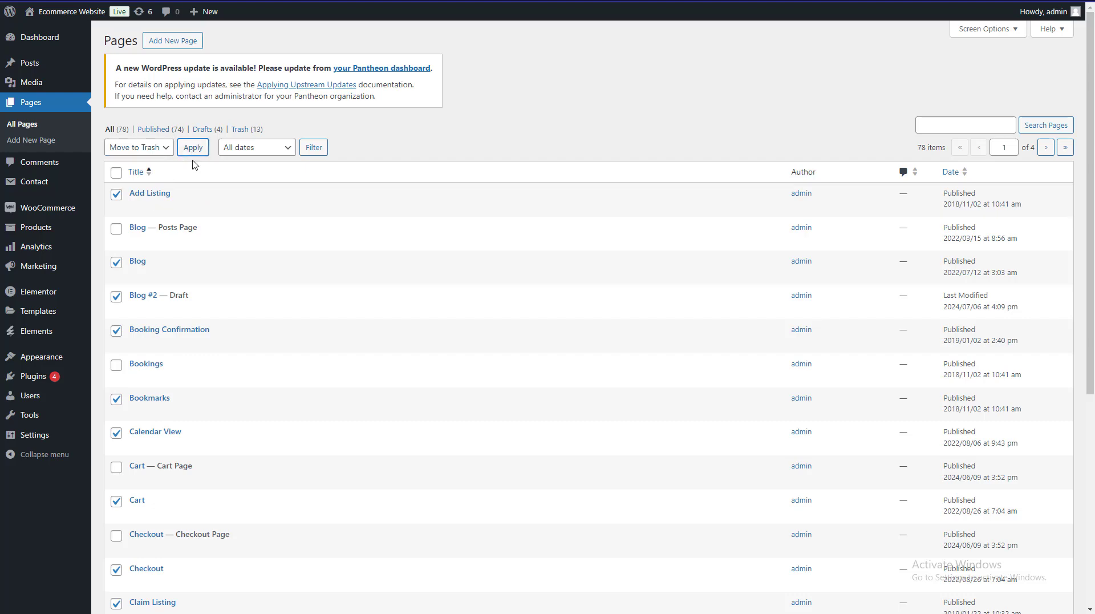
scroll(218, 264, down, 7)
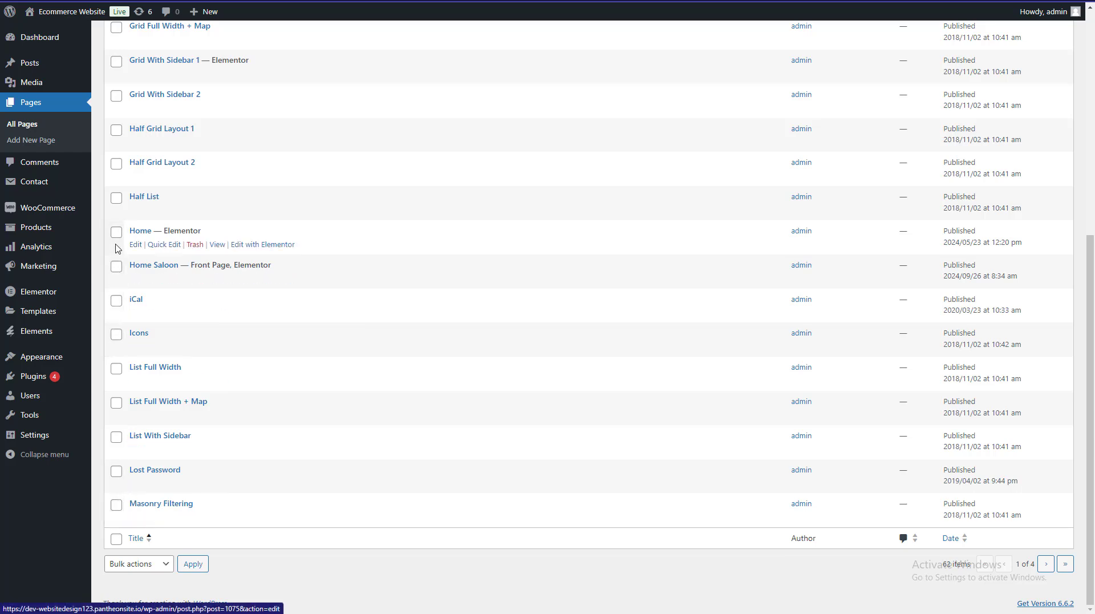
click(116, 198)
scroll(117, 205, up, 8)
scroll(140, 318, down, 3)
scroll(137, 308, down, 3)
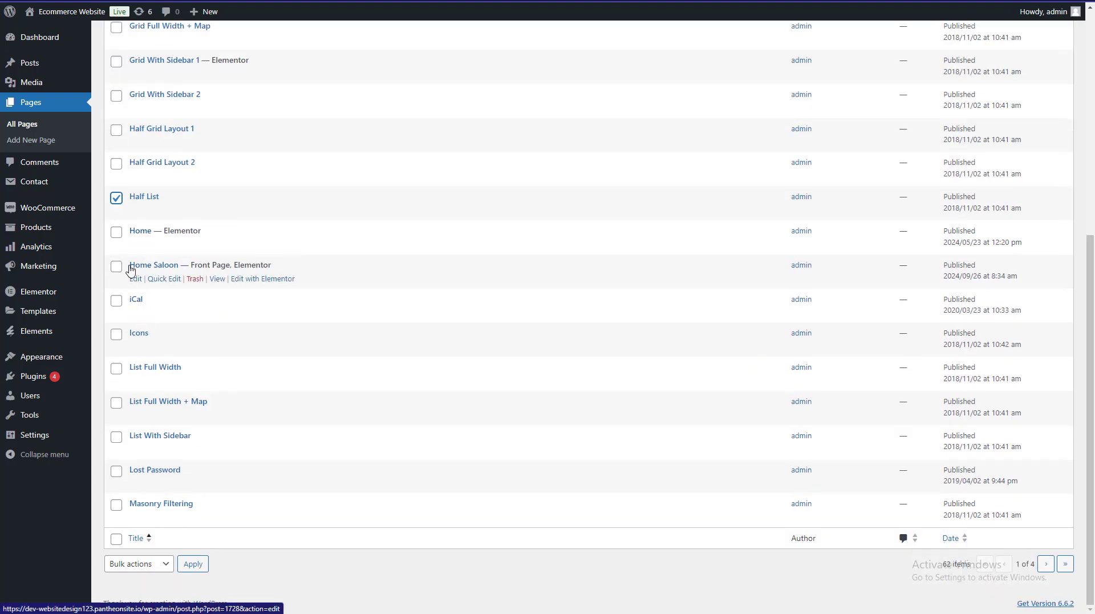
click(116, 197)
scroll(172, 228, up, 6)
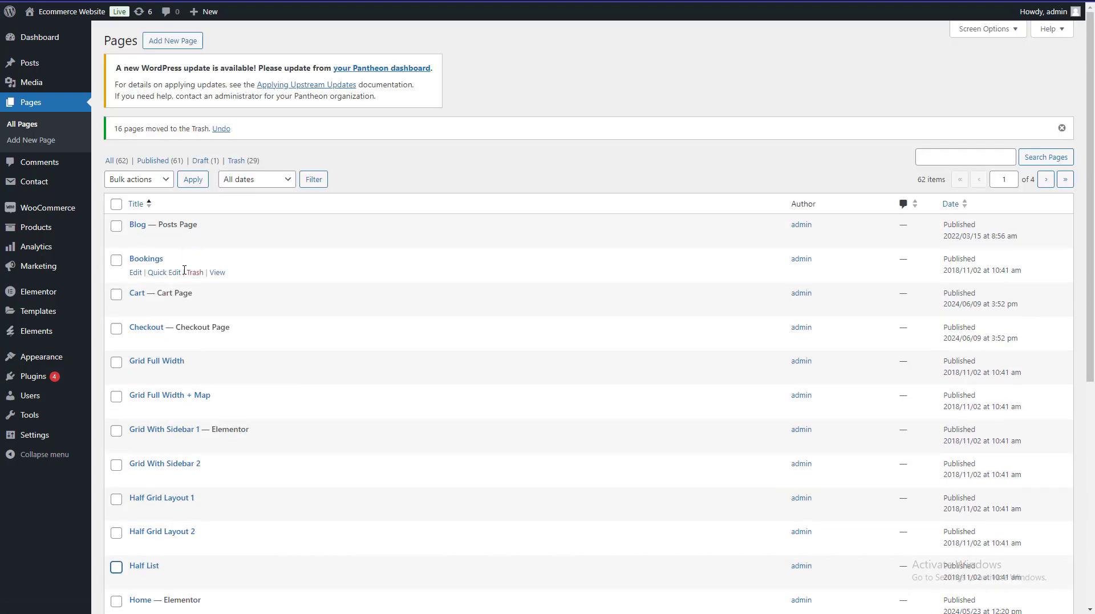
- View the live Bookings page and move Bookings, Grid With Sidebar 2, Half Grid Layout 2, iCal, Lost Password and Masonry Filtering to the trash
click(218, 273)
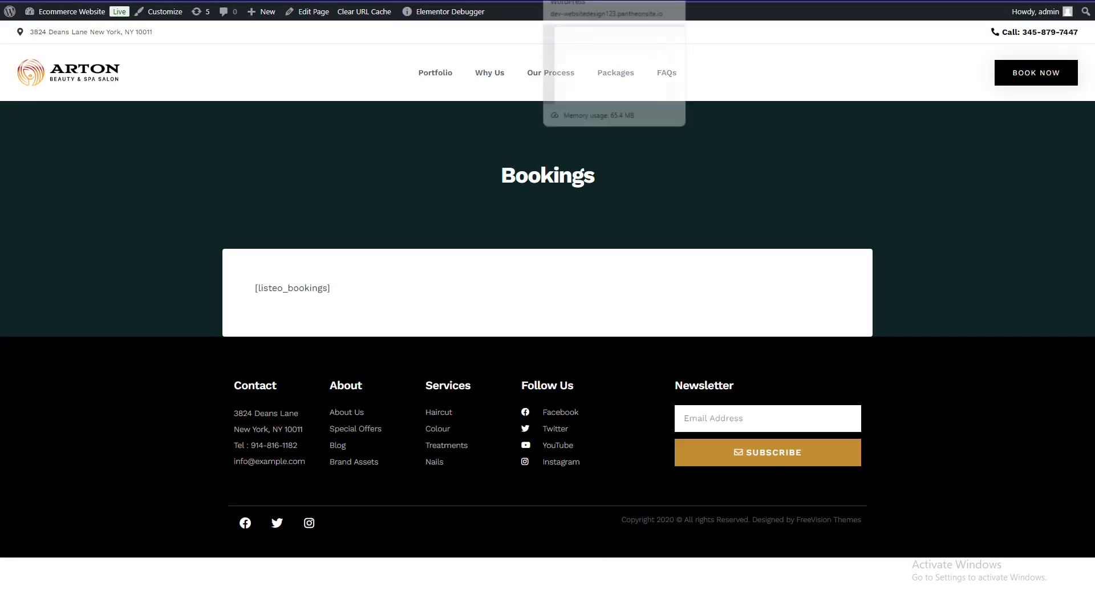
key(alt+Left)
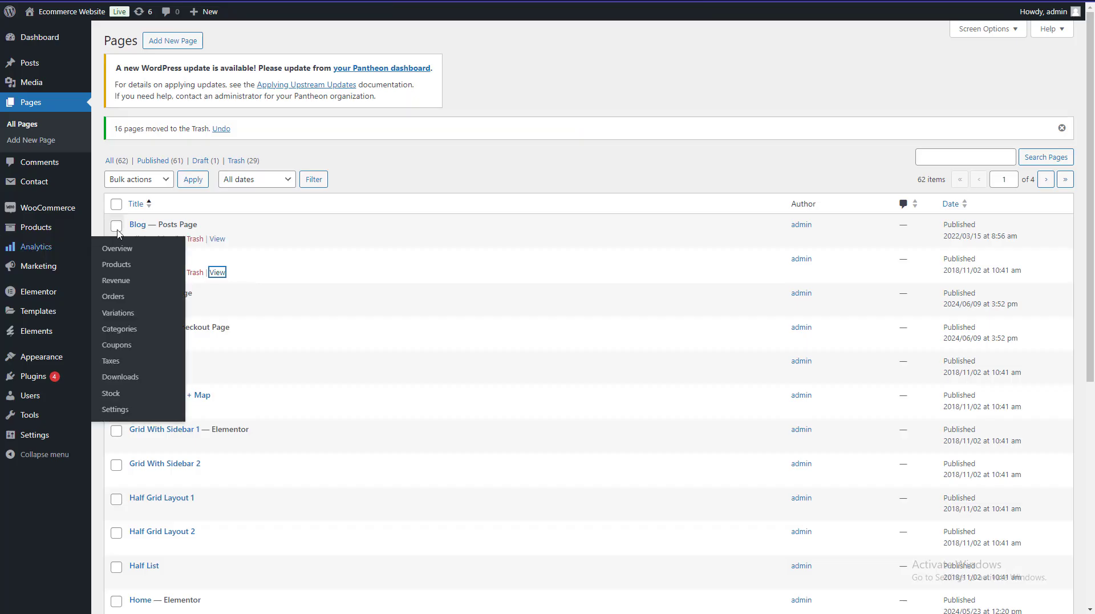
click(118, 262)
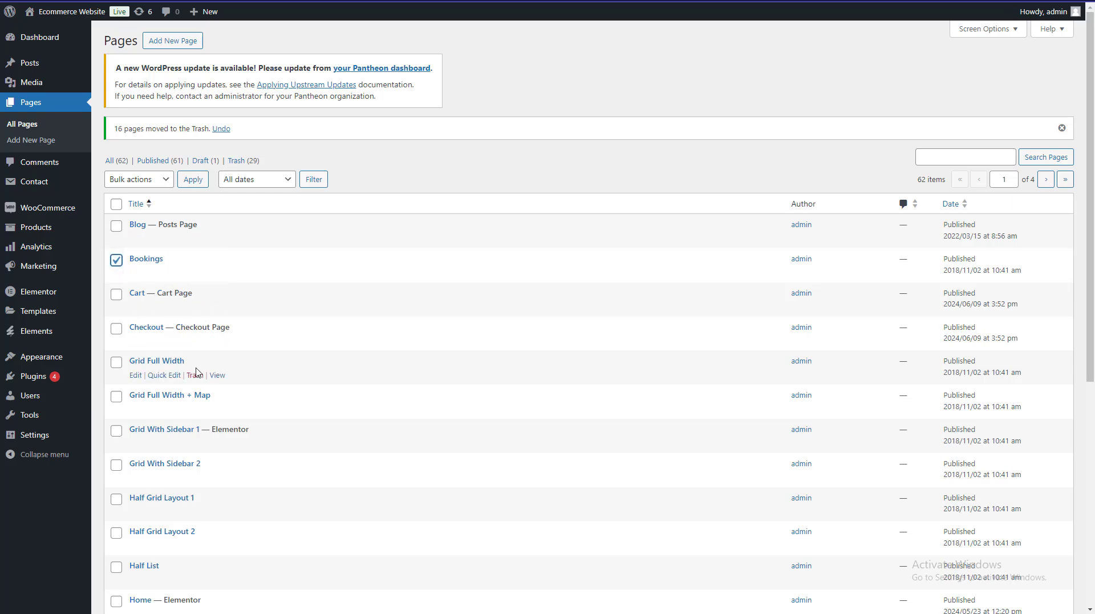
scroll(196, 371, down, 6)
click(116, 95)
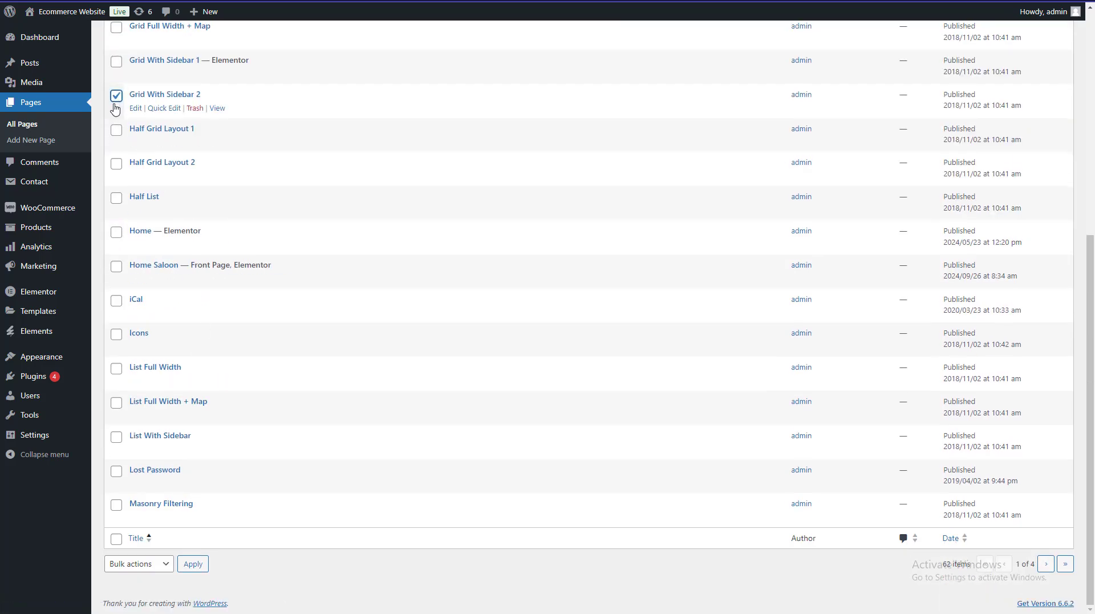
click(117, 163)
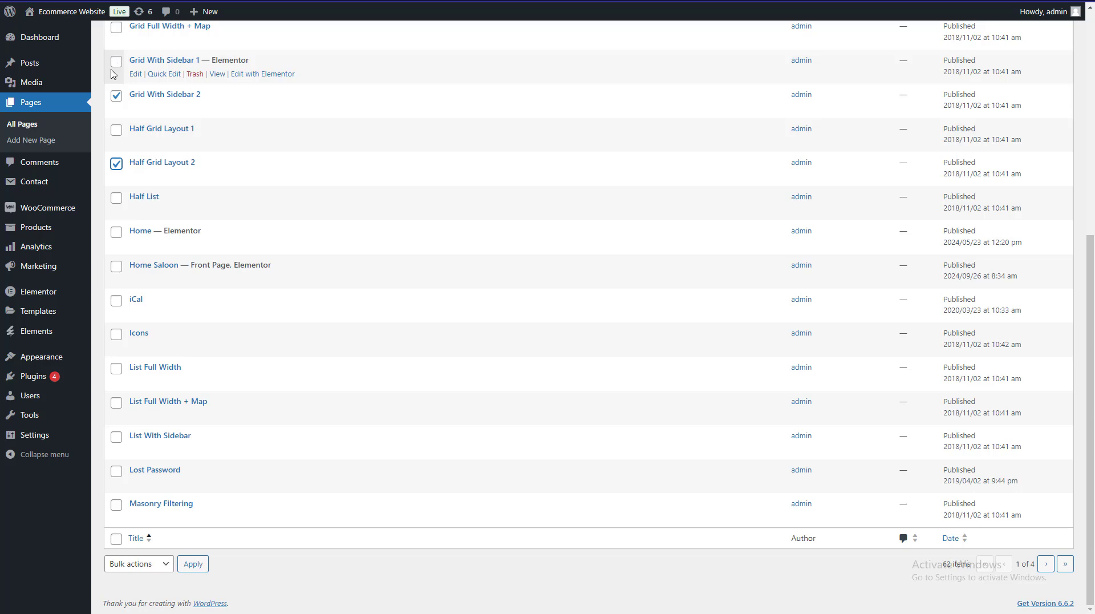
click(117, 200)
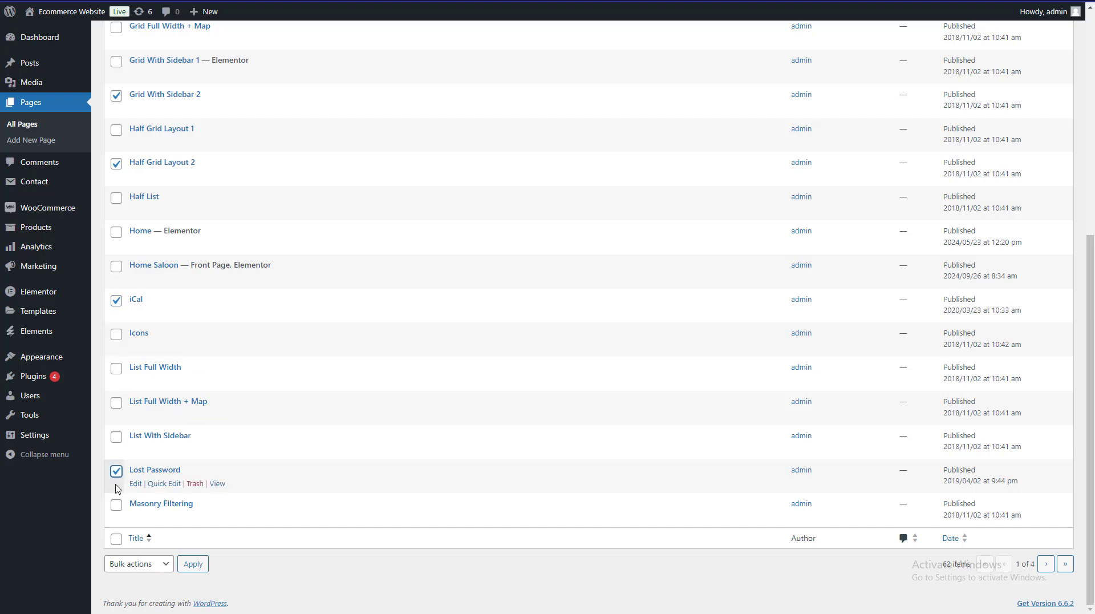
click(117, 504)
scroll(217, 482, up, 6)
click(163, 180)
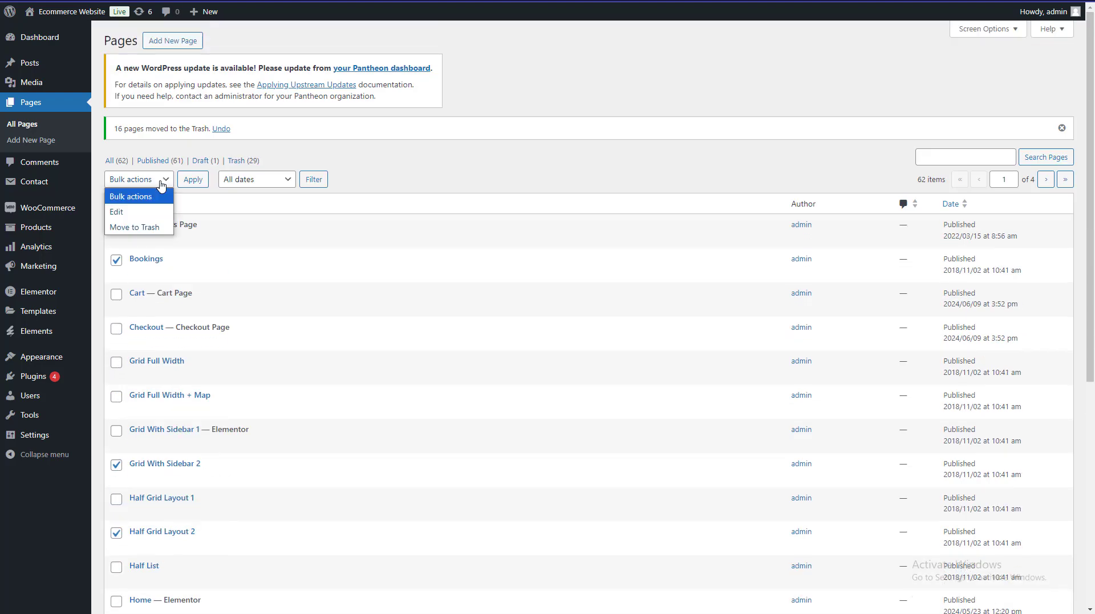
click(147, 230)
click(193, 179)
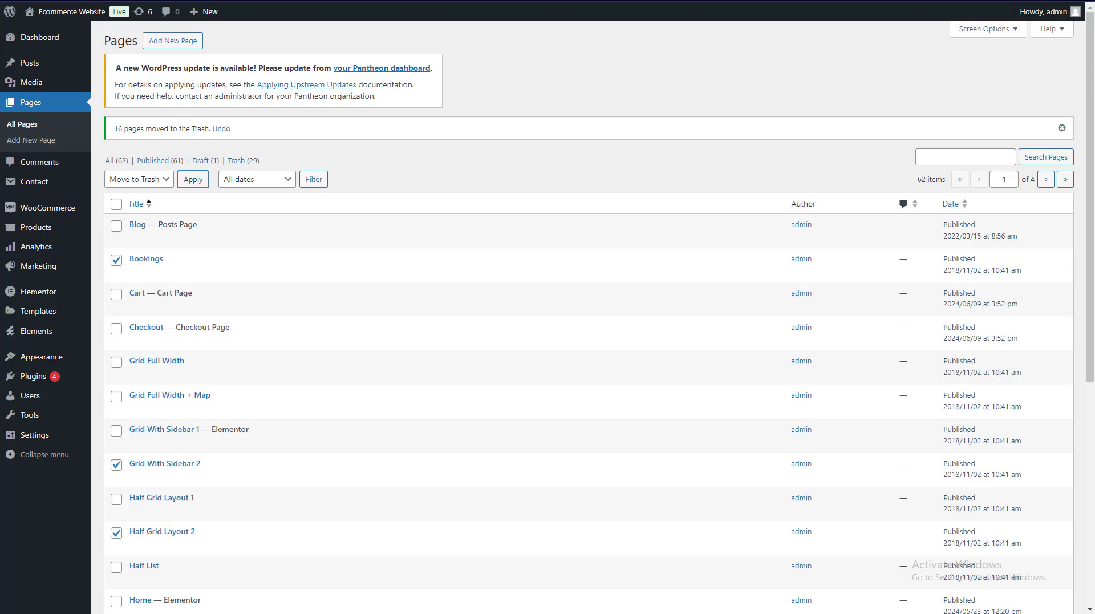
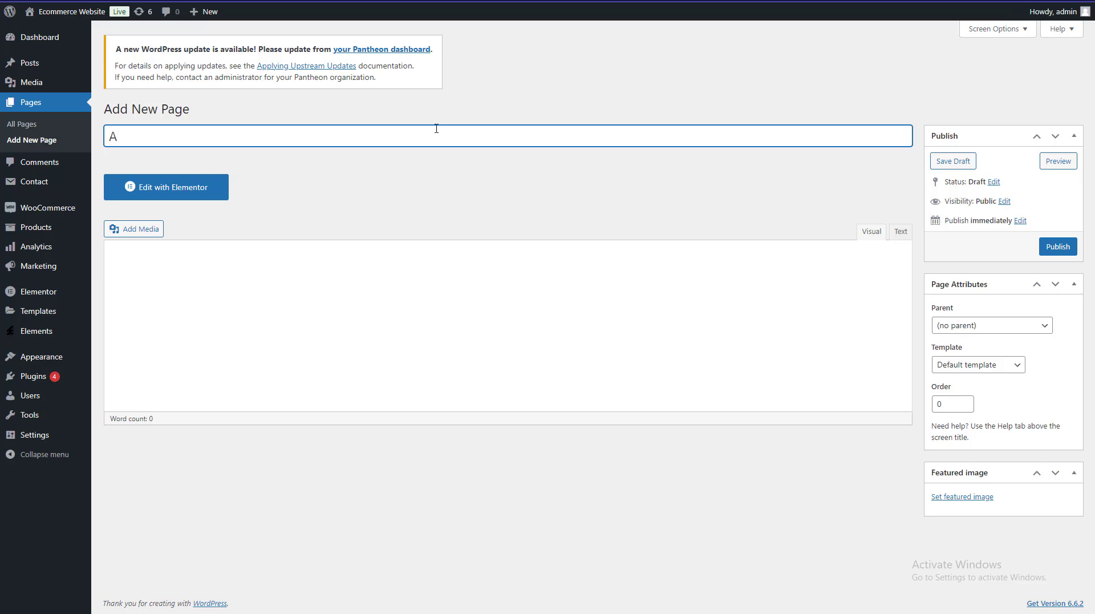
- Title the new page About Us and publish it
text(O)
key(BackSpace)
key(BackSpace)
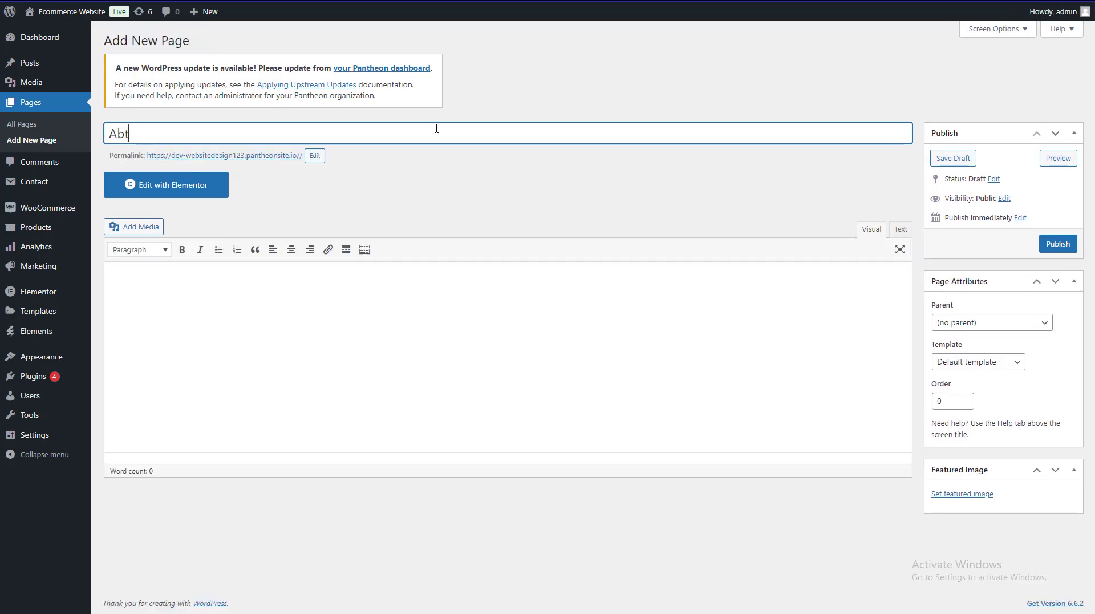
text(OU)
key(BackSpace)
key(BackSpace)
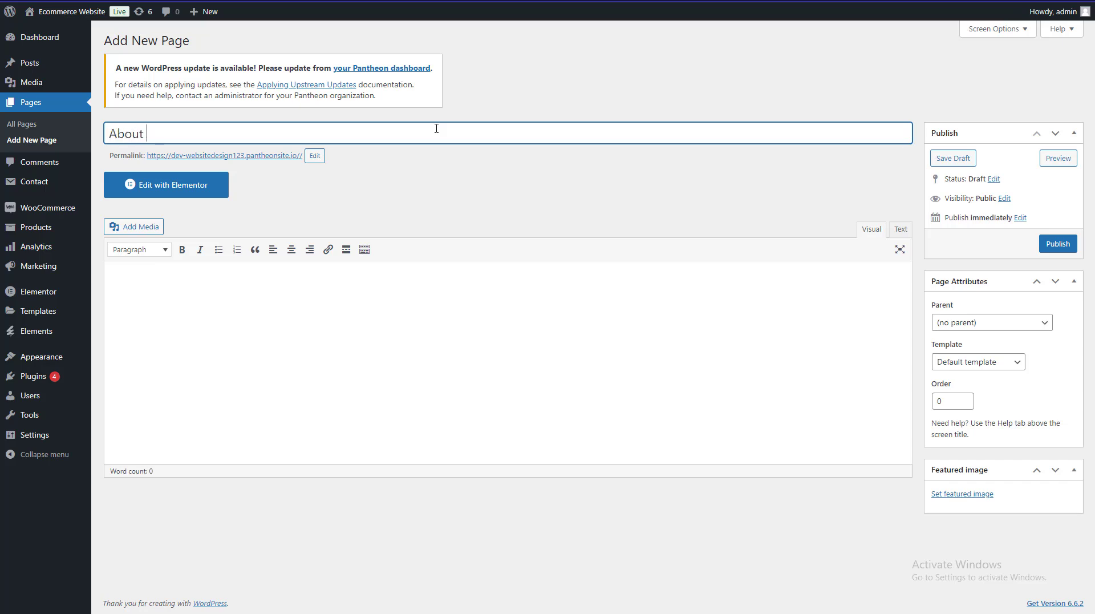
click(1057, 244)
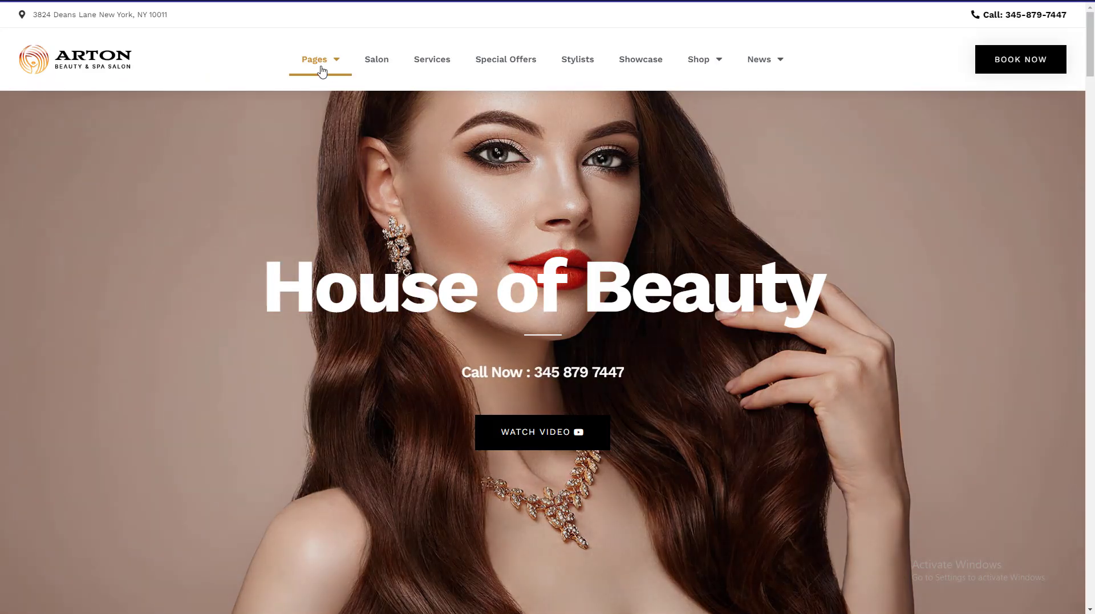
- Check the demo's Pages menu, retitle the published page Our Story and change its permalink slug to our-story
mouse_move(320, 59)
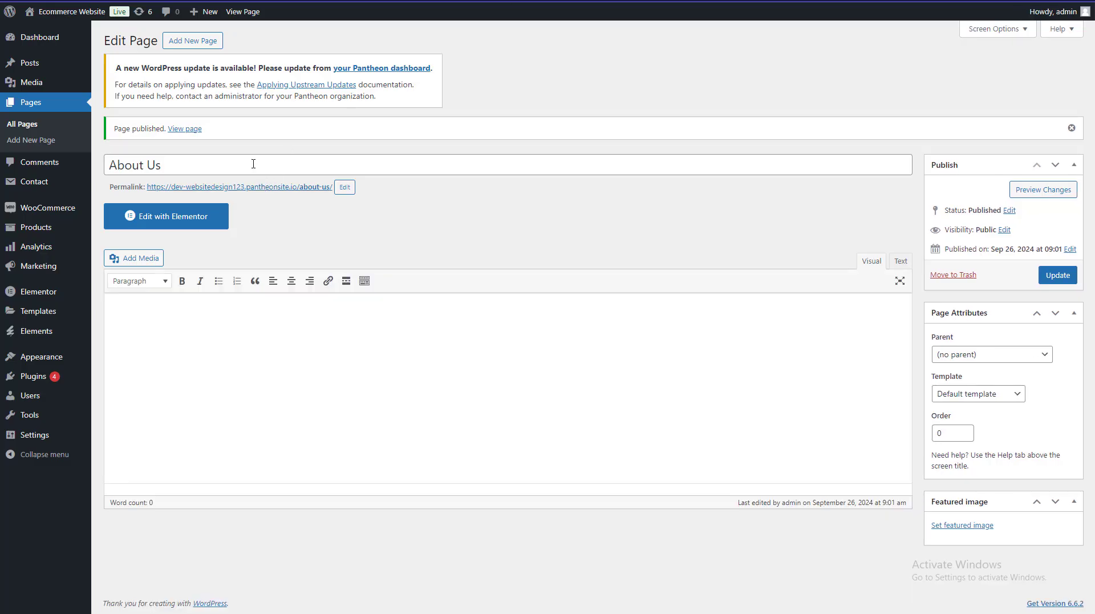
triple_click(254, 164)
text(Our Story)
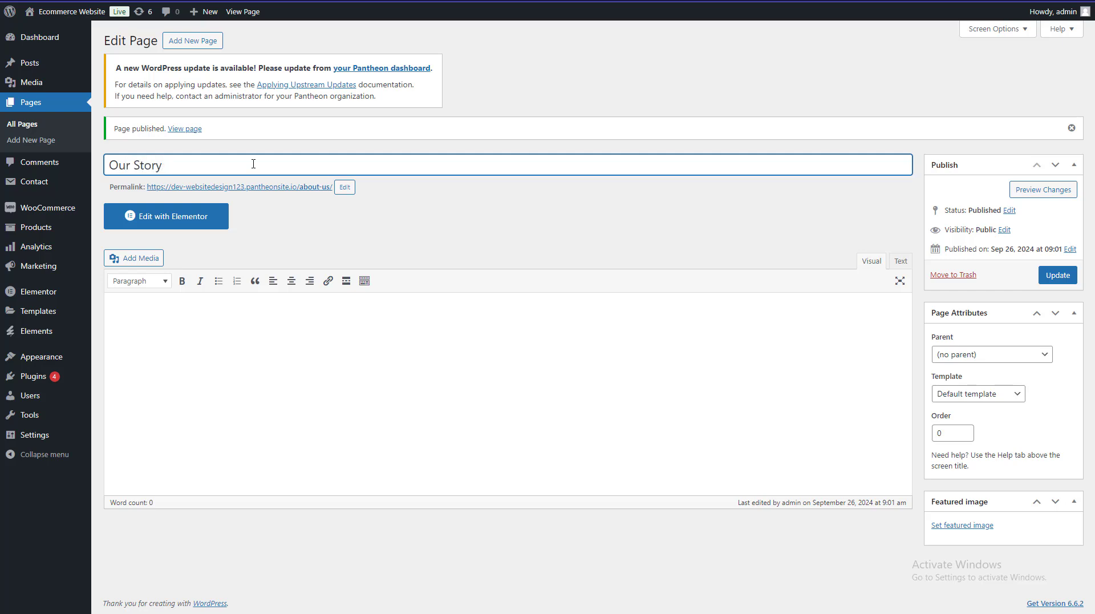
triple_click(253, 164)
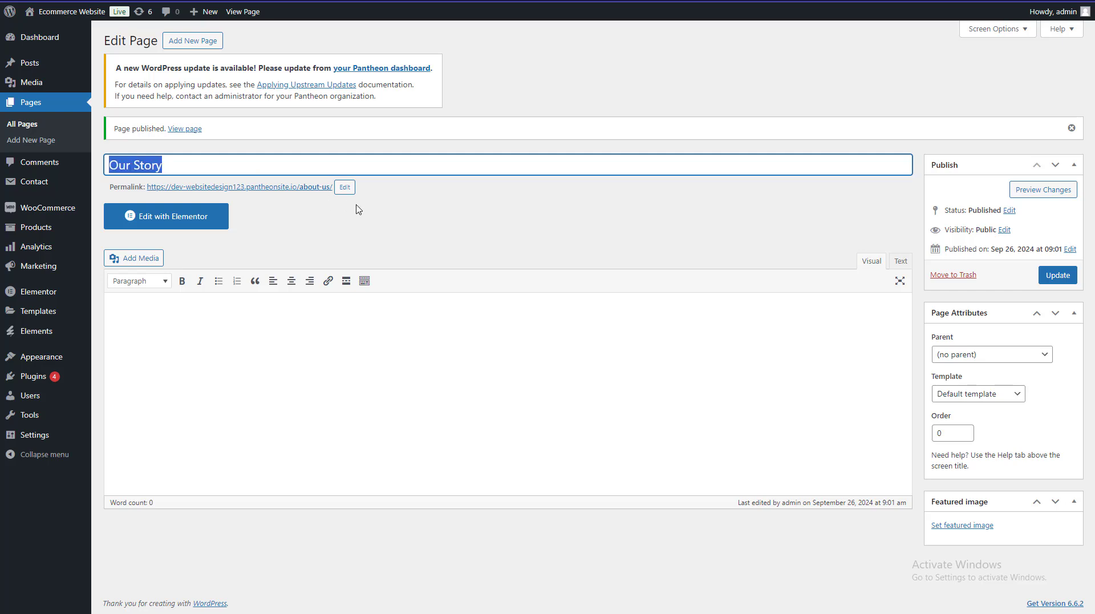
click(345, 187)
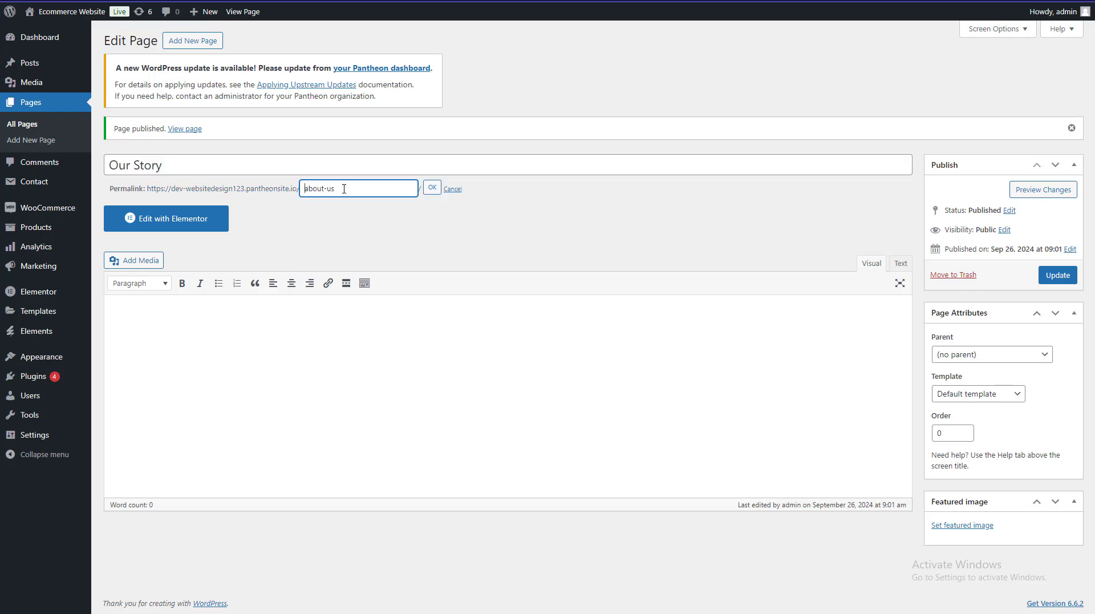
click(432, 187)
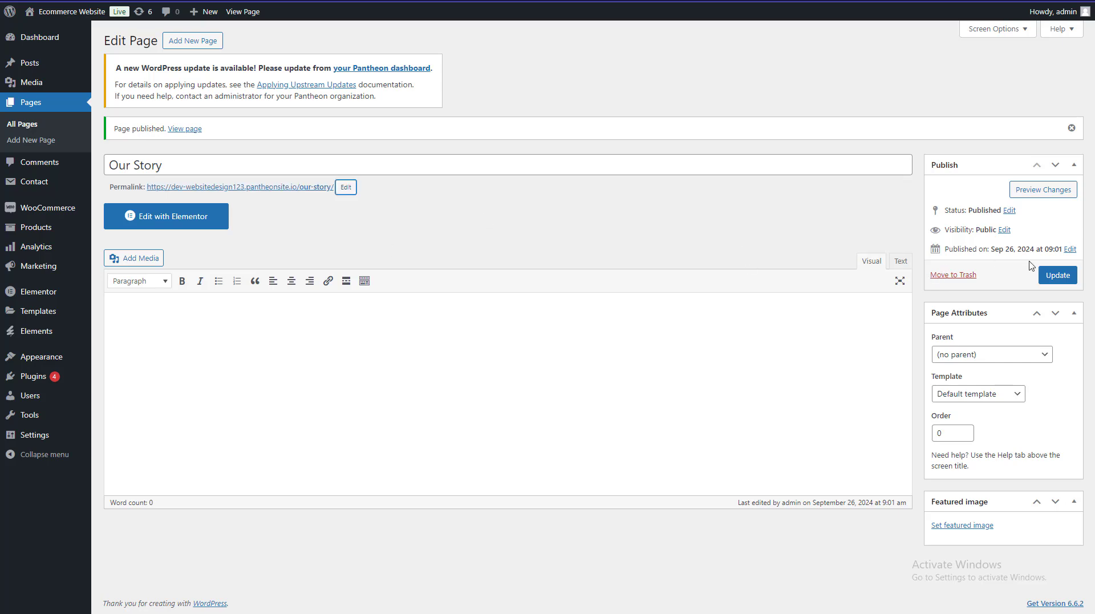
- Update the Our Story page and open it for editing with Elementor
click(1058, 276)
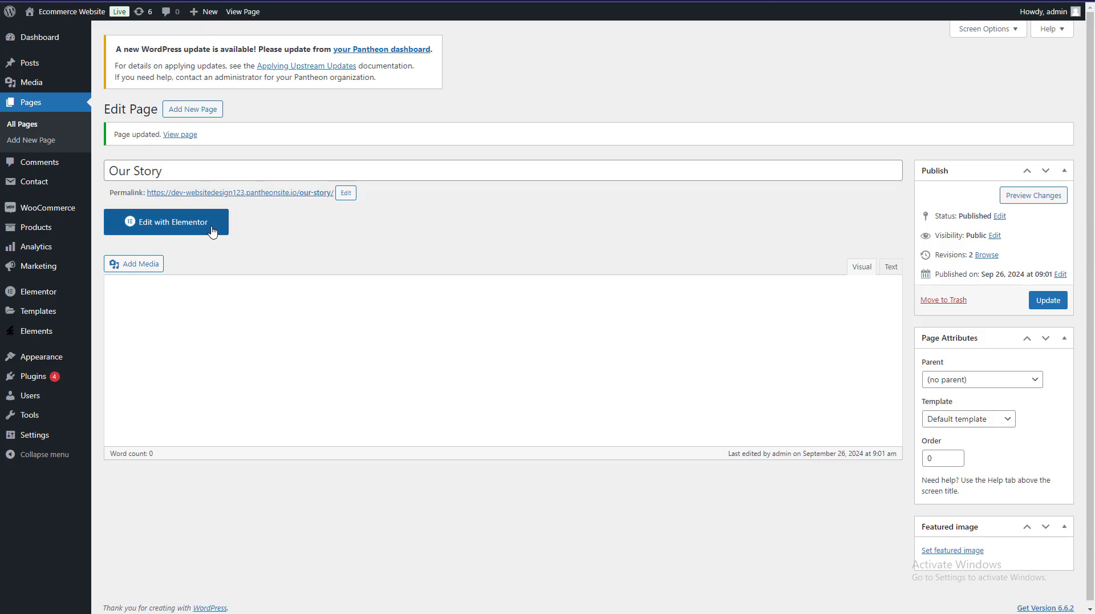
click(214, 229)
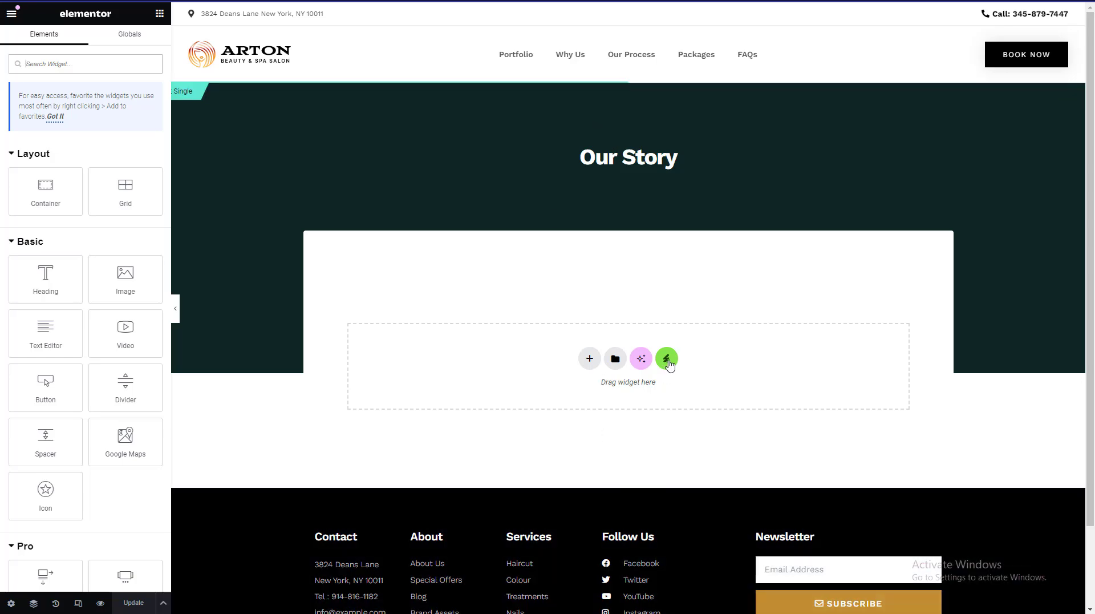
- Insert the Our Story template from the installed Arton - Beauty & Spa Salon kit into the page
click(667, 359)
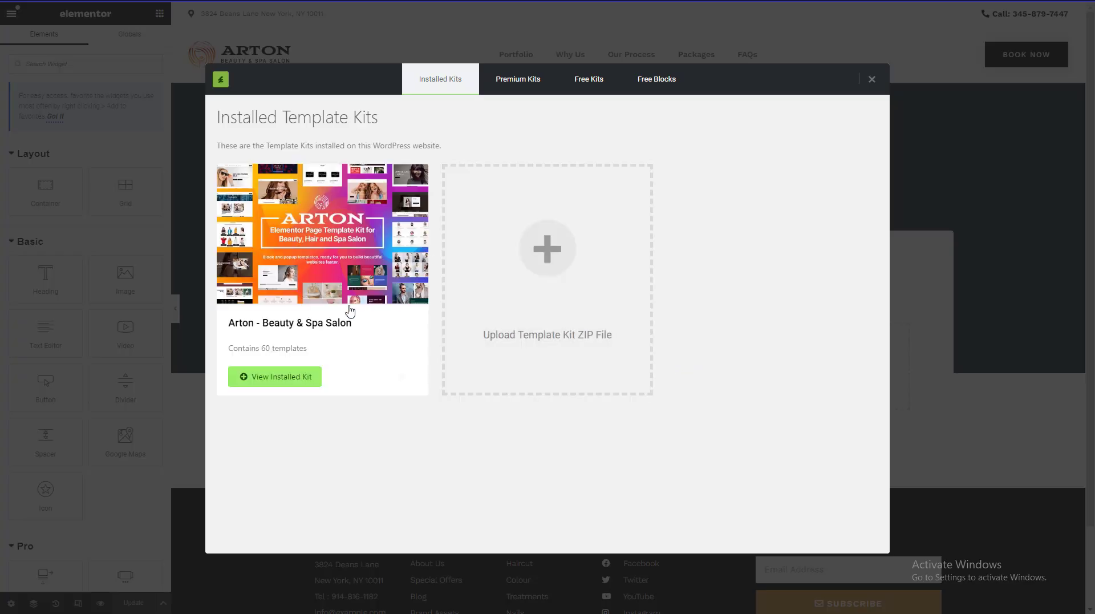
click(292, 373)
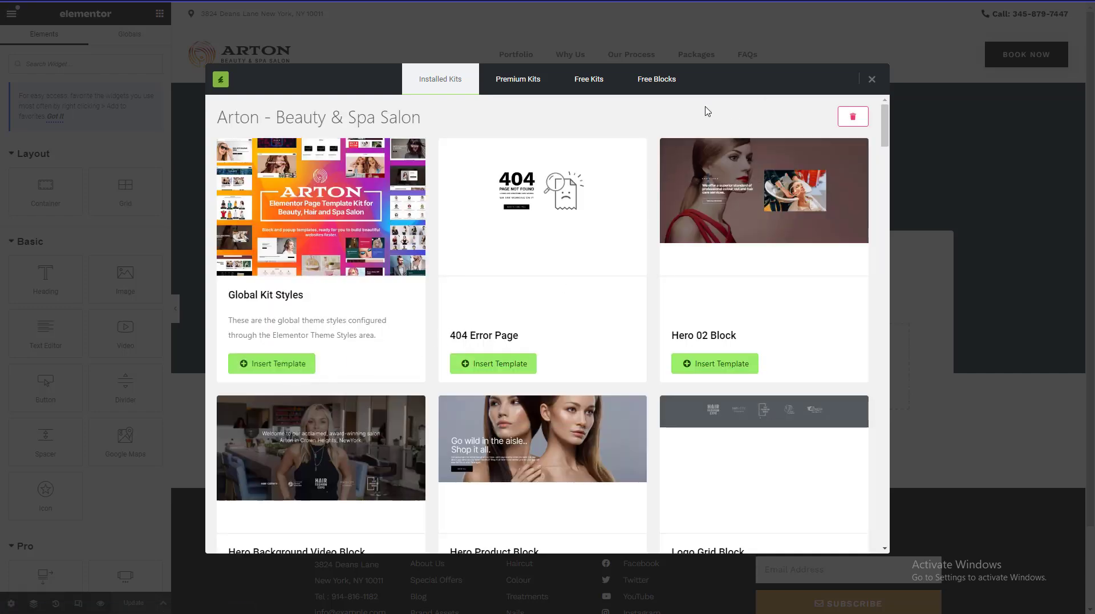
drag(886, 133, 889, 438)
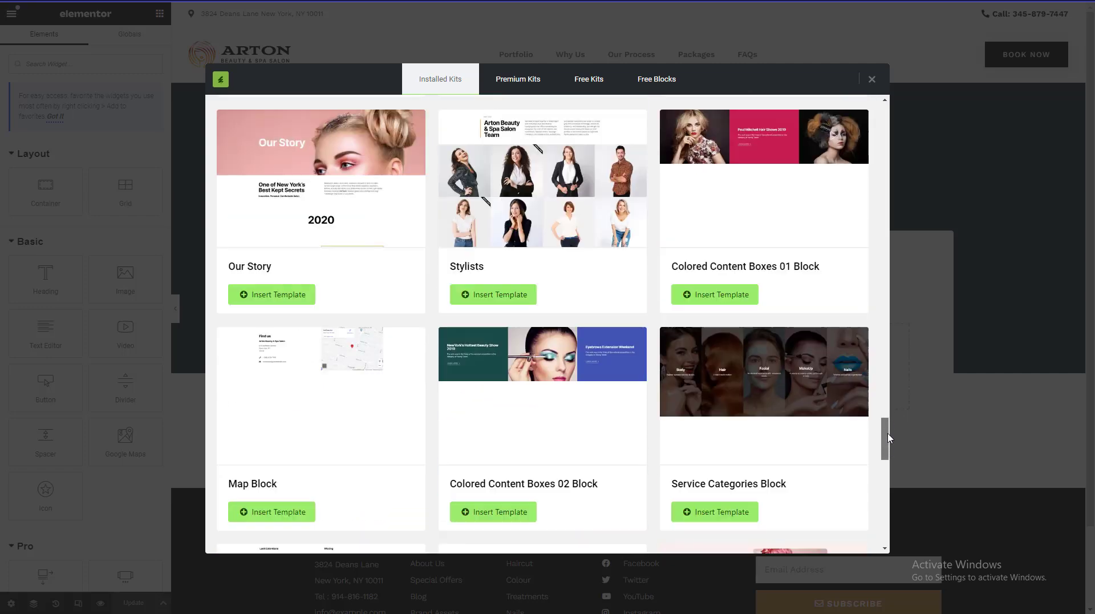
click(297, 302)
drag(886, 438, 900, 361)
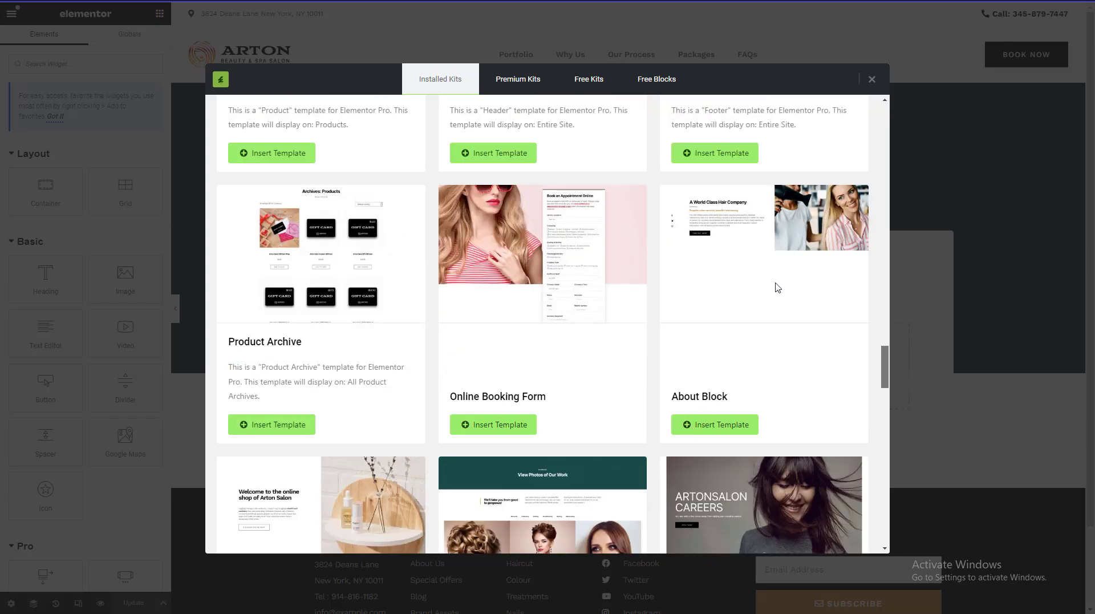
click(872, 79)
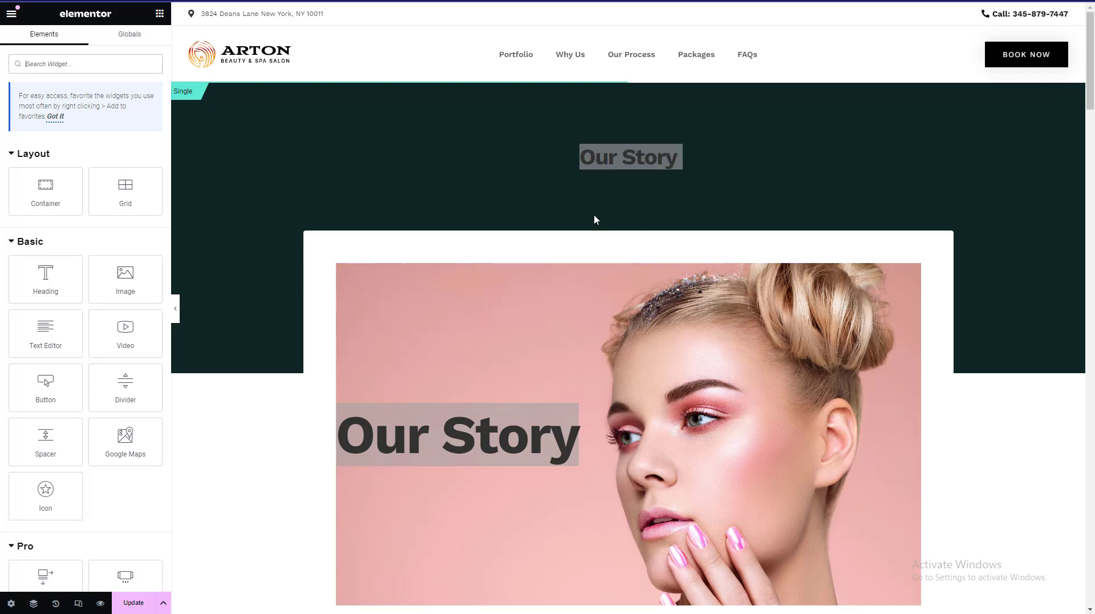
- Set the page layout to Elementor Full Width with the title hidden, and update the page
click(11, 603)
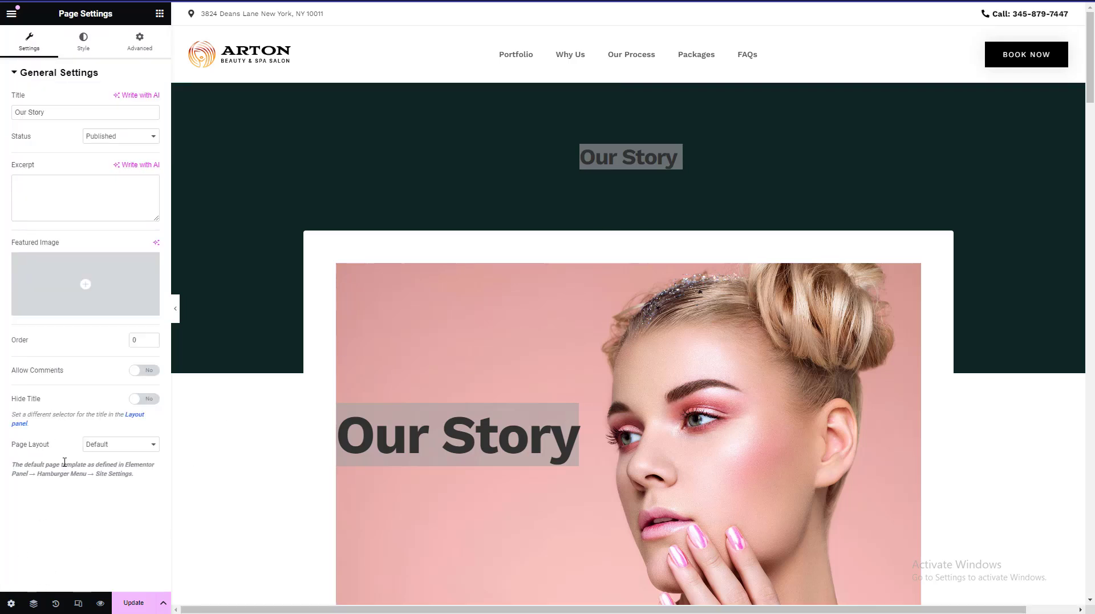
click(112, 444)
click(106, 486)
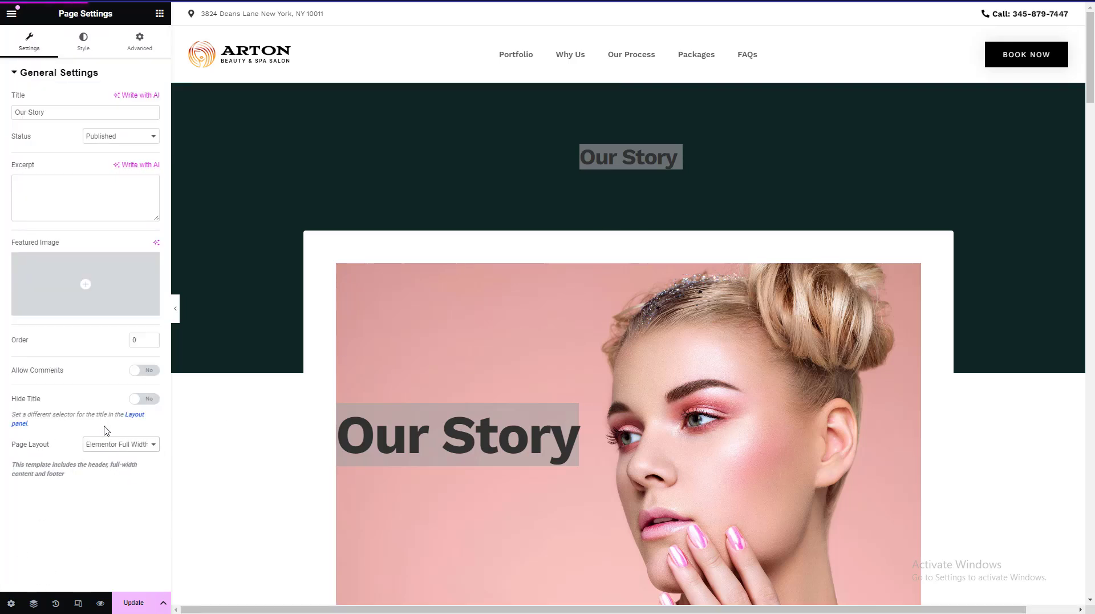
click(144, 399)
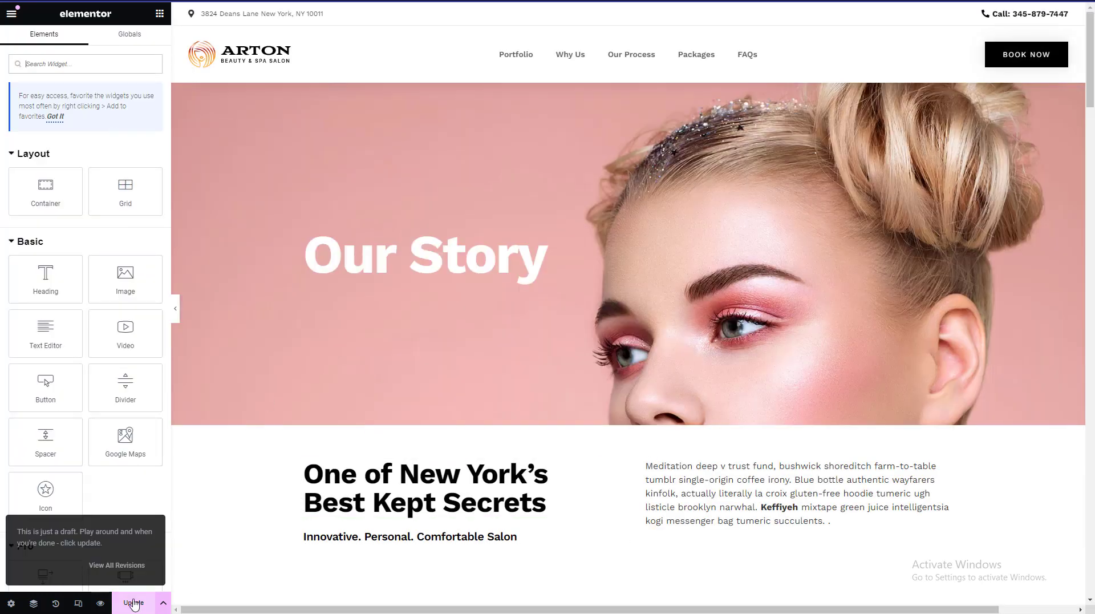
click(134, 603)
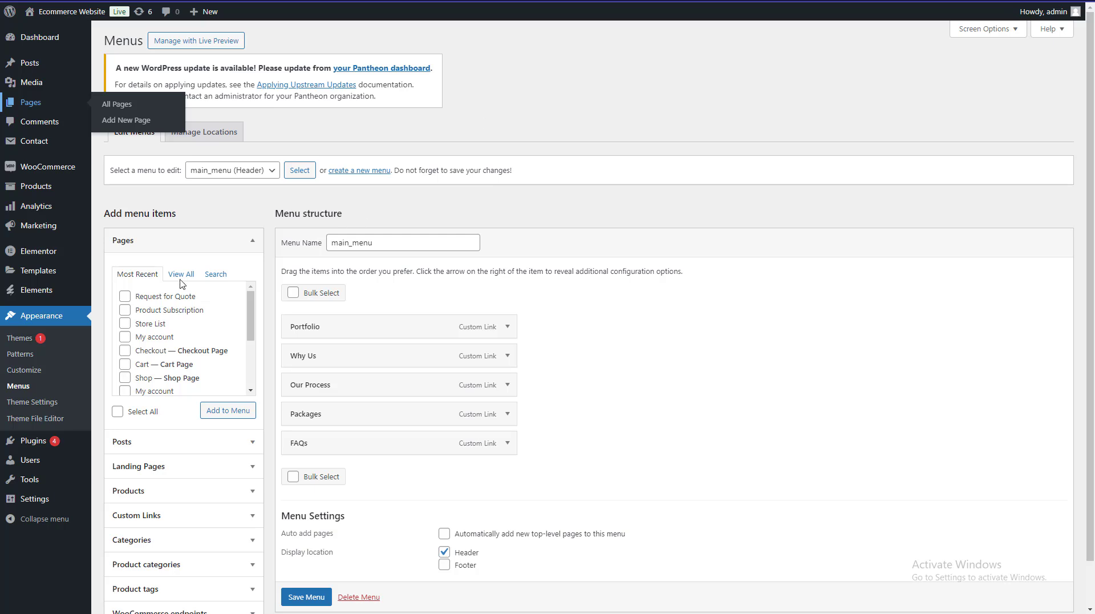
- Add the Our Story page to main_menu and move it above Portfolio as the first item
click(180, 274)
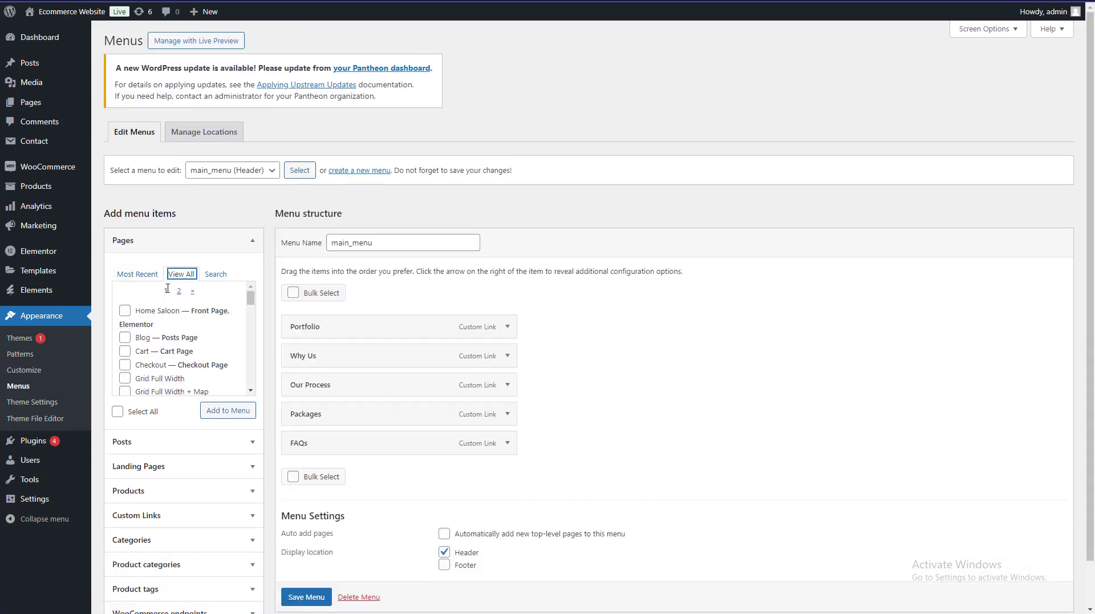
click(137, 275)
click(124, 296)
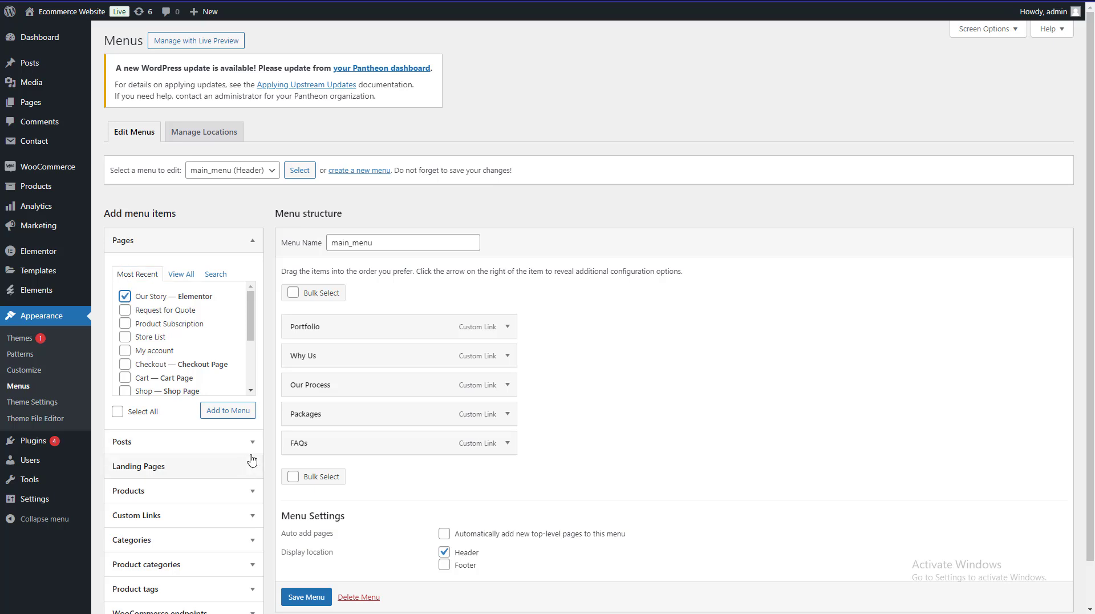
click(228, 410)
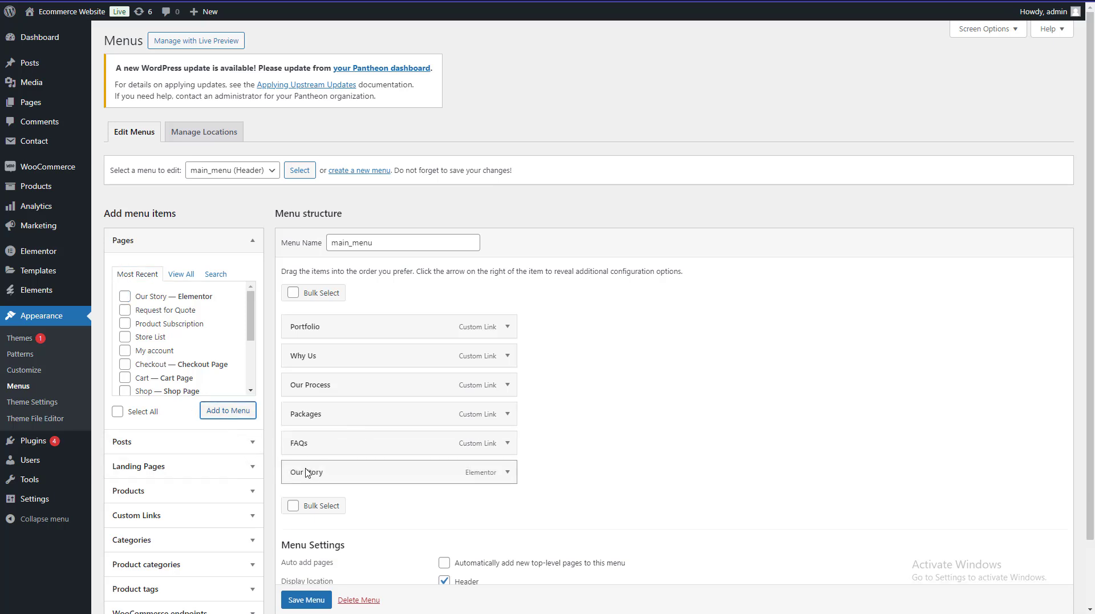
drag(306, 473, 301, 324)
- Add the Home Saloon page to main_menu as the first item, above Our Story, and save the menu
click(181, 274)
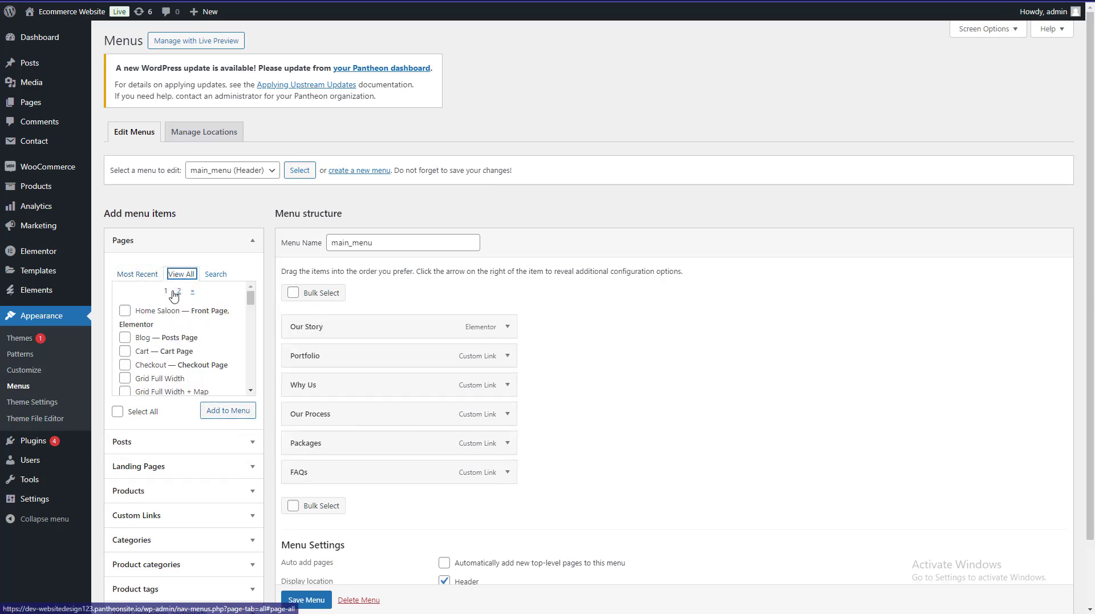
click(228, 411)
drag(310, 500, 318, 358)
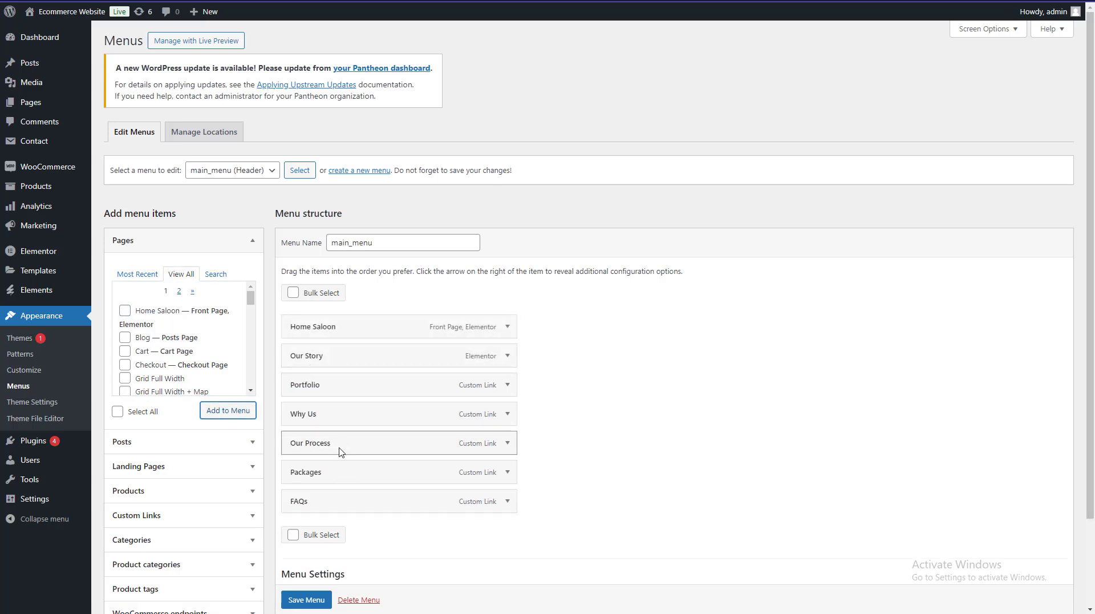
scroll(338, 448, down, 2)
click(317, 552)
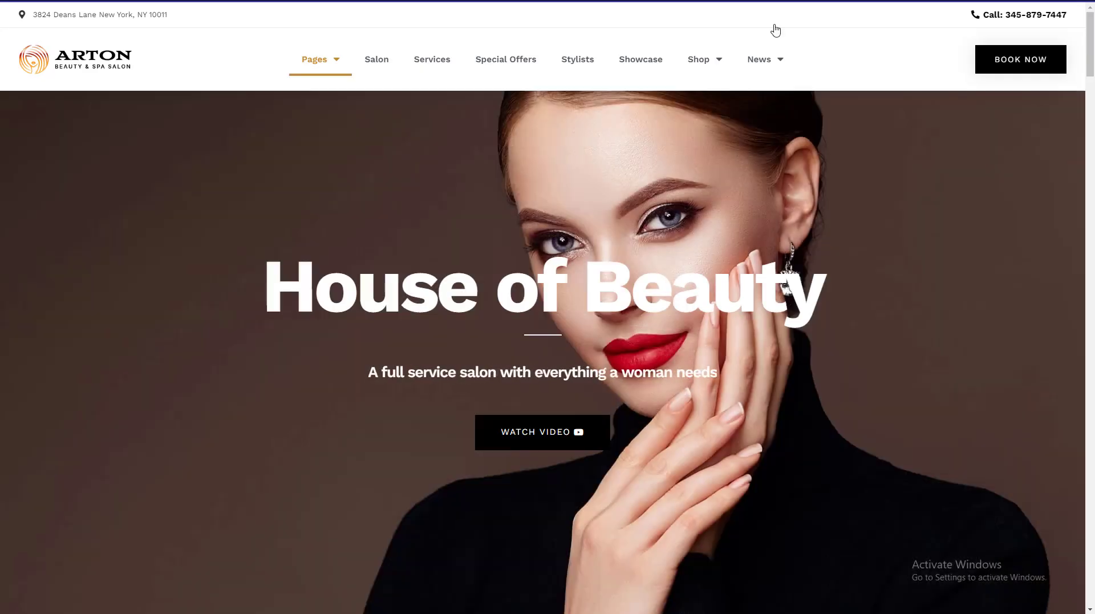
- Compare the reloaded live site's navigation with the demo site and examine the Our Story page's sections
mouse_move(784, 47)
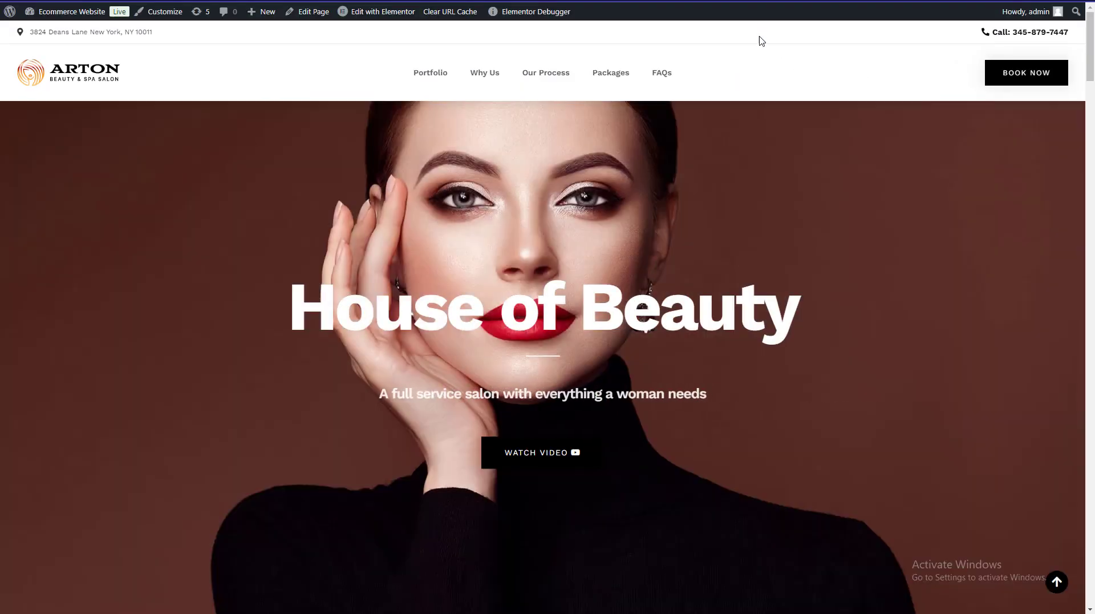
key(F5)
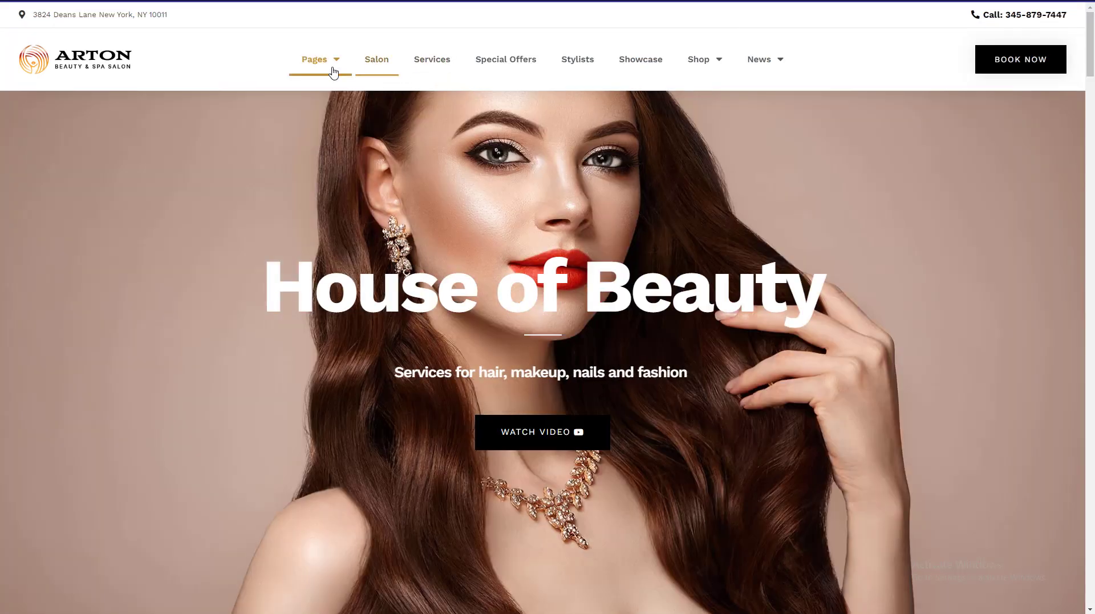
mouse_move(333, 71)
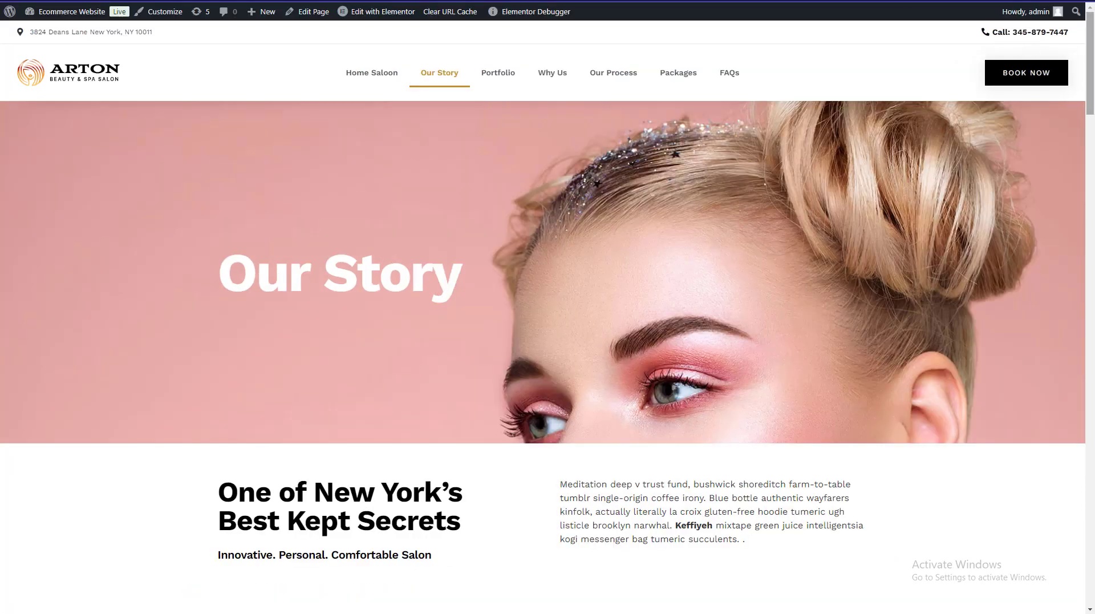
scroll(853, 4, down, 10)
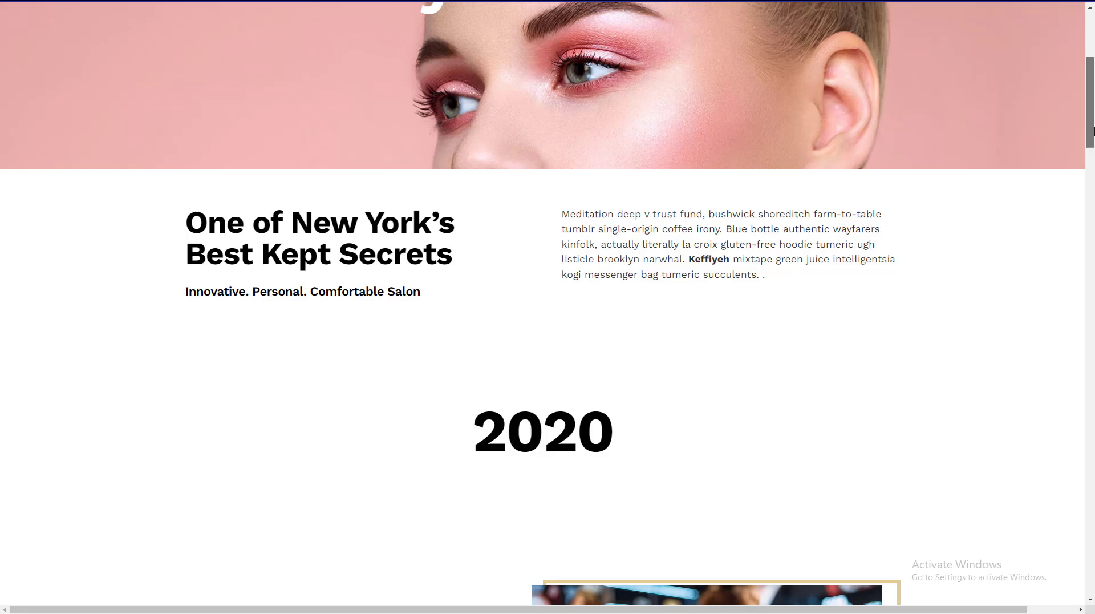
scroll(1010, 190, down, 20)
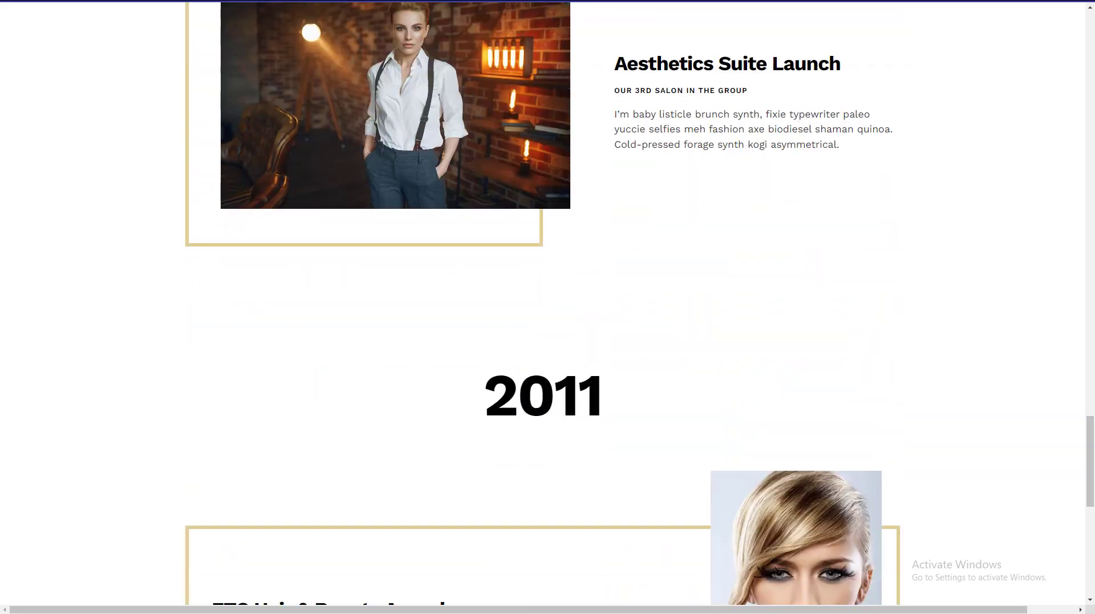
scroll(807, 205, up, 10)
scroll(816, 191, down, 15)
scroll(816, 191, up, 20)
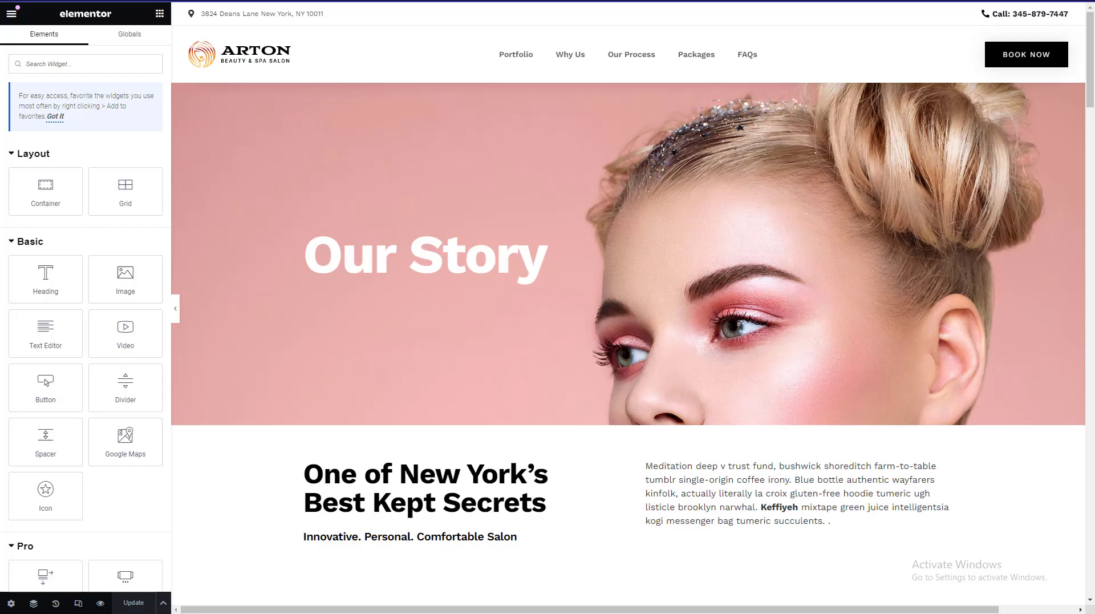
- Insert the About Block template from the Arton kit at the end of the Our Story page in Elementor
scroll(884, 364, down, 20)
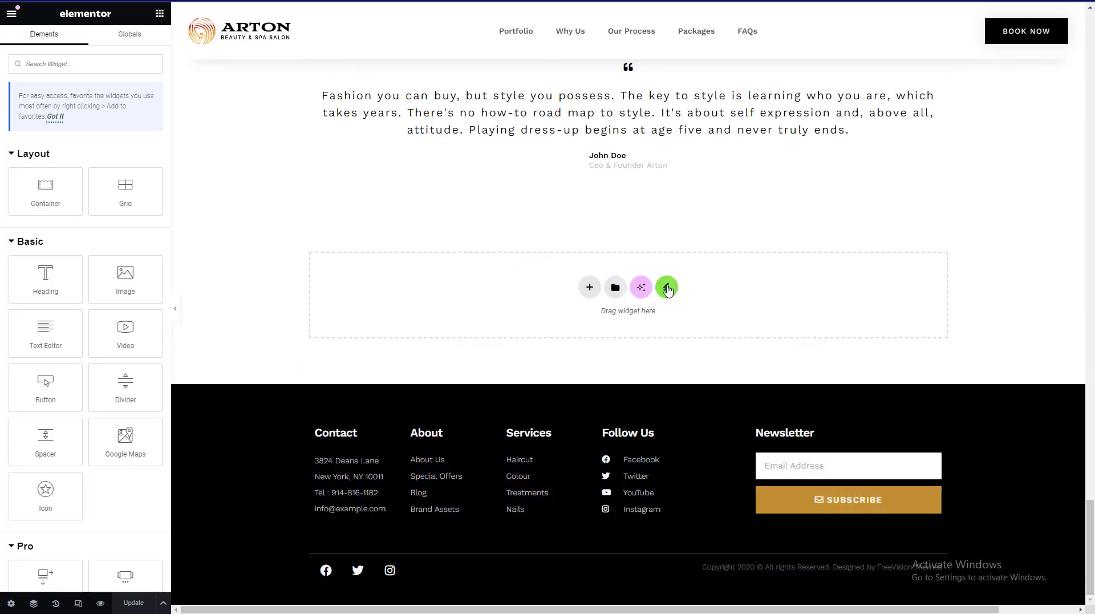
click(667, 287)
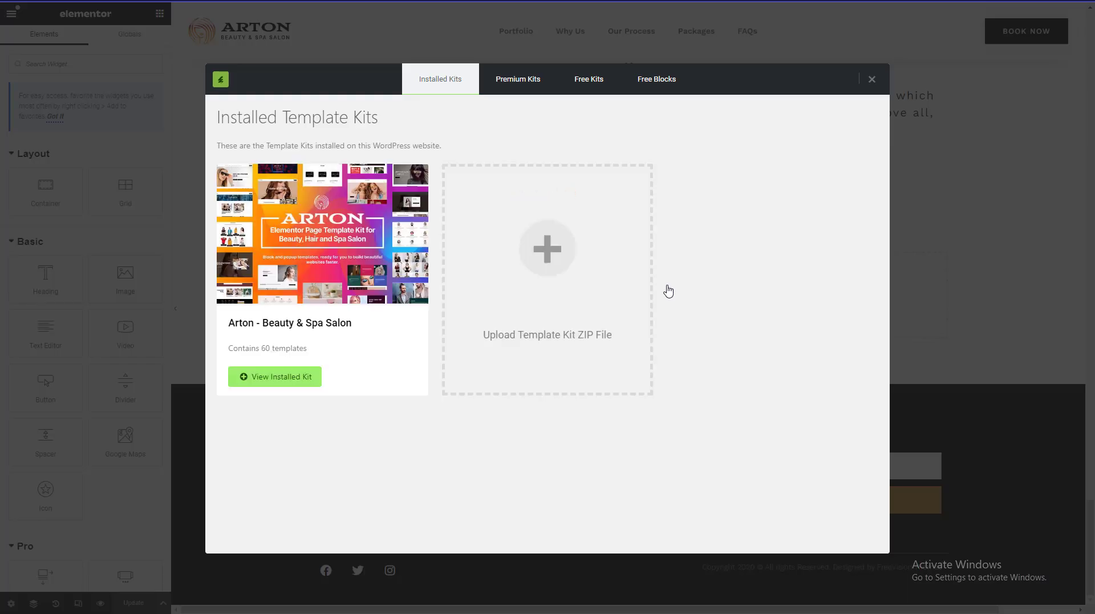
click(257, 376)
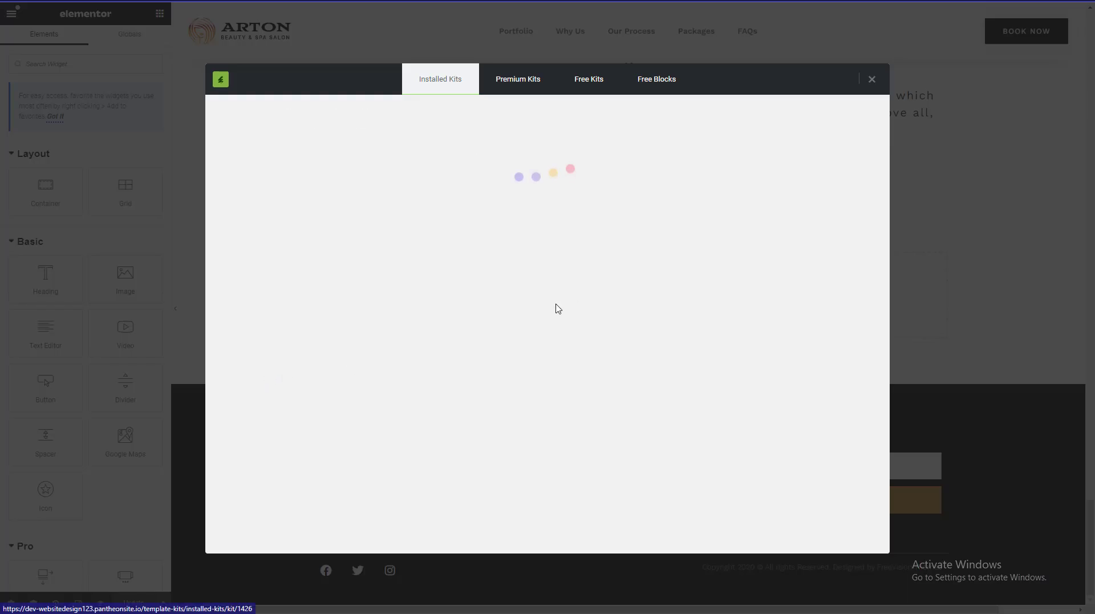
key(ctrl+f)
text(about)
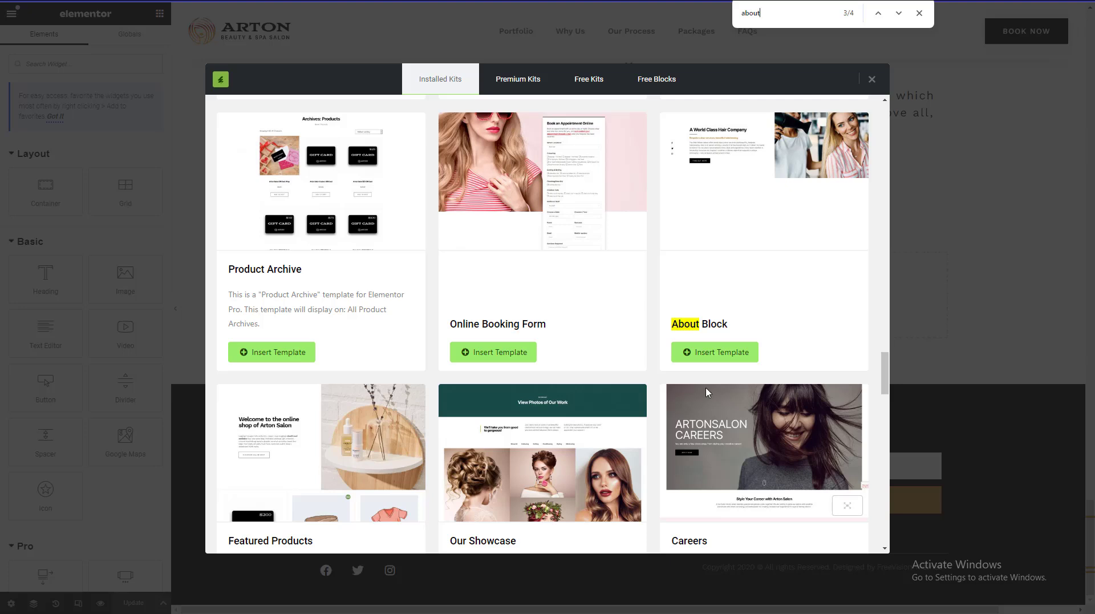
click(720, 352)
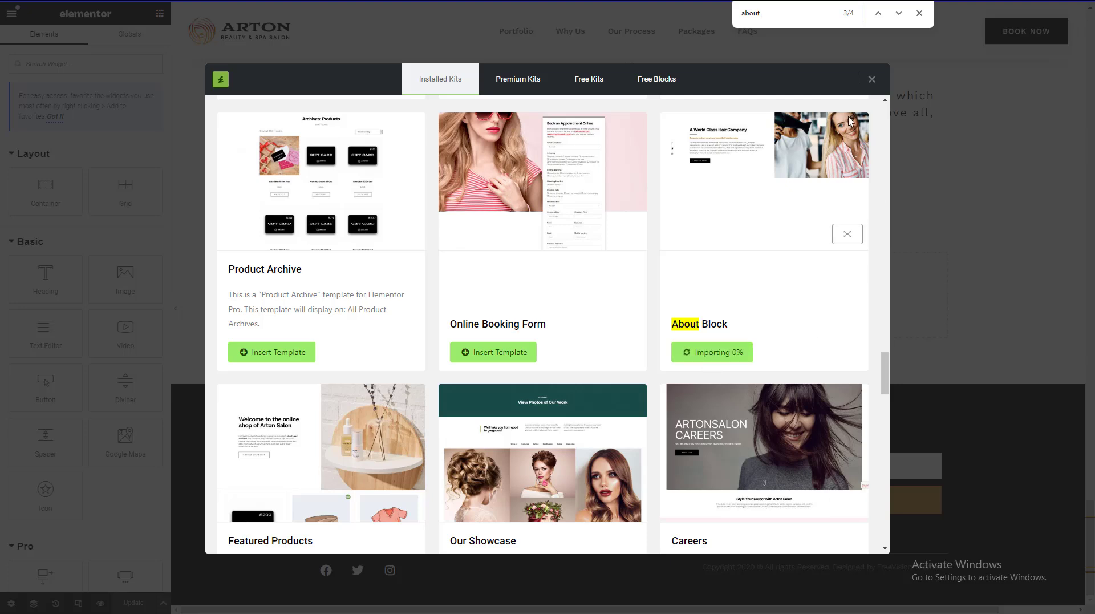
click(919, 13)
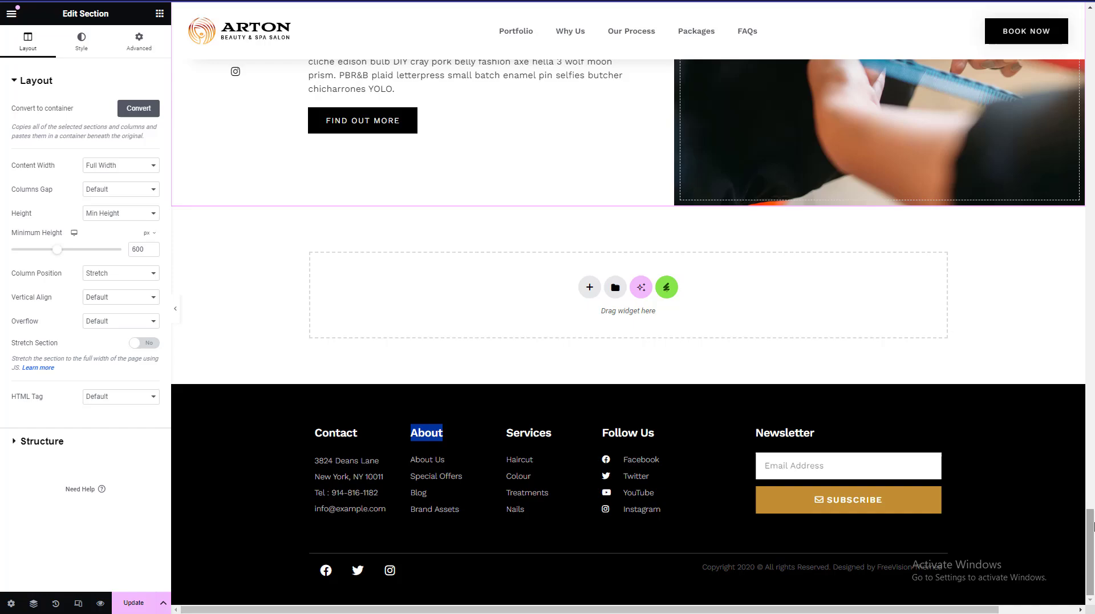
- Move the About section above all other sections of the page using the Navigator
drag(1091, 525, 1093, 459)
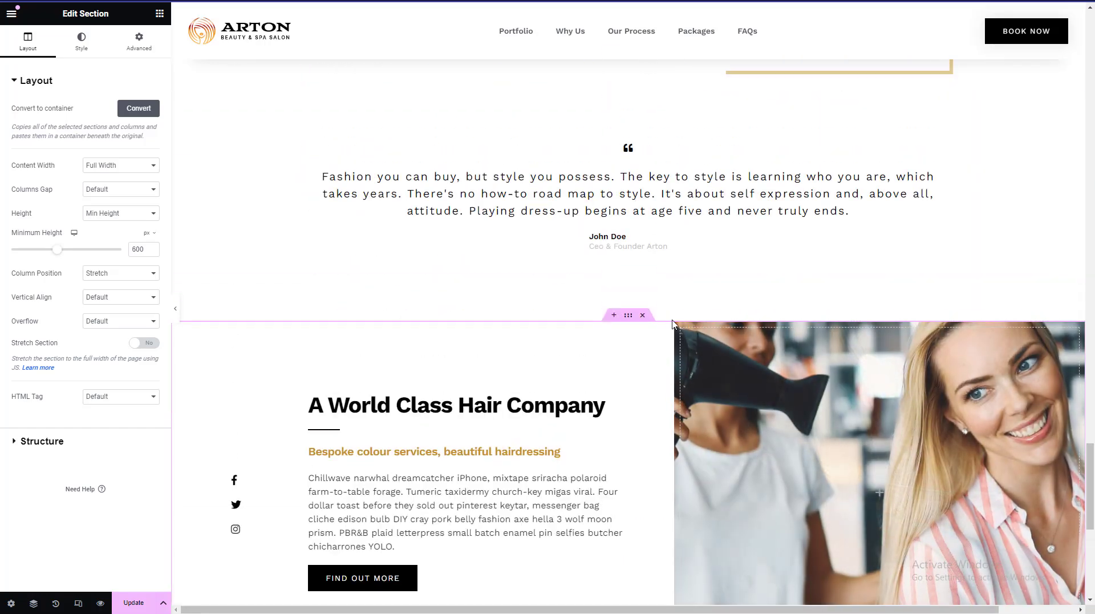
right_click(653, 262)
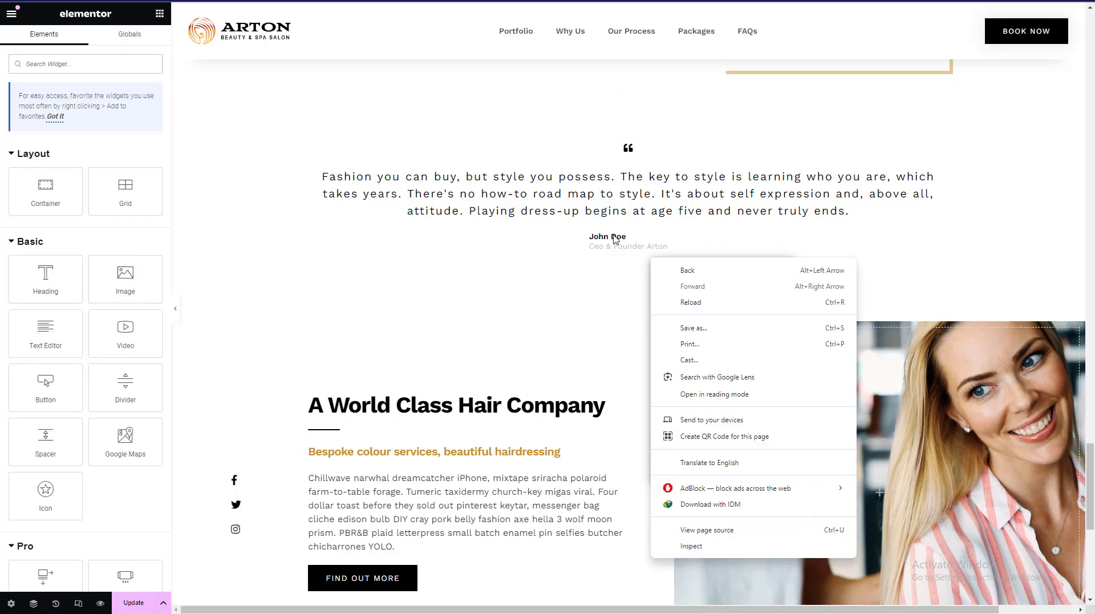
right_click(609, 184)
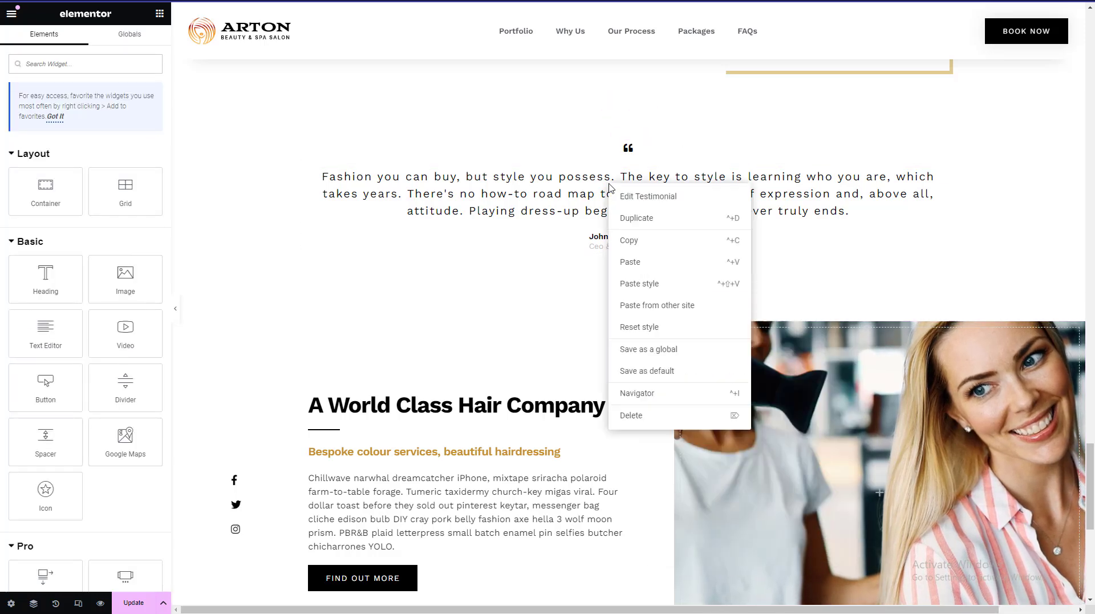
click(638, 393)
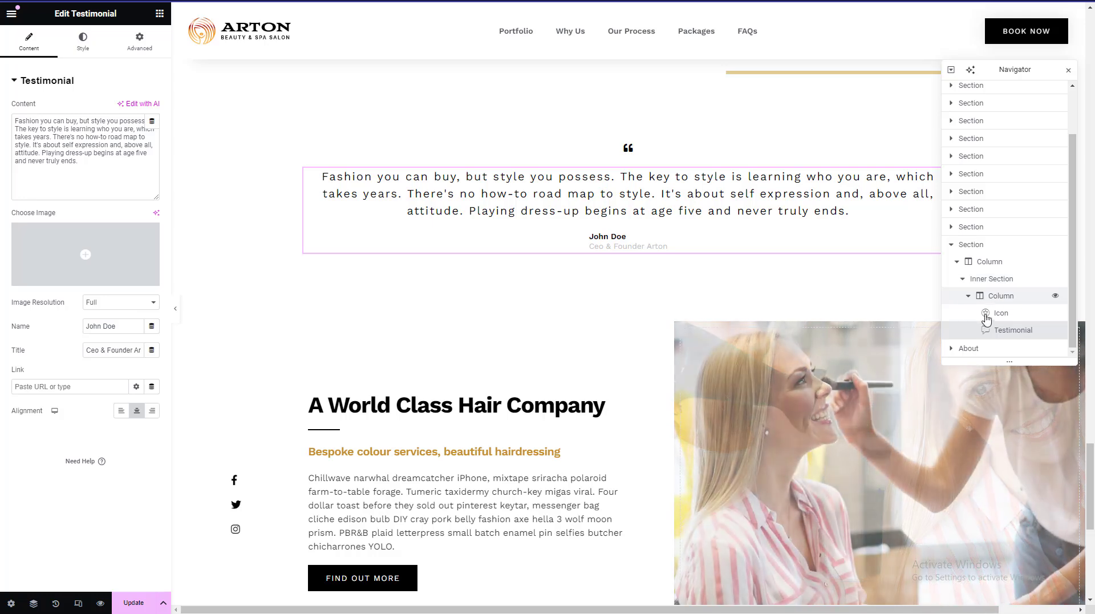
click(968, 348)
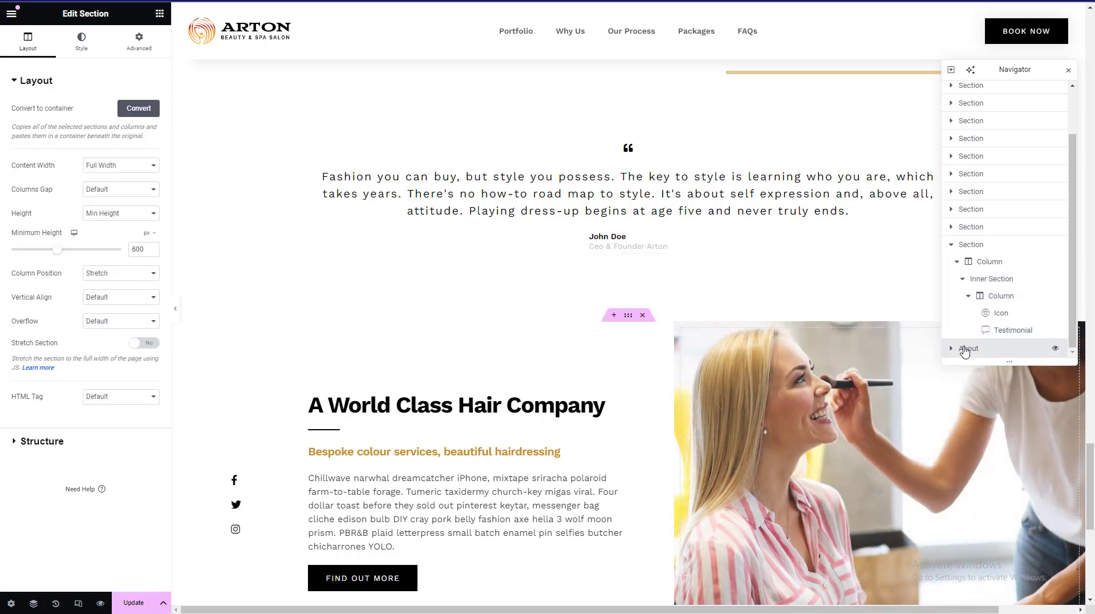
click(950, 244)
drag(975, 324, 987, 91)
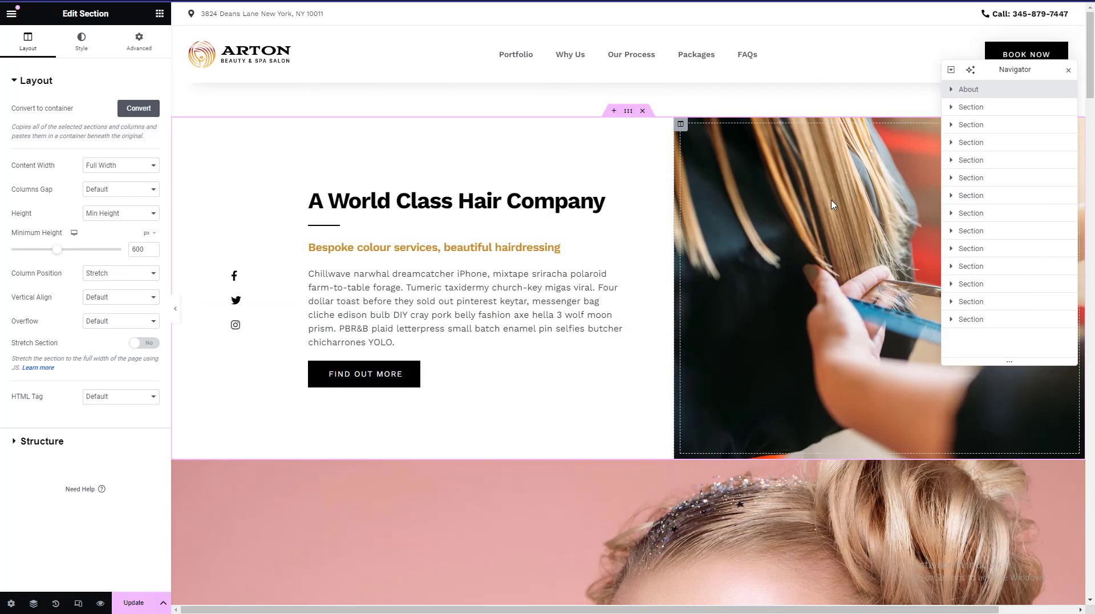
- Move the About section directly below the Our Story hero section, update the page, and review the order on the live site
drag(990, 96, 992, 107)
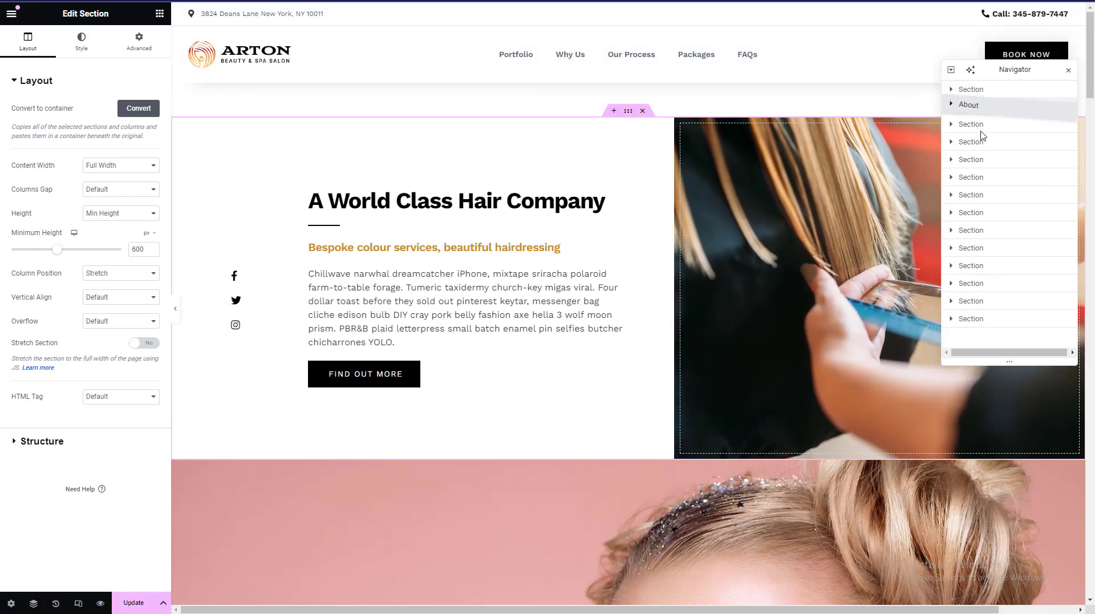
scroll(1094, 129, down, 8)
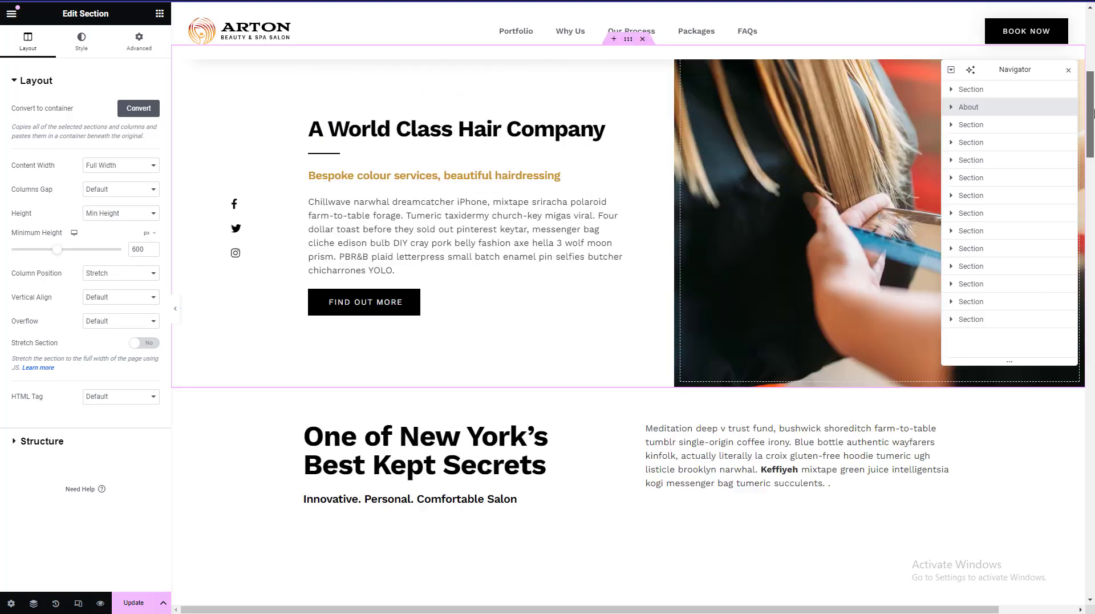
click(152, 603)
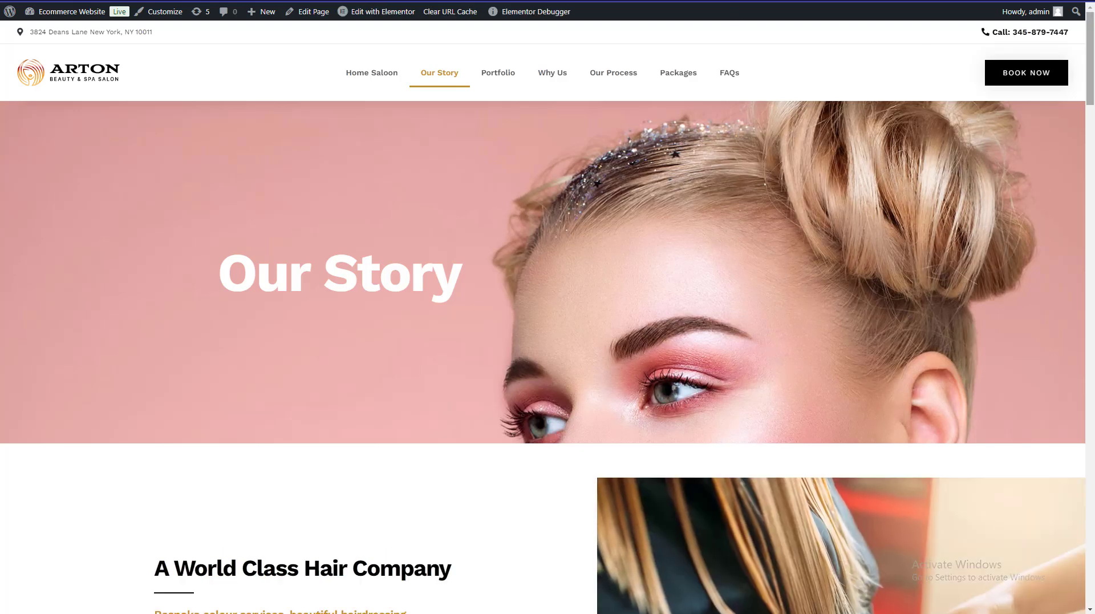
scroll(733, 20, down, 10)
scroll(642, 10, up, 4)
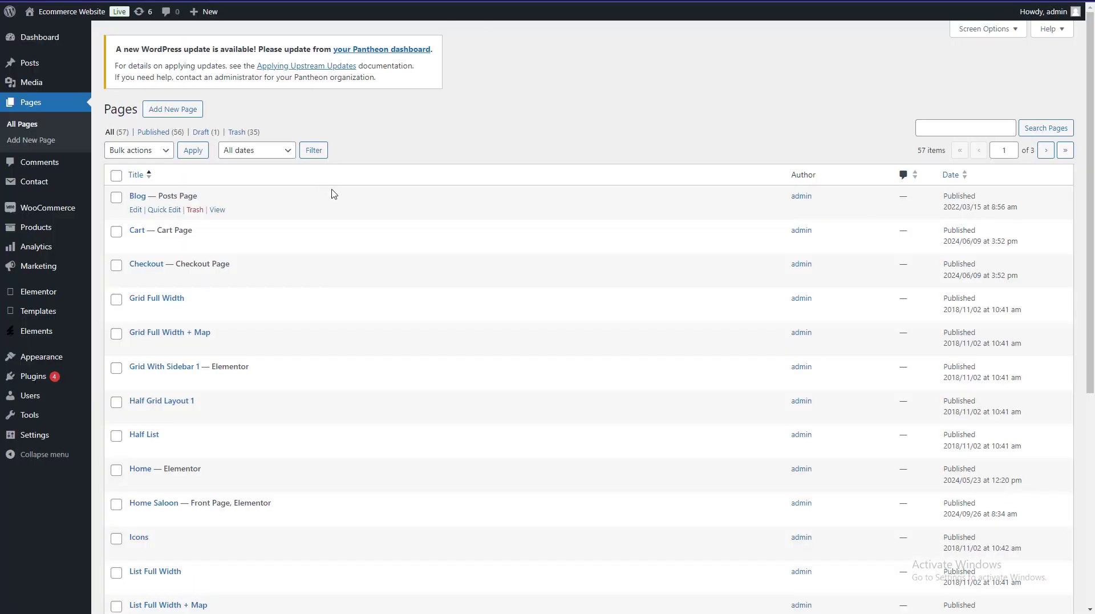
- Select the four duplicate My Account pages in the Pages list, leaving out the assigned My Account Page
scroll(268, 278, down, 10)
scroll(285, 279, up, 10)
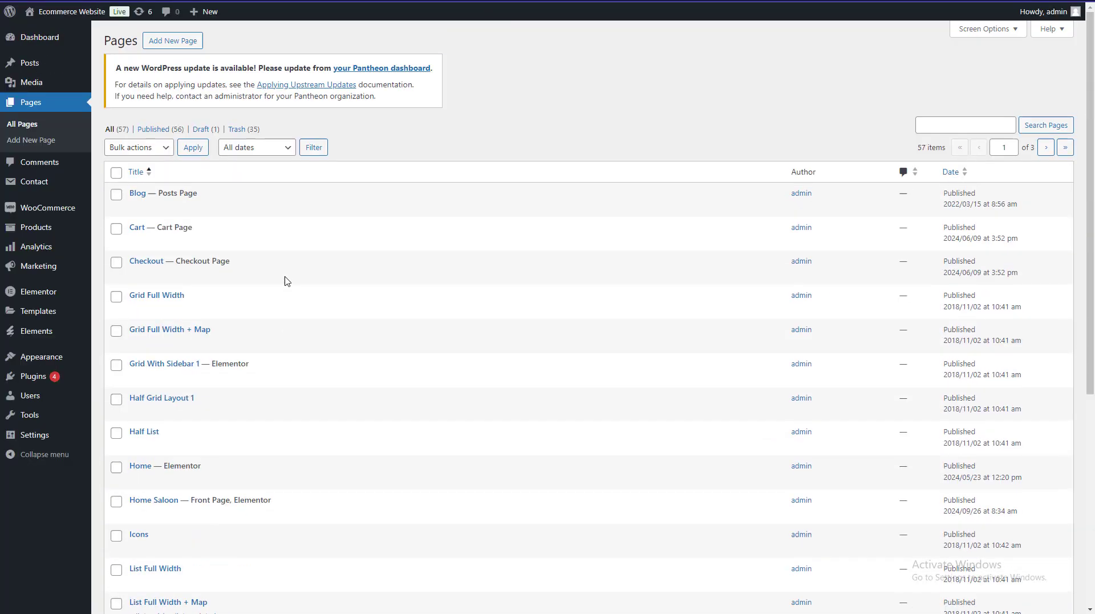
scroll(285, 280, down, 10)
click(116, 402)
click(116, 436)
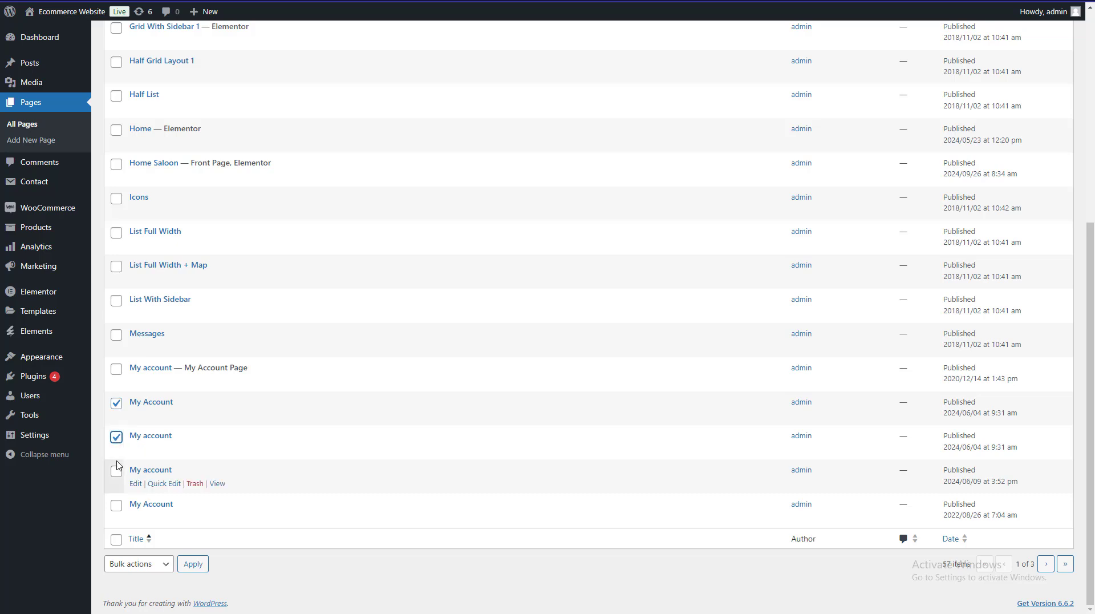
click(116, 471)
click(116, 505)
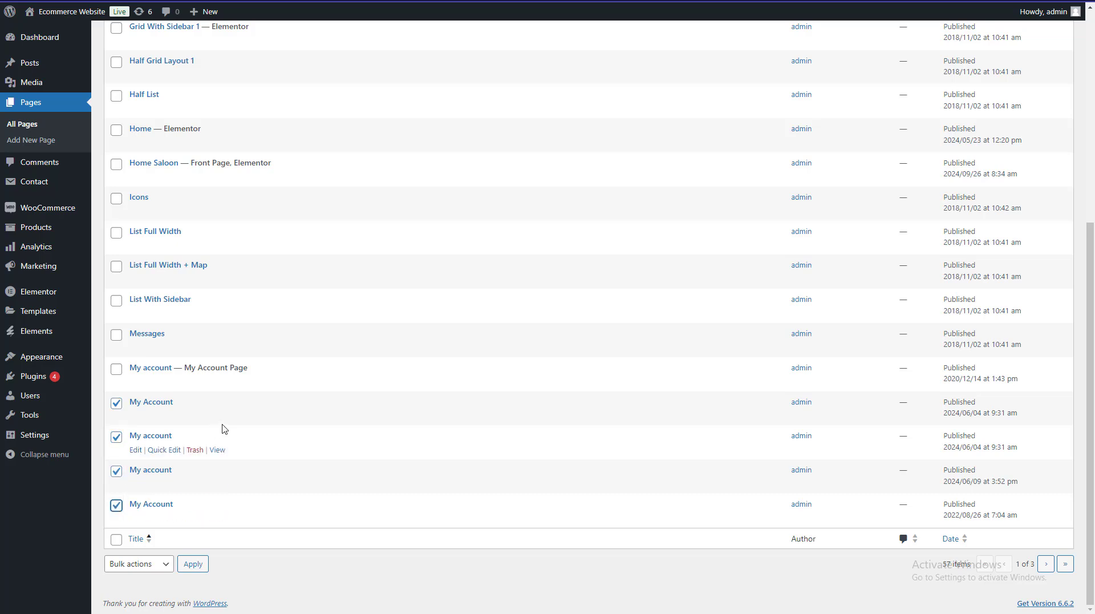
- Add the Messages, List With Sidebar, List Full Width + Map, List Full Width and Icons pages to the selection
click(116, 334)
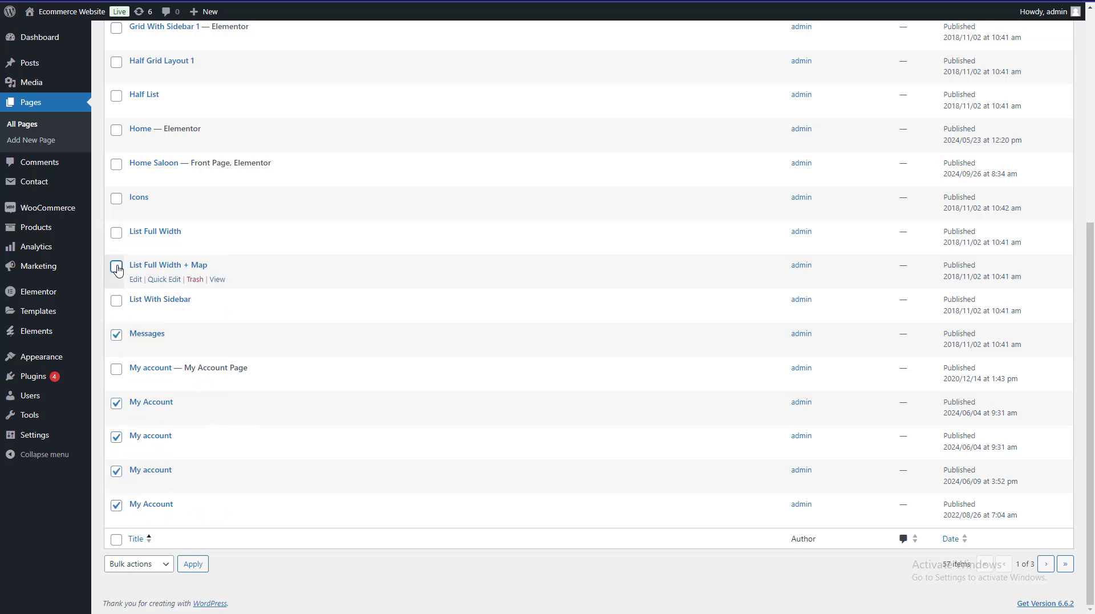
click(115, 300)
click(116, 266)
click(116, 232)
click(115, 197)
- Add the Grid Full Width + Map and Grid Full Width pages to the selection and try to move all selected pages to the trash
scroll(183, 270, up, 6)
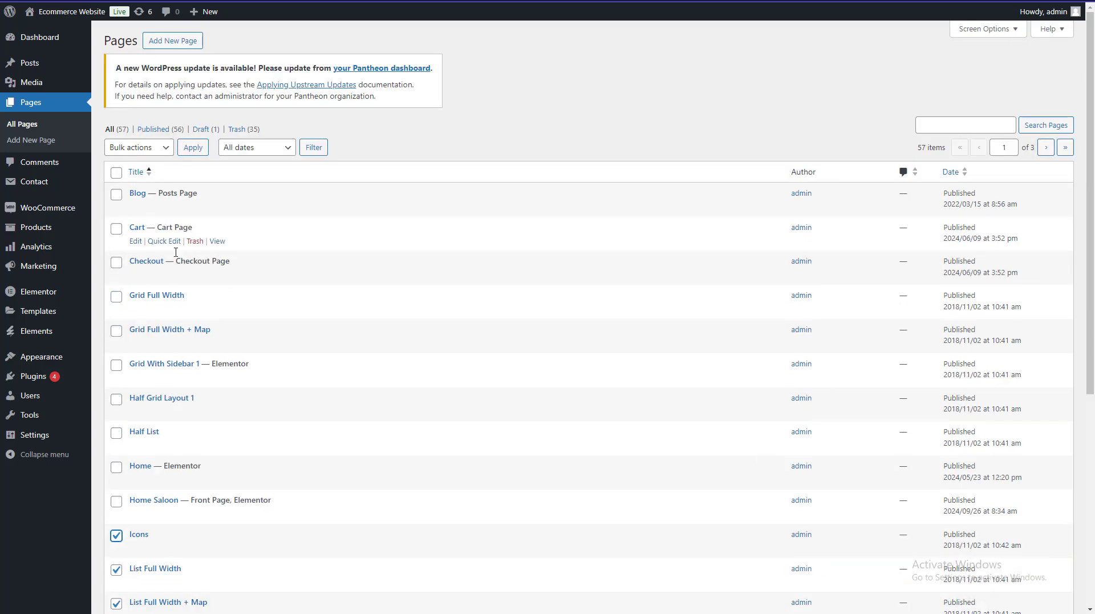
click(116, 330)
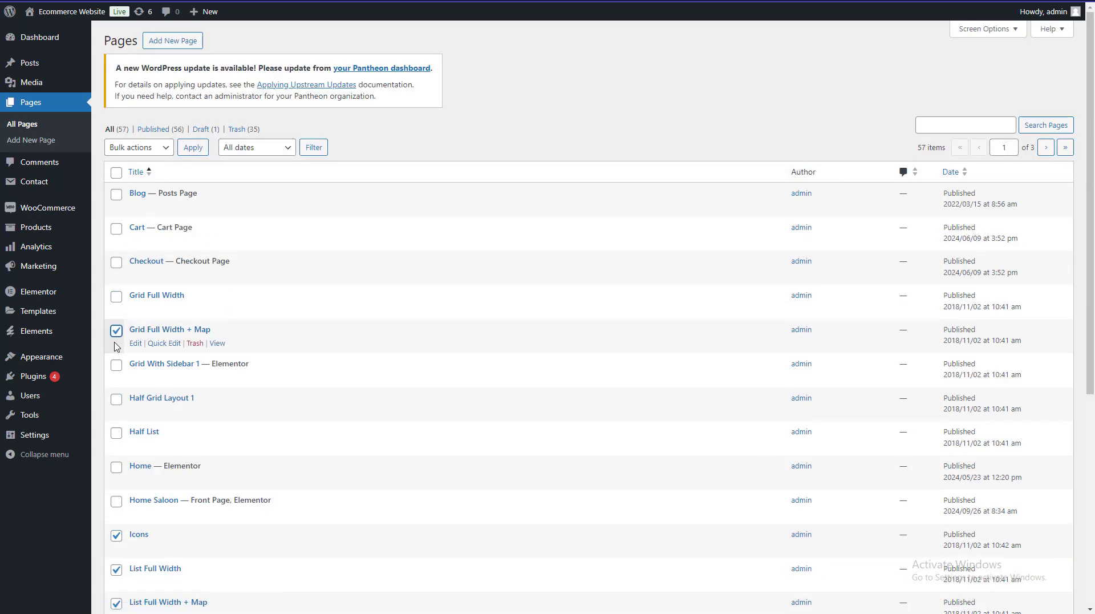
click(116, 296)
click(166, 149)
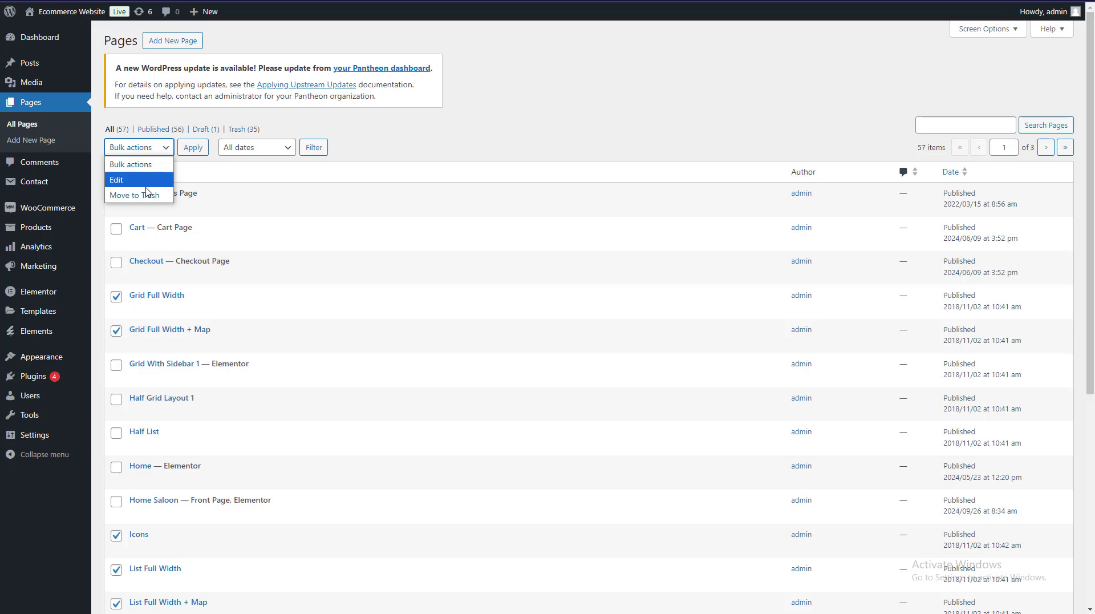
click(146, 192)
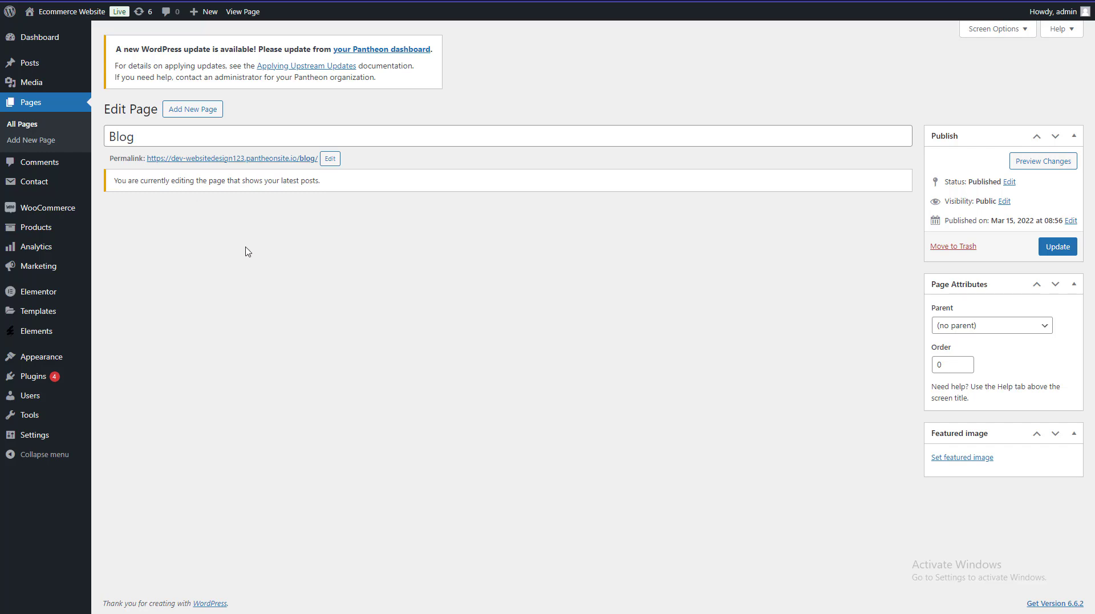
key(alt+Left)
- Search the existing pages for Contact, and publish a new page titled Contact Us
click(945, 124)
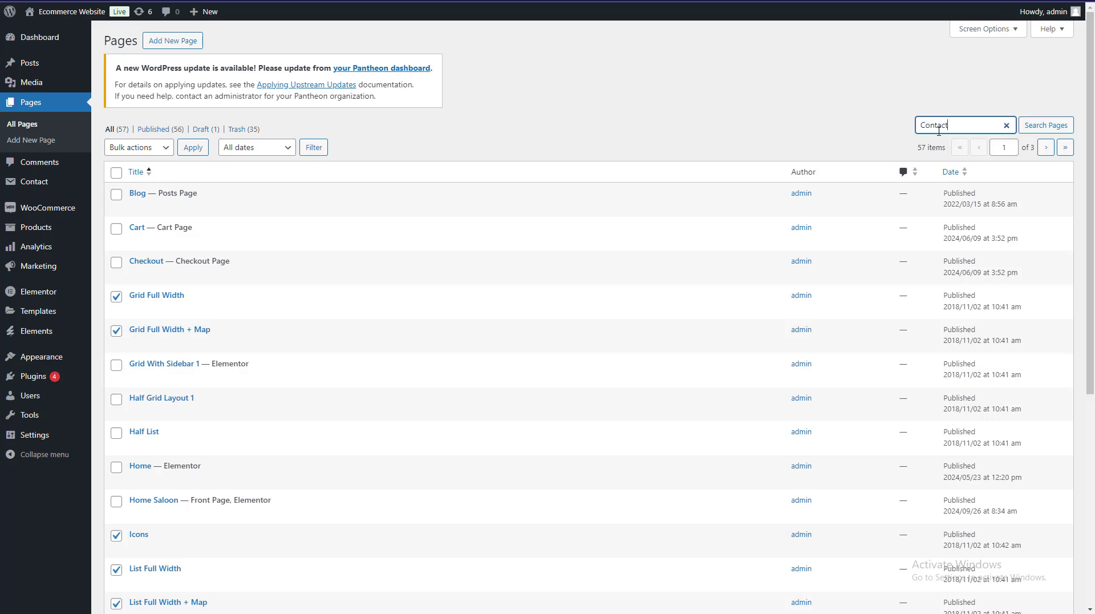
key(Return)
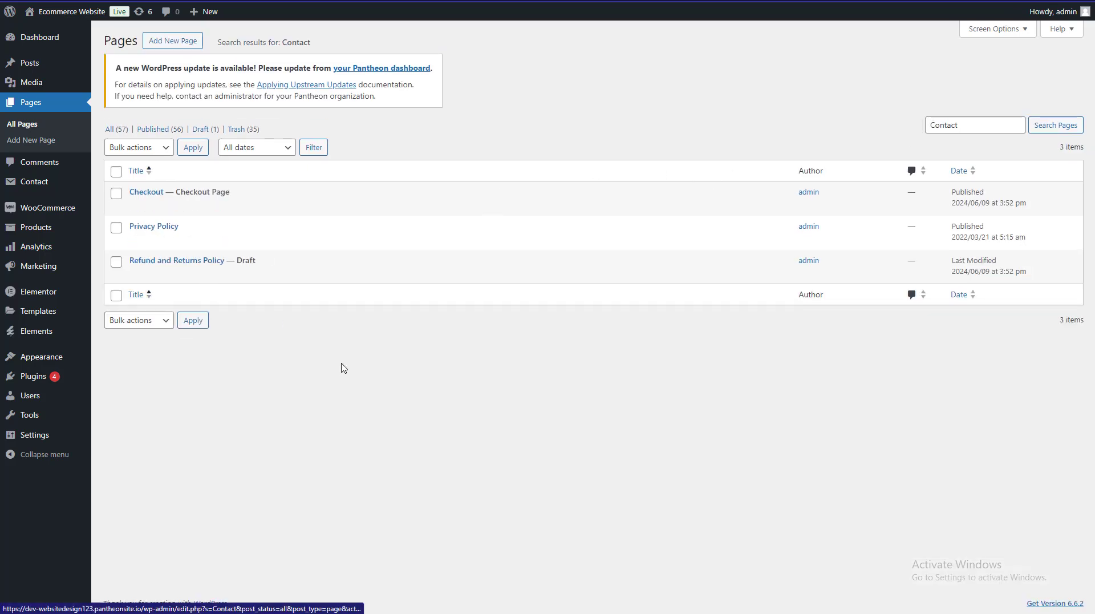
click(181, 40)
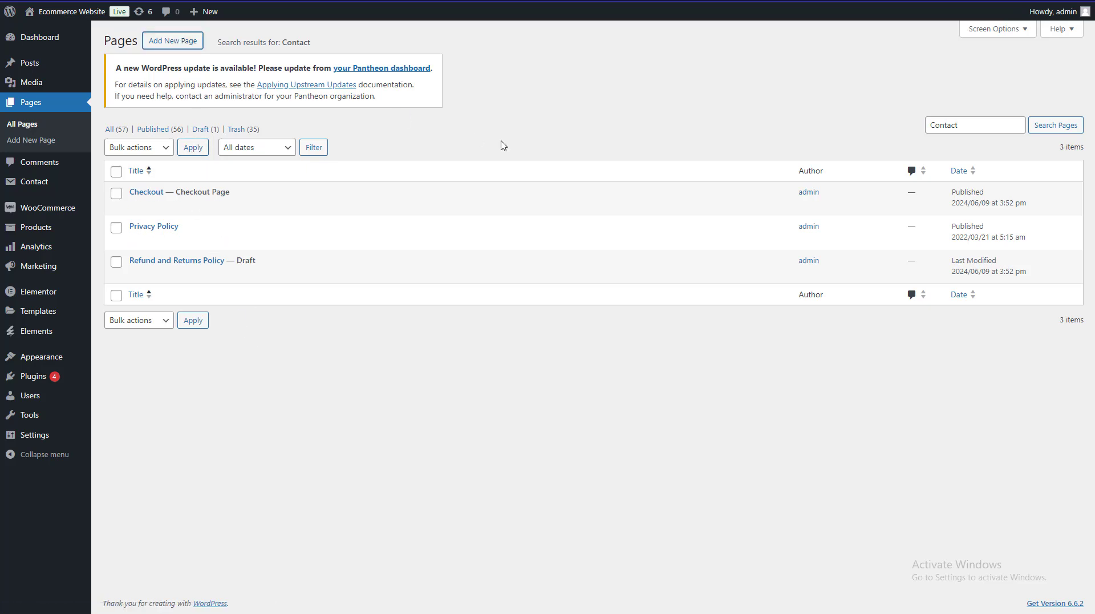
text(C)
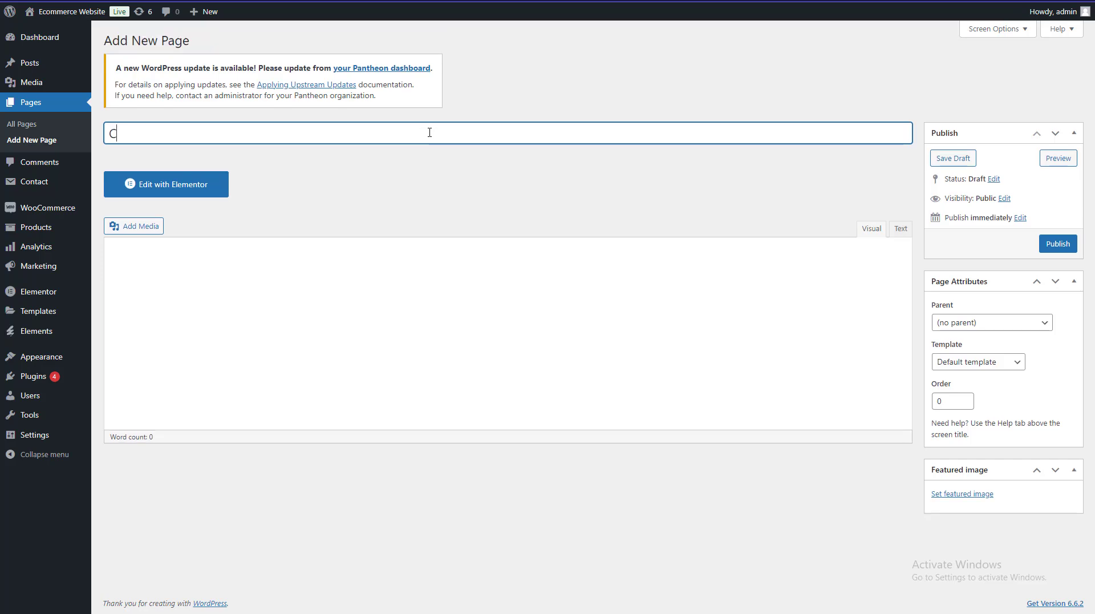
text(ontact Us)
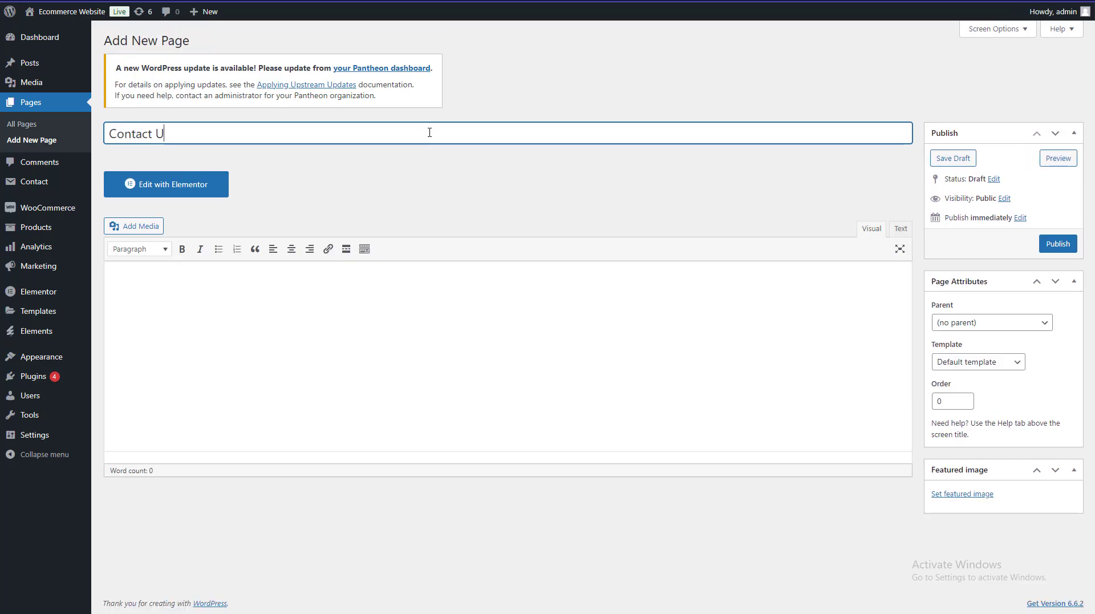
click(1064, 244)
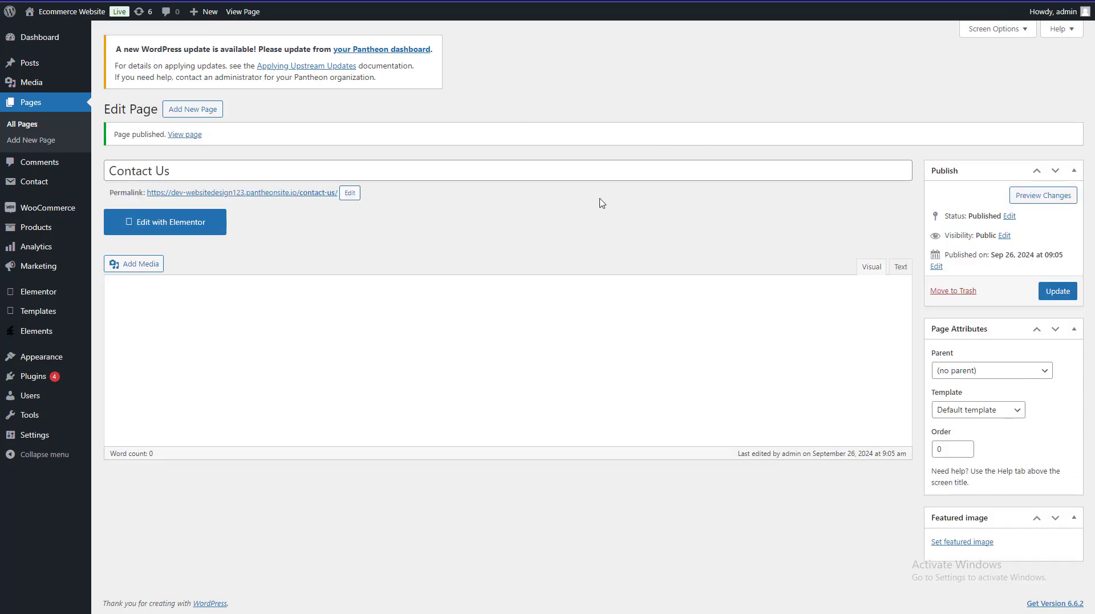
- Open the Contact Us page for editing with Elementor and look over the demo site's Our Story page
click(190, 227)
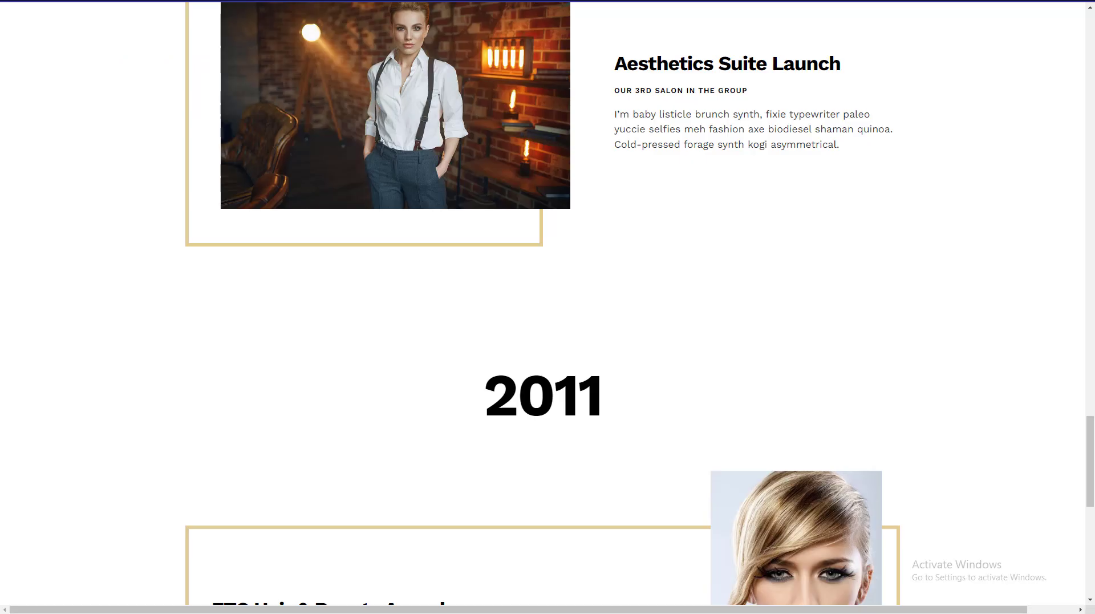
scroll(679, 91, up, 15)
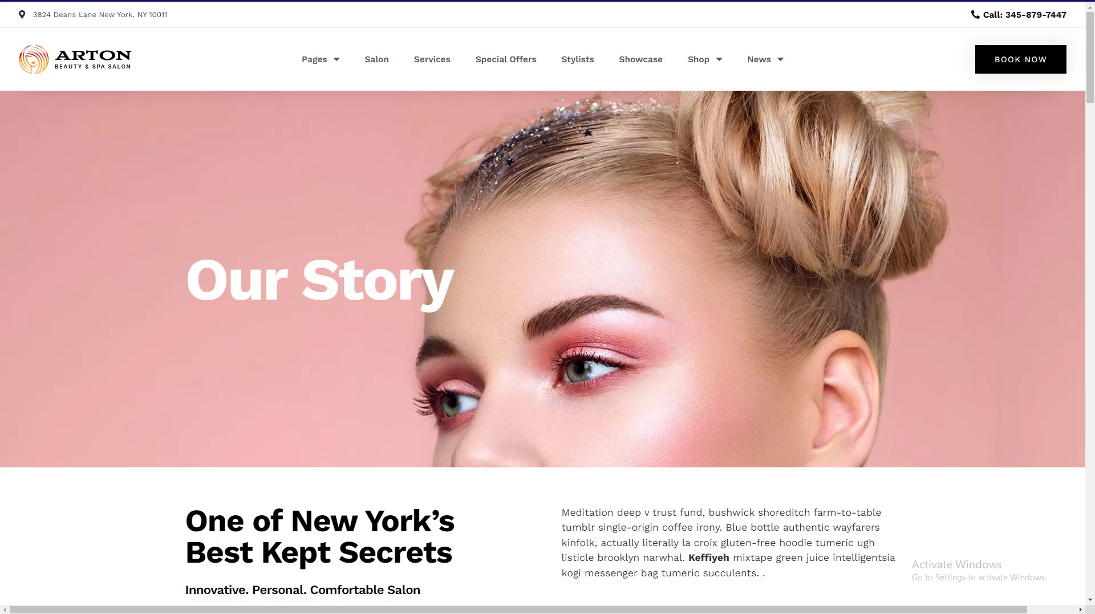
scroll(1020, 91, down, 15)
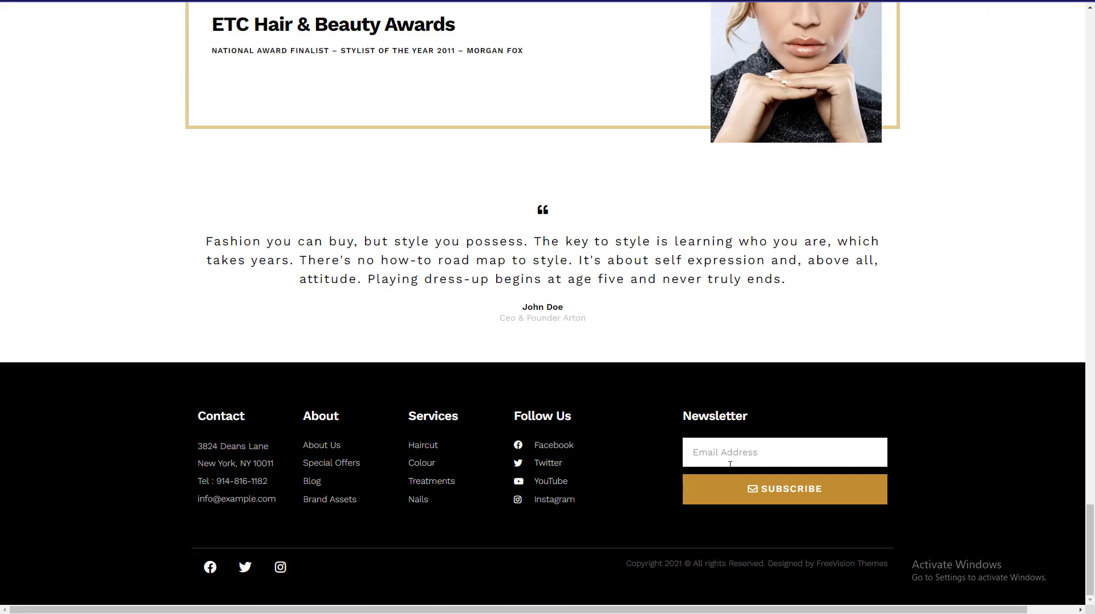
key(ctrl+Tab)
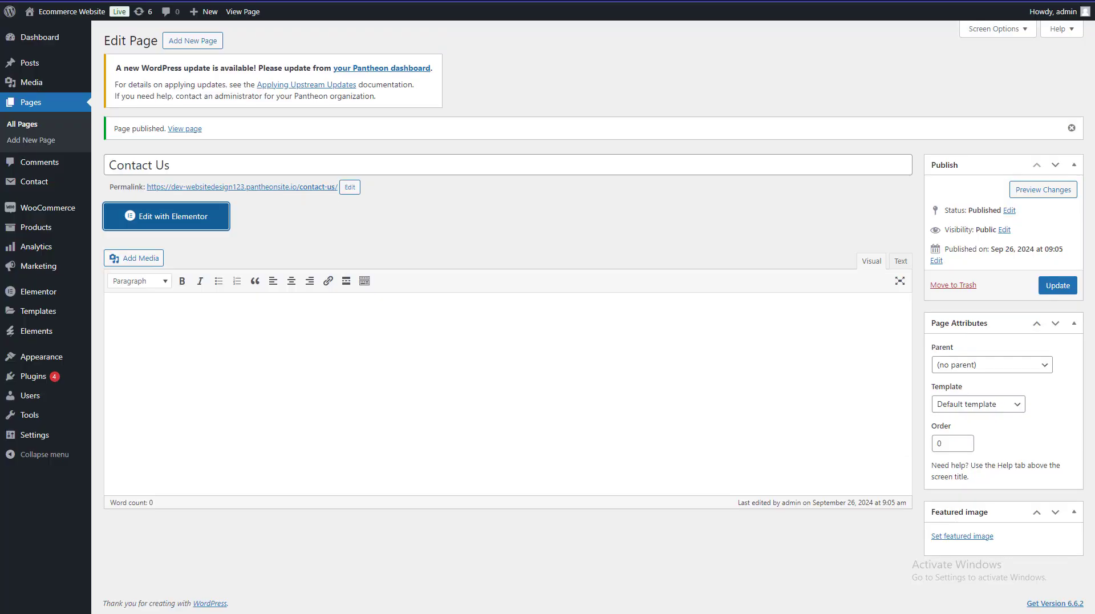
click(191, 224)
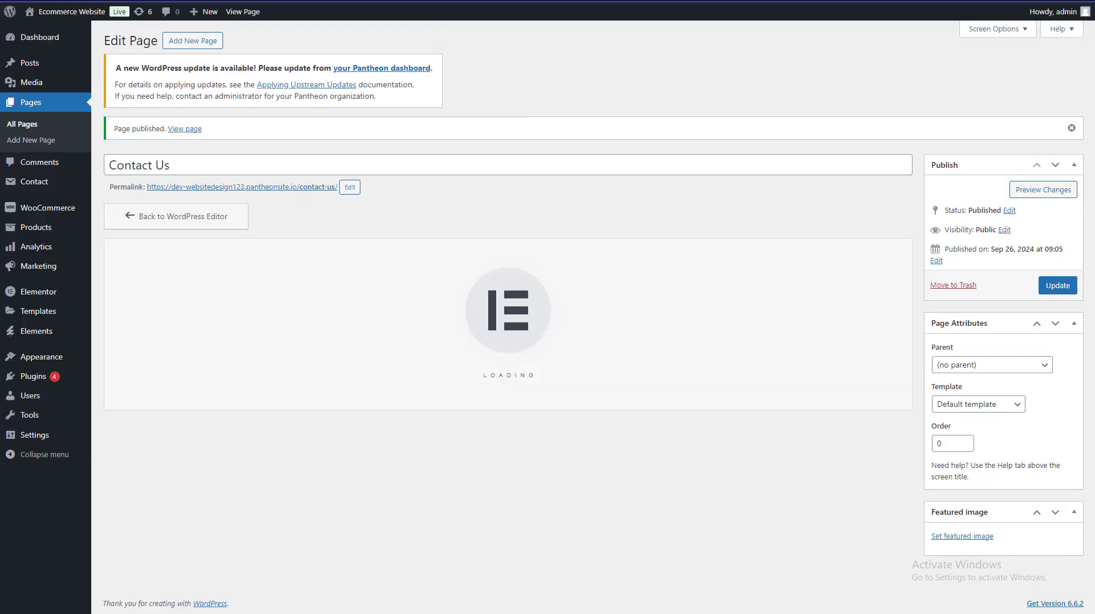
- Find the Contact template in the installed Arton kit and insert it into the Contact Us page
key(ctrl+Tab)
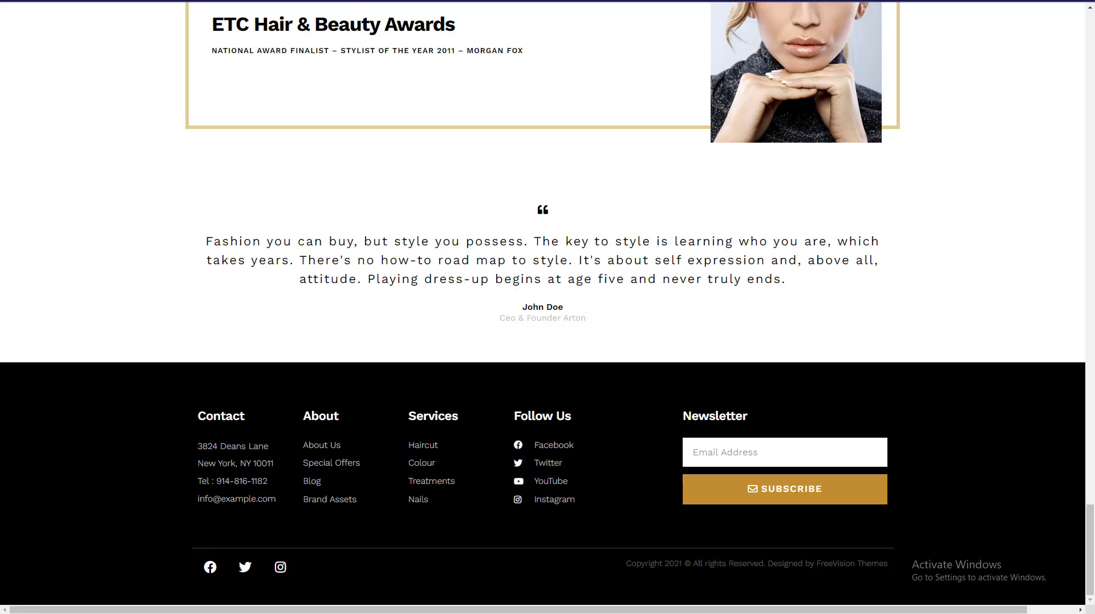
key(ctrl+Tab)
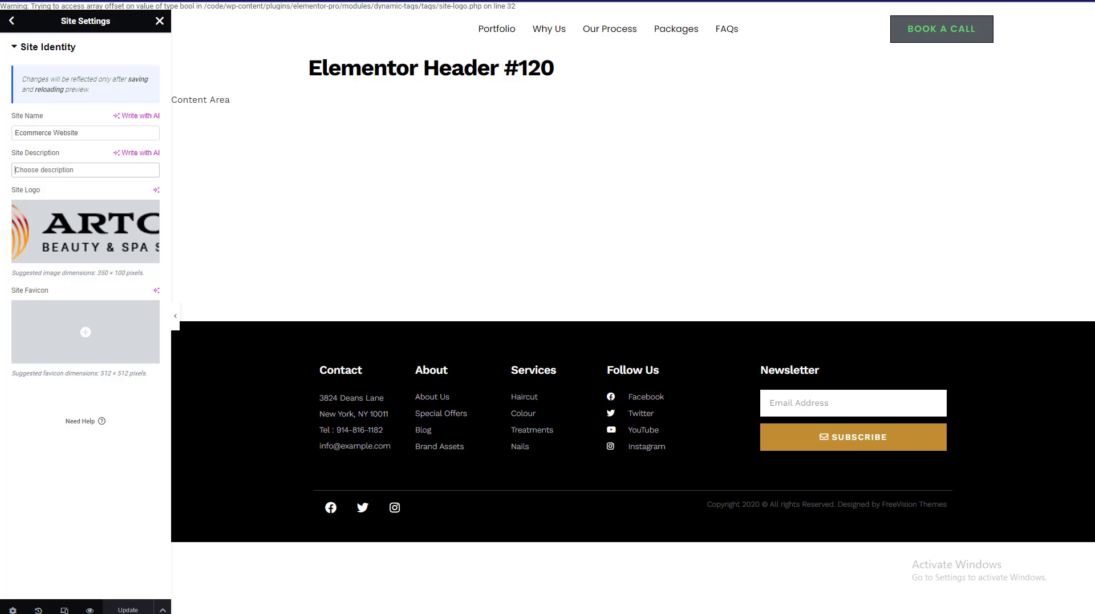
right_click(900, 26)
key(Escape)
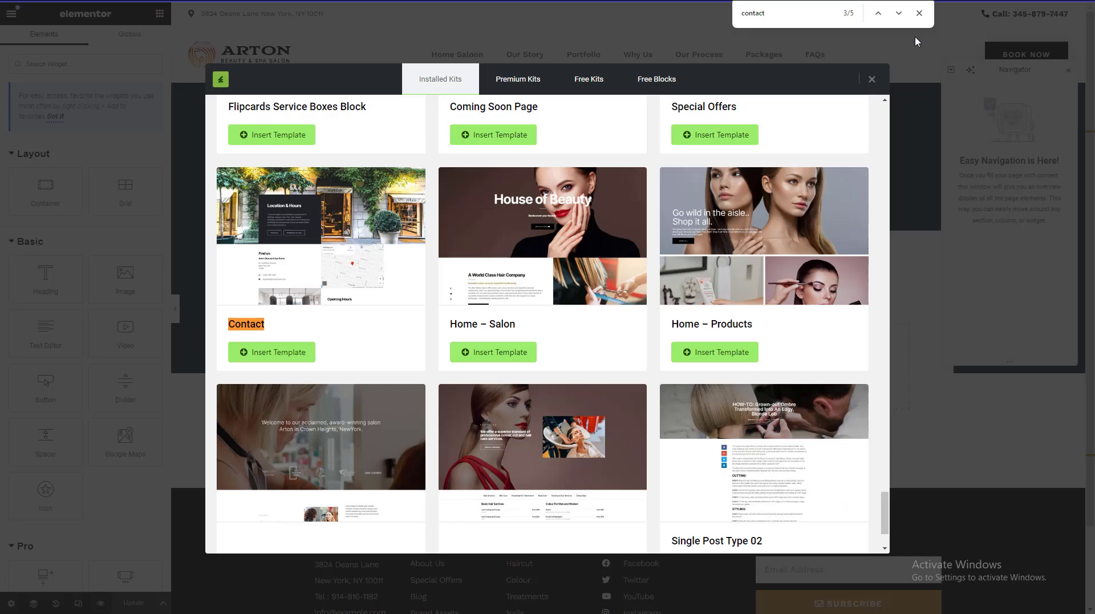
click(292, 353)
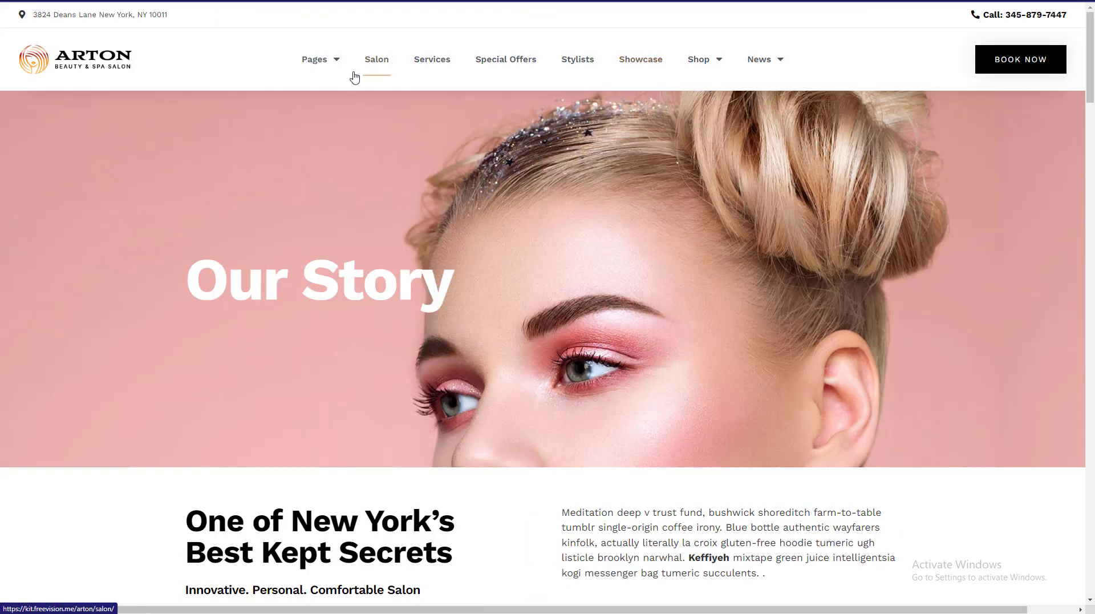
mouse_move(334, 67)
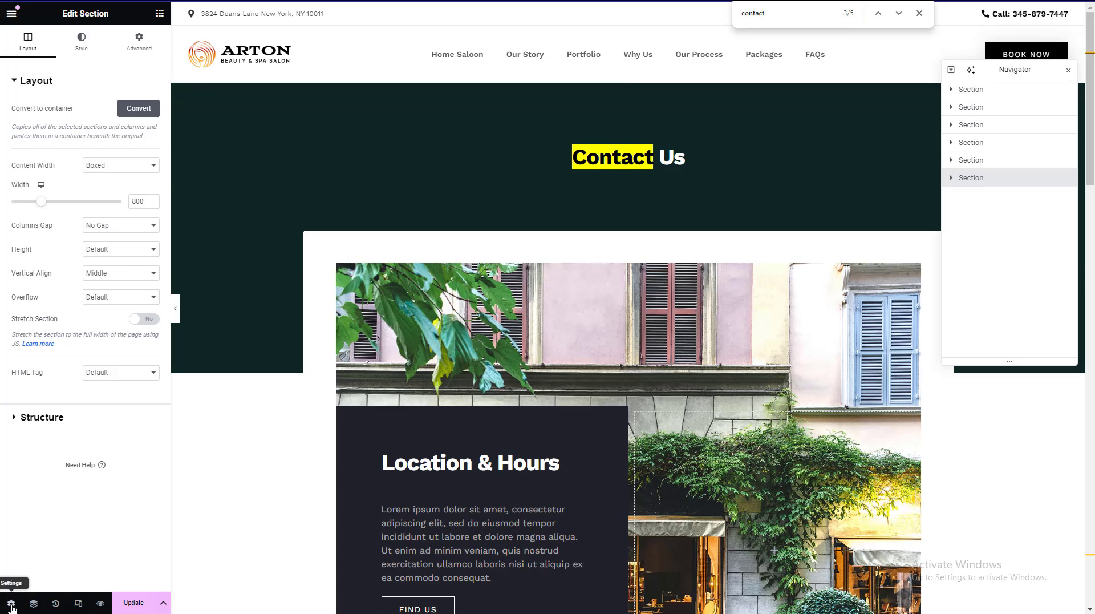
- Hide the Contact Us page's title and set its page layout to Elementor Full Width
click(11, 603)
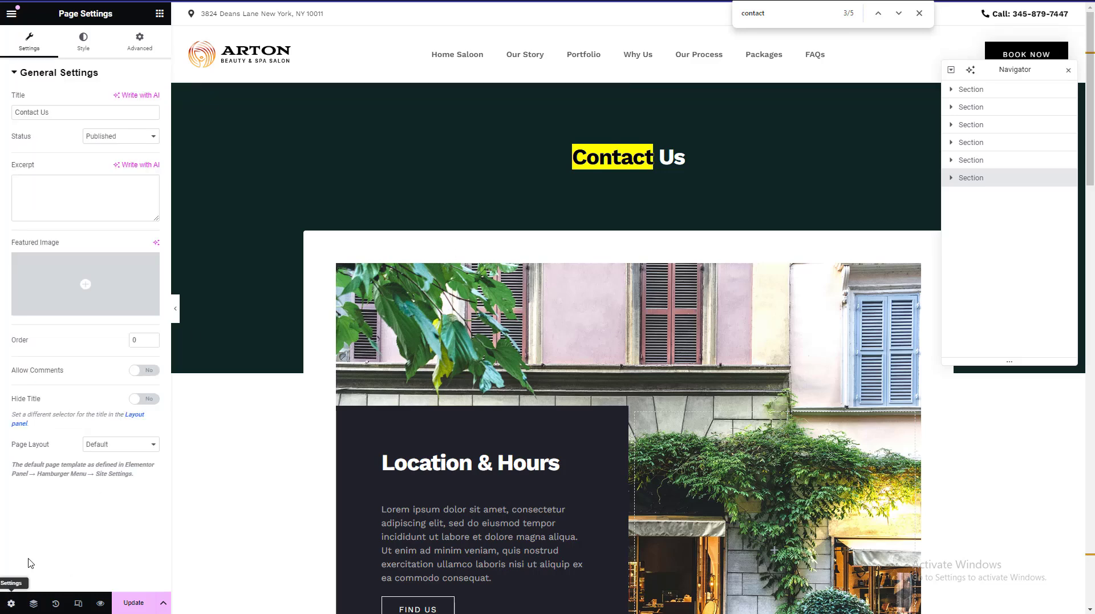
click(152, 400)
click(121, 443)
click(126, 489)
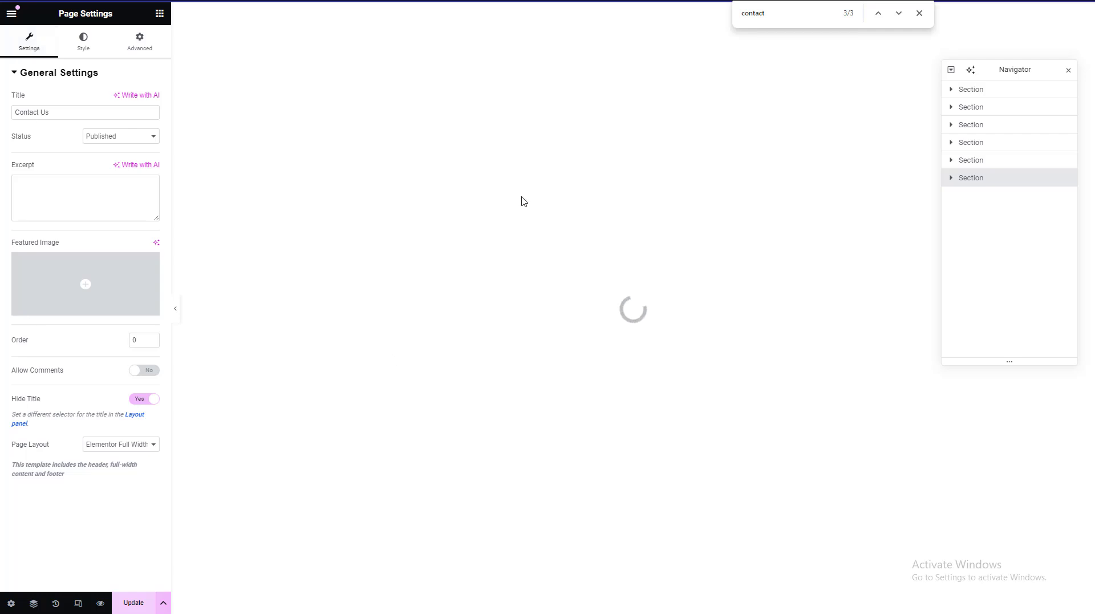
click(919, 12)
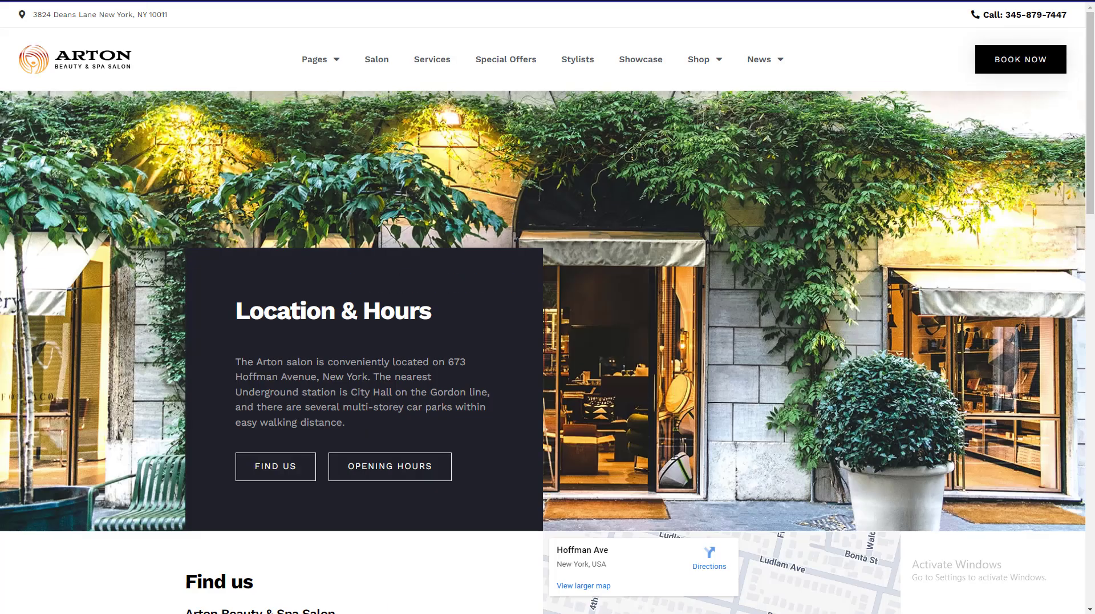
- Compare the Contact Us page's sections in the editor with the demo site's contact page
scroll(548, 308, down, 8)
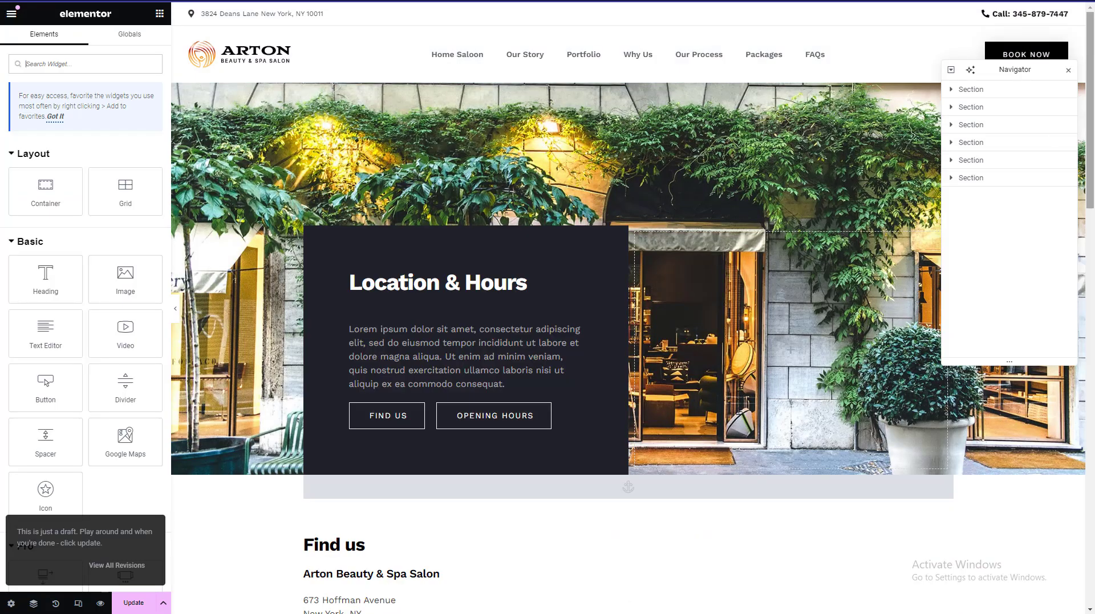
scroll(627, 308, down, 15)
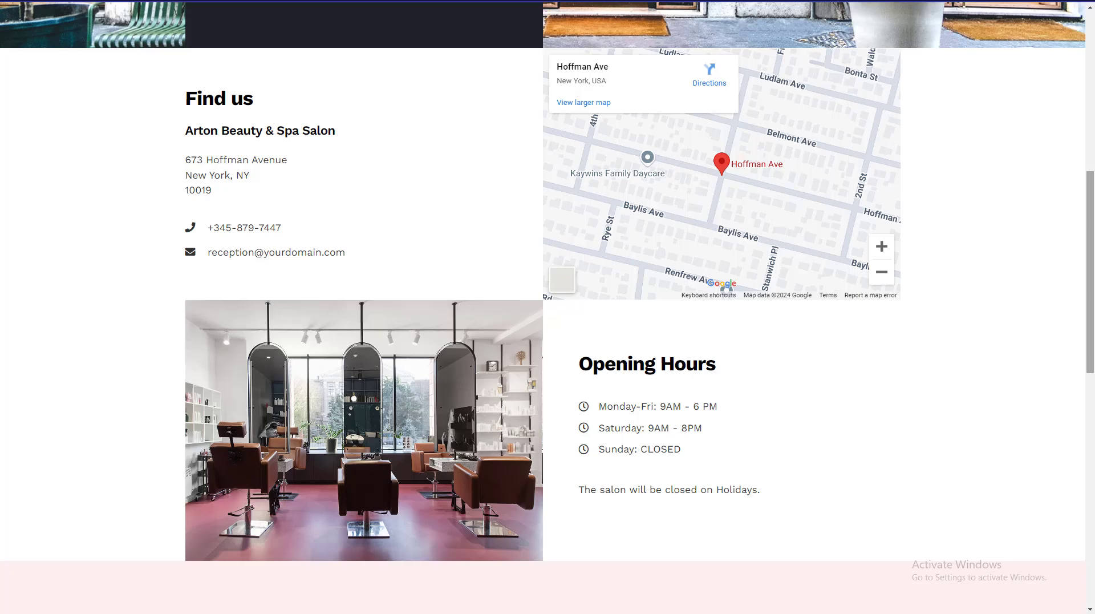
scroll(1092, 355, down, 11)
scroll(1092, 355, up, 3)
scroll(1092, 355, down, 4)
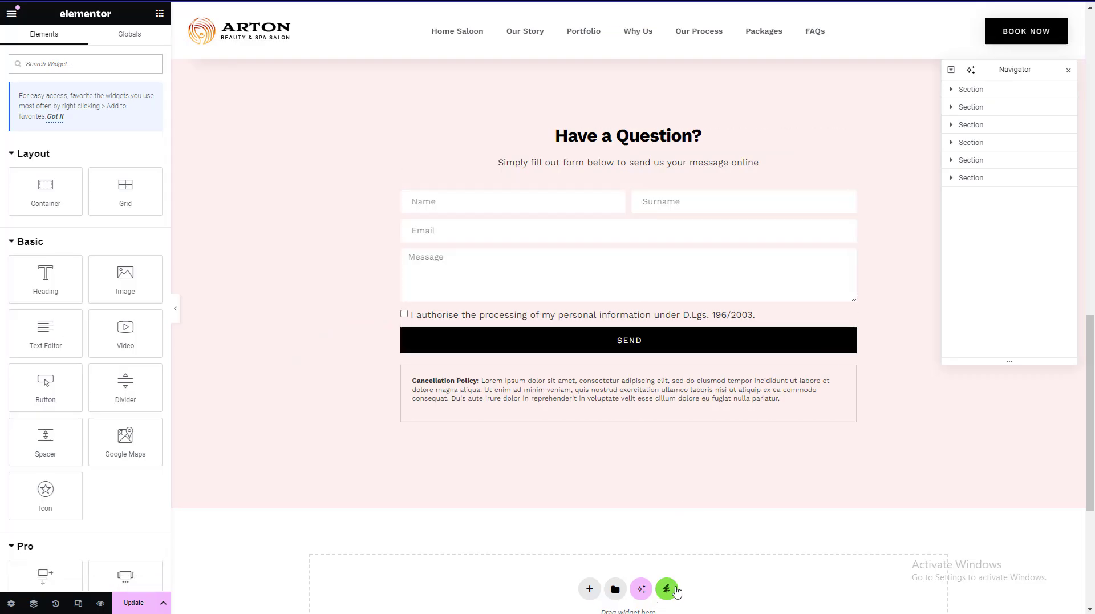
- Search the installed Arton kit's templates for "form", compare the contact, job application and booking form blocks, and close the library
click(667, 588)
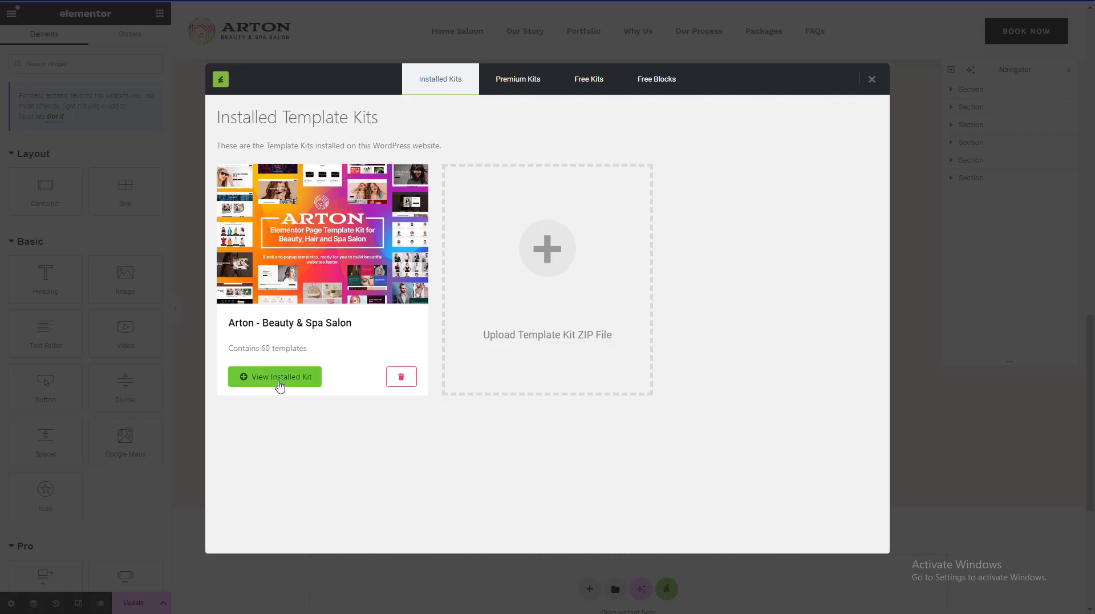
click(279, 383)
key(ctrl+f)
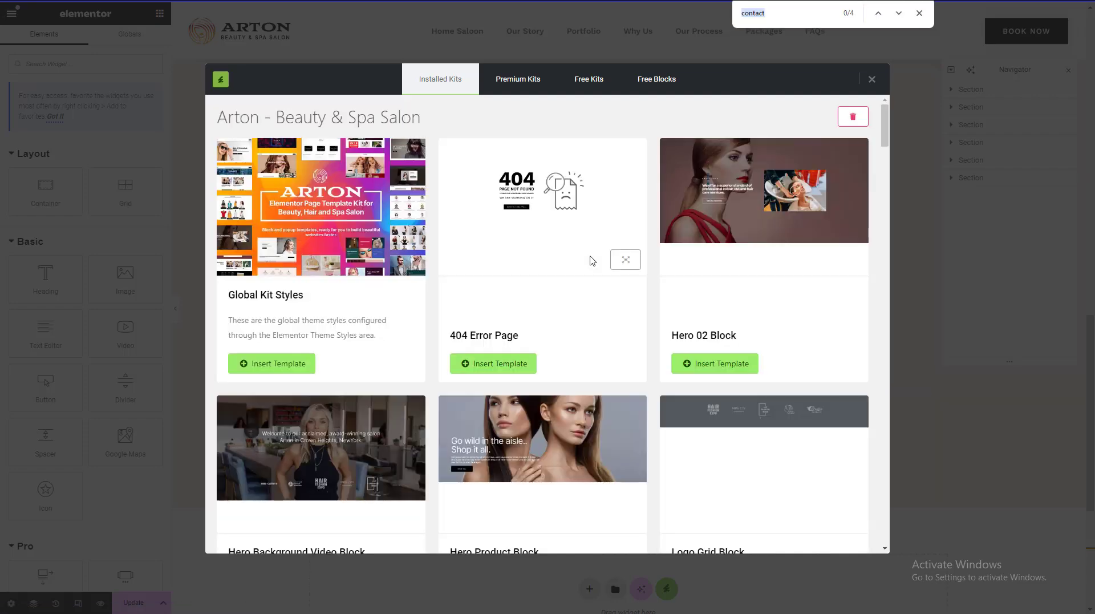
text(form)
key(Return)
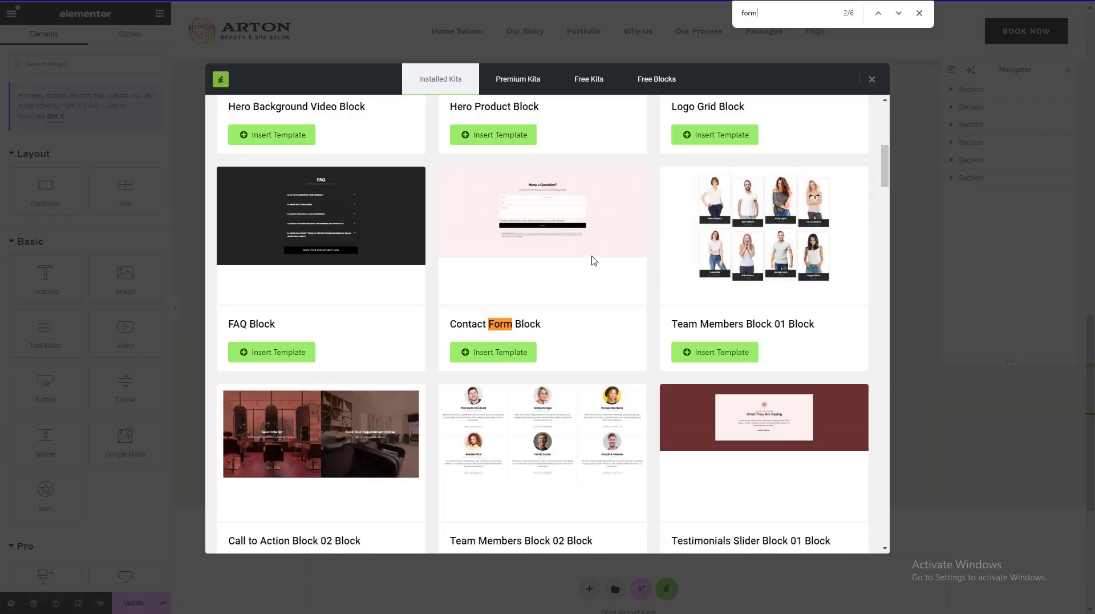
key(Return)
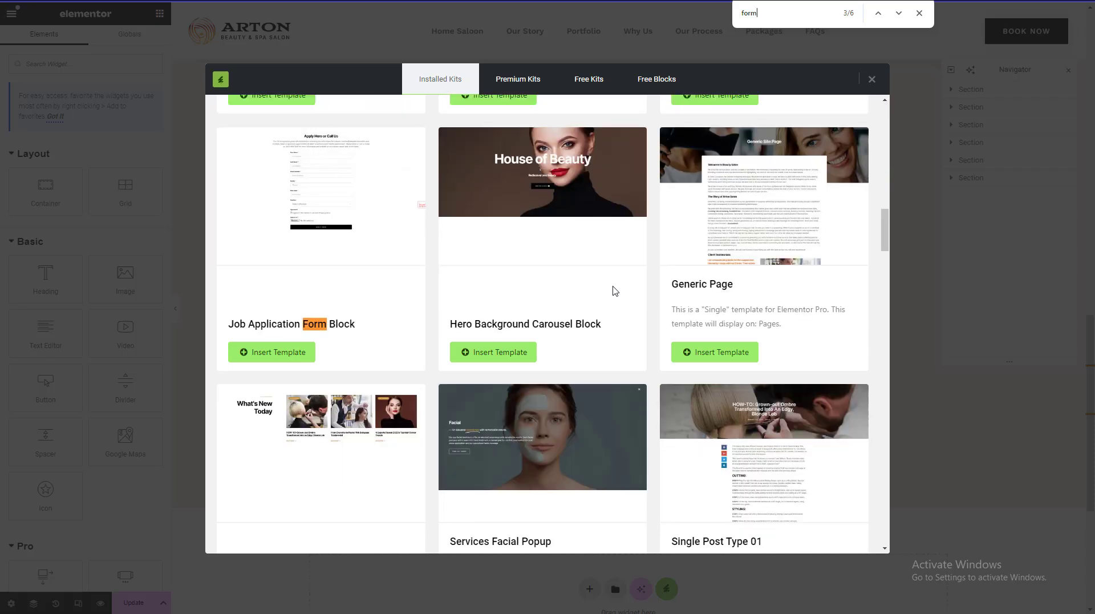
key(Return)
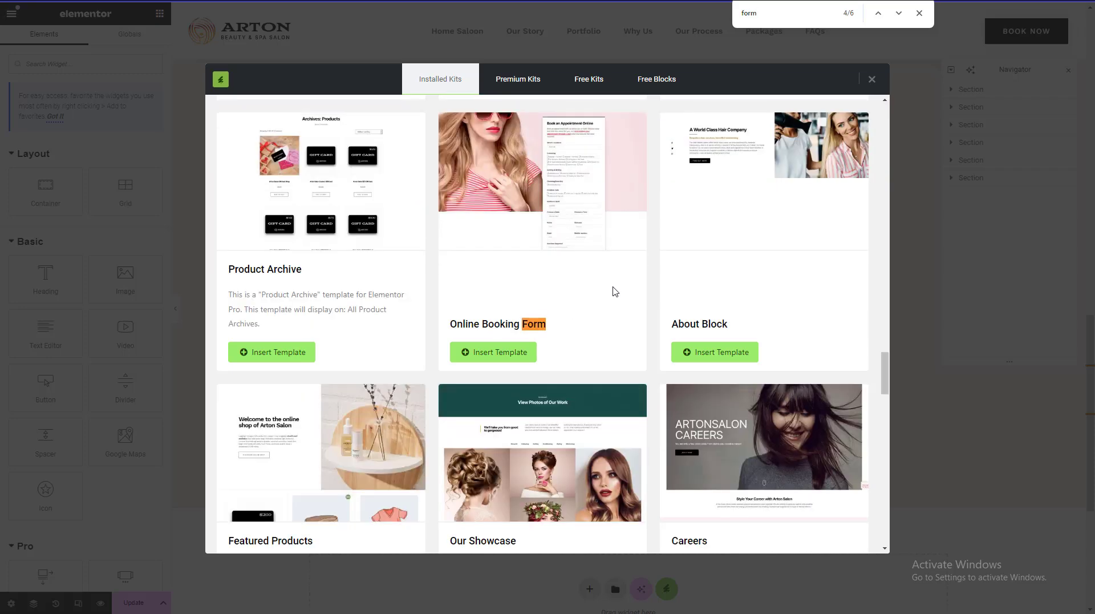
key(shift+Return)
key(shift+Return)
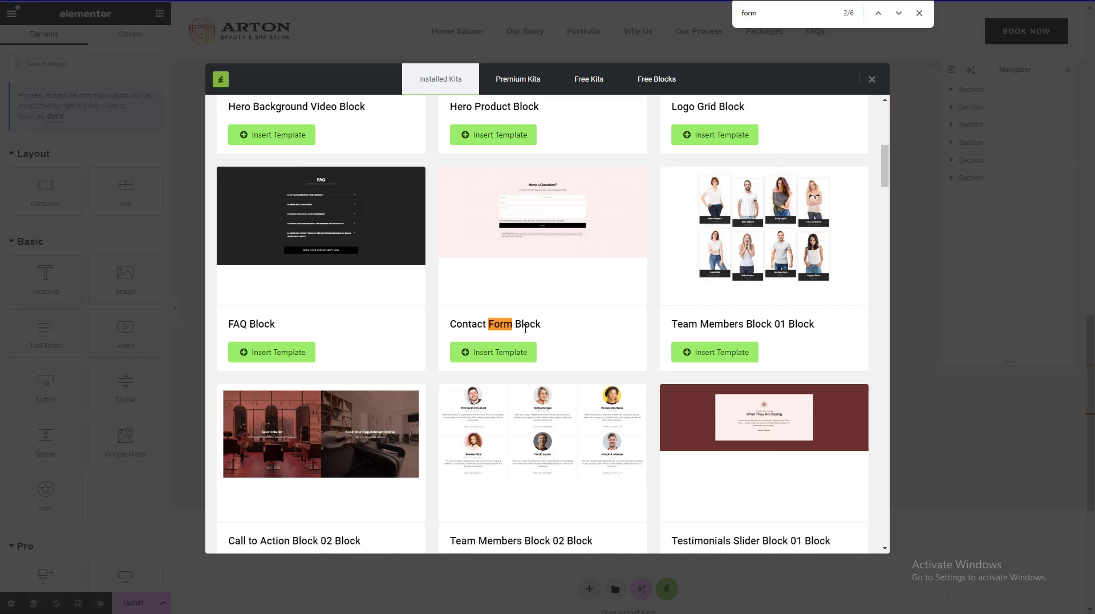
key(Return)
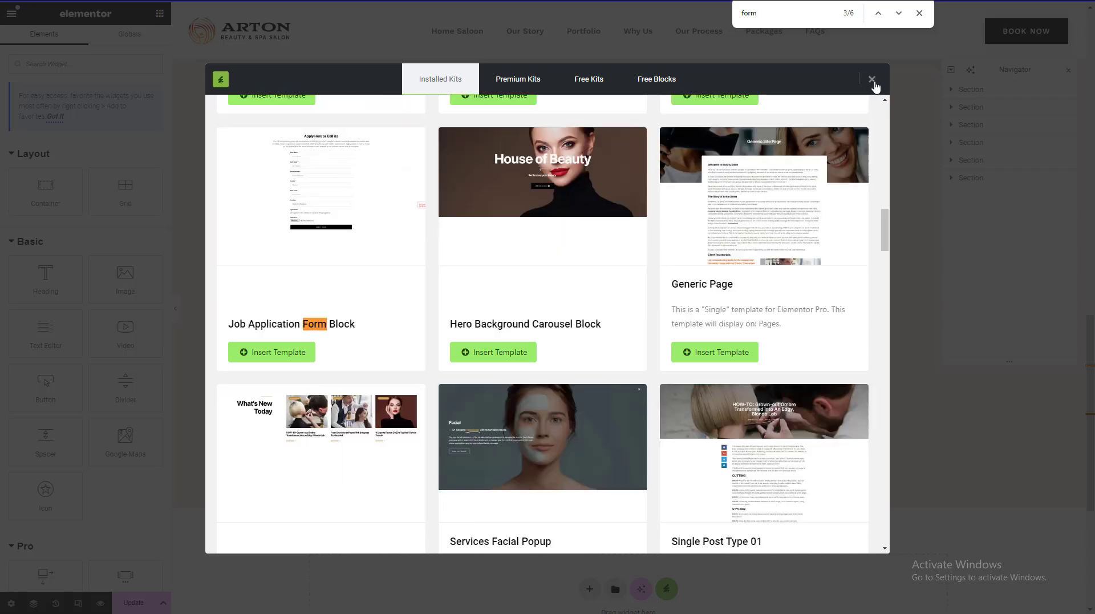
click(873, 81)
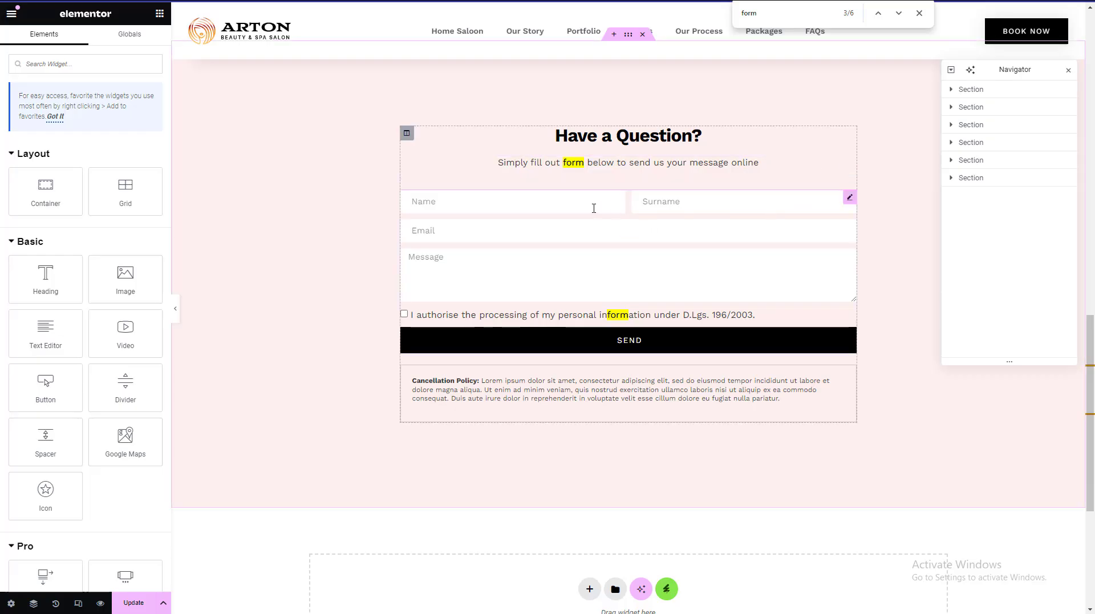
- Open the "Have a Question?" form for editing and examine the Surname field's settings and available field types
right_click(554, 162)
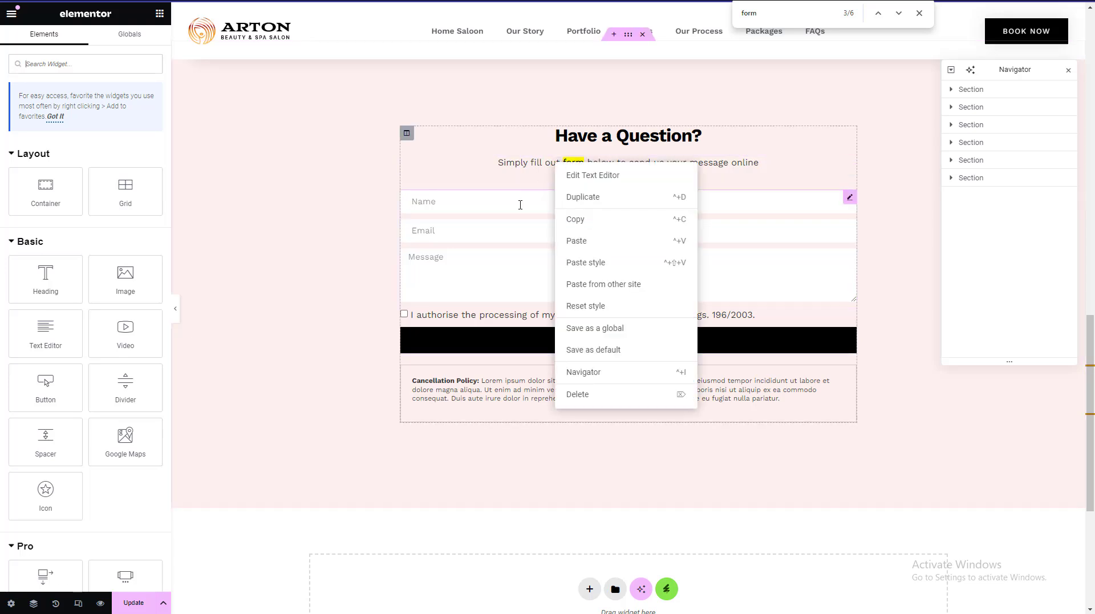
right_click(520, 209)
click(406, 294)
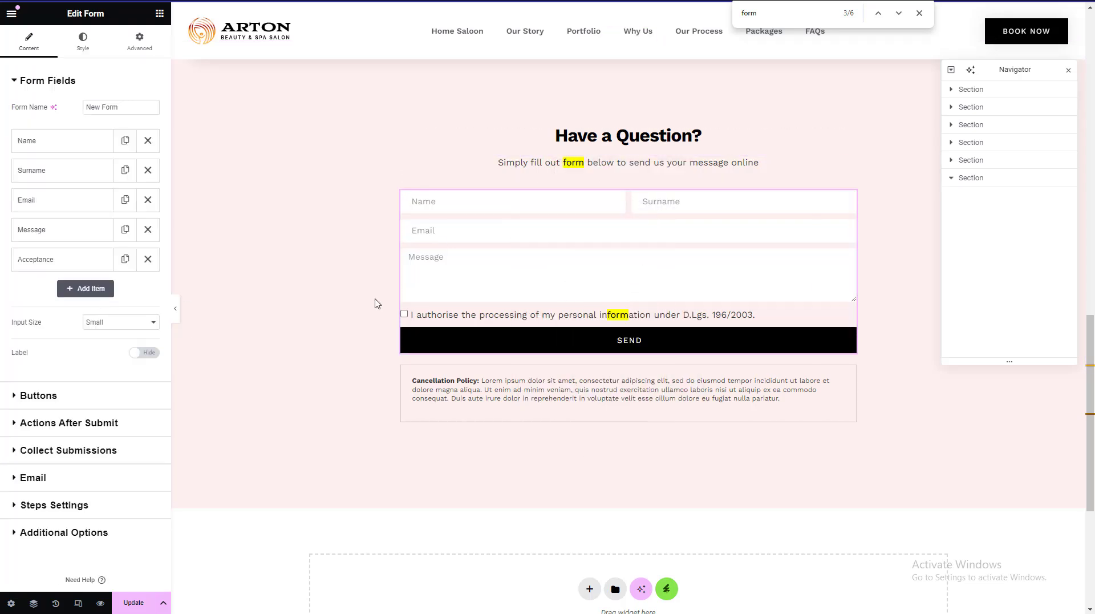
click(51, 166)
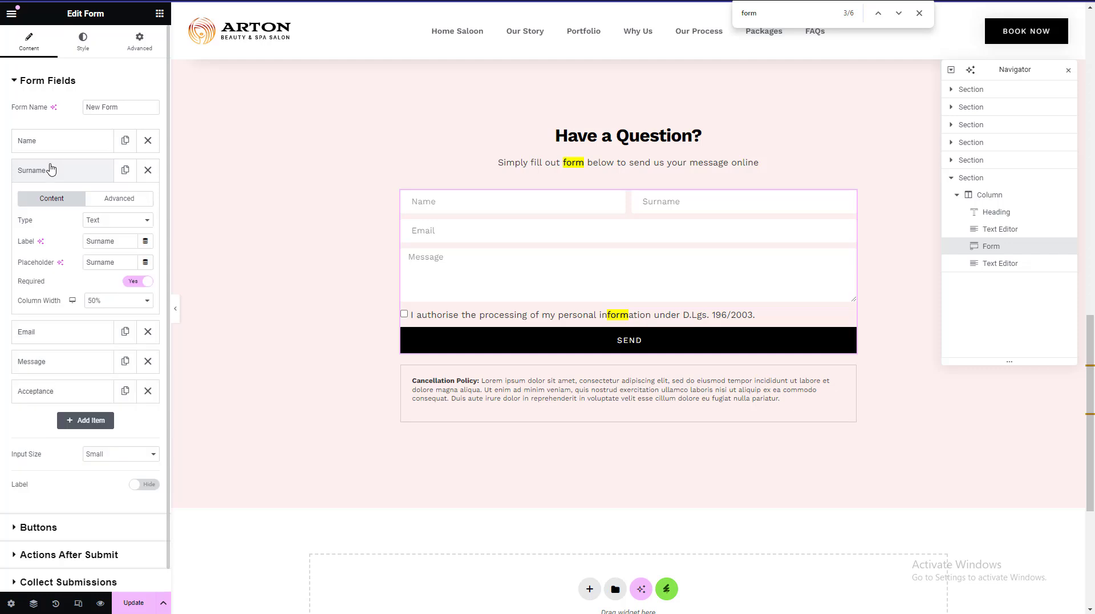
click(98, 221)
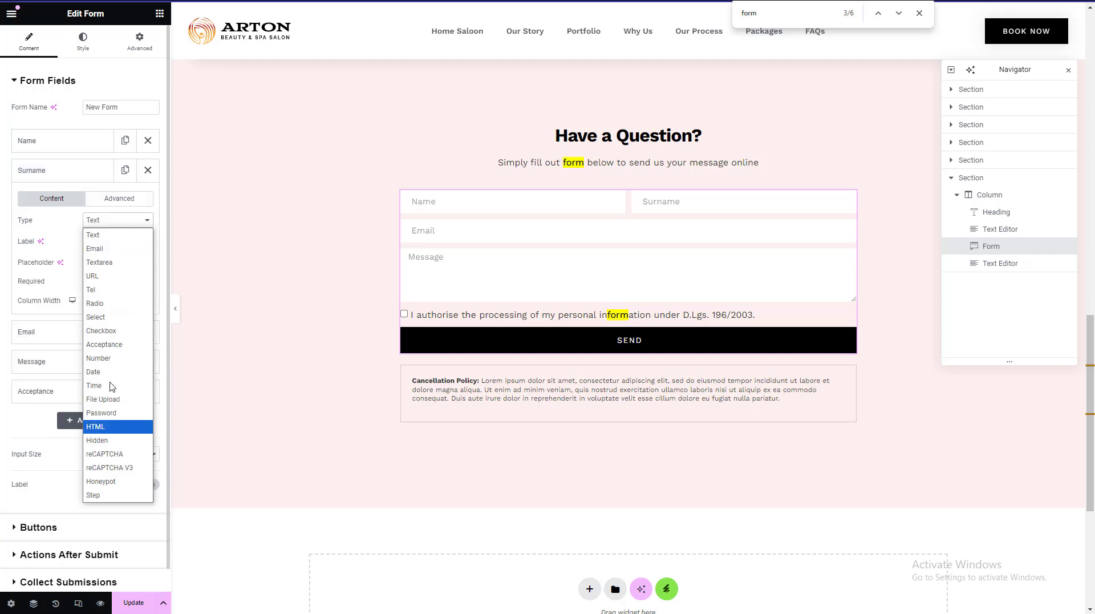
click(55, 177)
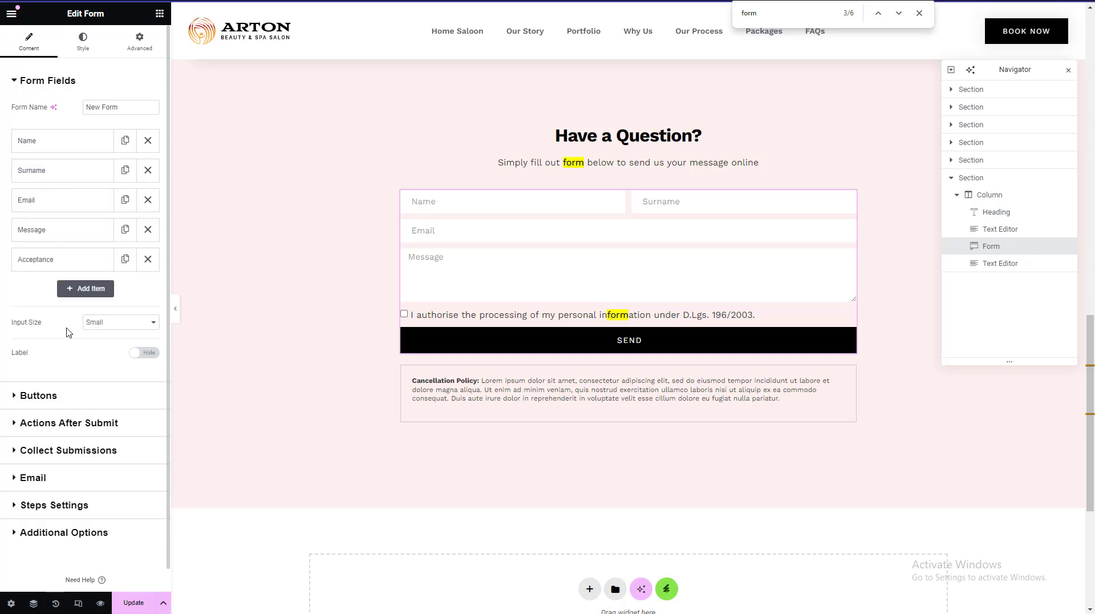
- Add a blank text field after the form's Acceptance field and delete it again
click(74, 289)
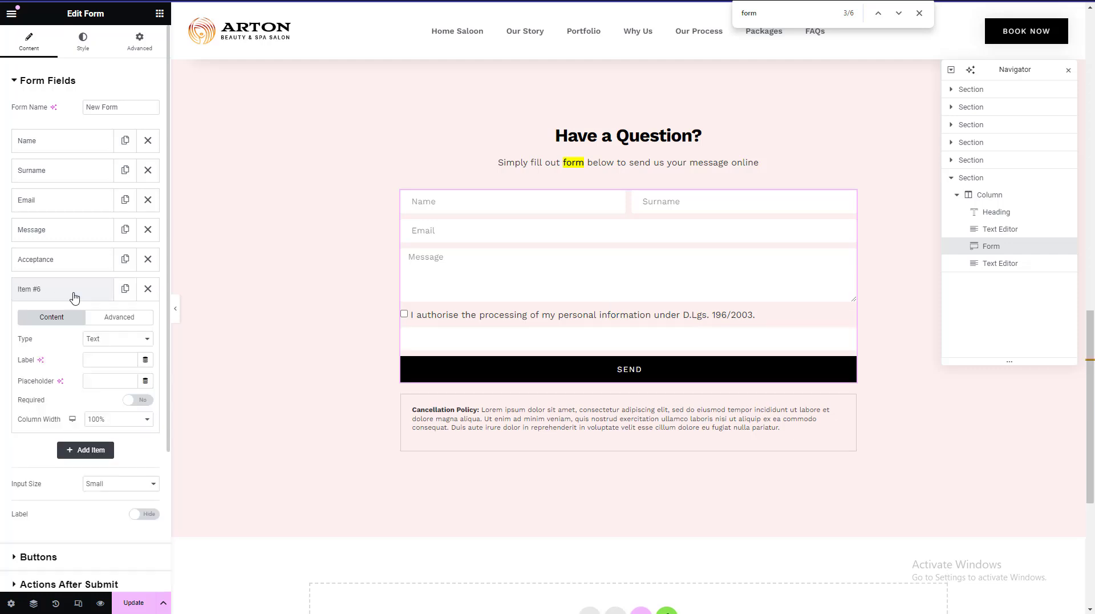
click(146, 289)
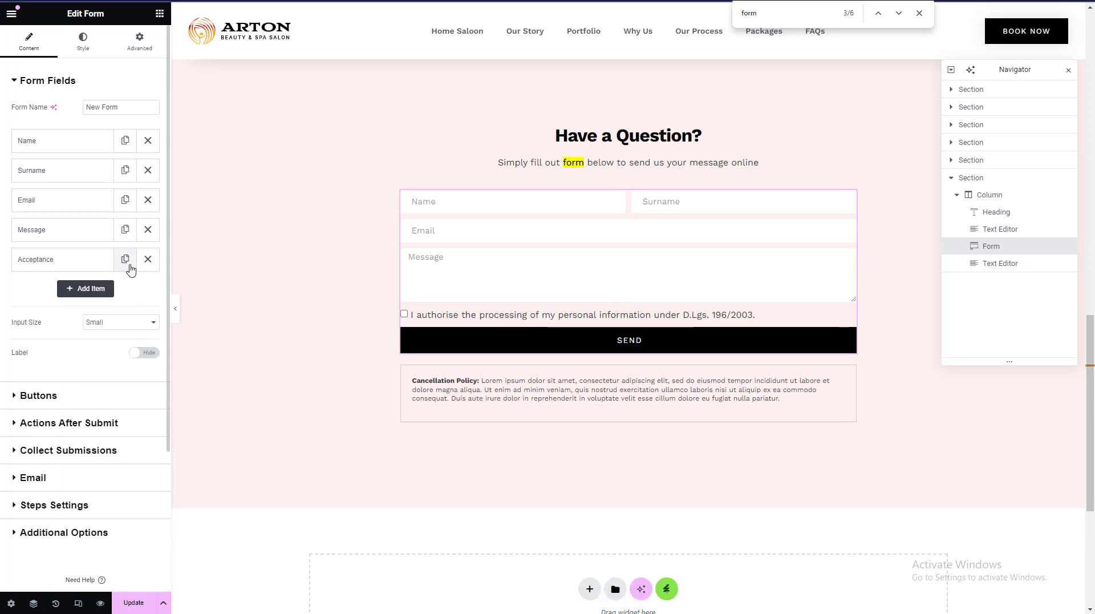
click(125, 259)
click(147, 259)
- Try the Medium and Large input sizes on the contact form, settle on Extra Small, and keep the field labels hidden
click(110, 322)
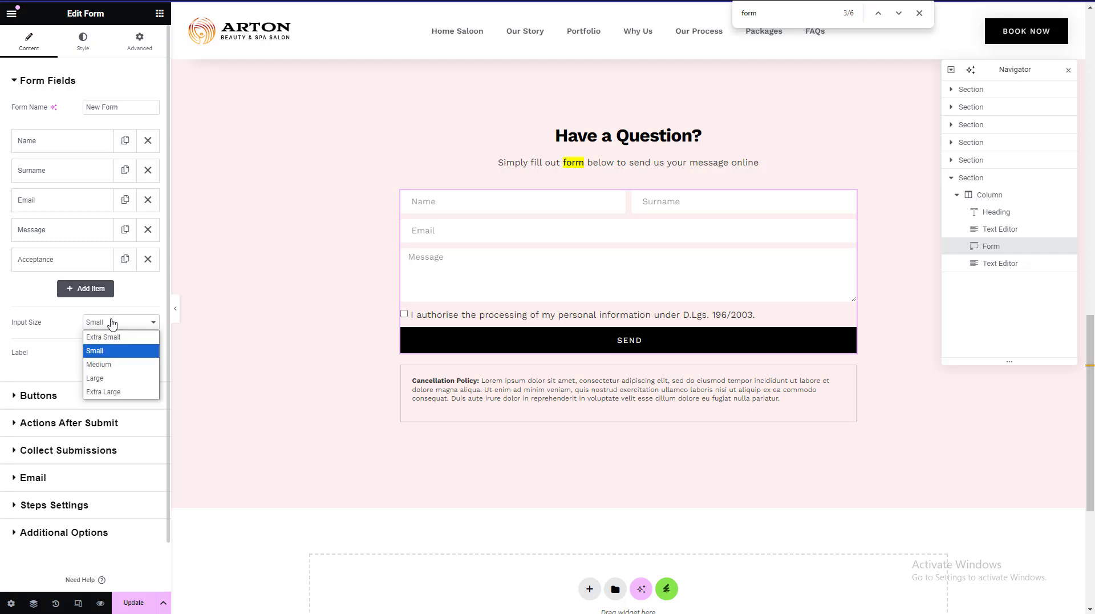
click(106, 361)
click(103, 323)
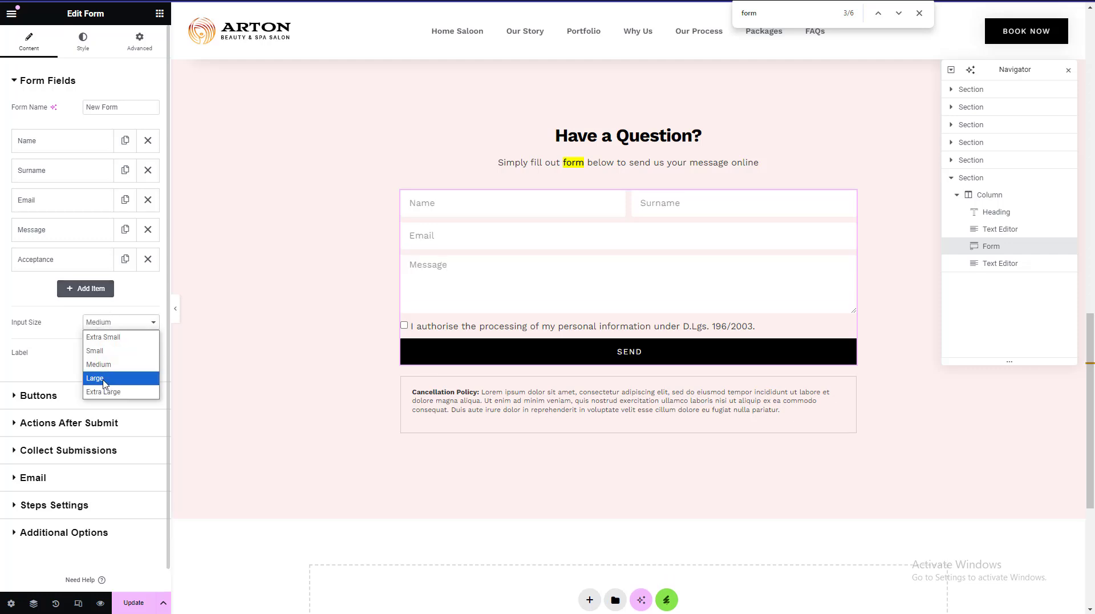
click(106, 378)
click(105, 322)
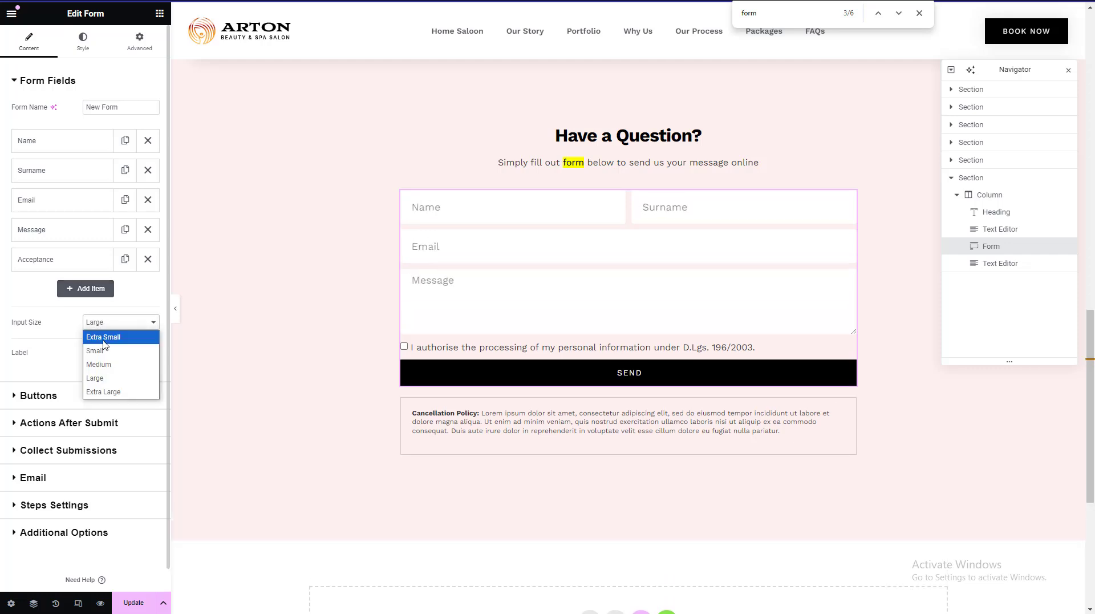
click(104, 337)
click(144, 353)
click(145, 352)
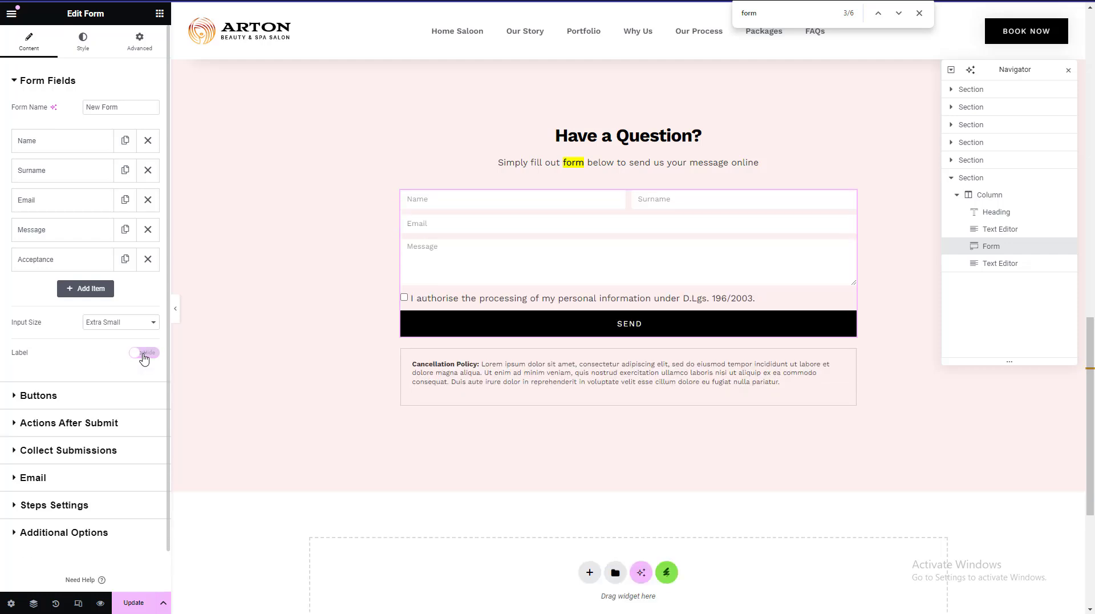
- Review the form's email settings, including the recipient address, From Email and the Reply-To options
click(45, 485)
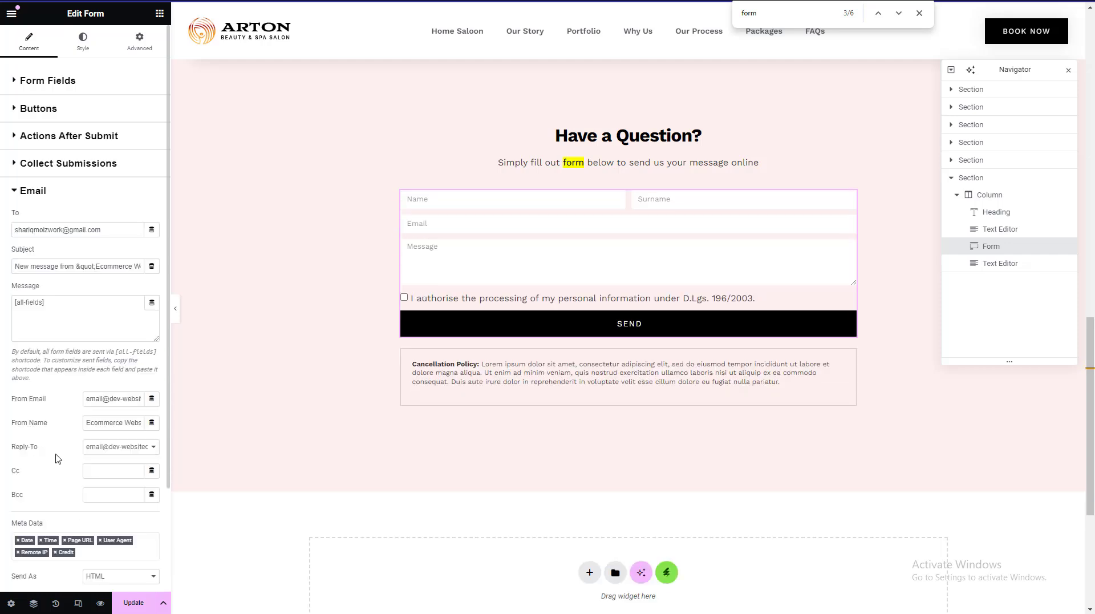
triple_click(104, 230)
click(117, 229)
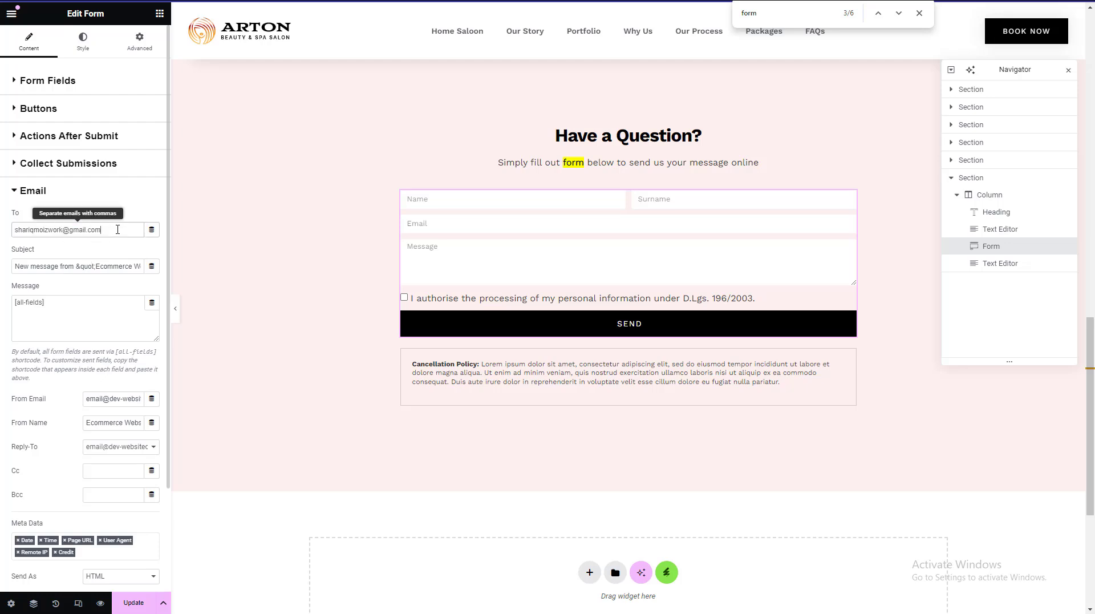
triple_click(107, 399)
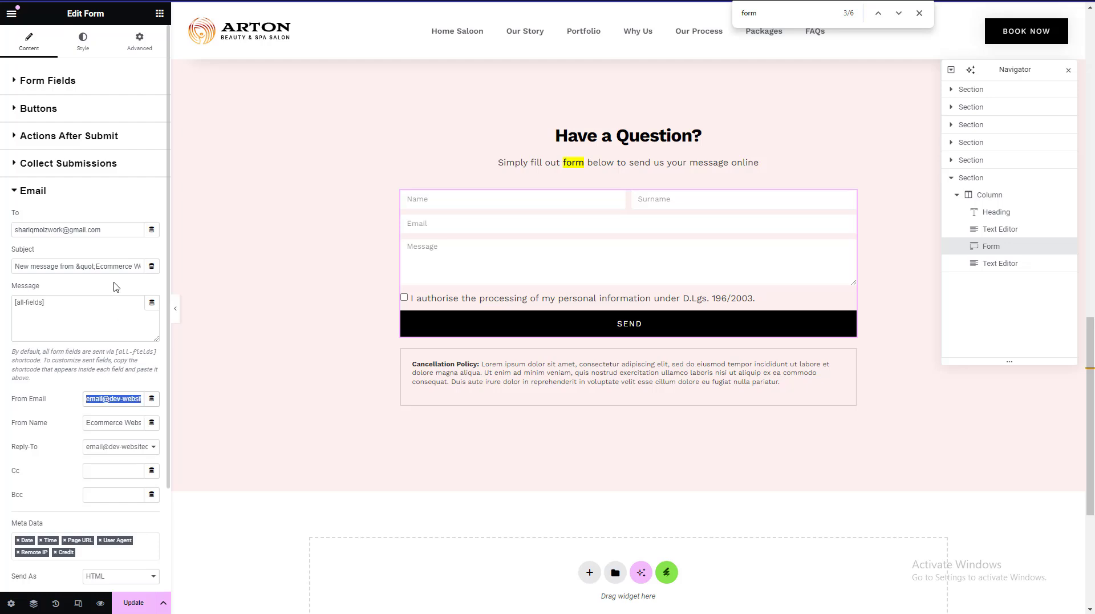
click(118, 446)
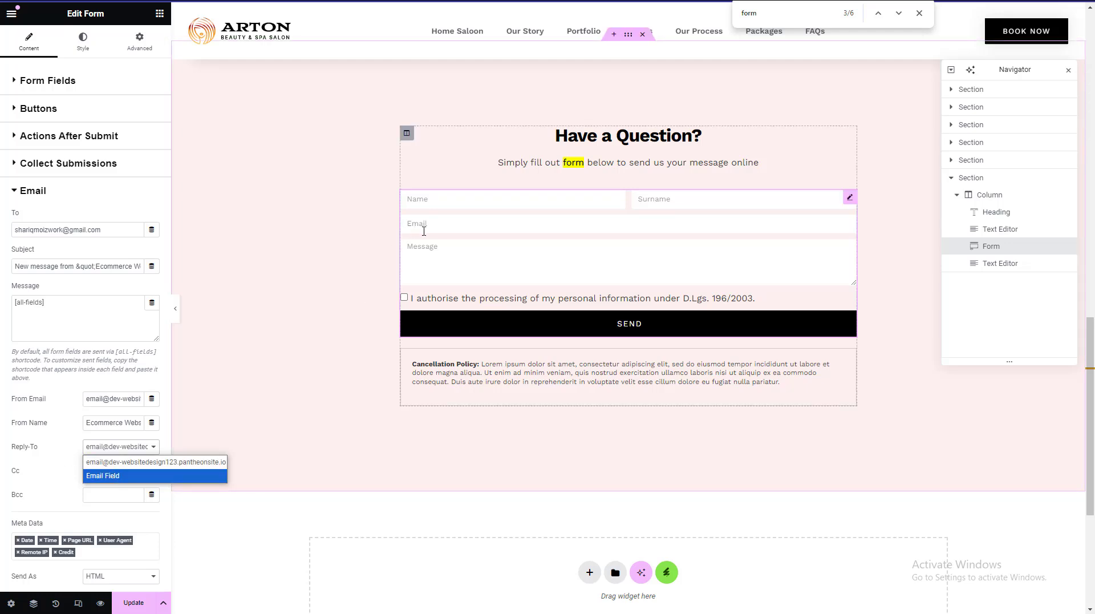
click(334, 322)
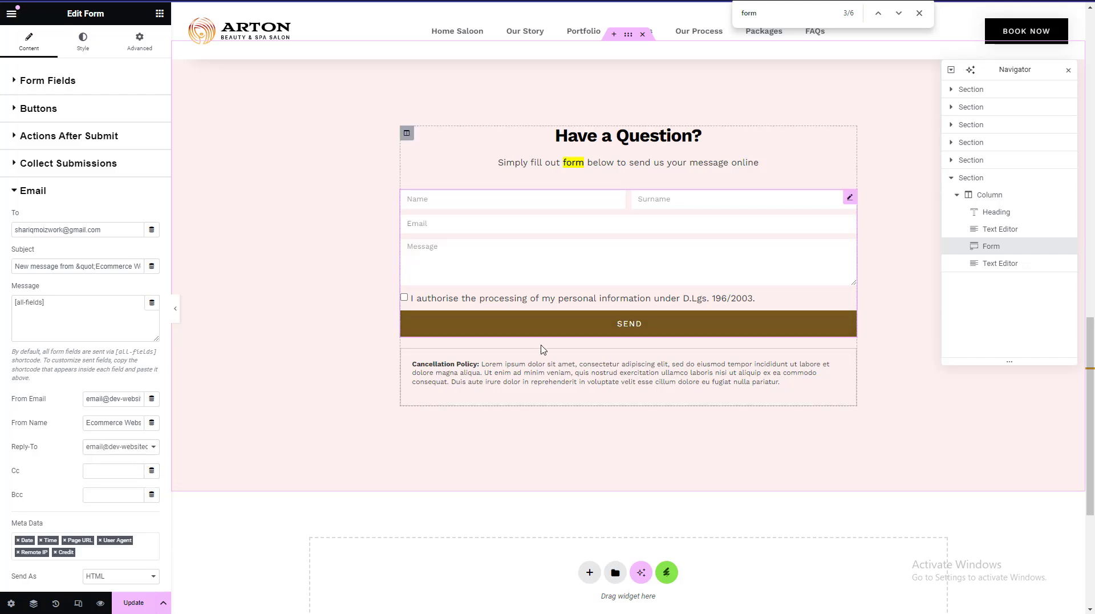
- Open the Opening Hours button in the Location & Hours section for editing and examine its content and style settings
scroll(542, 351, up, 10)
scroll(542, 355, down, 3)
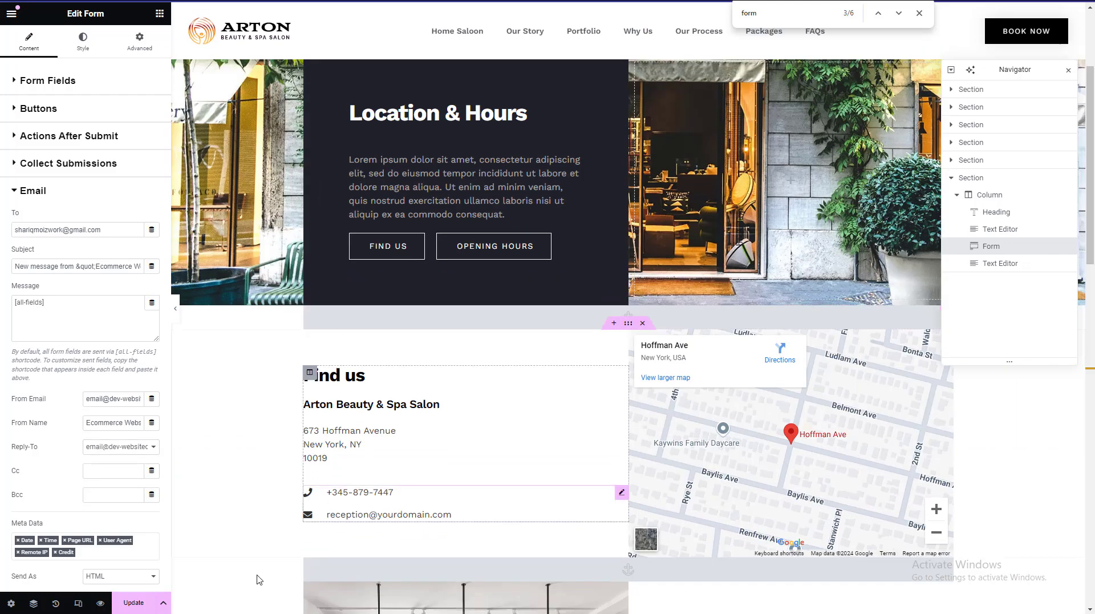
right_click(505, 246)
click(524, 258)
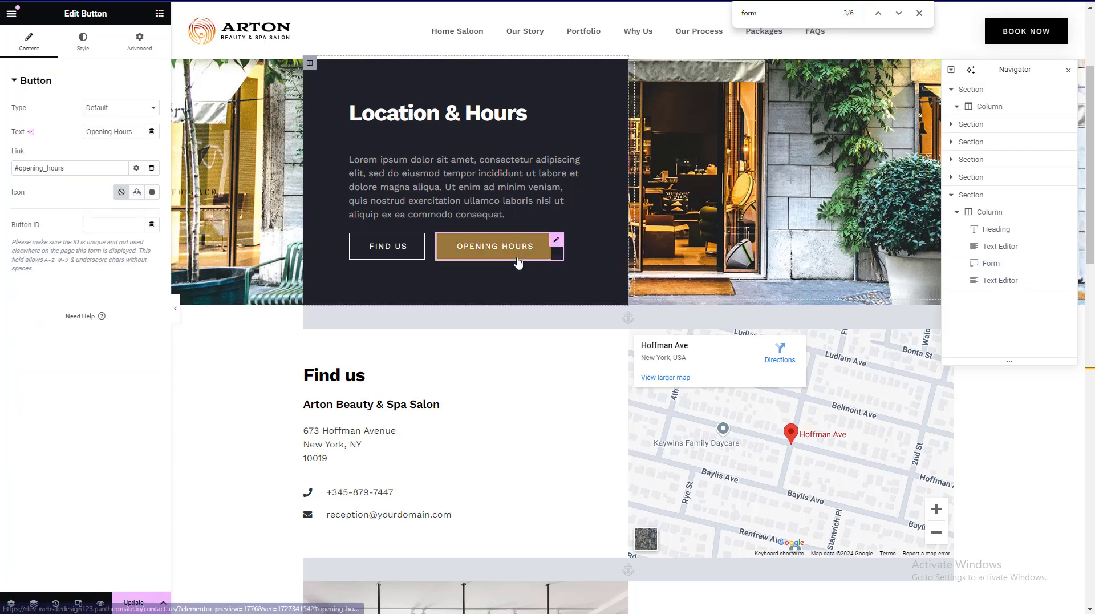
triple_click(103, 129)
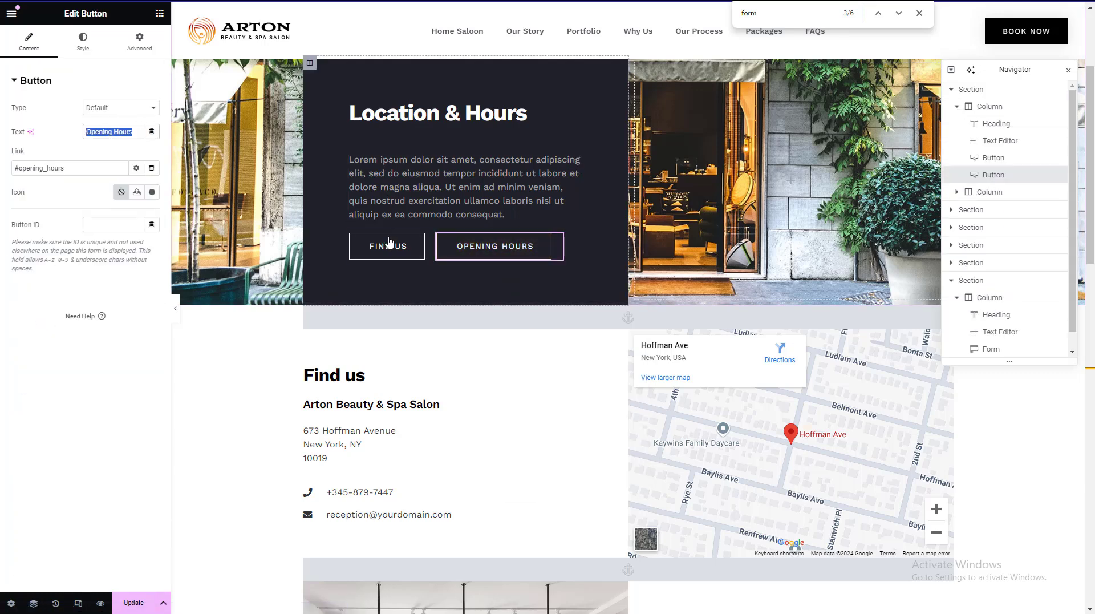
click(79, 44)
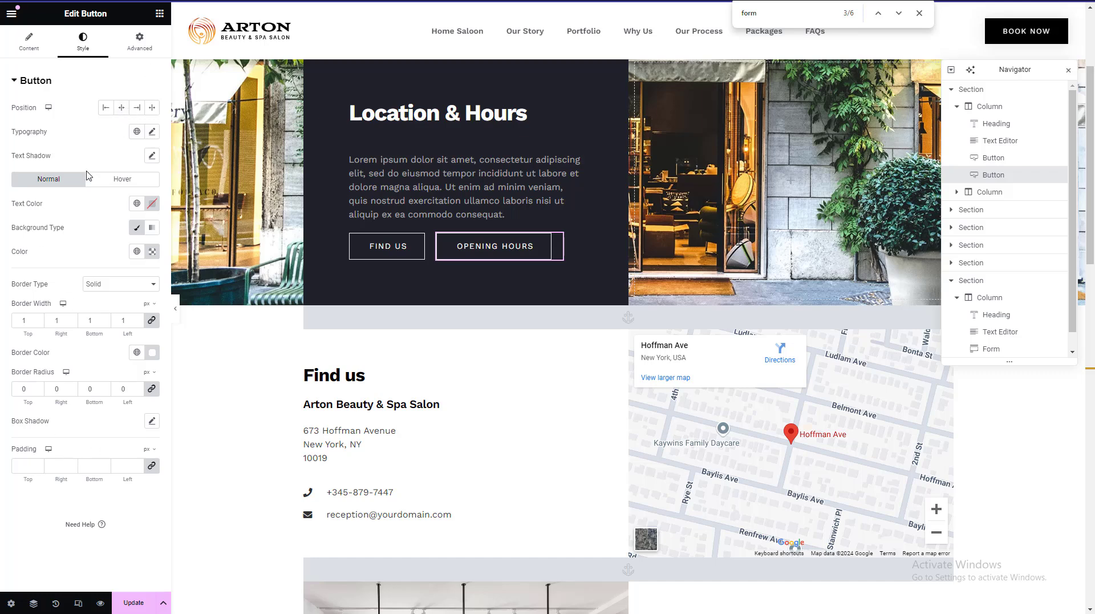
- Look through the Opening Hours button's advanced settings, including Layout, Custom CSS, Border, Background and Transform
click(137, 48)
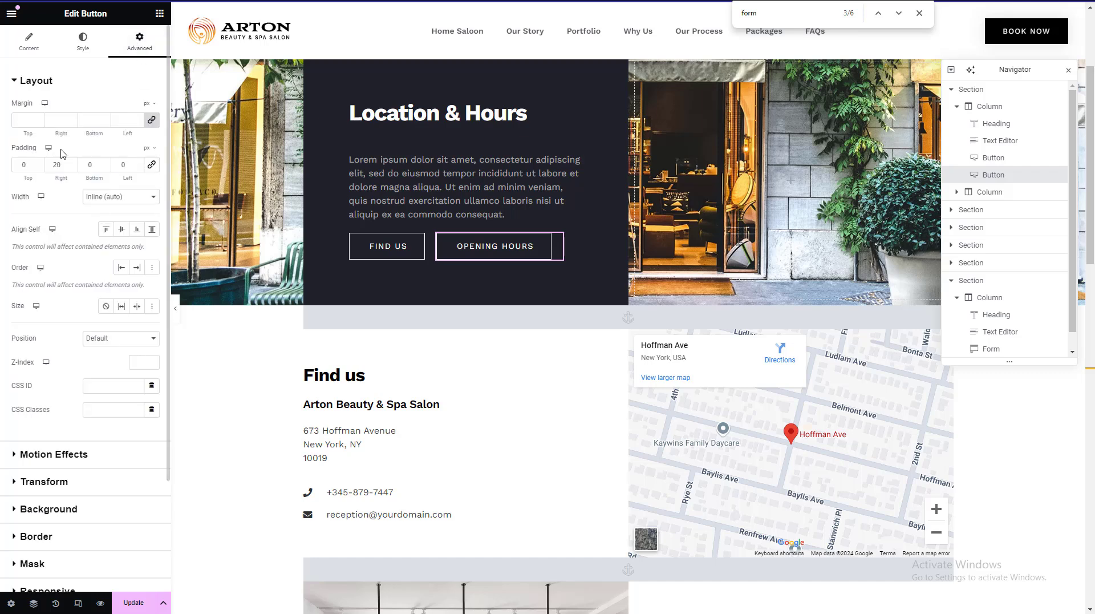
scroll(49, 231, down, 2)
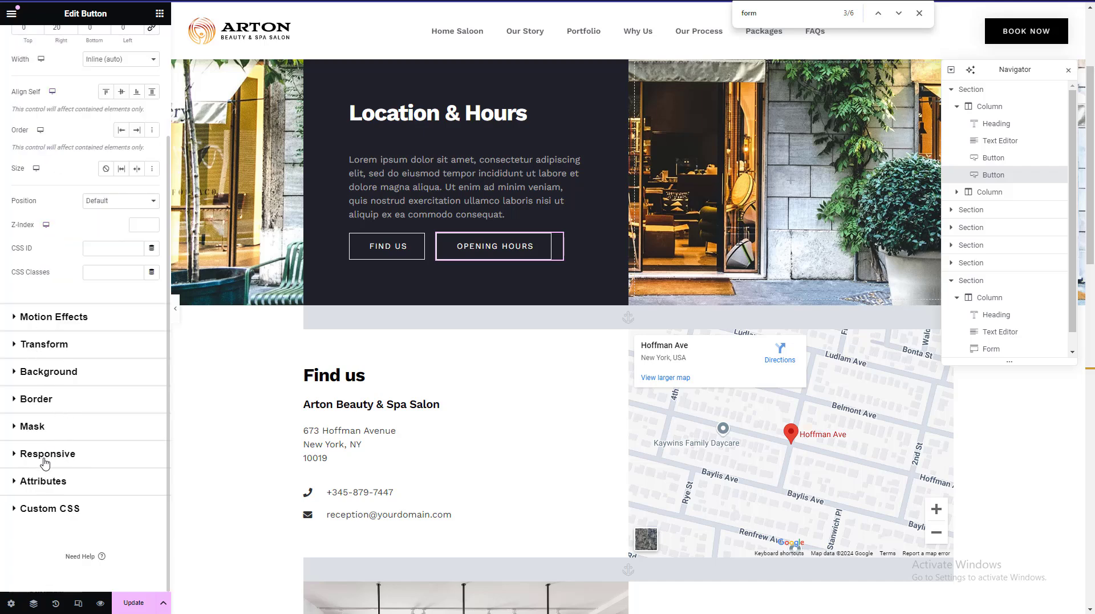
click(50, 509)
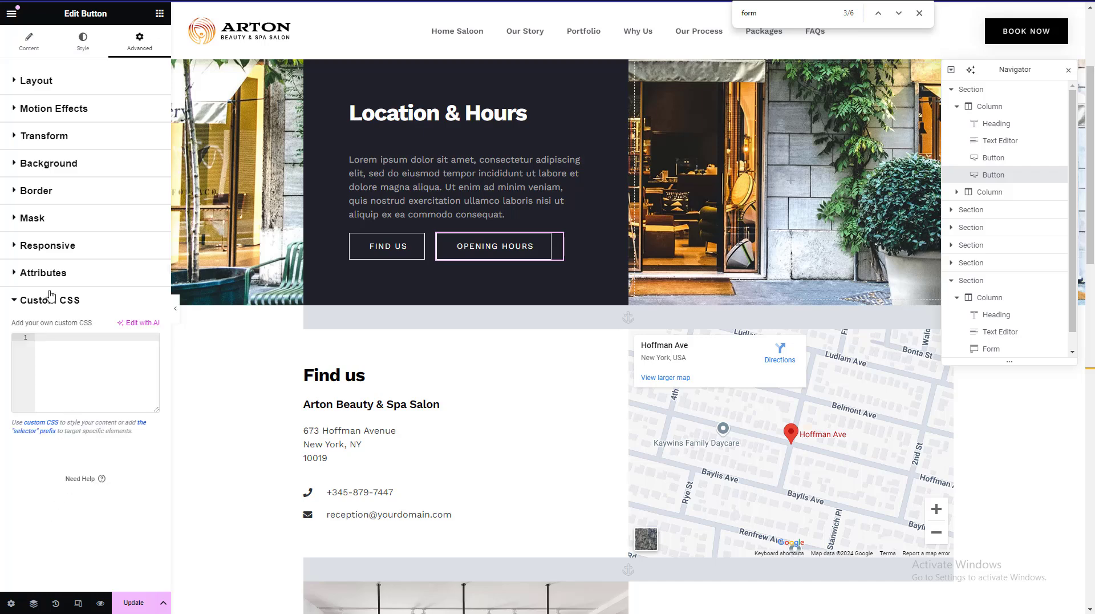
click(45, 193)
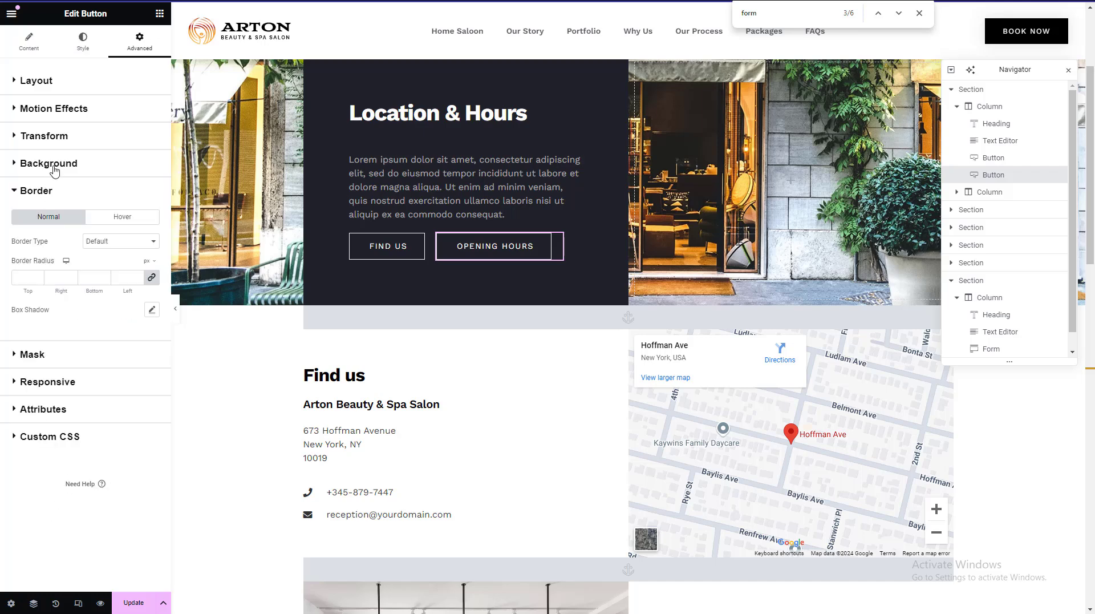
click(50, 165)
click(136, 214)
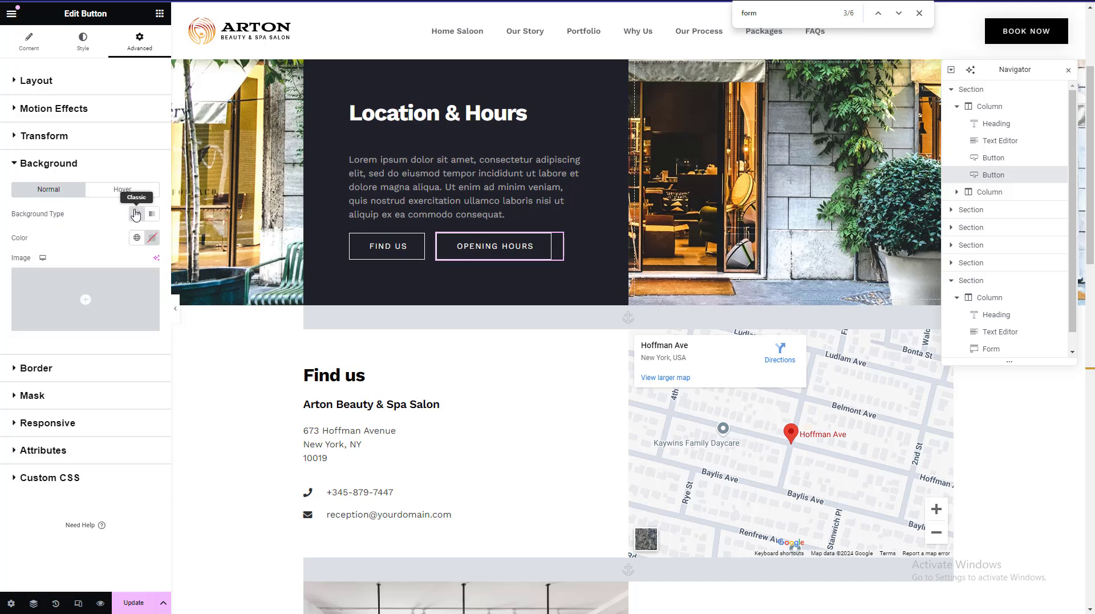
click(44, 136)
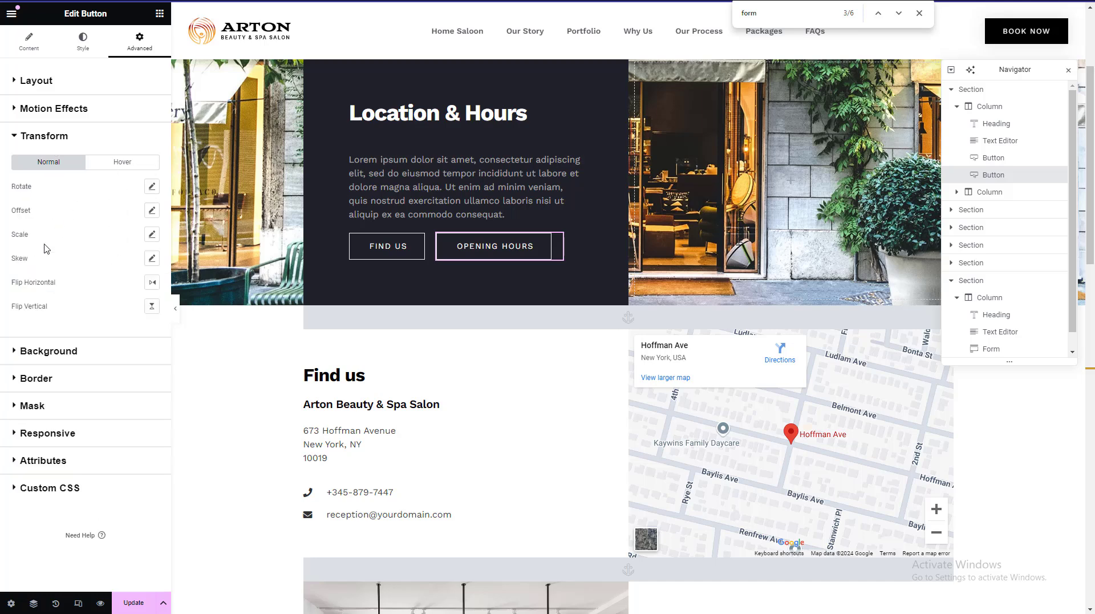
scroll(845, 257, down, 10)
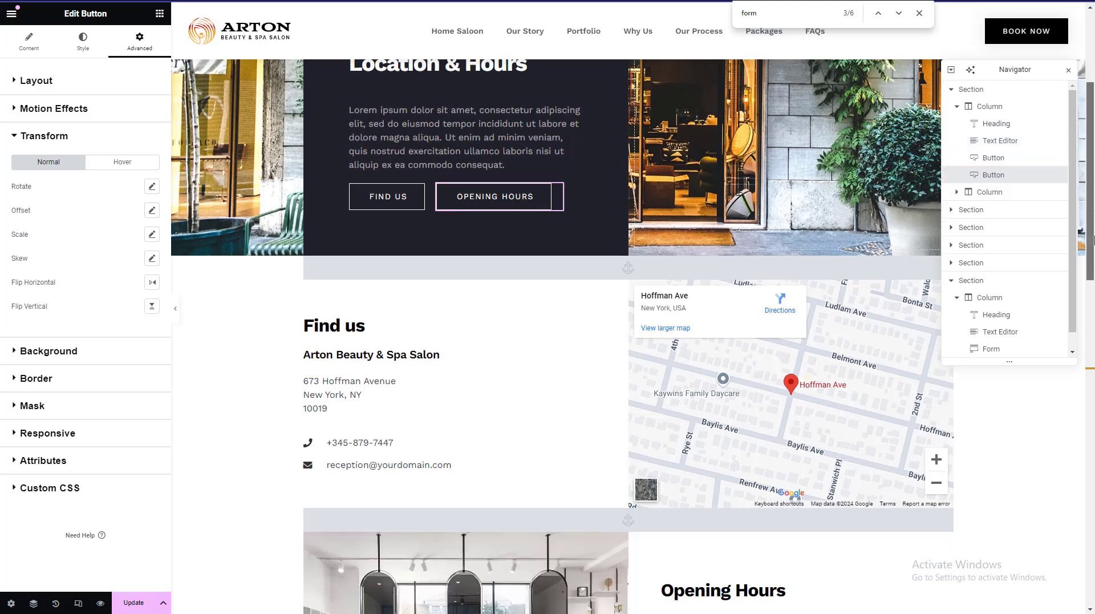
- Add a Heading widget directly below the "Have a Question?" heading in the contact form section
right_click(655, 233)
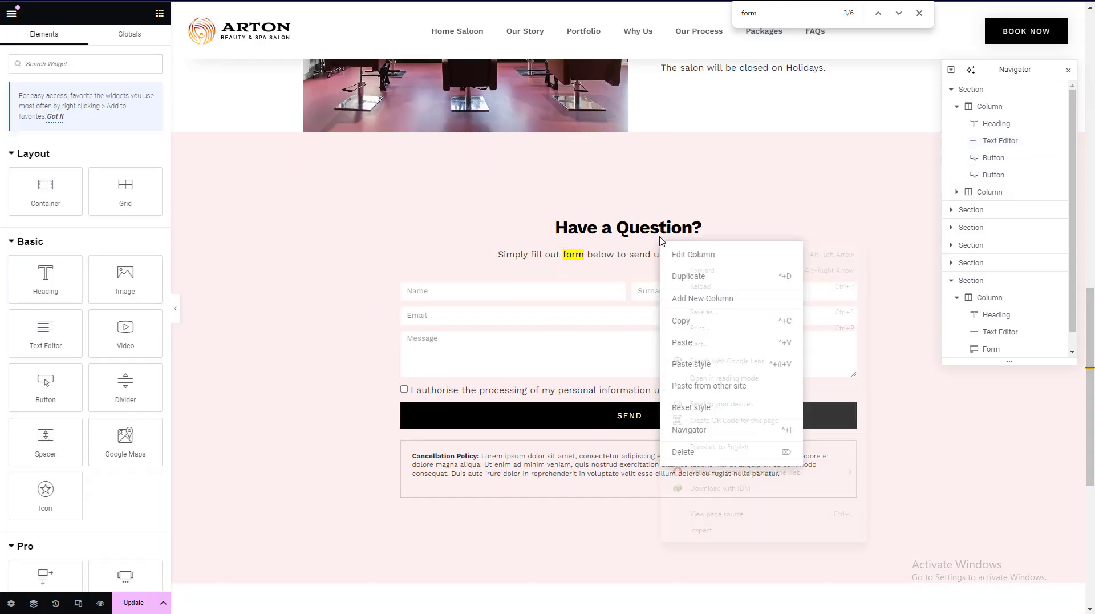
right_click(656, 234)
key(Escape)
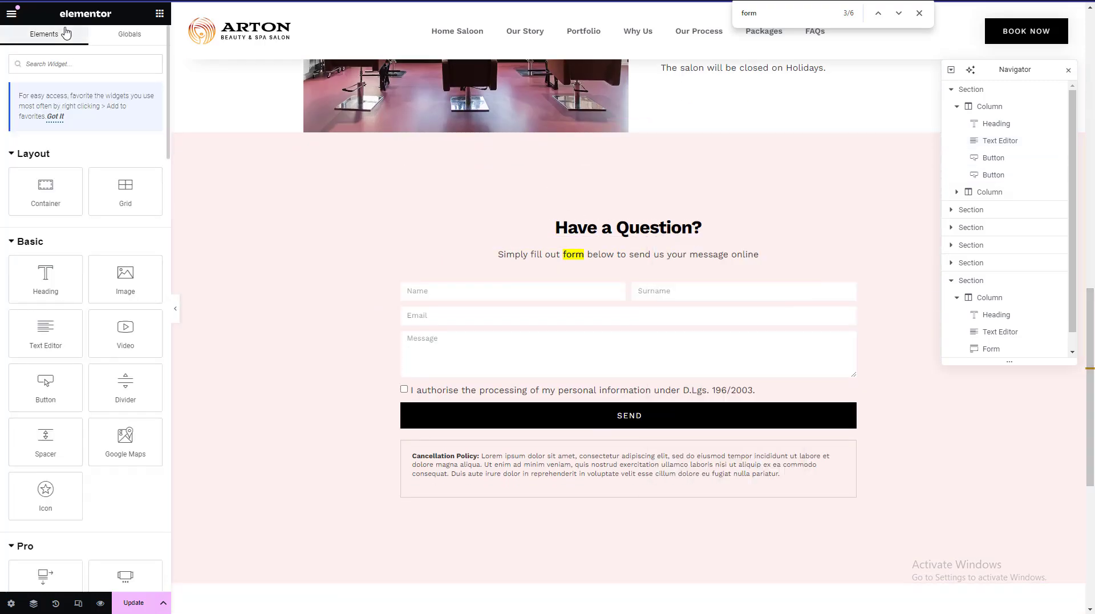
click(74, 63)
text(head)
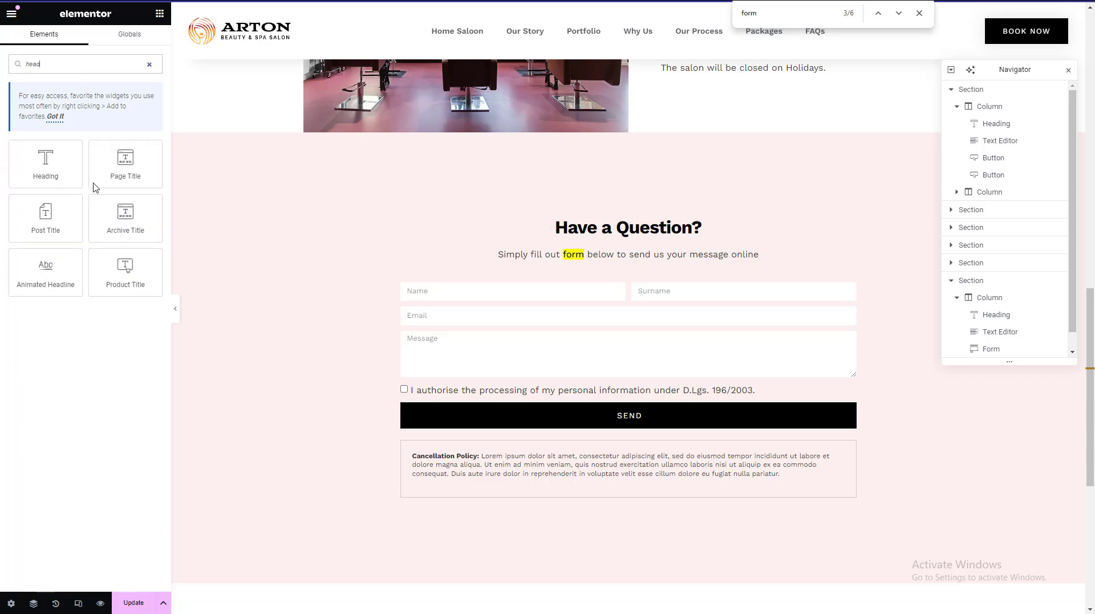
drag(49, 171, 594, 229)
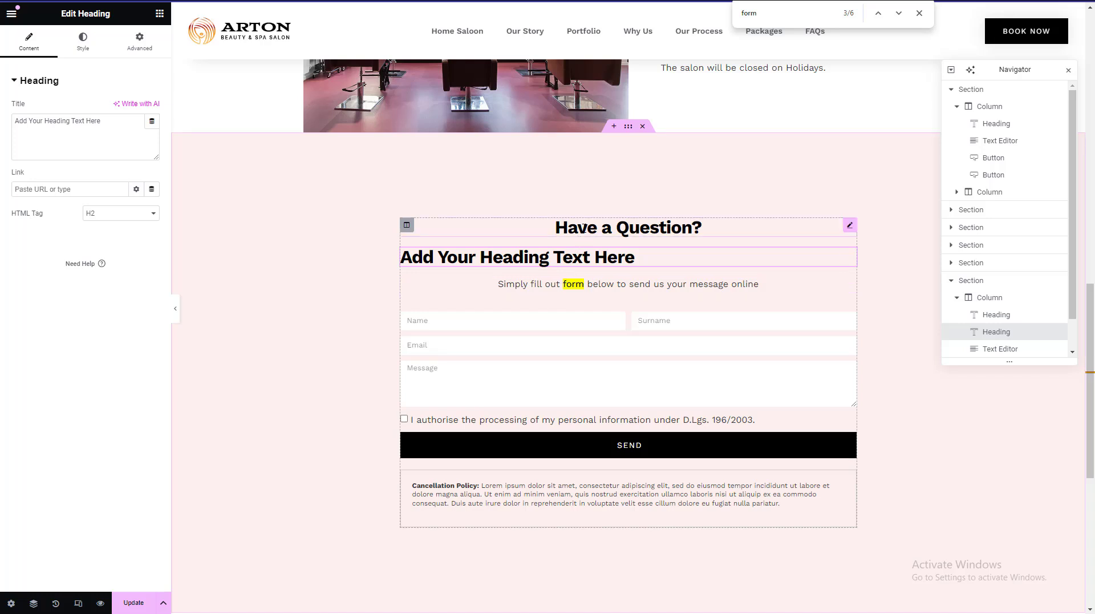
- Paste a copy of the "Have a Question?" heading beneath the original and delete the placeholder heading
click(588, 228)
right_click(586, 228)
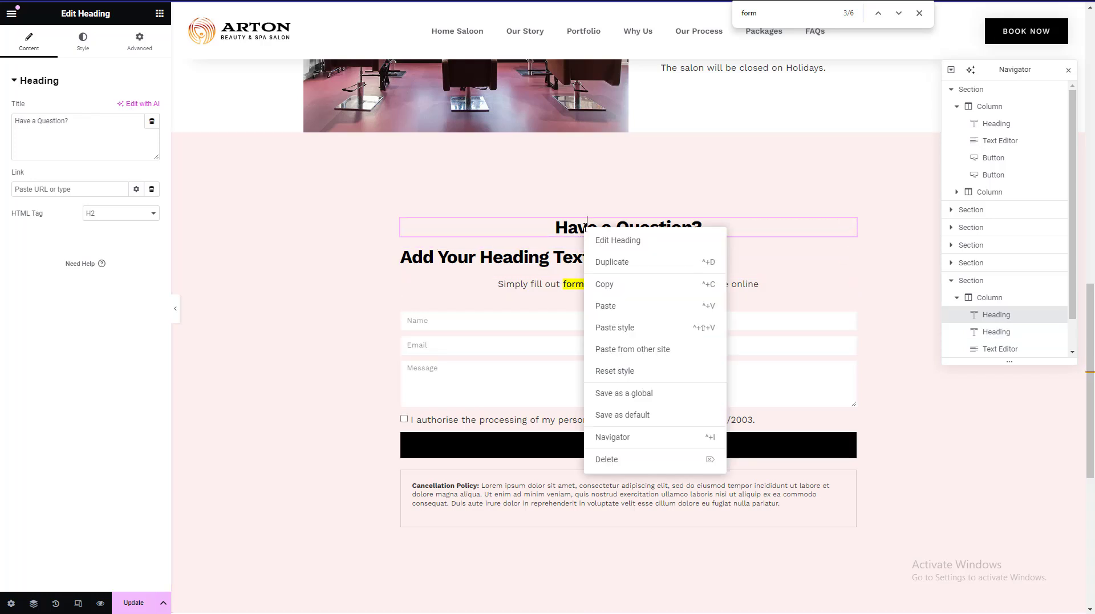
click(613, 289)
right_click(614, 240)
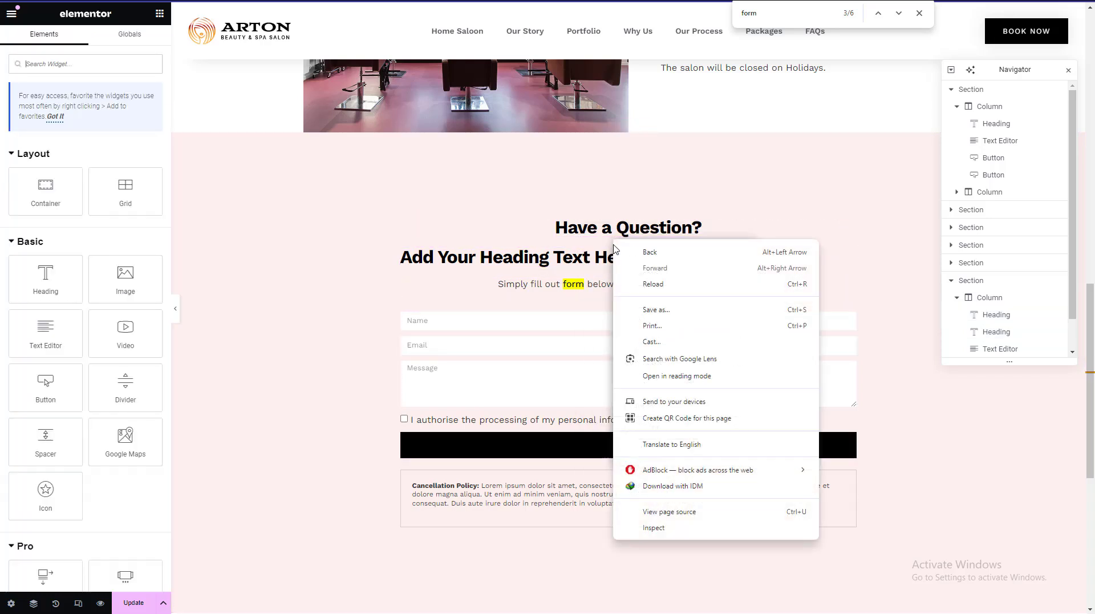
right_click(578, 239)
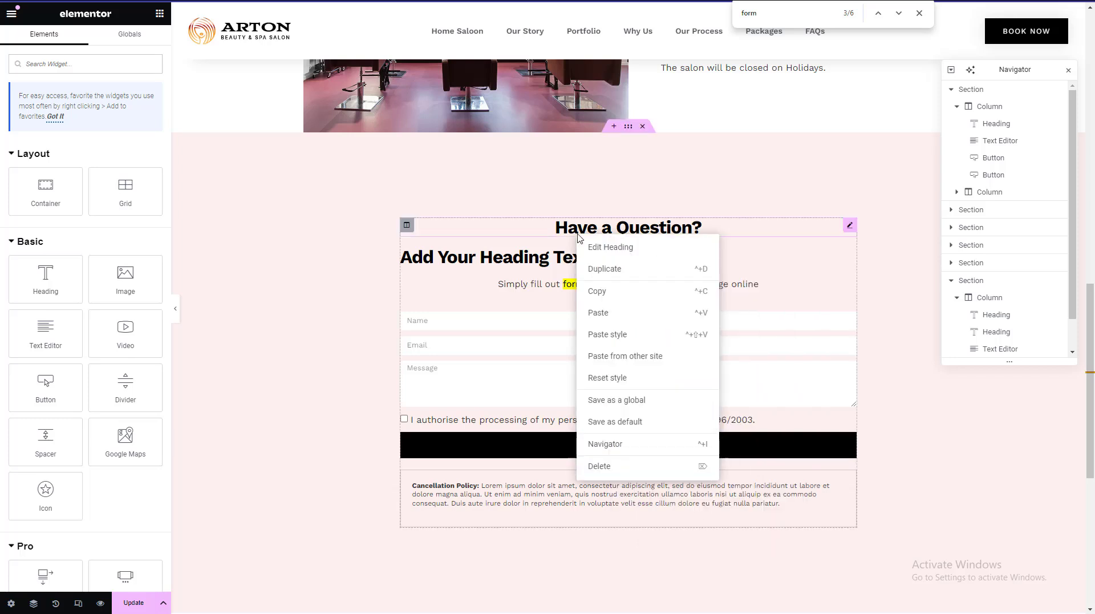
click(613, 310)
right_click(597, 292)
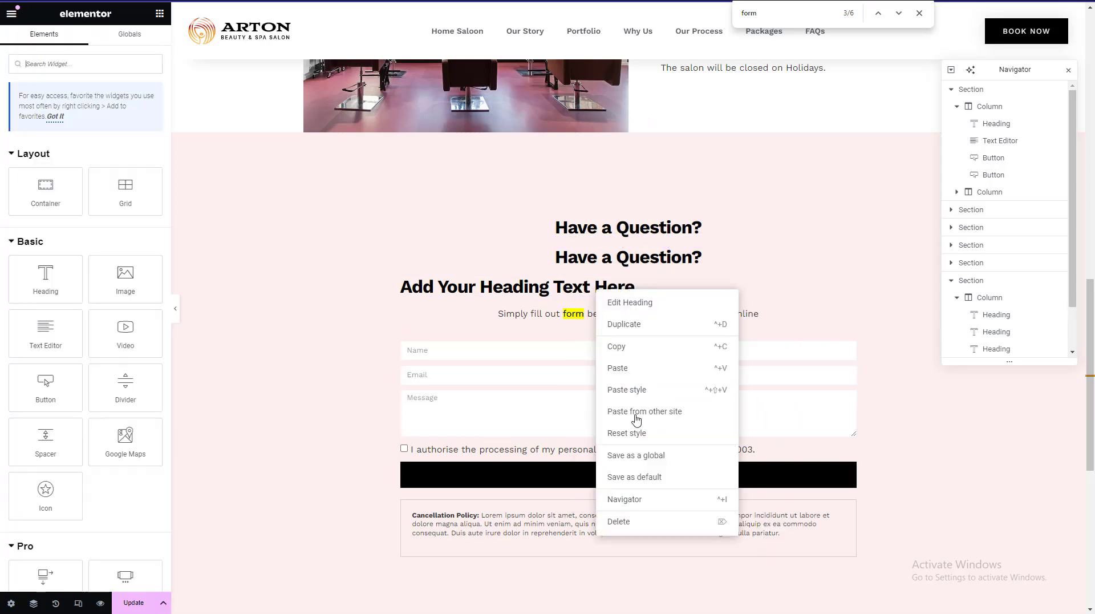
click(635, 522)
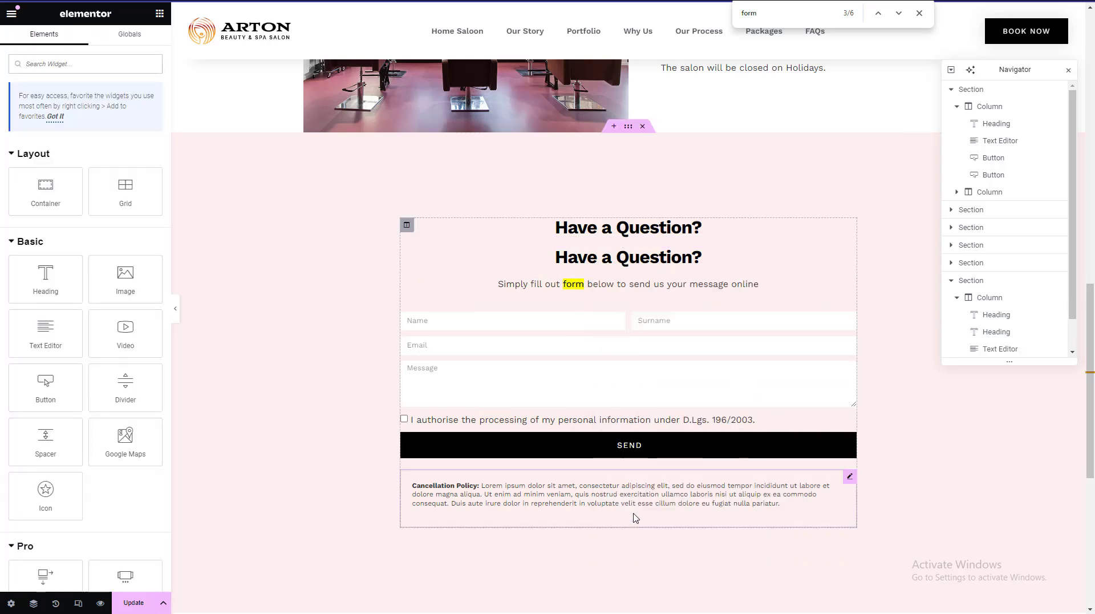
- Reset the style of the upper "Have a Question?" heading and delete the extra heading
right_click(622, 230)
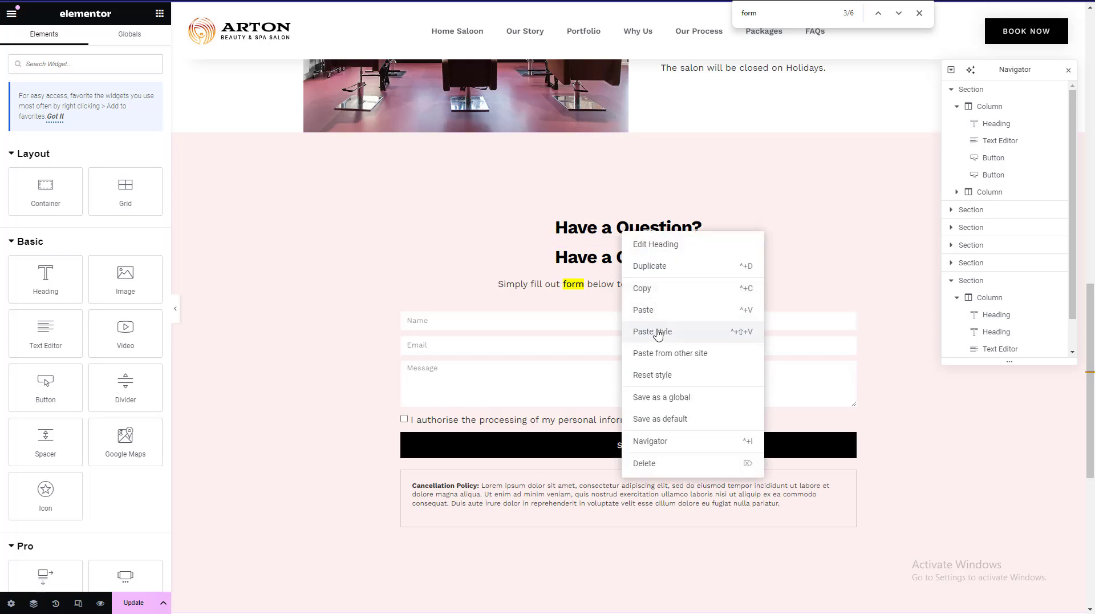
click(638, 373)
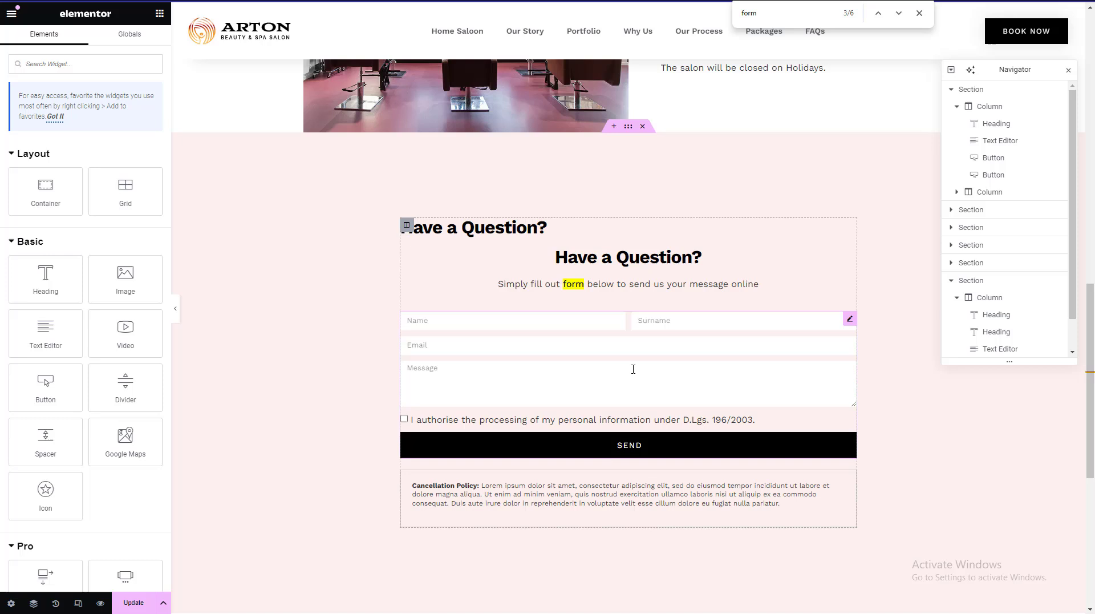
right_click(610, 258)
click(640, 489)
- Copy the "Have a Question?" heading and paste its style onto the icon list under Opening Hours
right_click(633, 230)
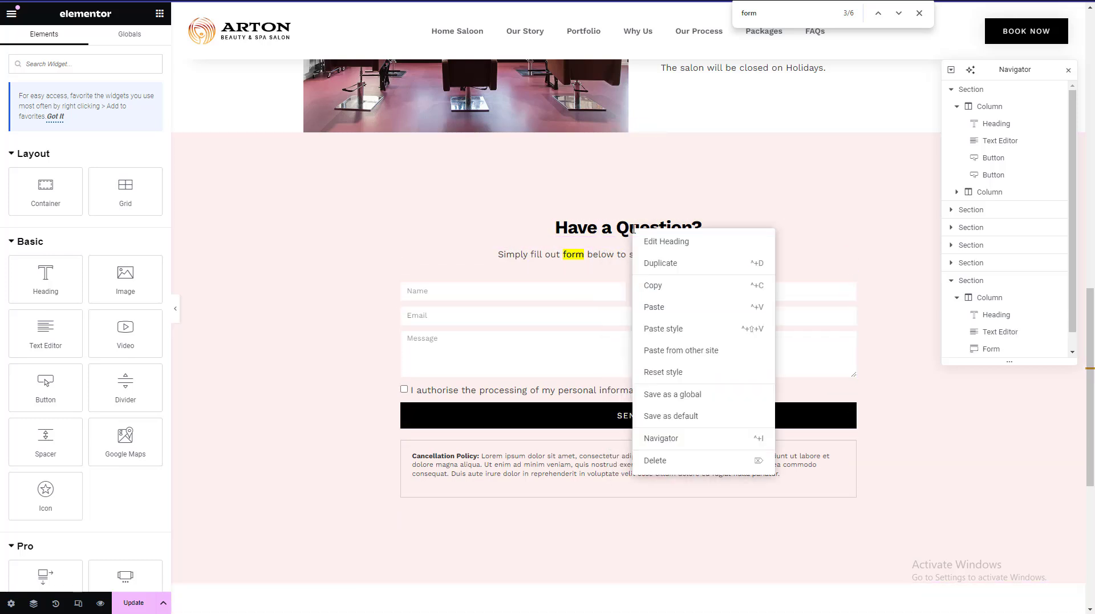
click(656, 285)
scroll(1051, 368, up, 3)
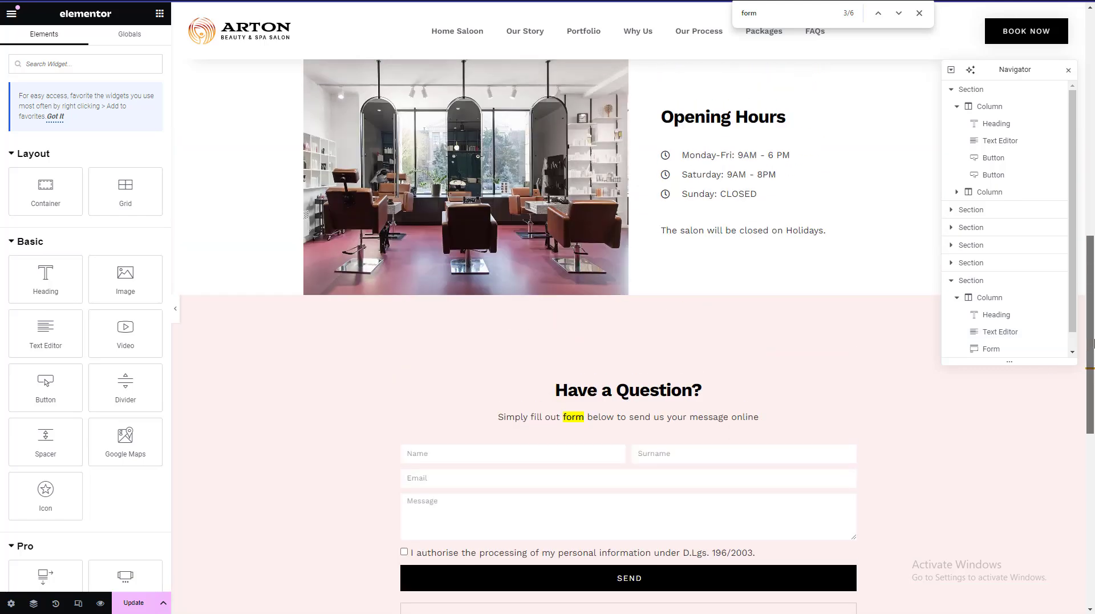
right_click(712, 196)
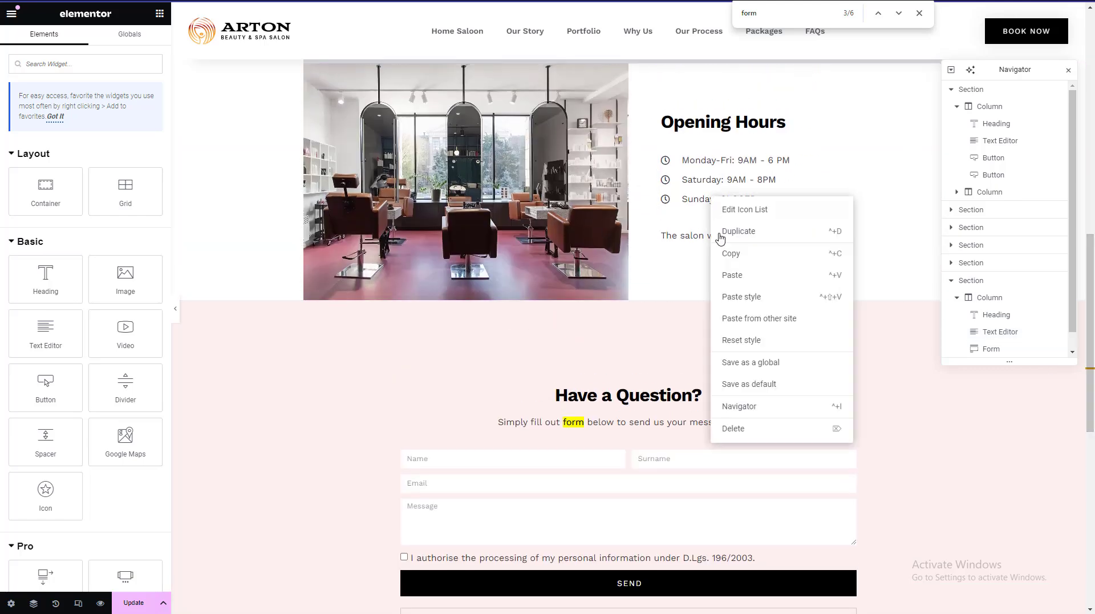
click(735, 297)
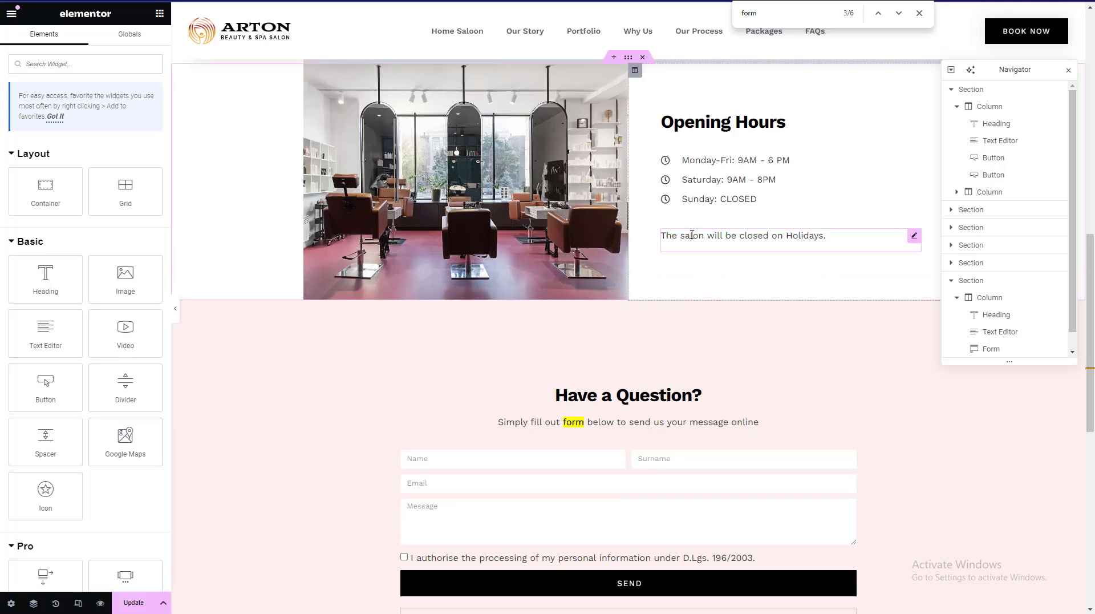
- Open the paragraph under Location & Hours for editing and compare its visual and text views
scroll(651, 279, up, 4)
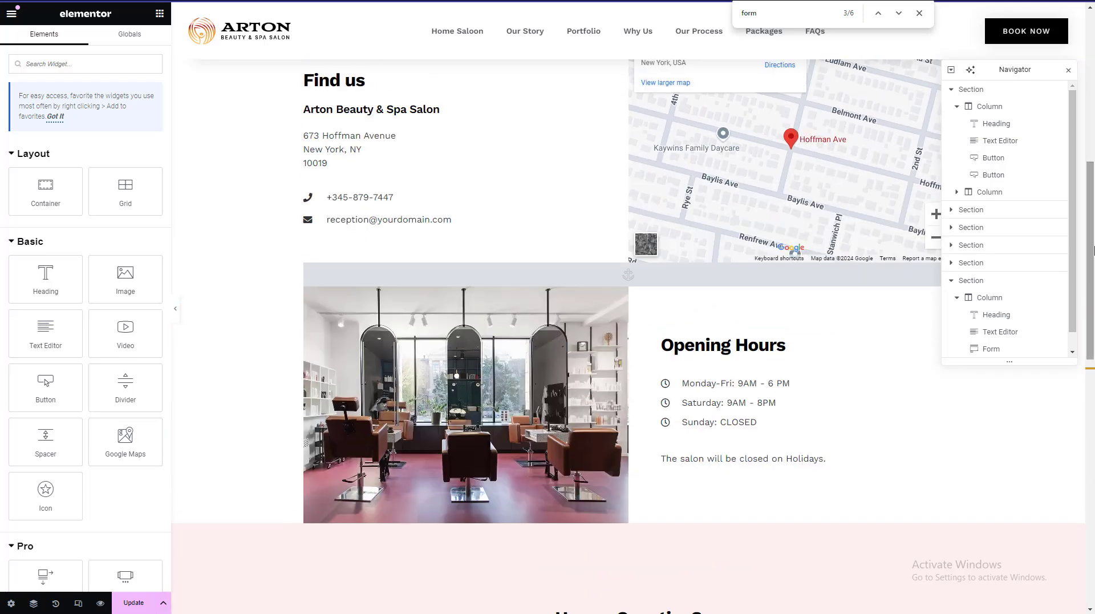
scroll(651, 279, up, 8)
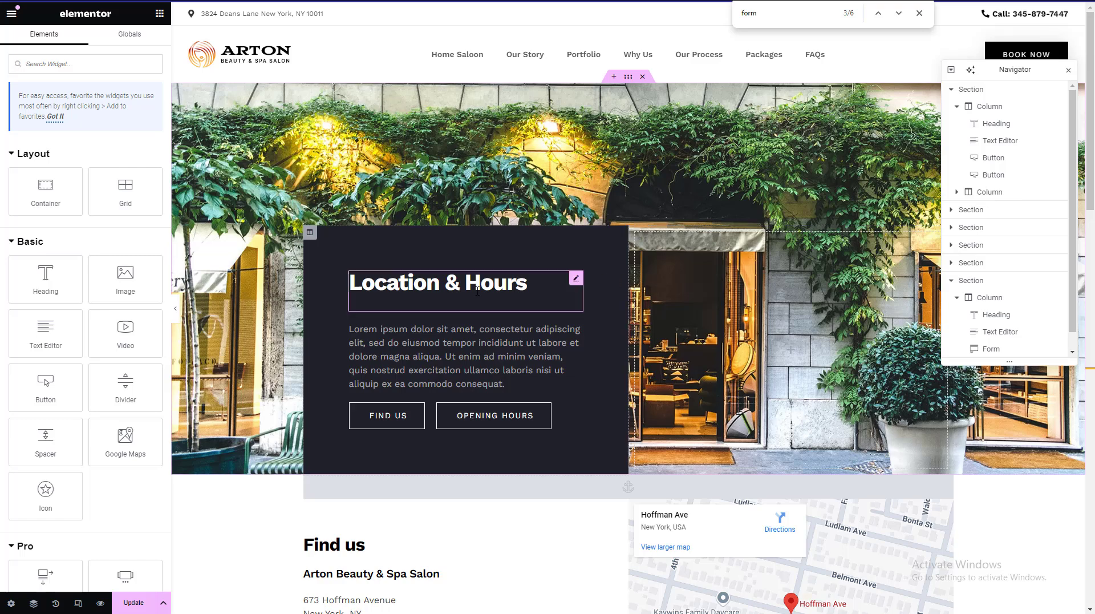
click(459, 335)
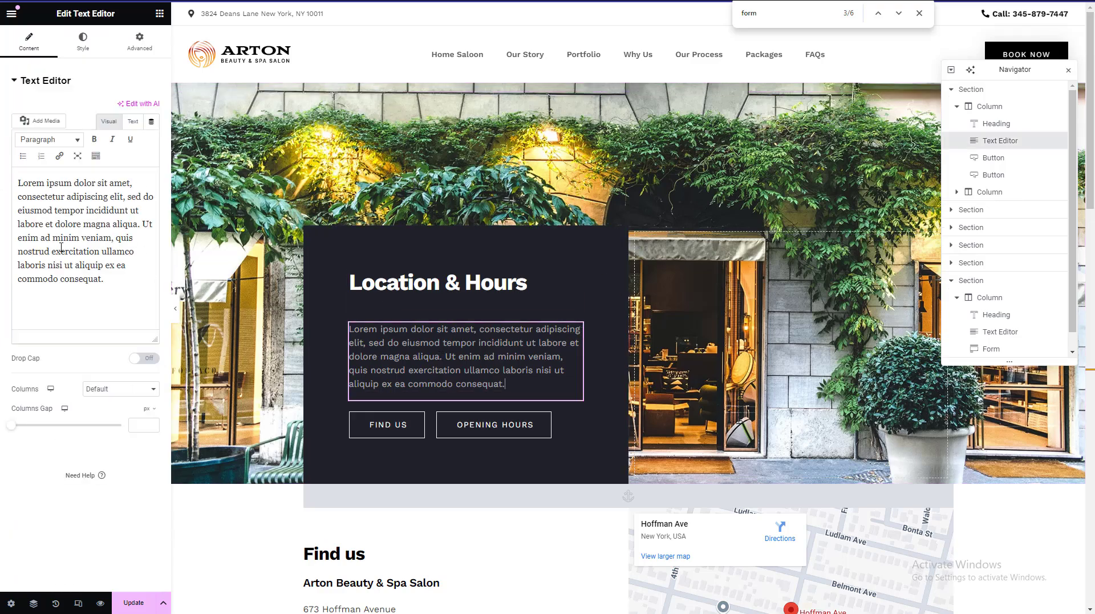
double_click(69, 210)
key(ctrl+a)
click(133, 122)
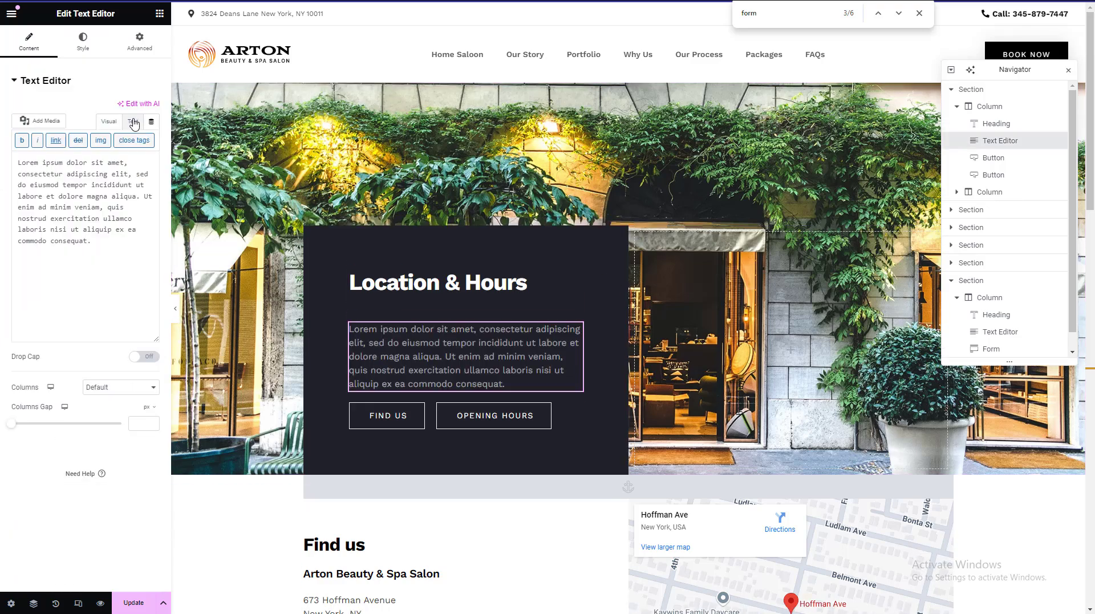
click(104, 124)
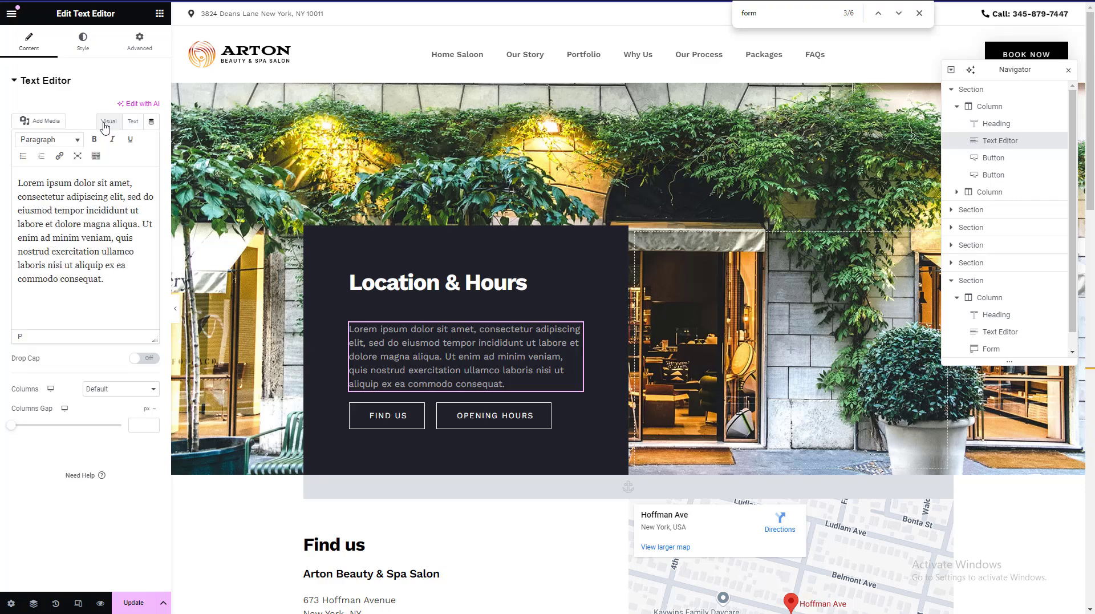
- Try the drop cap on the Location & Hours paragraph and leave it off
click(141, 359)
click(140, 358)
click(141, 358)
click(141, 359)
click(139, 361)
- Try a two-column layout for the Location & Hours paragraph, and set its columns to 1
click(94, 390)
click(94, 392)
click(94, 390)
click(103, 417)
click(103, 399)
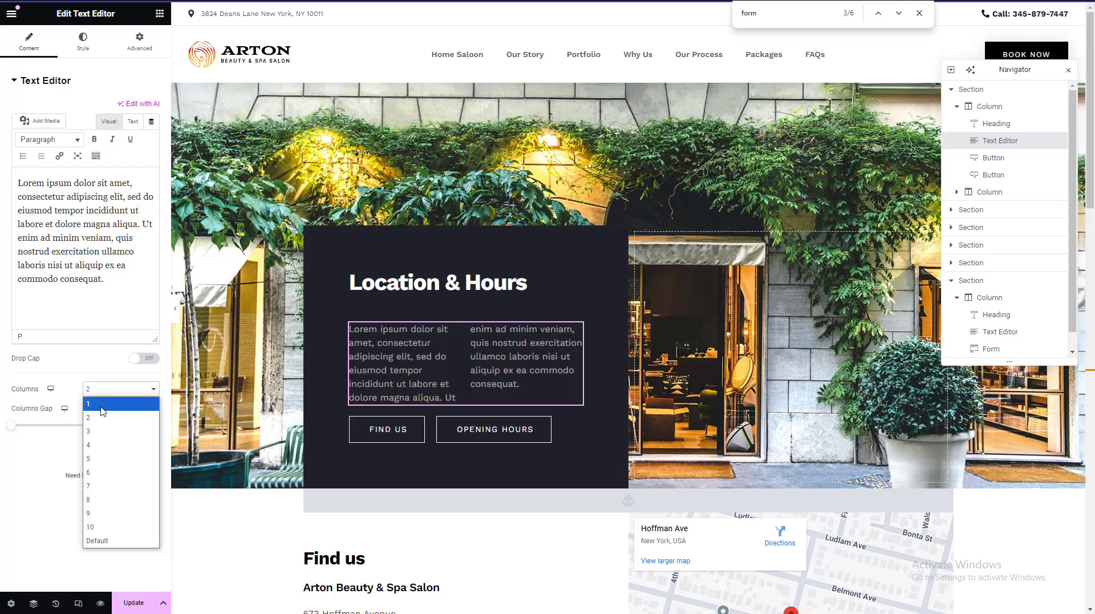
click(103, 406)
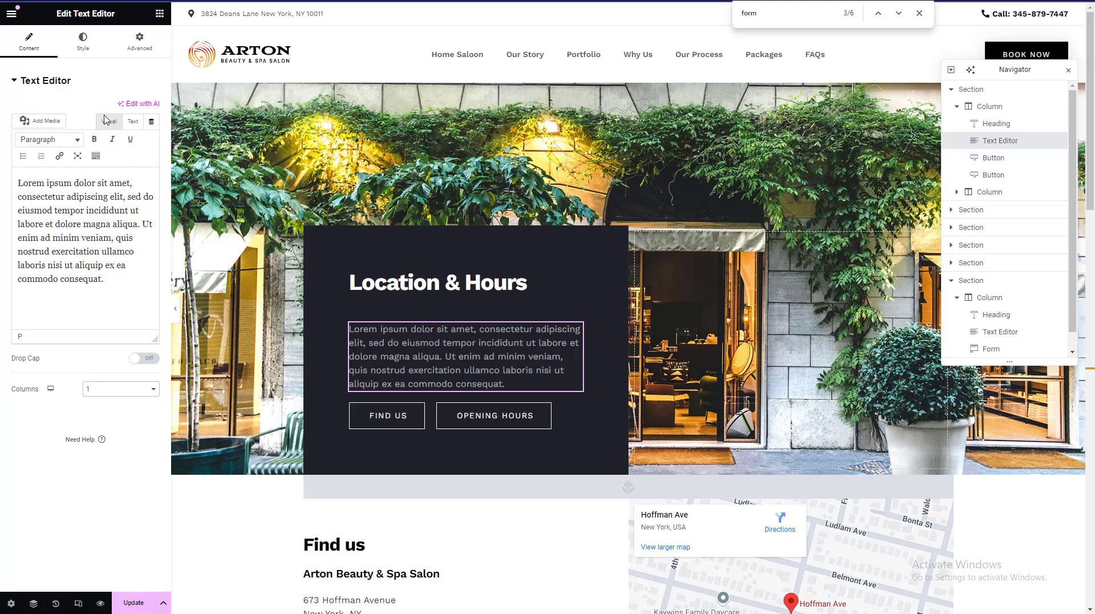
- Apply a dark global text color to the Location & Hours paragraph
click(82, 42)
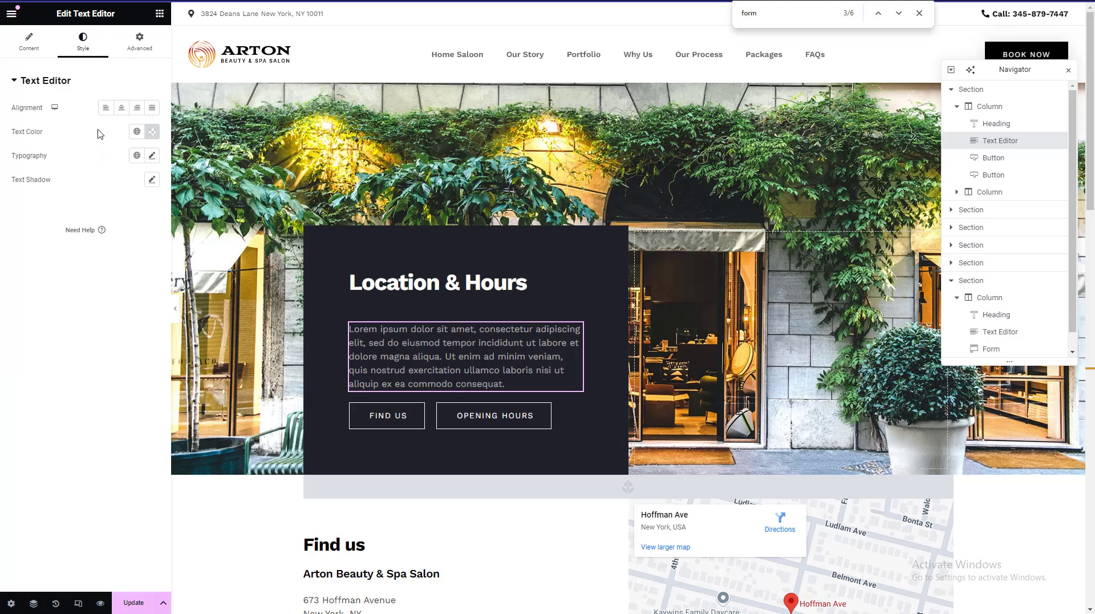
click(138, 132)
click(76, 209)
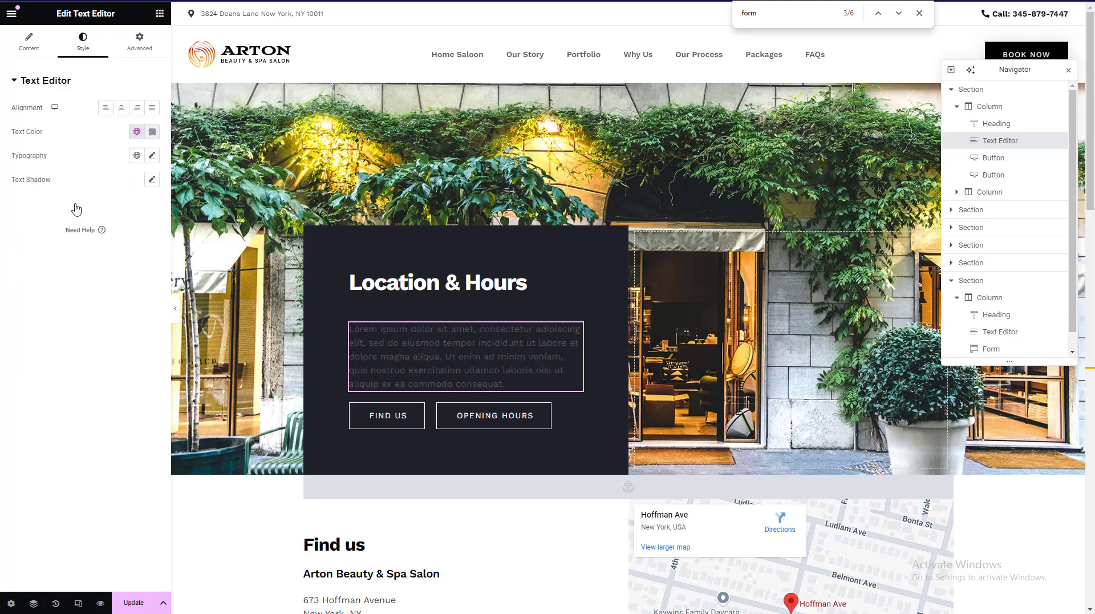
- Set the paragraph's typography to size 1 px, weight 700 (Bold), line height 4.4 em and letter spacing 5 px
click(152, 155)
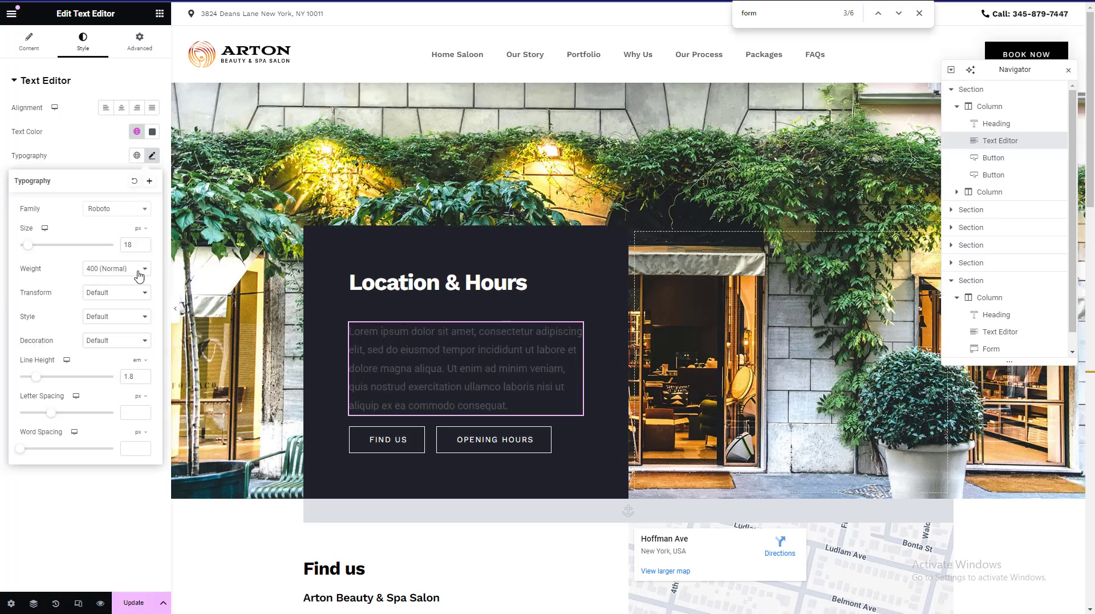
drag(31, 250, 20, 250)
click(108, 268)
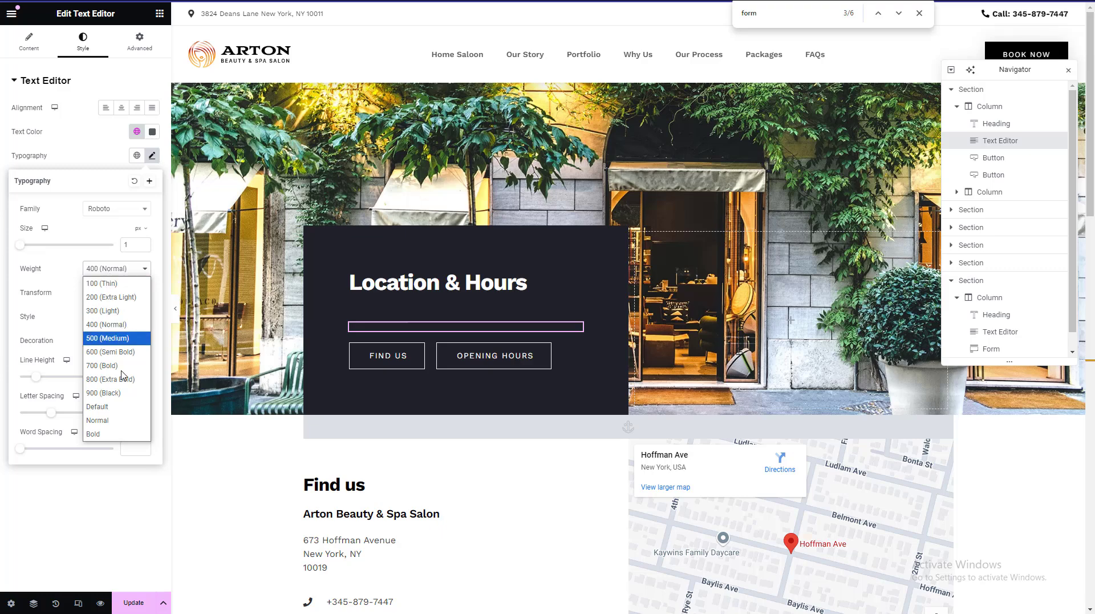
click(129, 342)
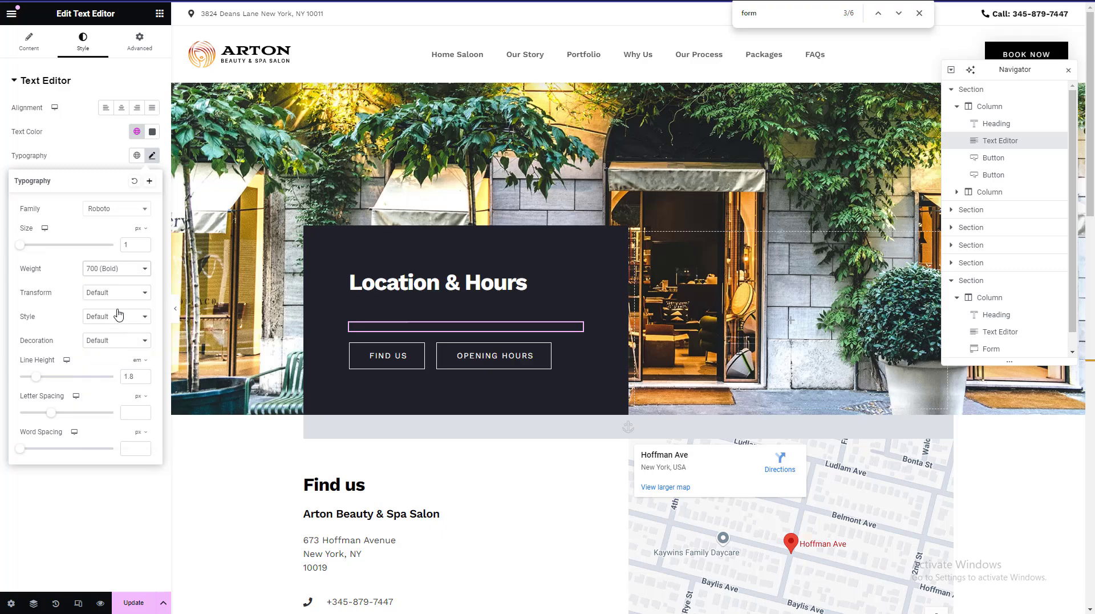
click(62, 377)
drag(52, 412, 83, 413)
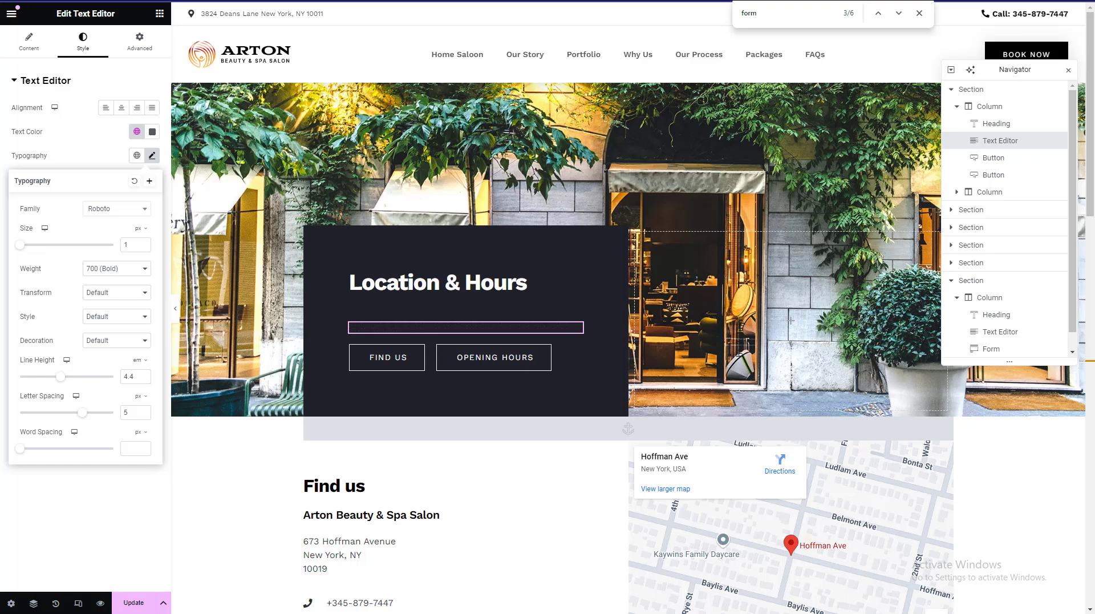
- Leave the page editor for the WordPress dashboard, discarding the unsaved changes
key(ctrl+l)
key(Return)
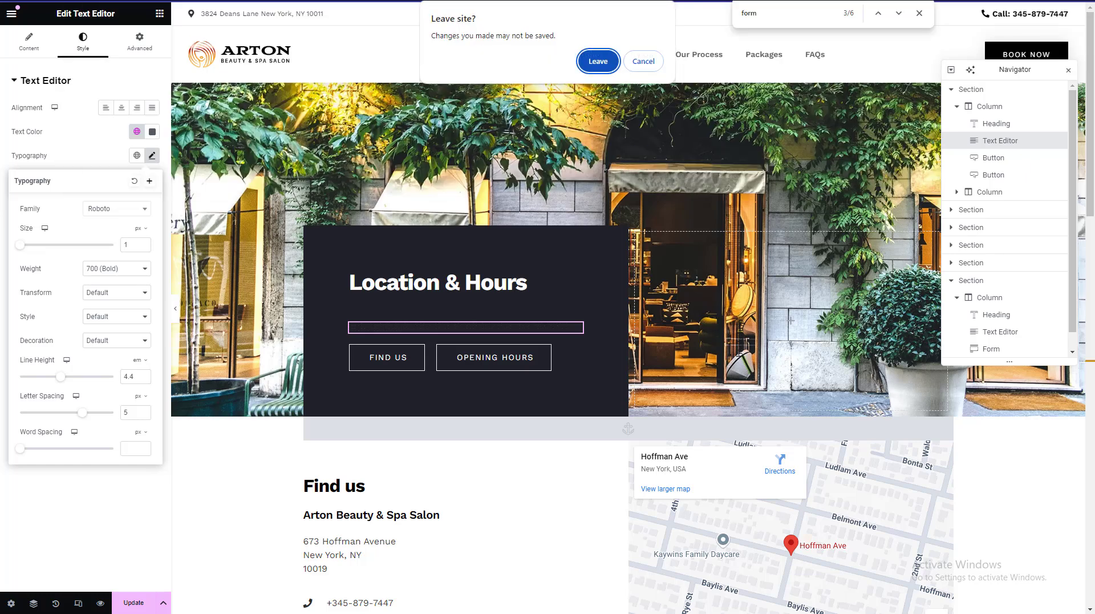
click(599, 60)
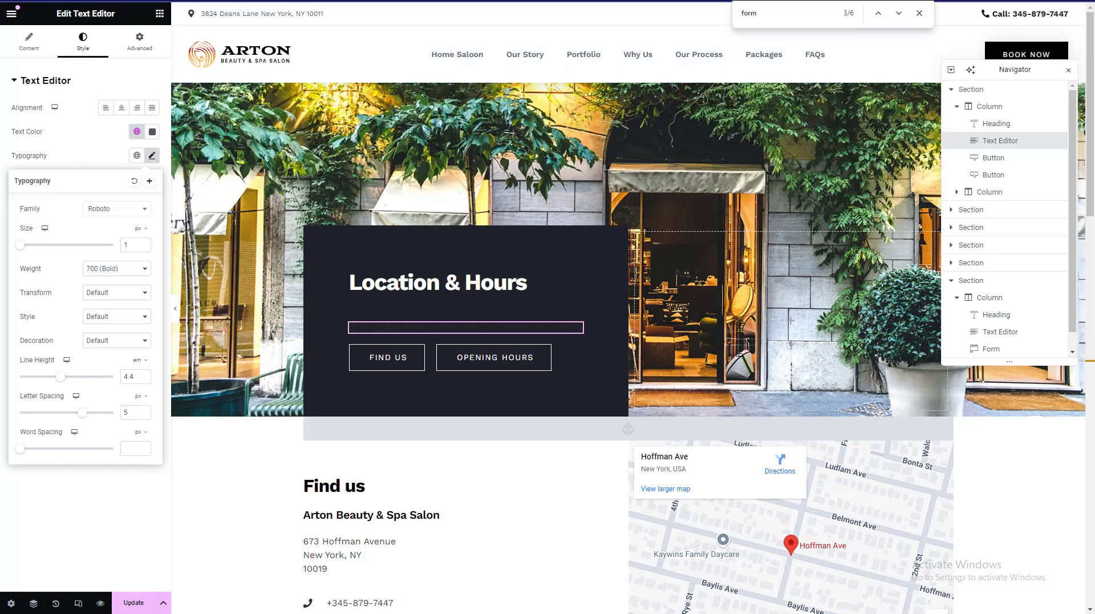
- Check the page list in the Arton demo site's navigation and open a new blank page in the WordPress dashboard
mouse_move(323, 64)
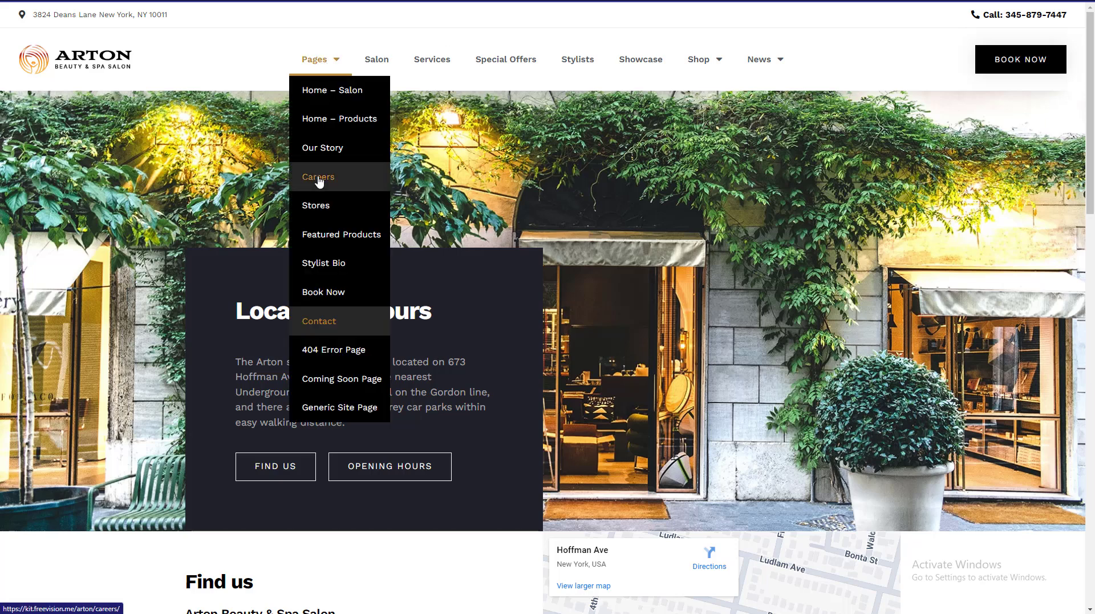
click(500, 60)
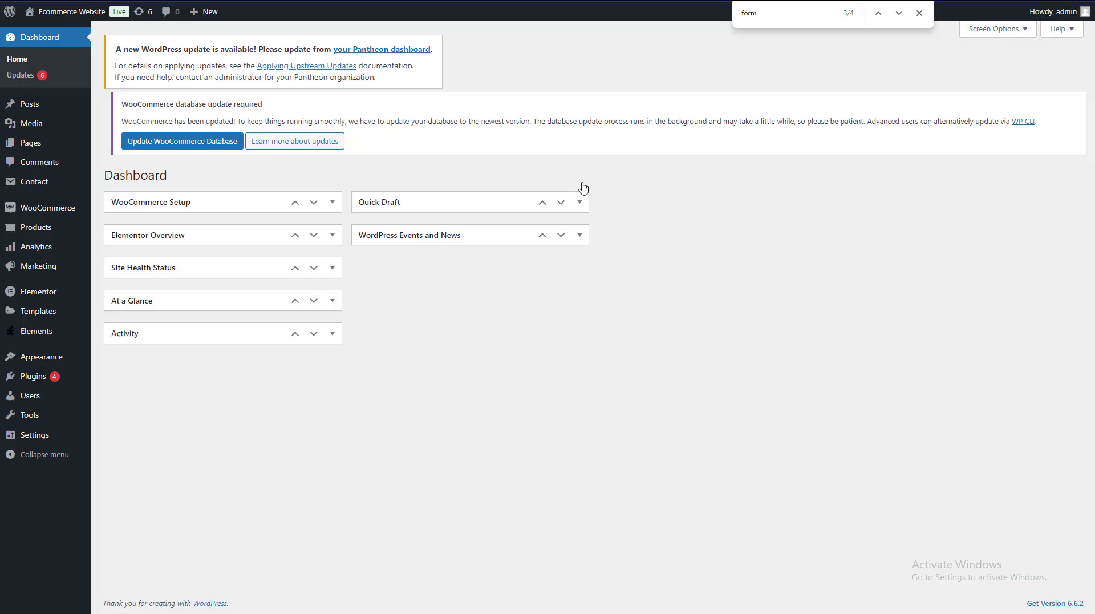
click(920, 13)
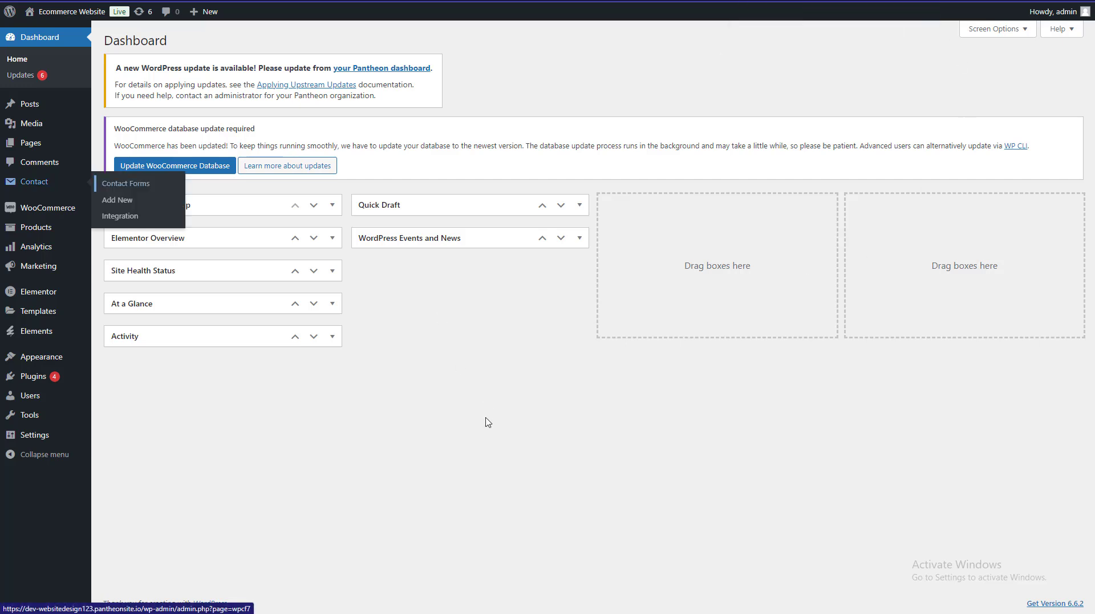
mouse_move(33, 356)
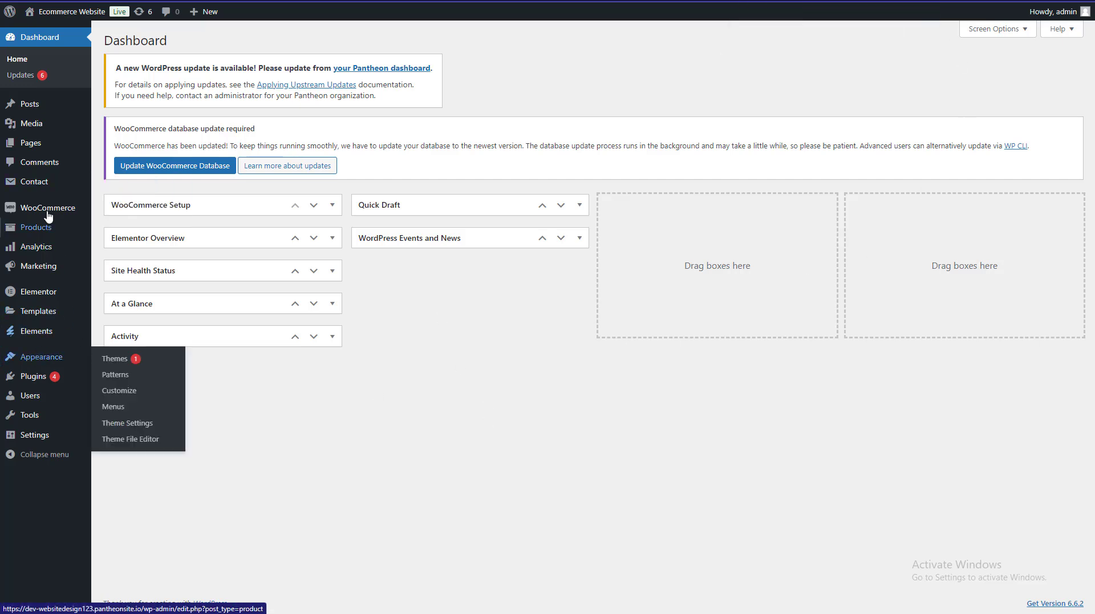
mouse_move(53, 145)
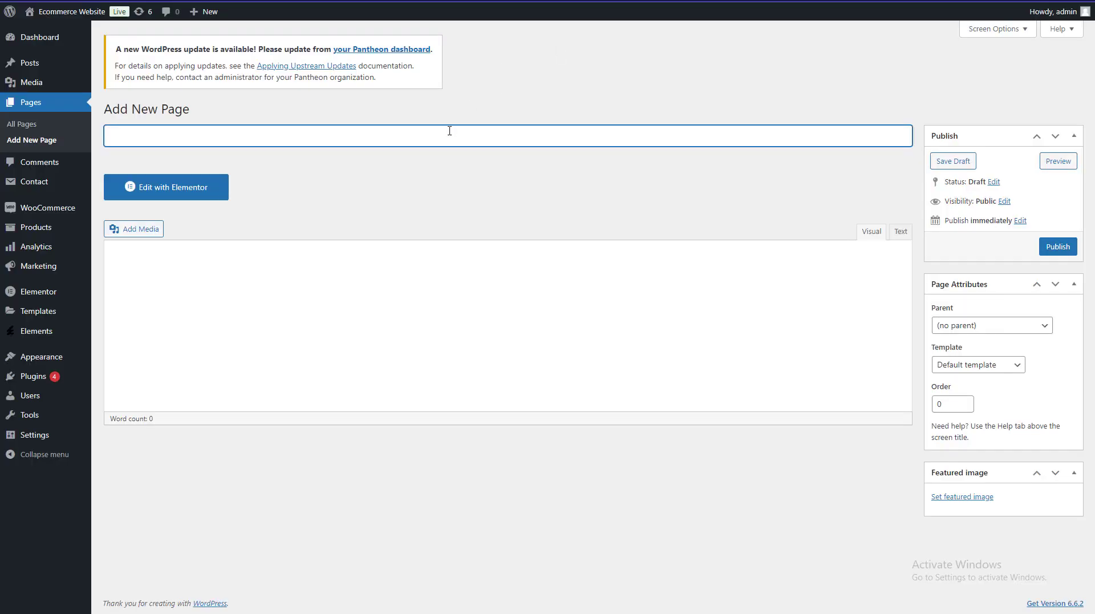
- Title the new page "Special Offers" and publish it
text(Spe)
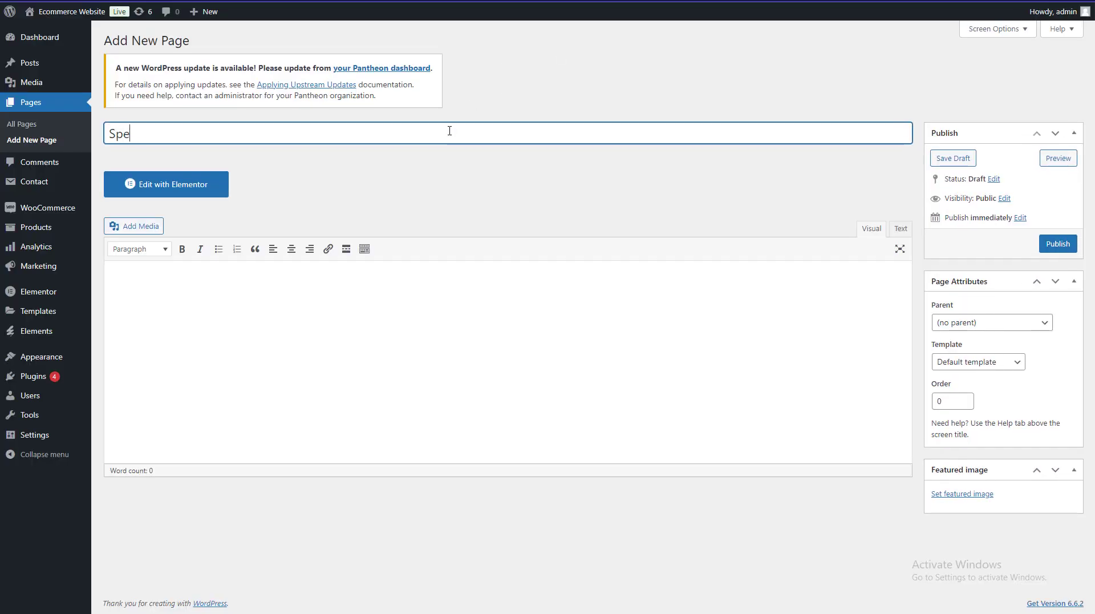
text(cial Offers)
key(ctrl+a)
click(1056, 243)
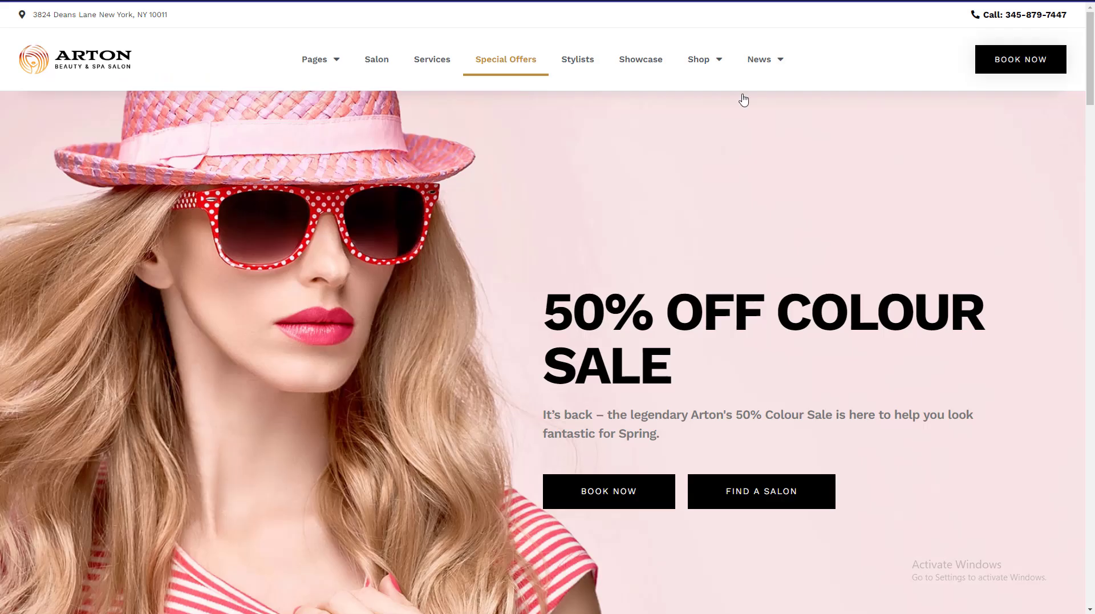
- Open the Special Offers page in the Elementor editor and look through the Arton demo site's Special Offers page for reference
scroll(733, 143, down, 15)
scroll(725, 186, up, 15)
key(alt+Left)
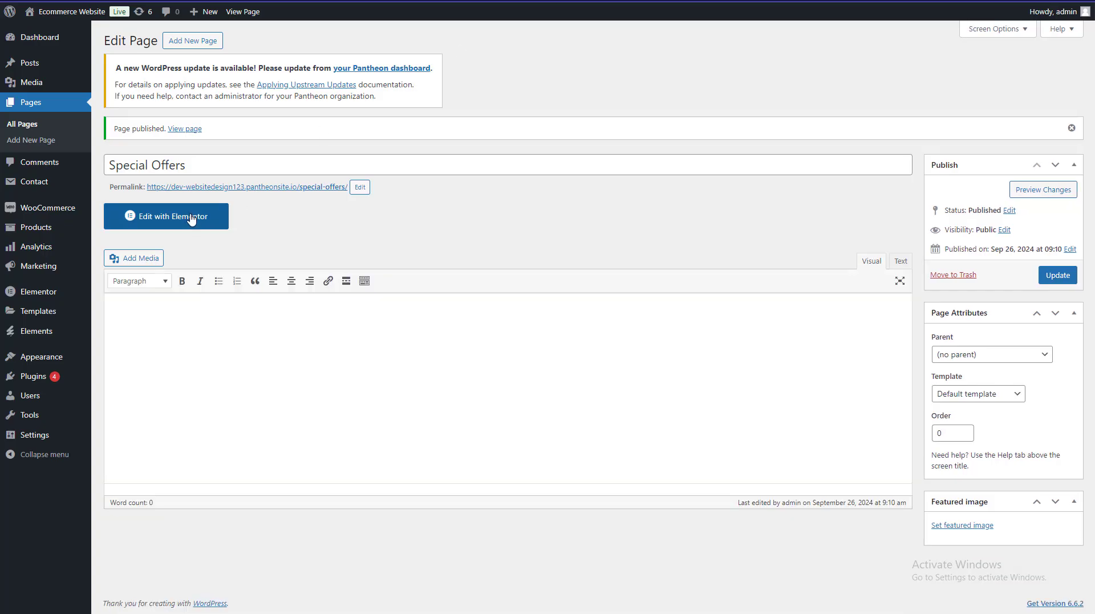
click(223, 212)
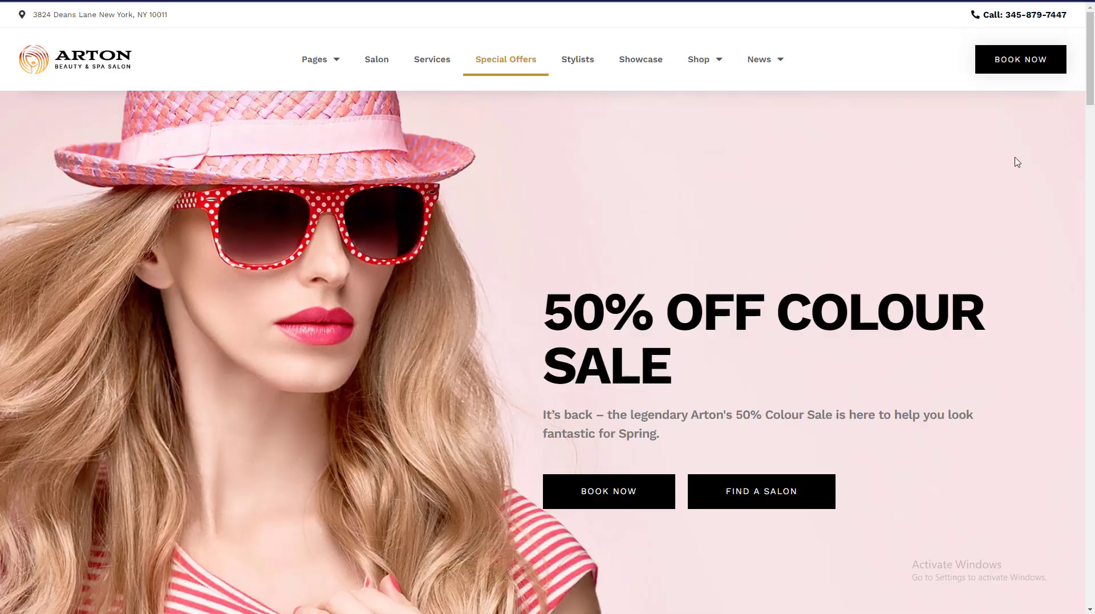
scroll(1017, 162, down, 20)
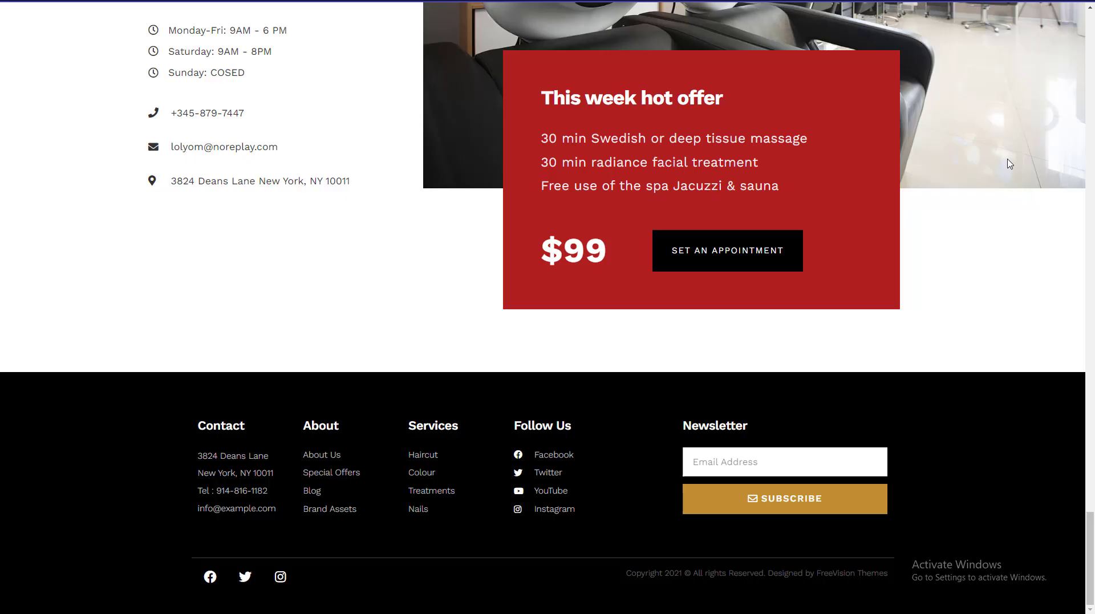
scroll(1010, 164, up, 20)
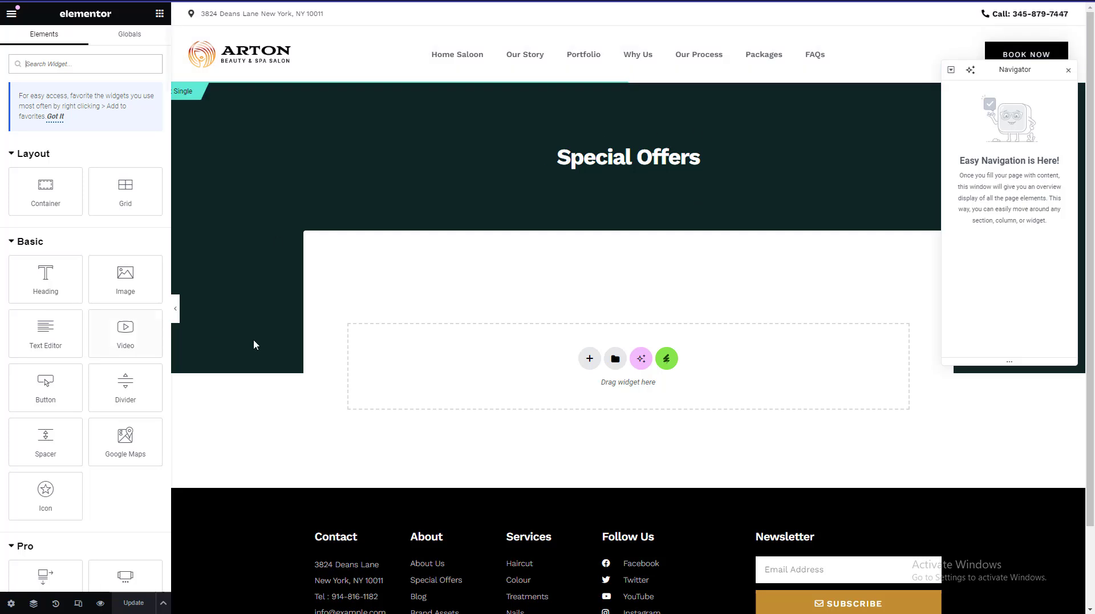
- Hide the Special Offers page title and set the page layout to Elementor Full Width
right_click(509, 143)
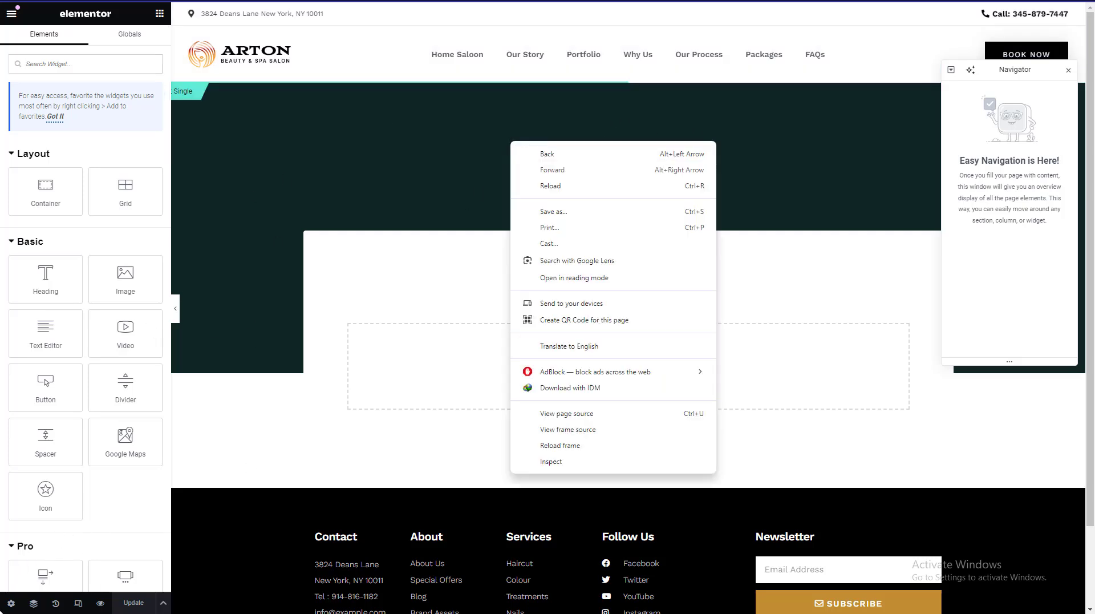
click(10, 603)
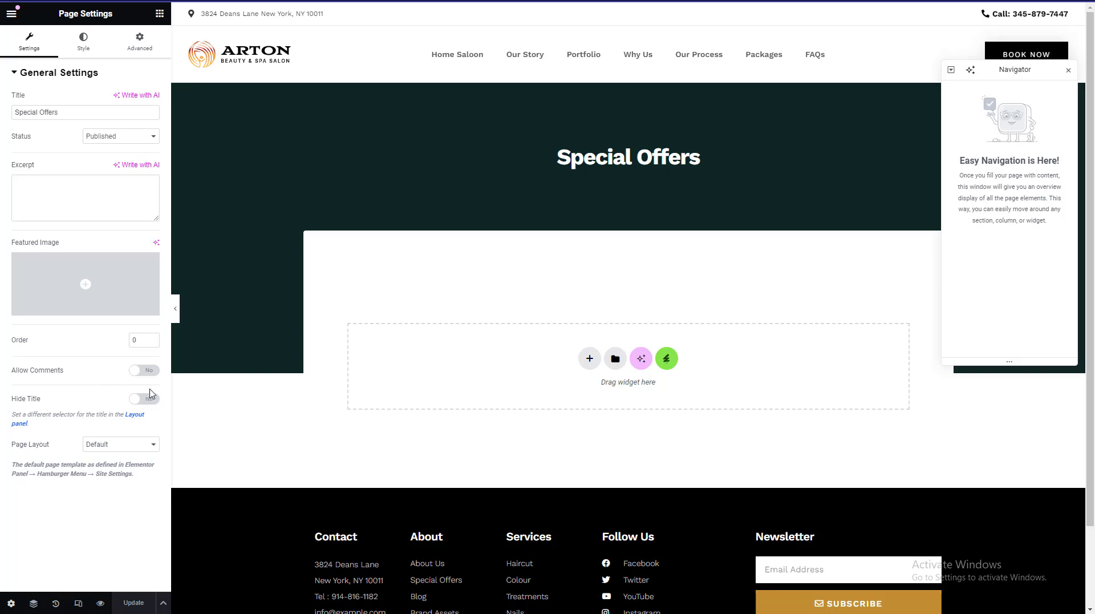
click(143, 399)
click(118, 443)
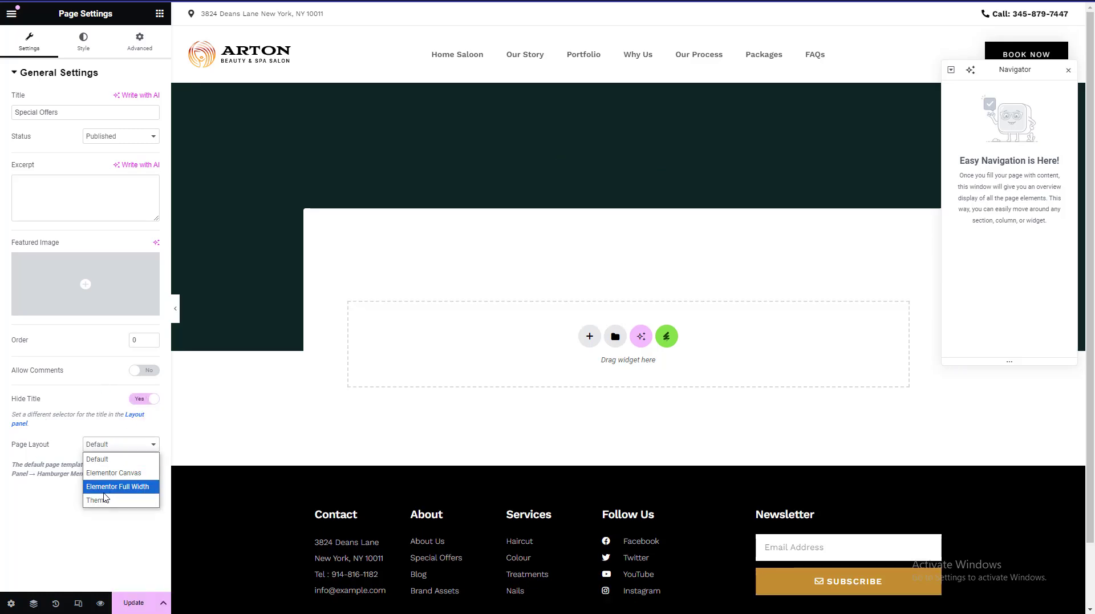
click(108, 485)
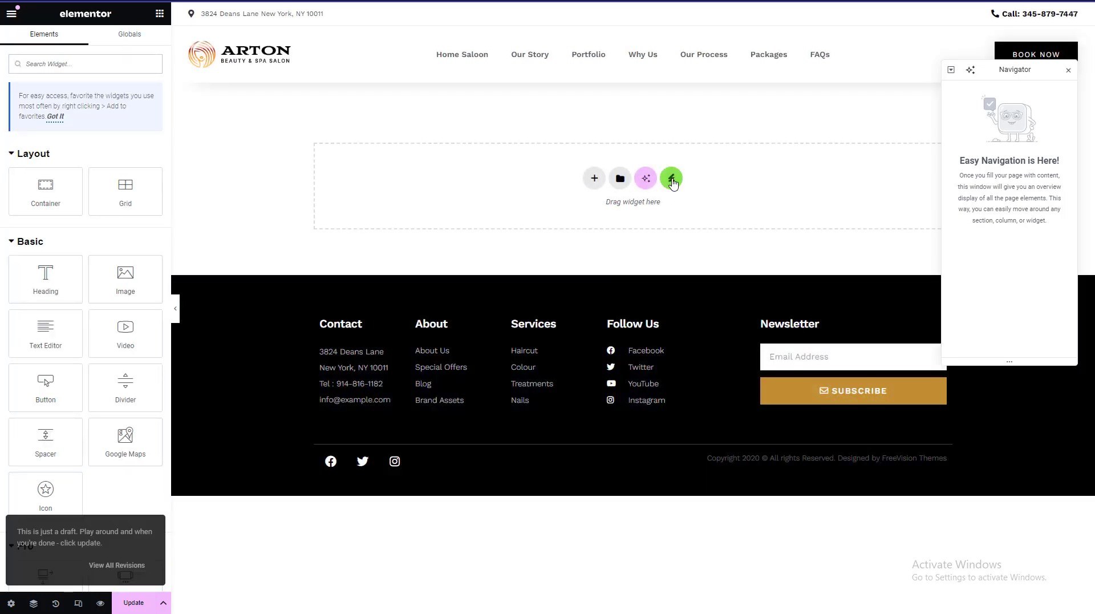
- Find the Special Offers template in the installed Arton - Beauty & Spa Salon kit and insert it into the page
click(672, 180)
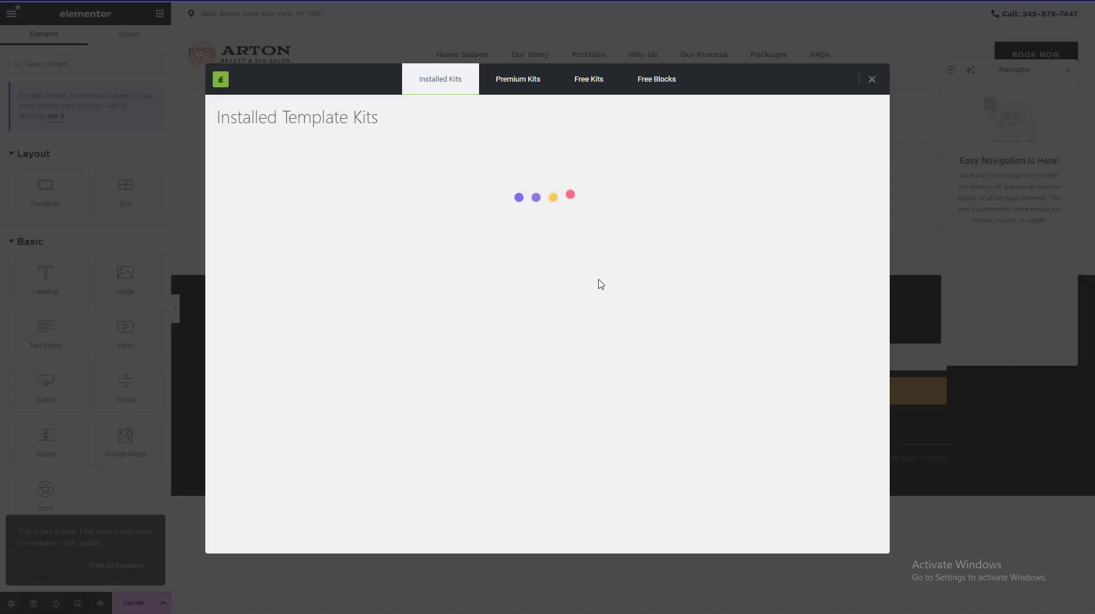
click(280, 385)
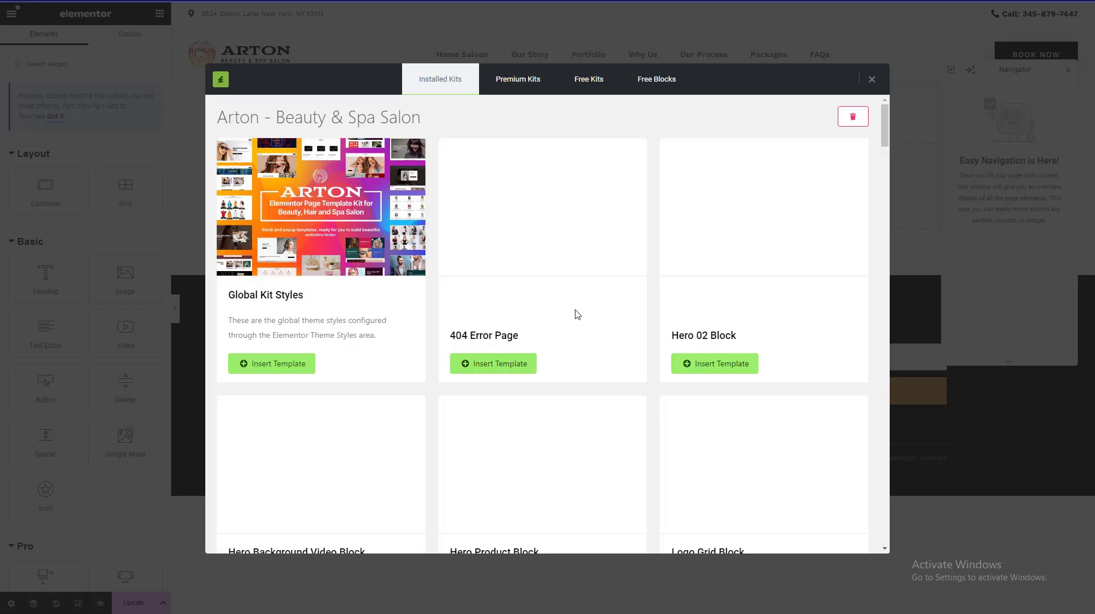
key(ctrl+f)
text(Special)
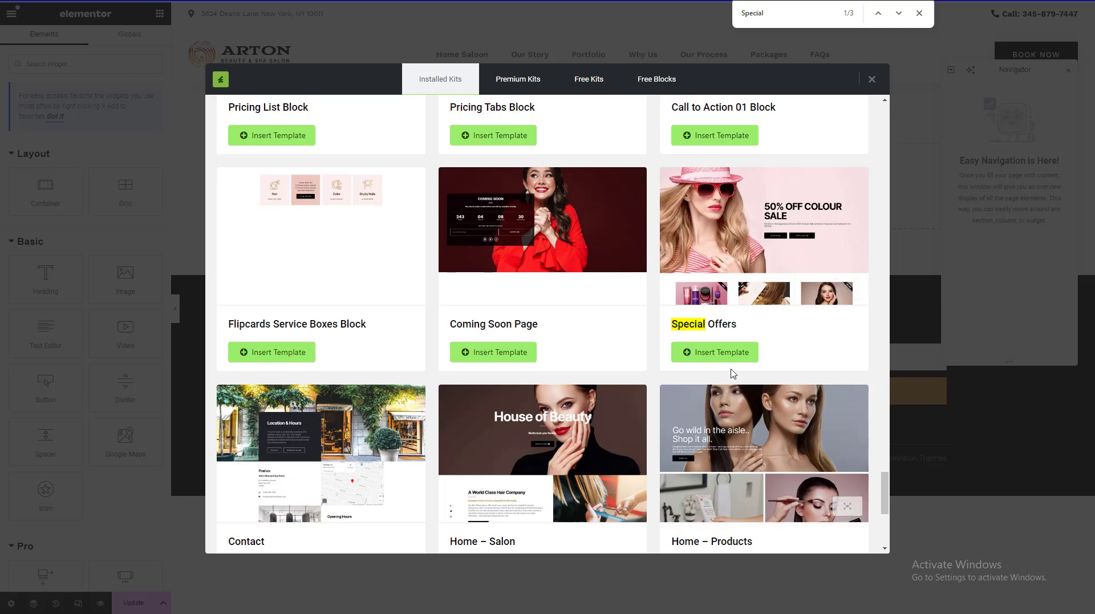
click(724, 350)
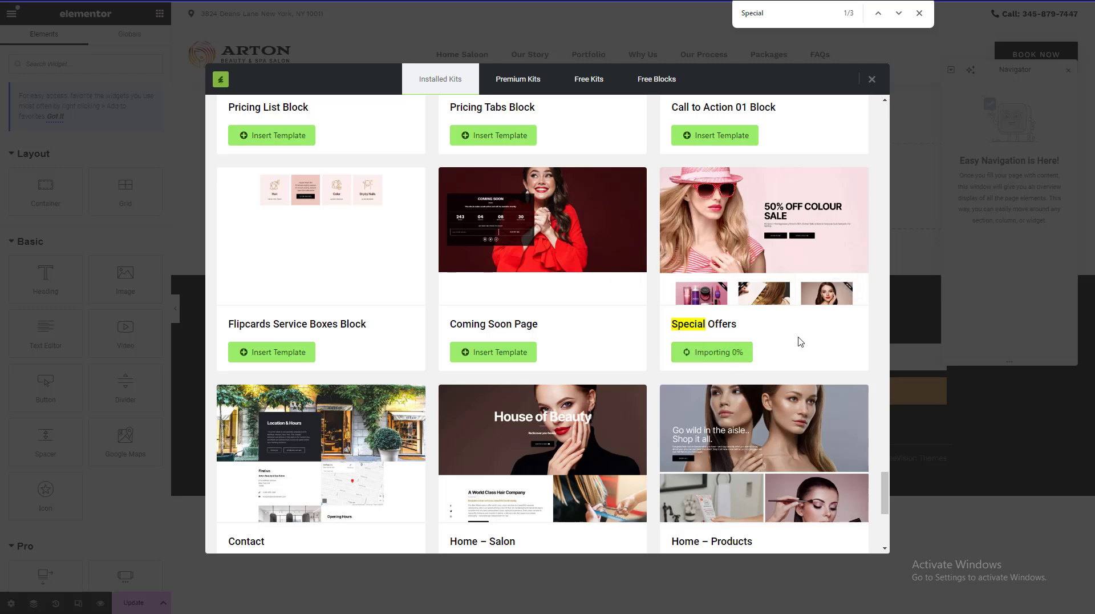
click(919, 13)
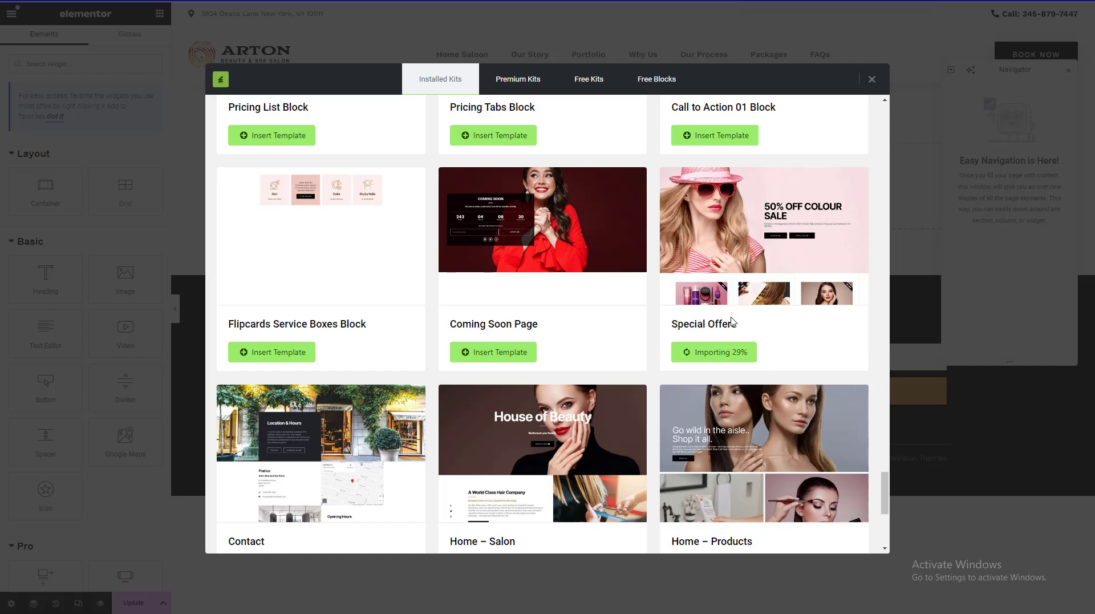
scroll(731, 323, down, 5)
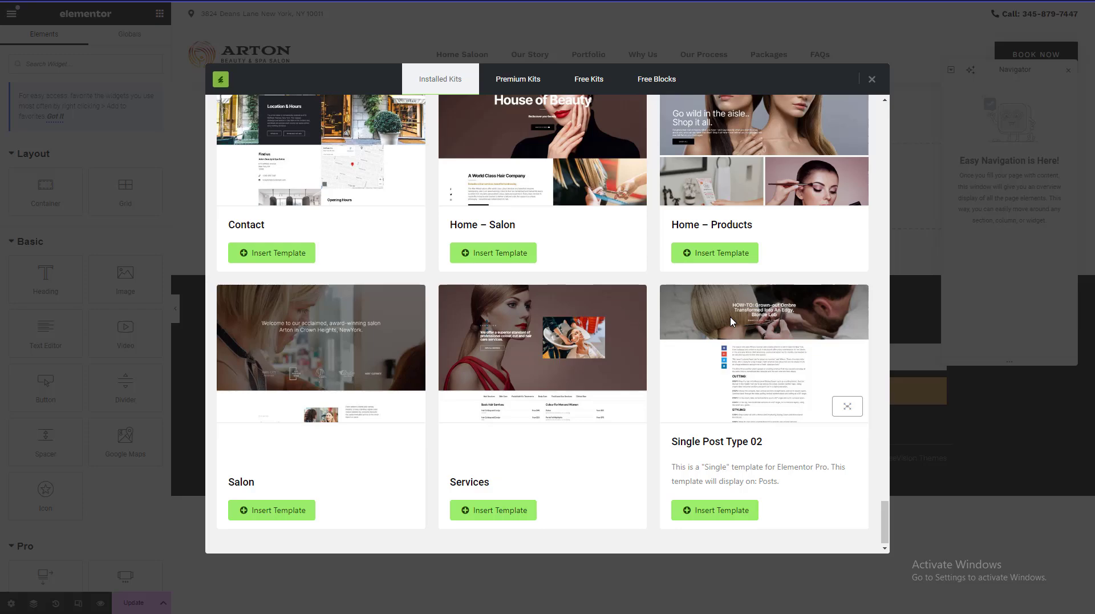
scroll(732, 322, up, 15)
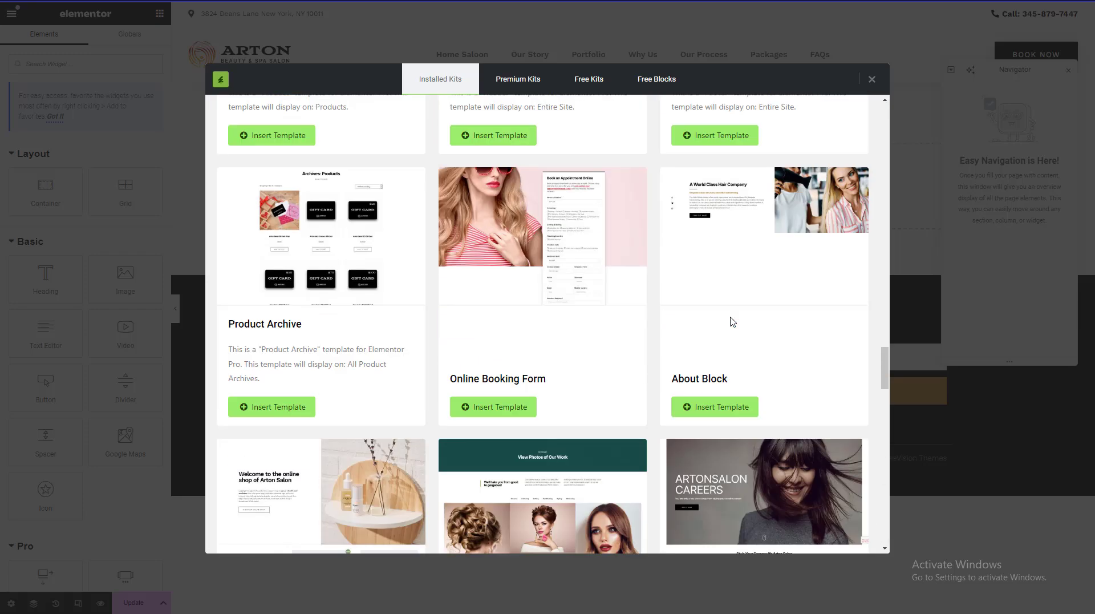
scroll(732, 321, up, 15)
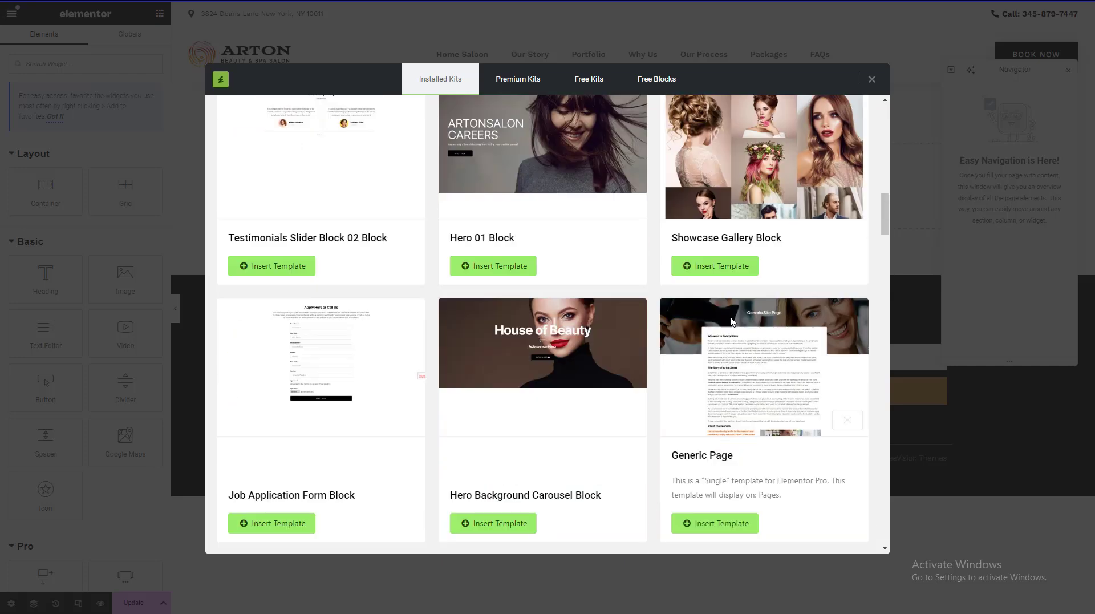
scroll(732, 321, down, 5)
scroll(732, 321, up, 4)
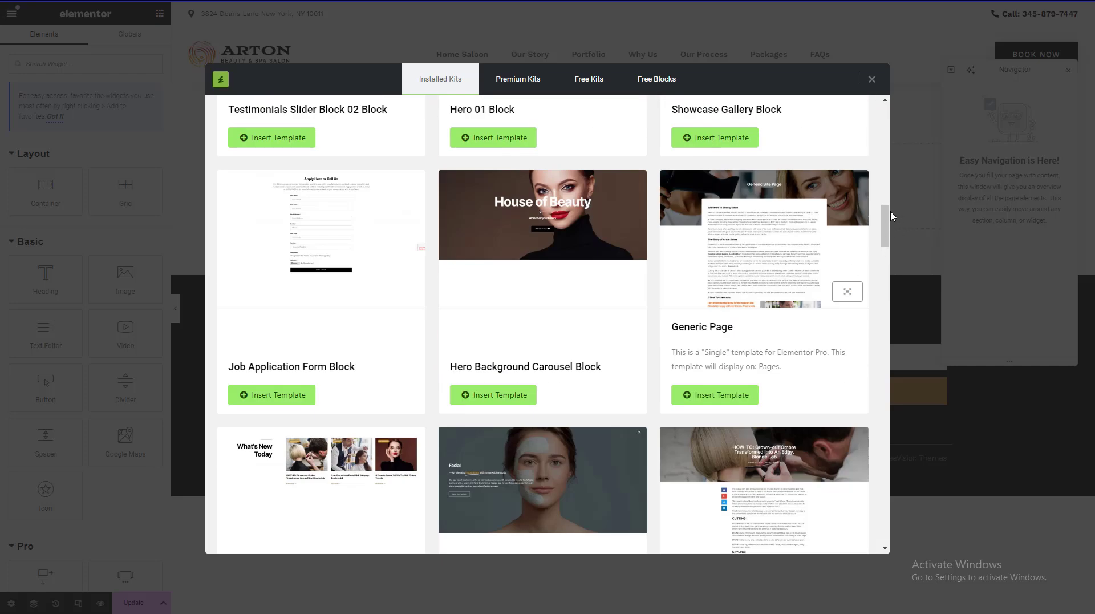
- Update the Special Offers page and review its full length in the browser preview
key(Escape)
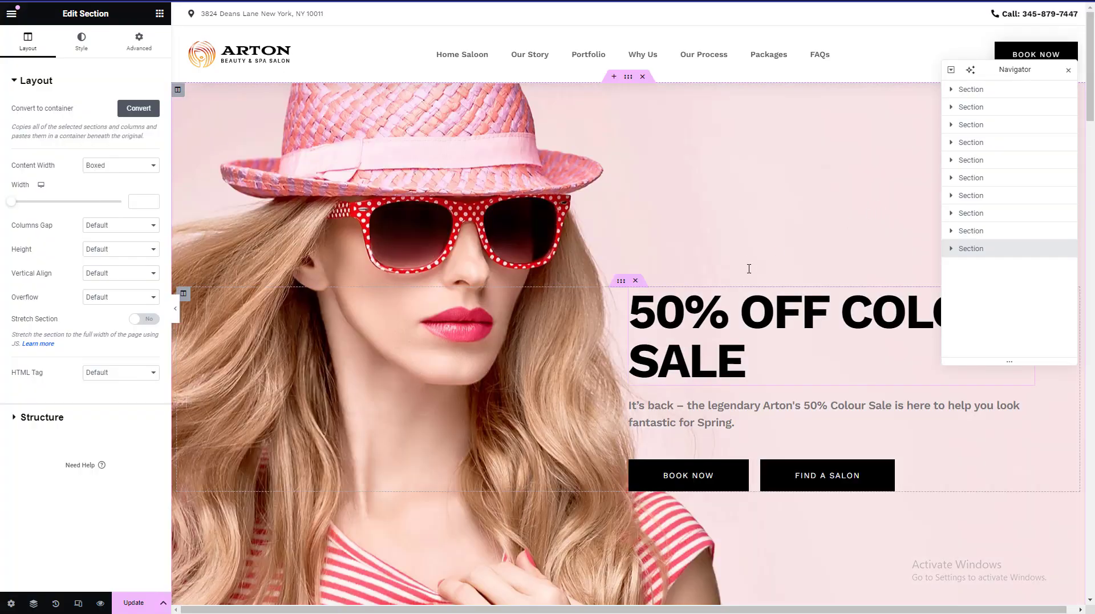
click(126, 602)
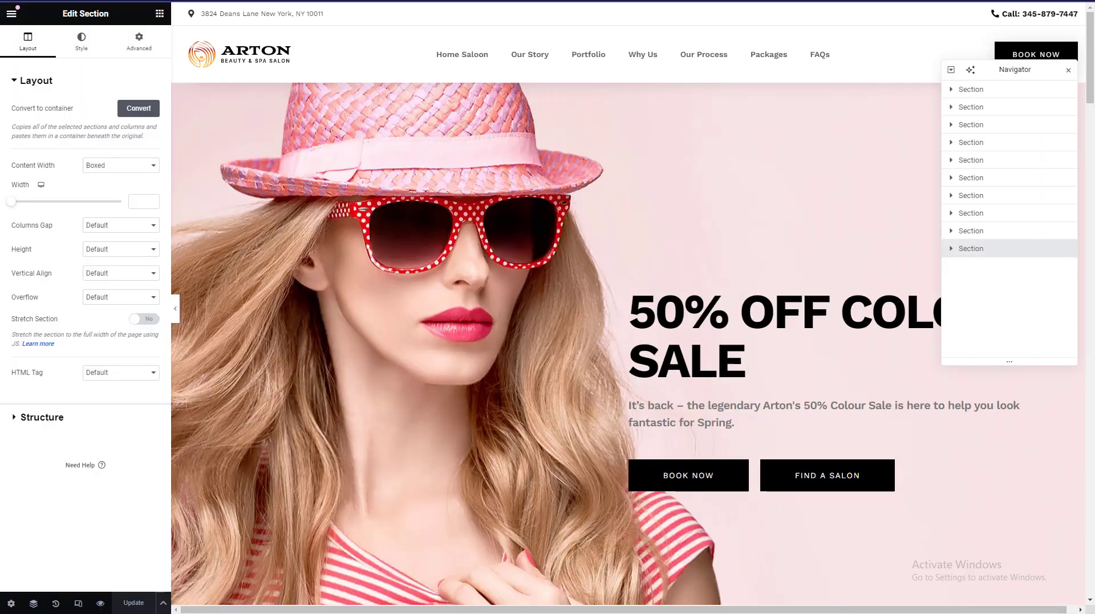
click(100, 603)
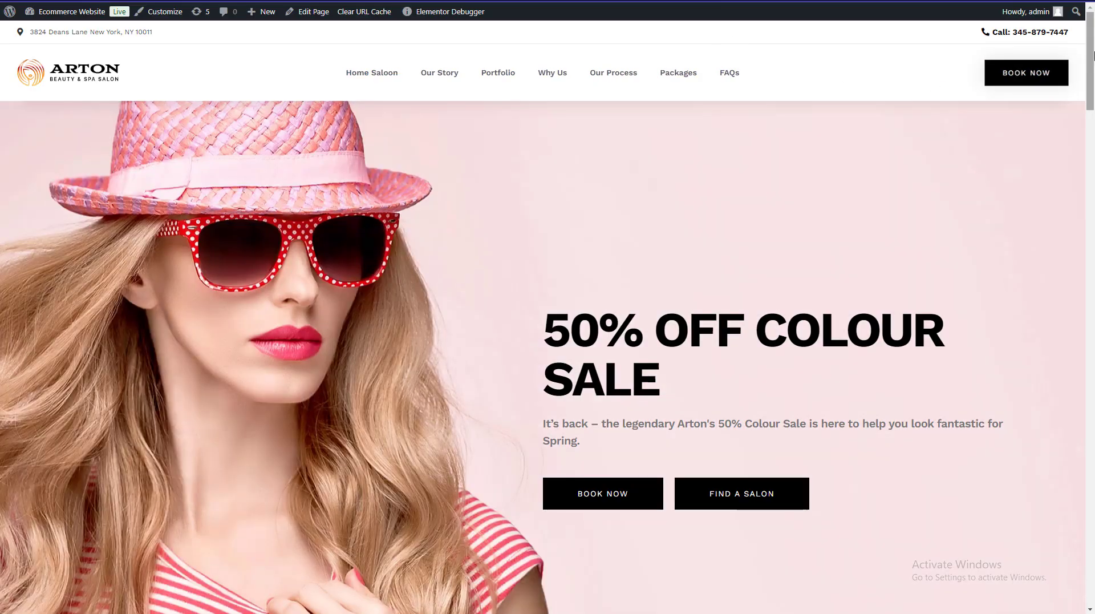
drag(1090, 66, 1094, 542)
key(Home)
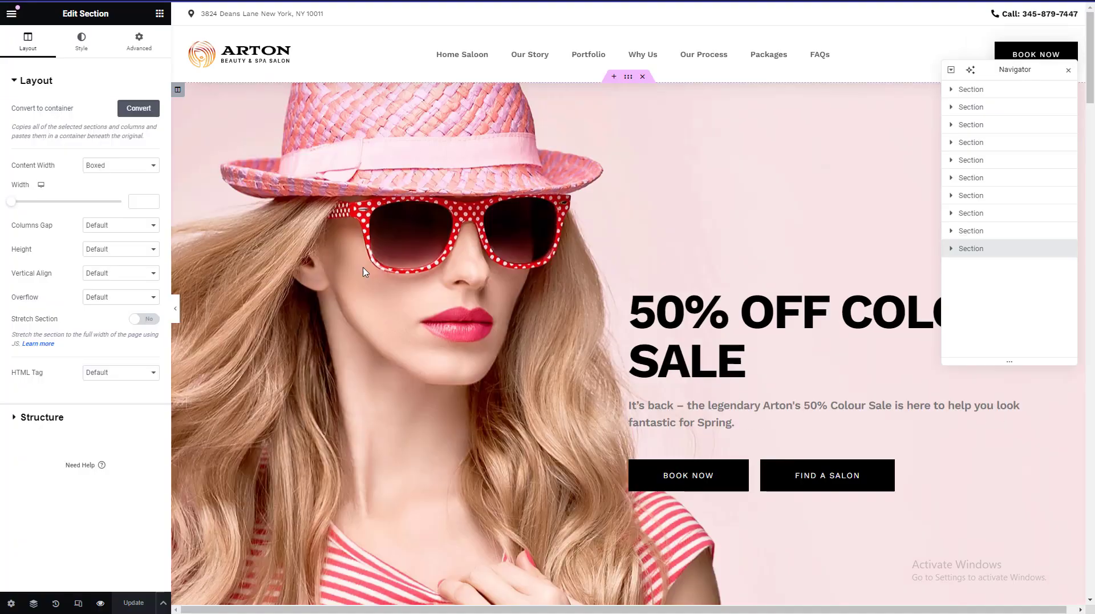
- Check the Special Offers page in the tablet and mobile portrait responsive views, looking through the tablet layout down to the footer
click(78, 603)
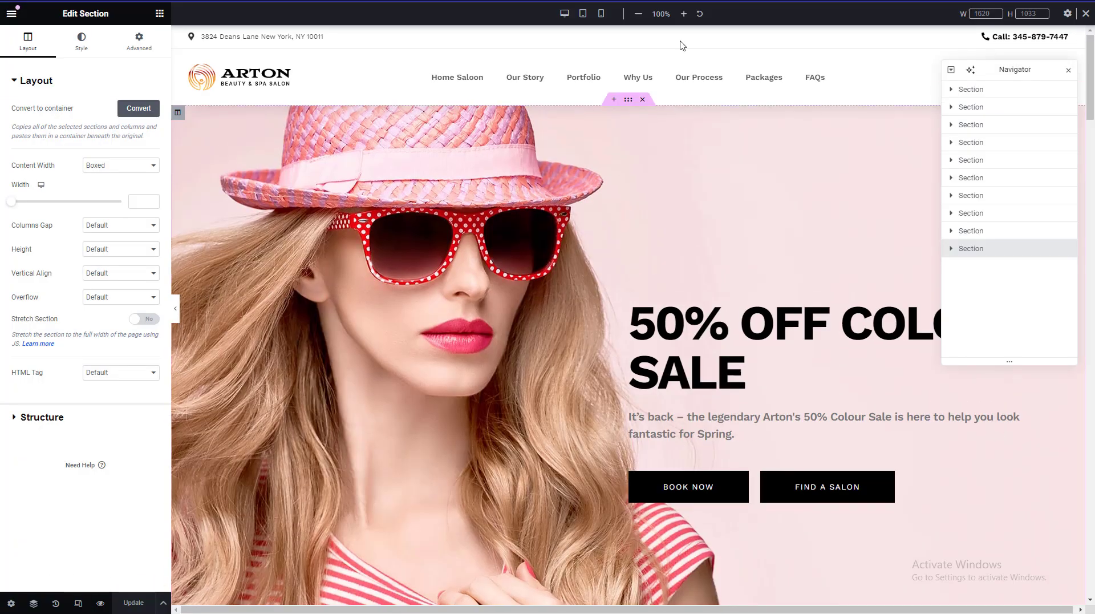
click(583, 13)
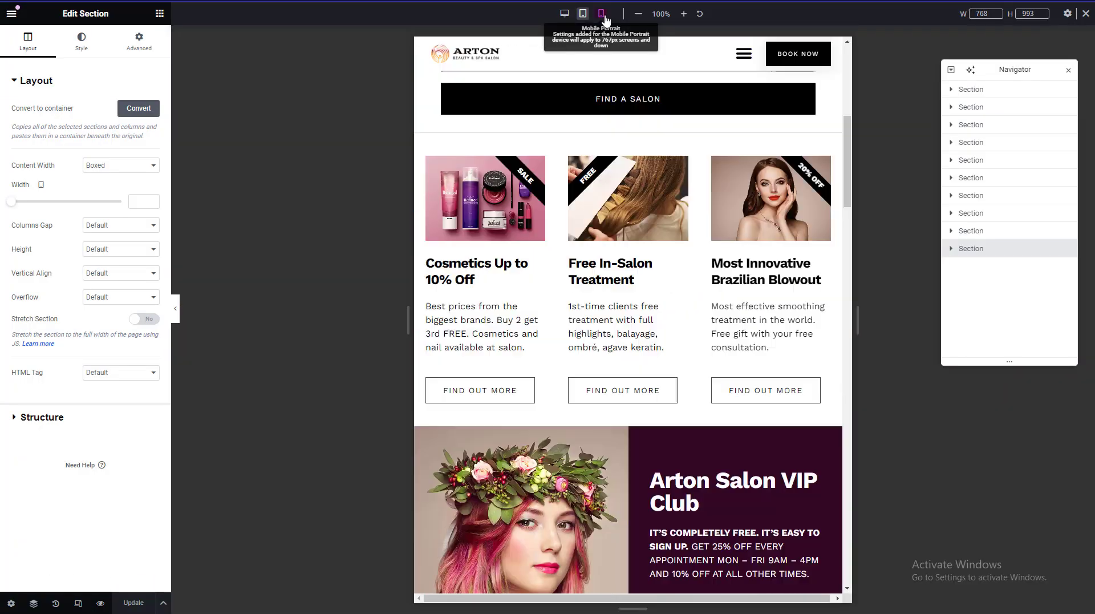
click(603, 14)
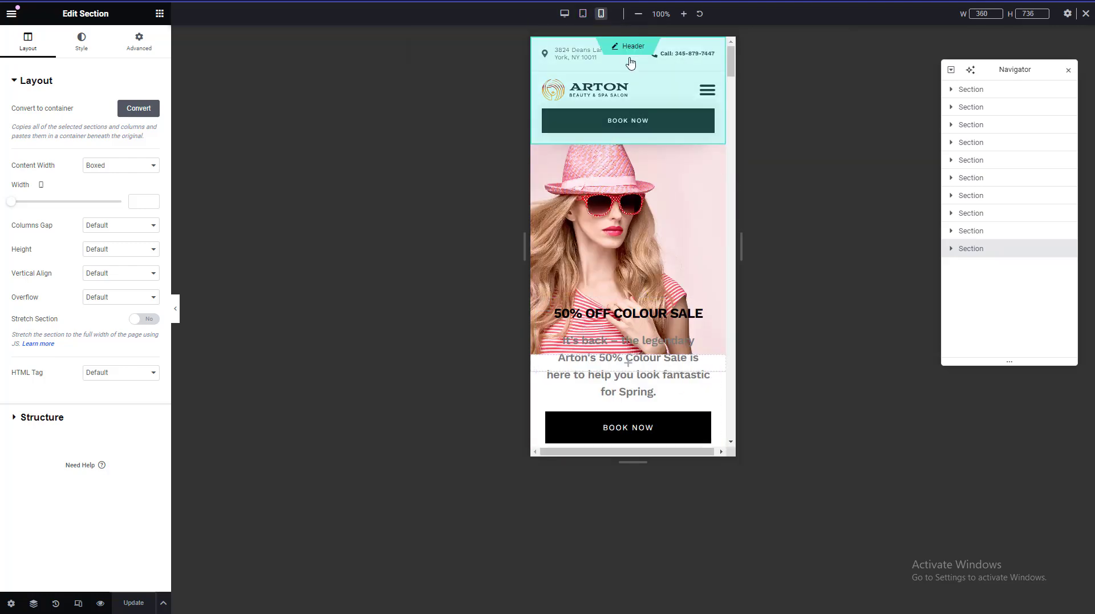
click(583, 14)
scroll(578, 81, down, 10)
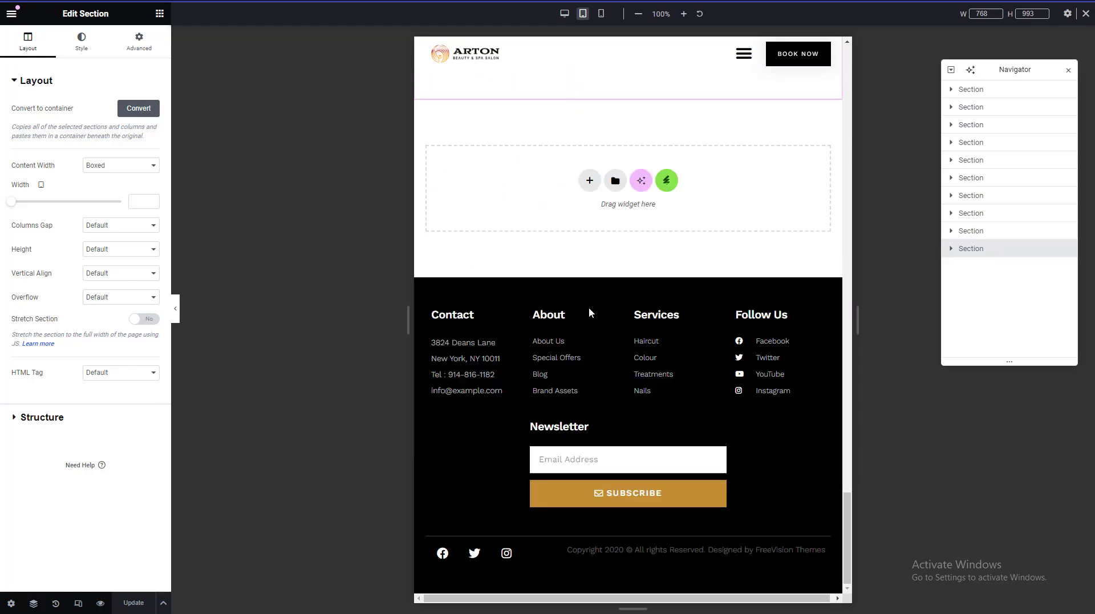
scroll(631, 360, down, 10)
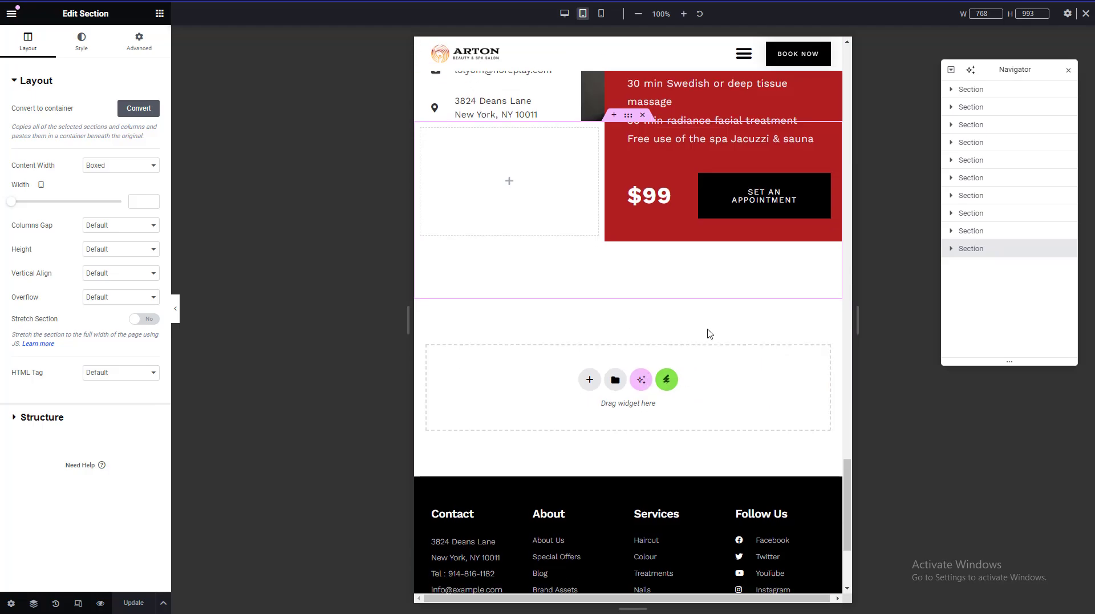
scroll(709, 333, down, 3)
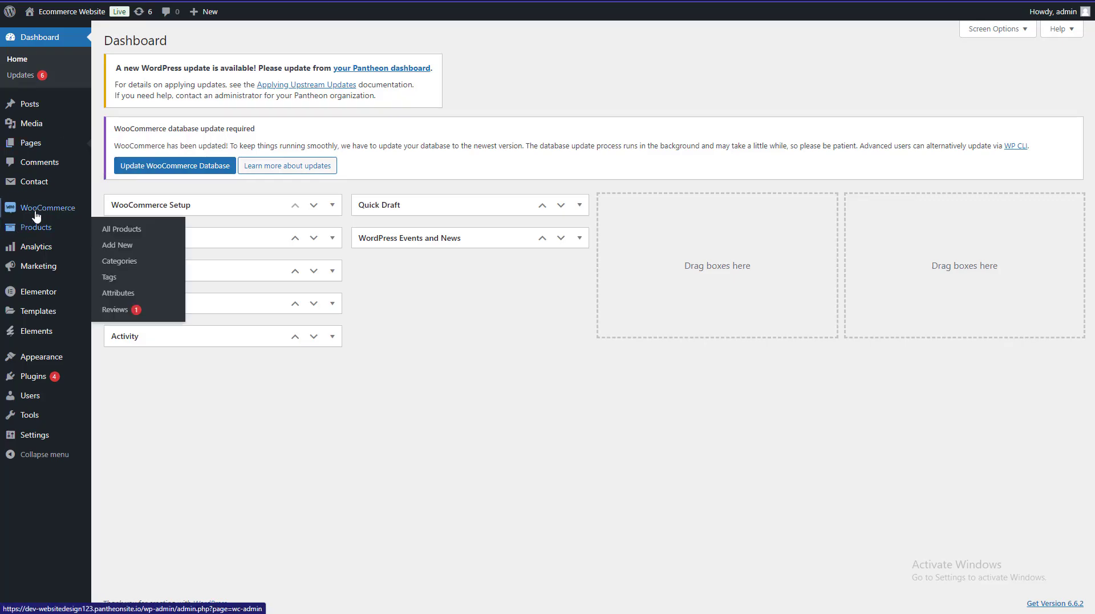
- Create a new page titled "Services", publish it and open it in the Elementor editor
mouse_move(50, 294)
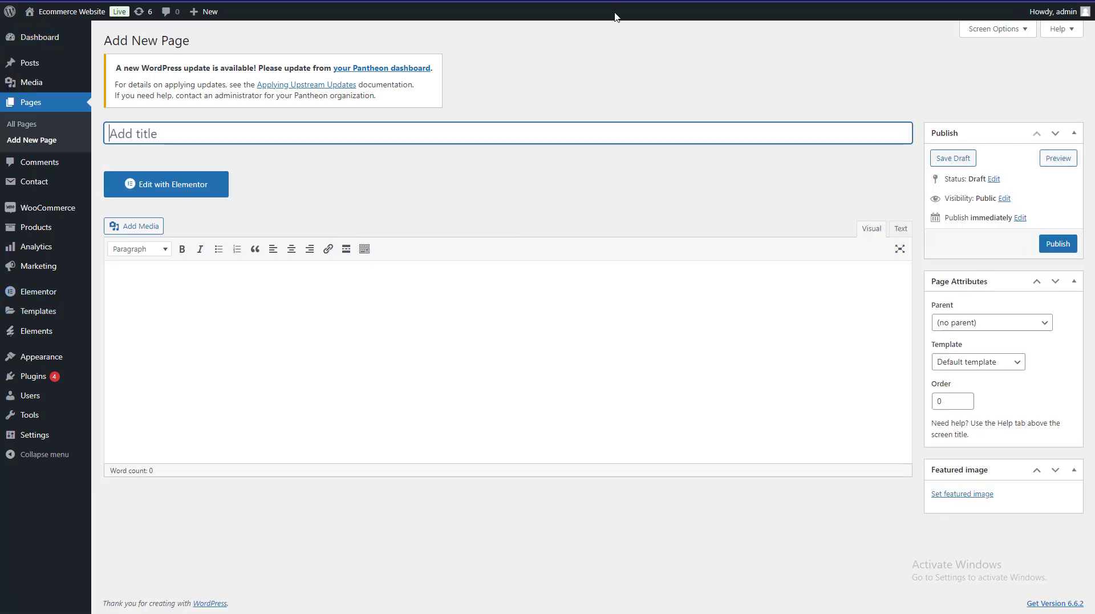
text(Services)
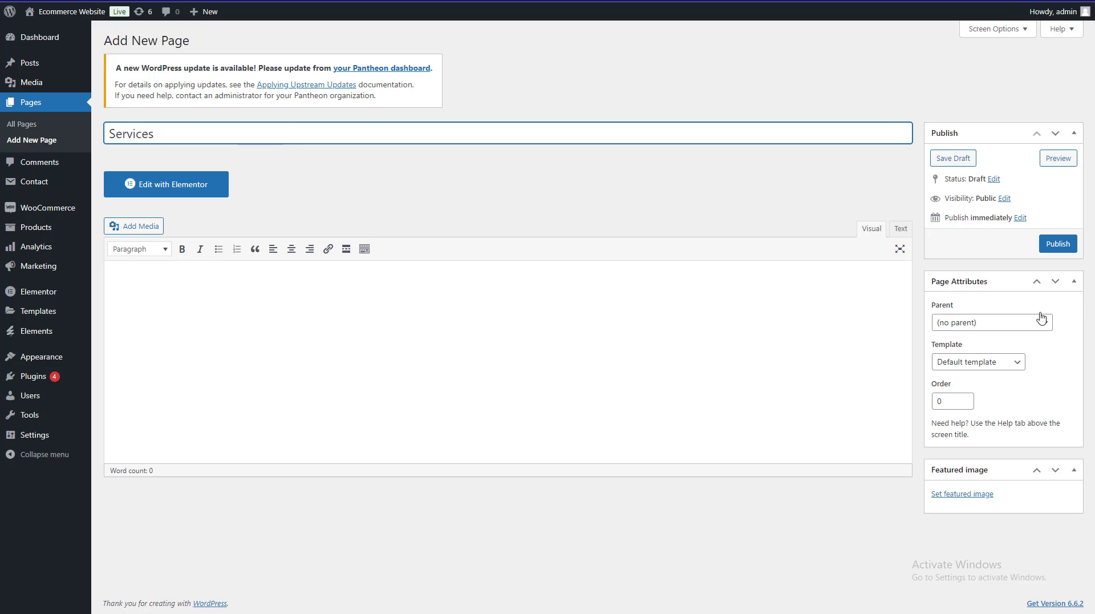
click(1056, 250)
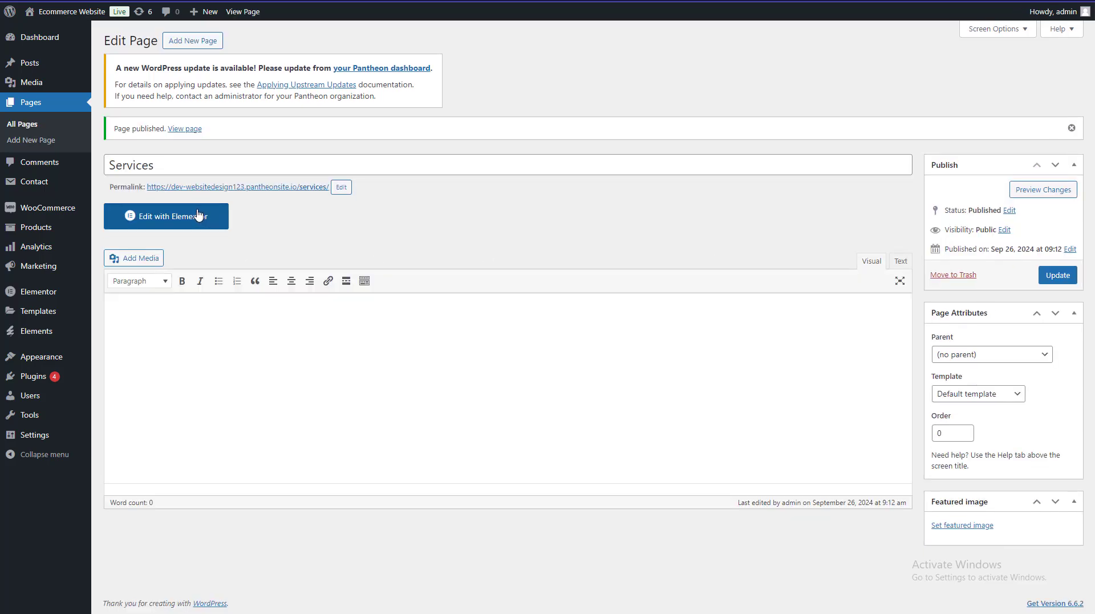
click(223, 219)
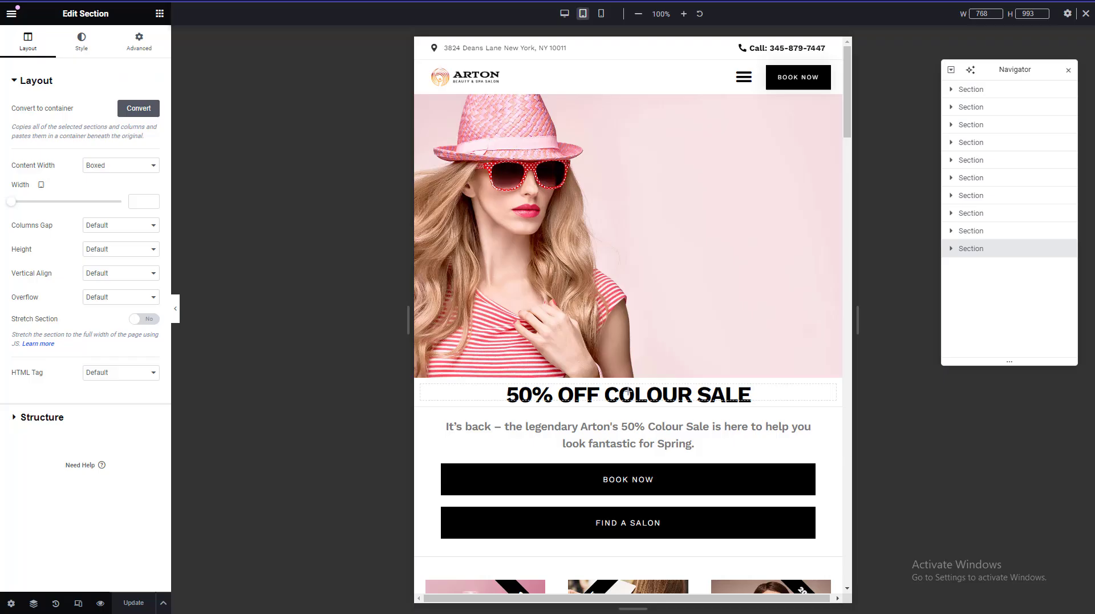
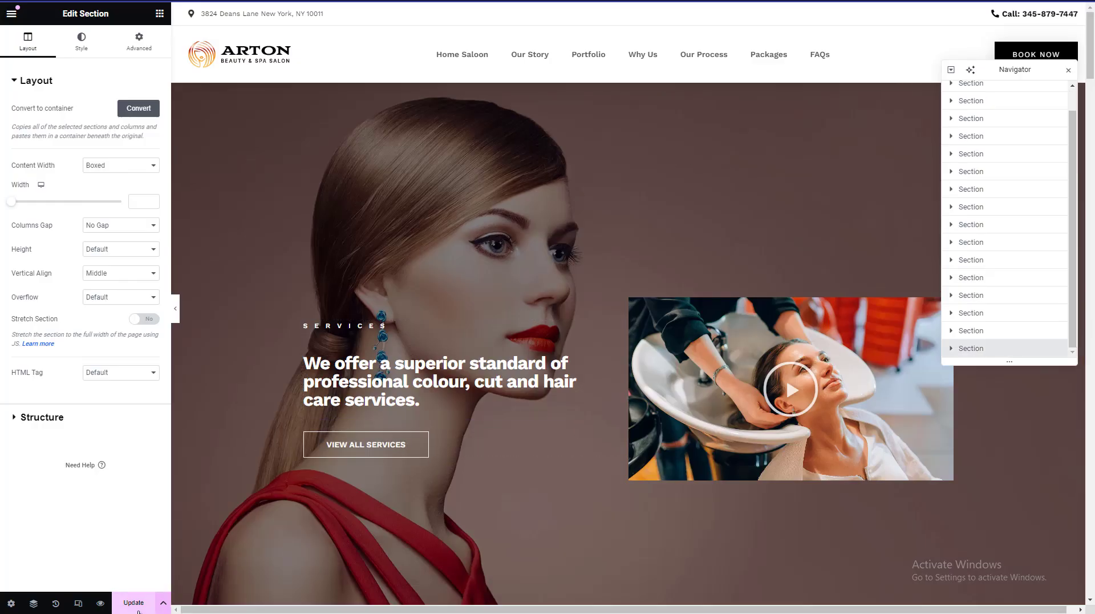
- Look through the Services page down to the FAQ section and compare it with the Arton demo's Services page
scroll(397, 255, down, 20)
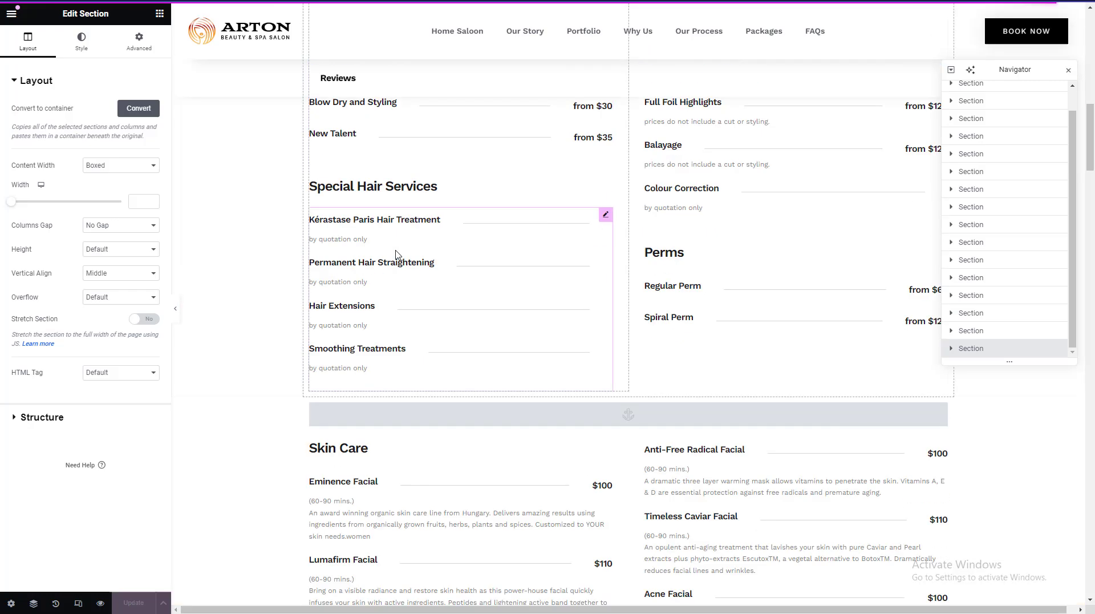
scroll(398, 255, up, 10)
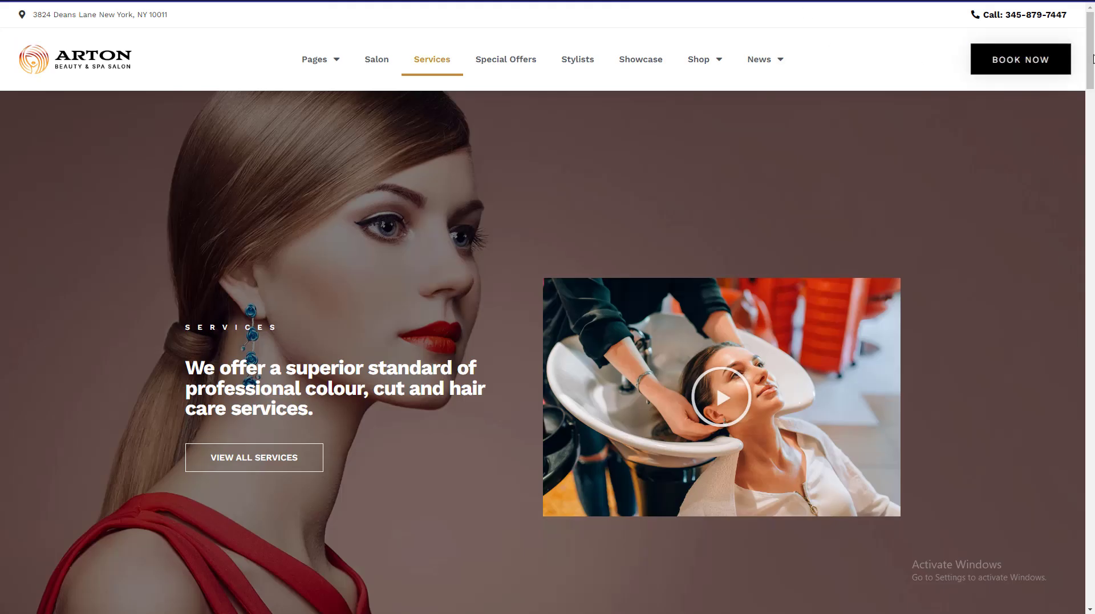
drag(1091, 23, 1092, 202)
scroll(1066, 449, down, 20)
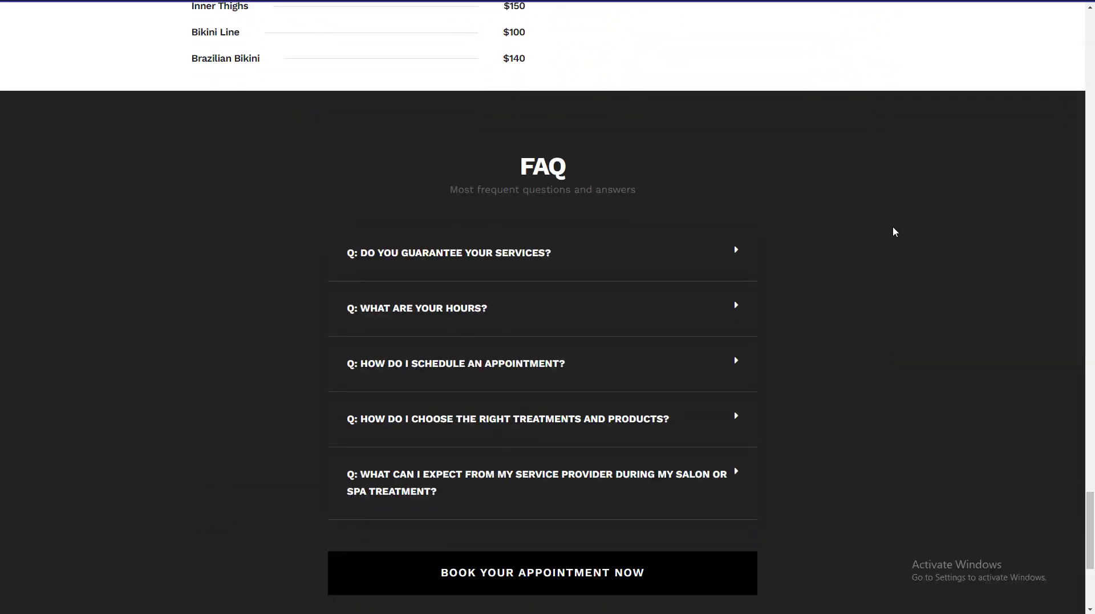
scroll(892, 232, down, 5)
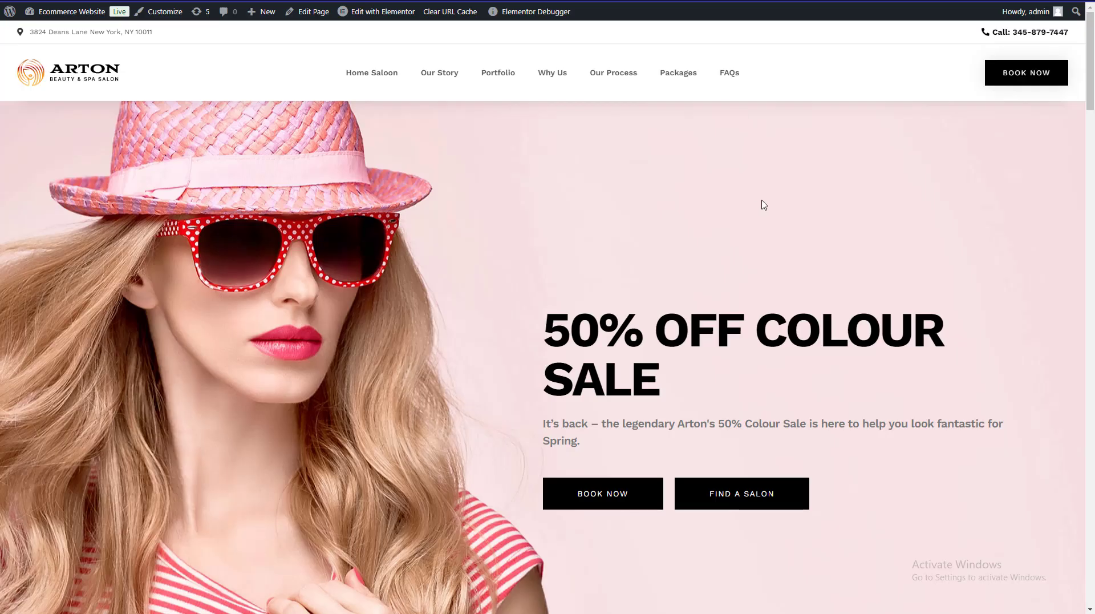
scroll(761, 204, down, 15)
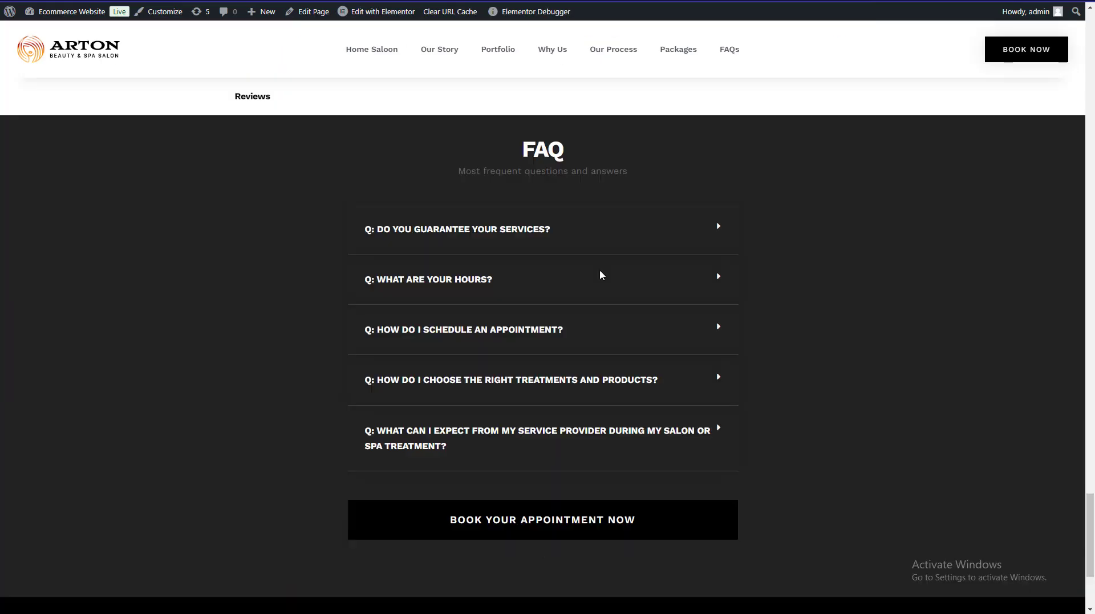
scroll(600, 275, down, 3)
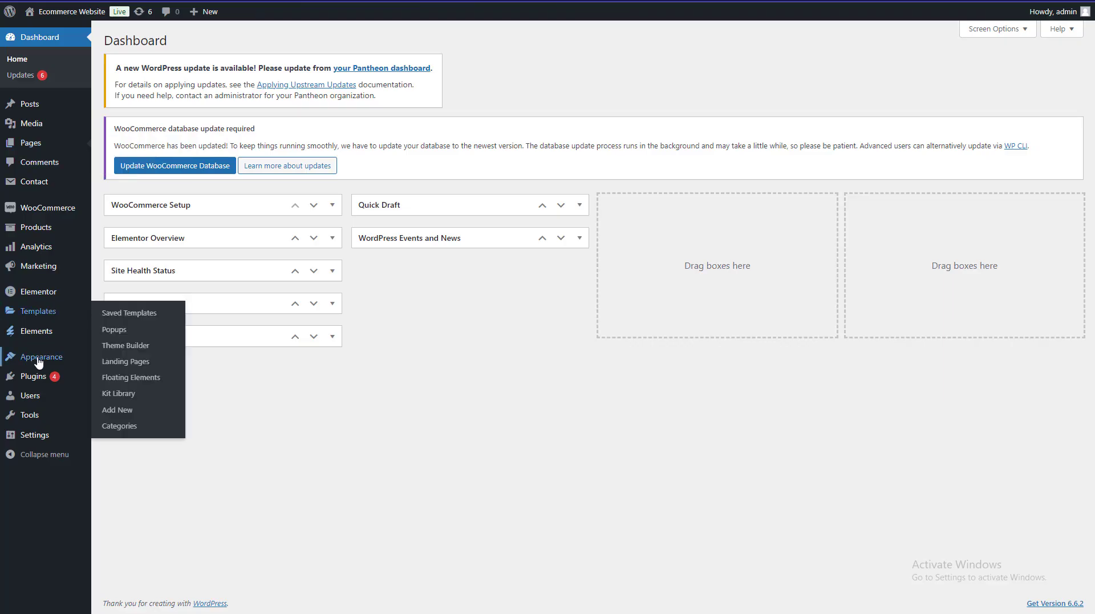
- Open the WordPress menu editor and remove the Why Us and Packages items from main_menu
mouse_move(40, 356)
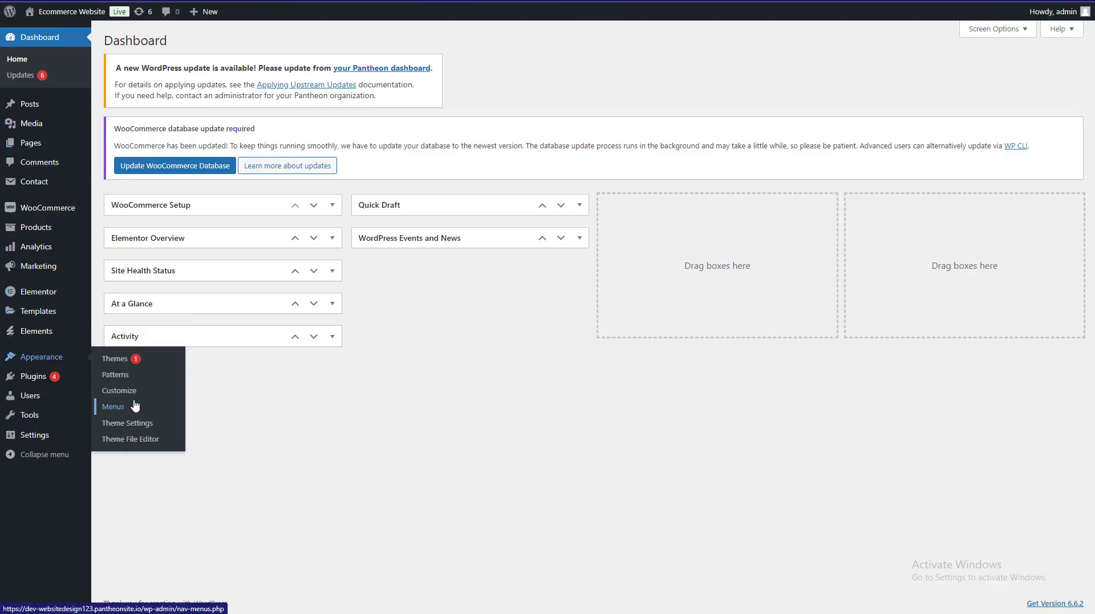
click(135, 405)
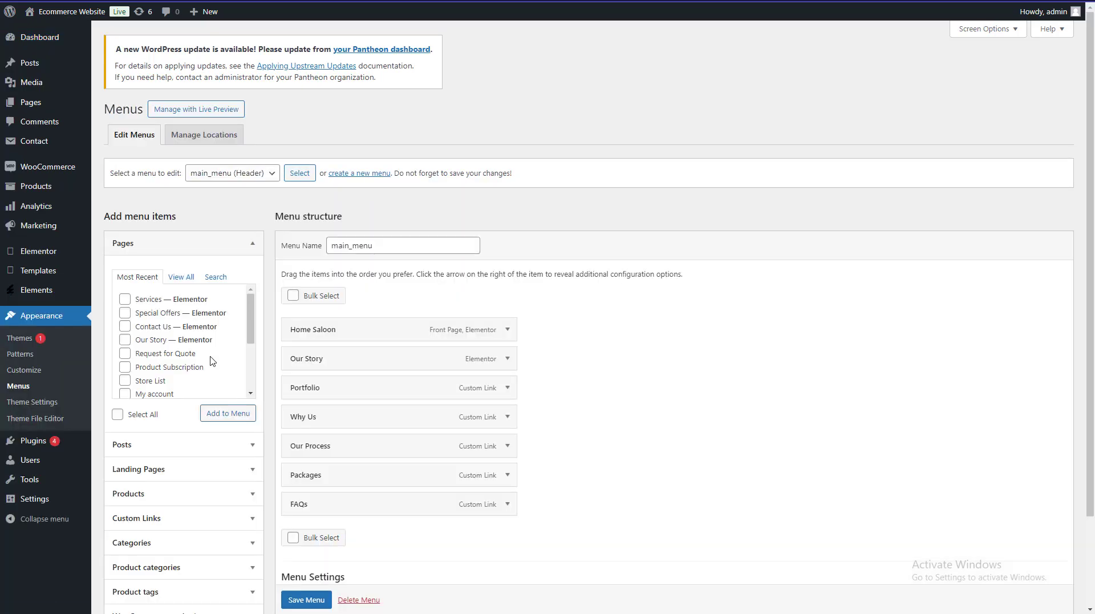
scroll(377, 314, down, 3)
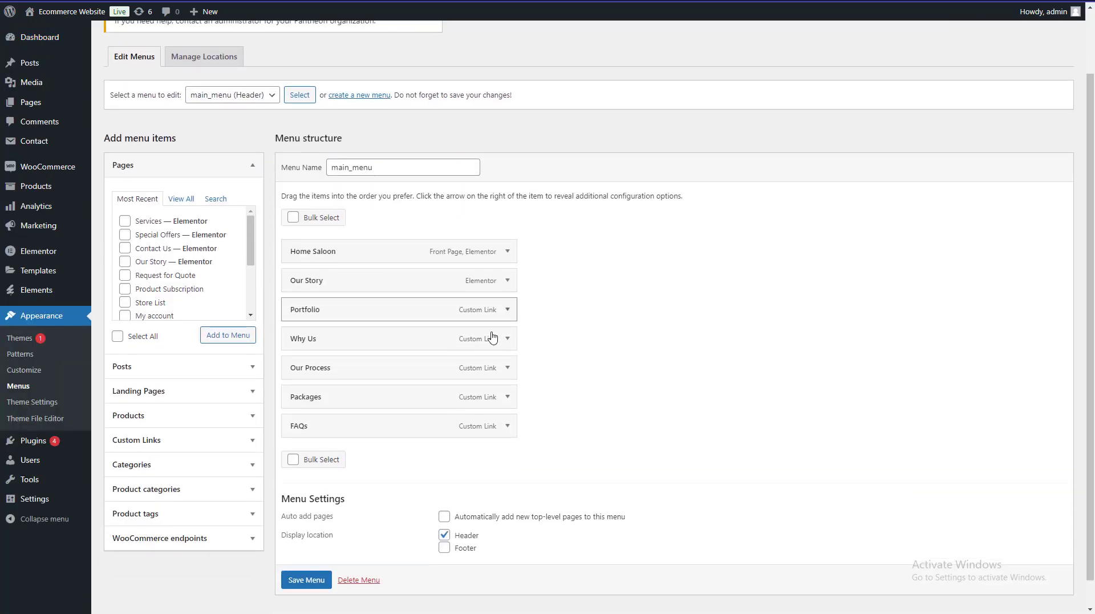
click(507, 338)
click(308, 452)
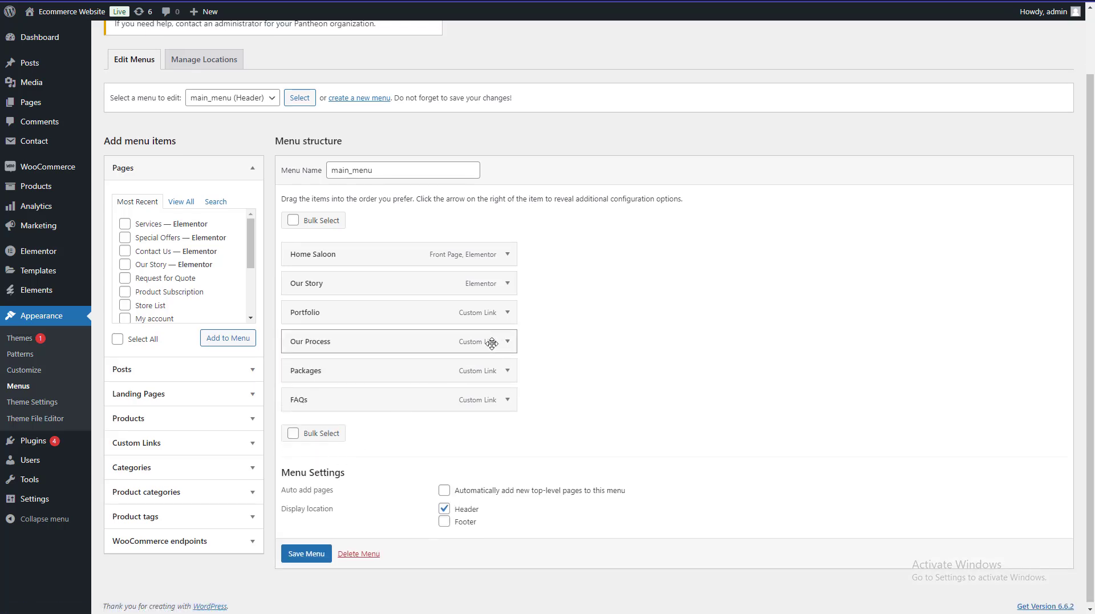
click(507, 370)
click(309, 483)
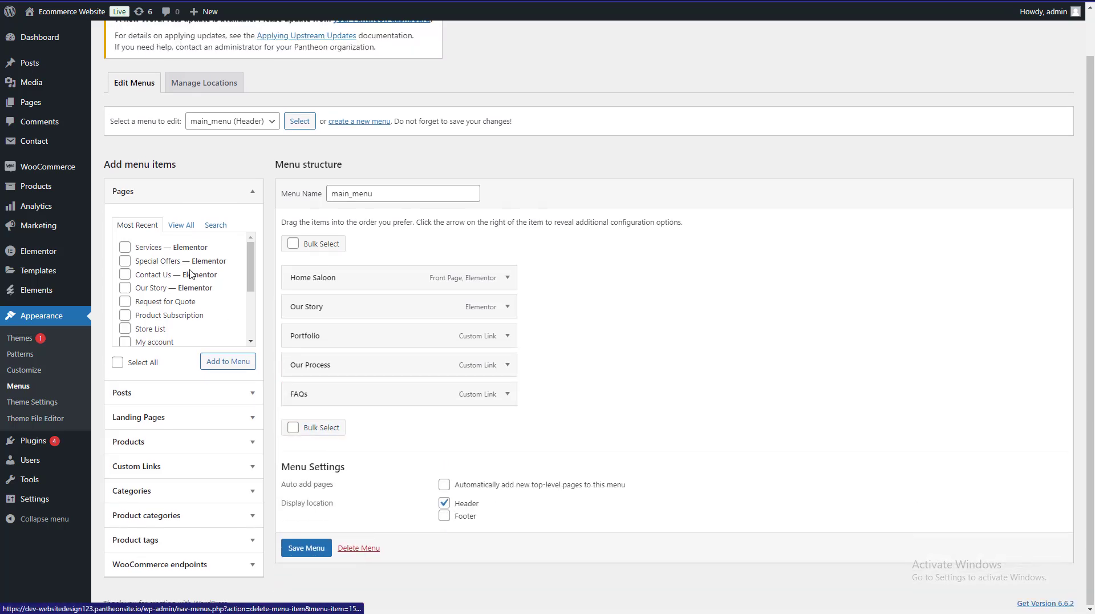
- Add the Services, Special Offers and Contact Us pages to main_menu
click(147, 261)
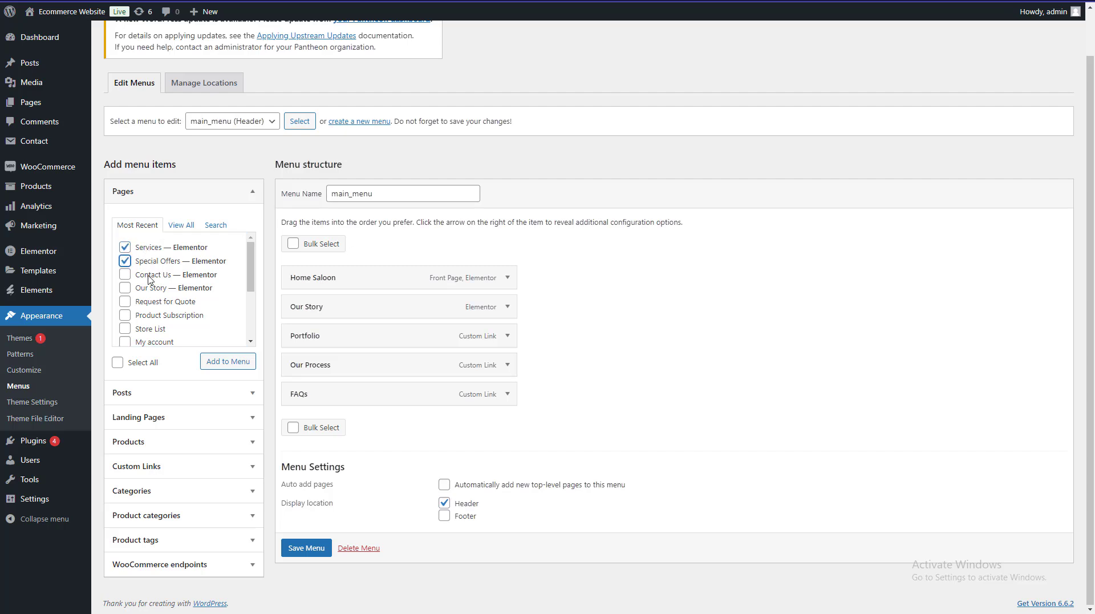
click(143, 274)
click(227, 361)
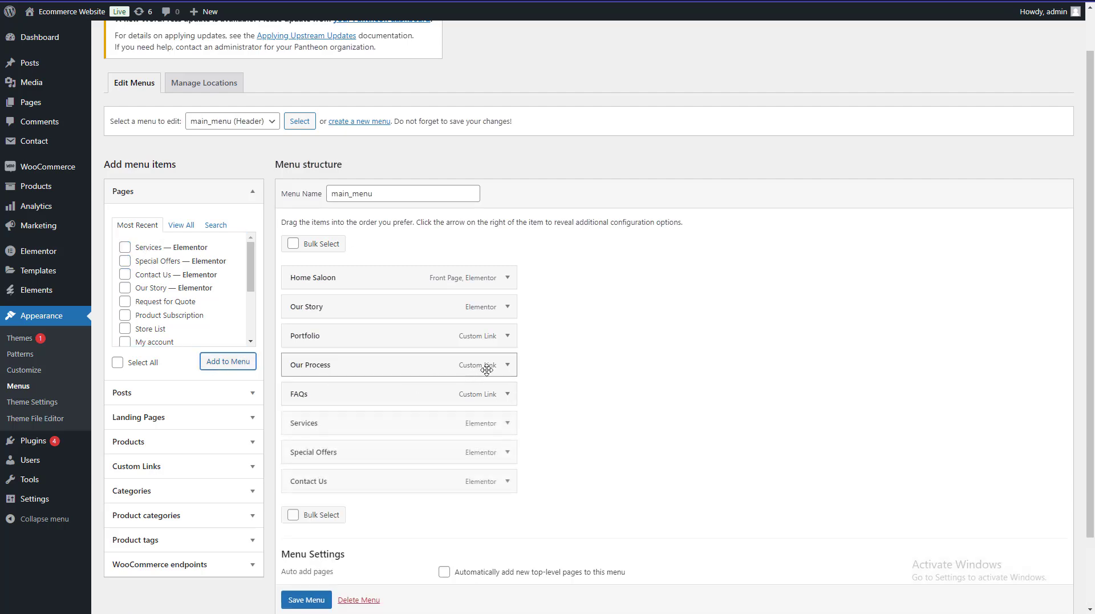
- Remove the Our Process and FAQs custom links from main_menu
click(507, 364)
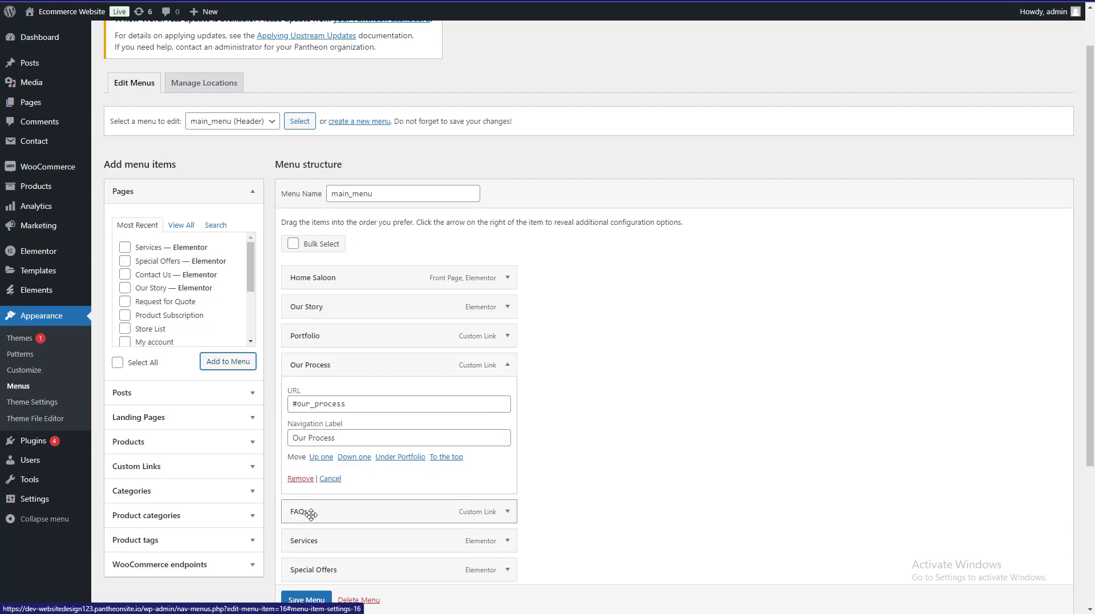
click(300, 479)
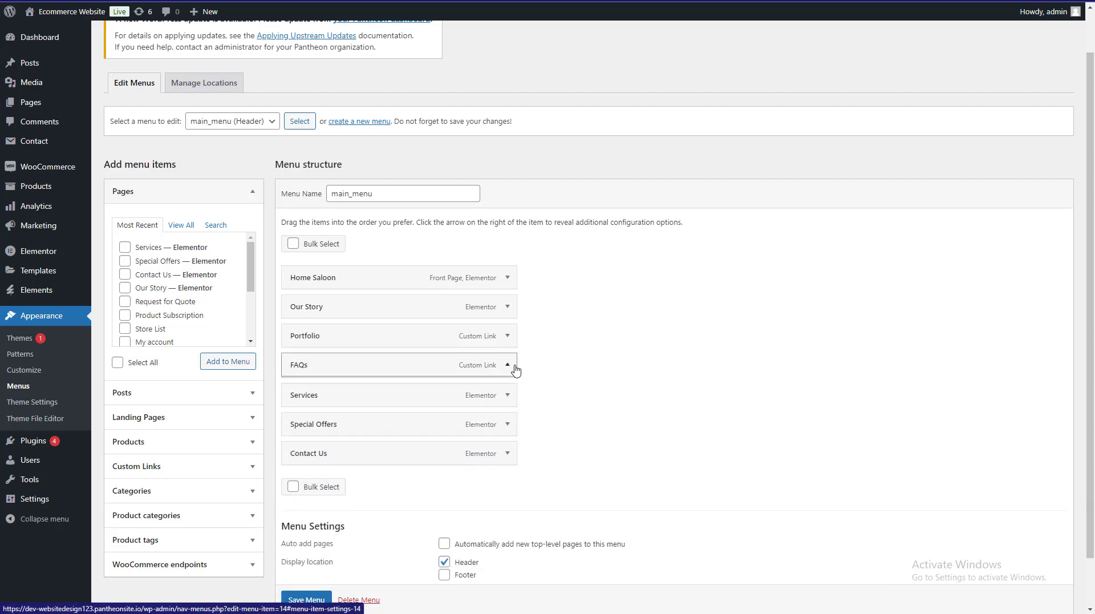
click(507, 364)
click(301, 474)
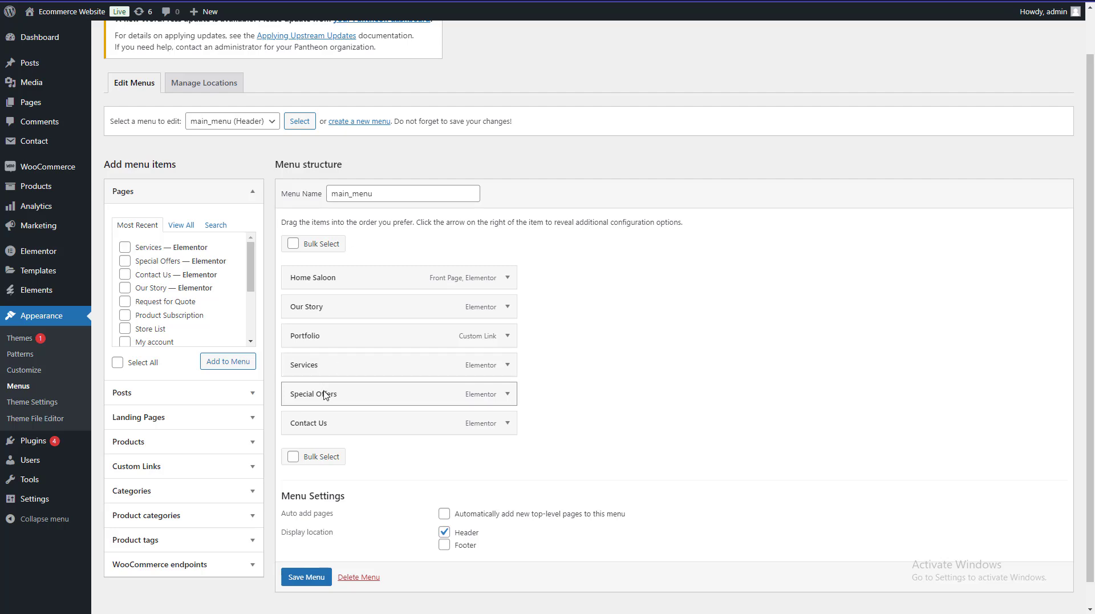
- Move Special Offers directly below Our Story, remove the Portfolio link and save main_menu
drag(325, 395, 325, 336)
click(507, 365)
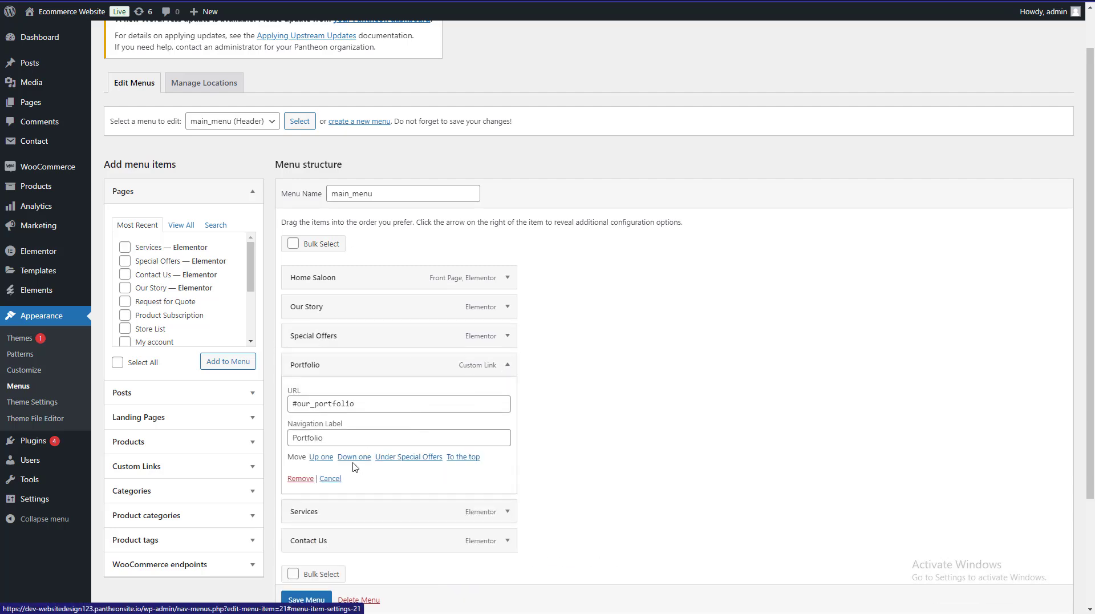
click(300, 478)
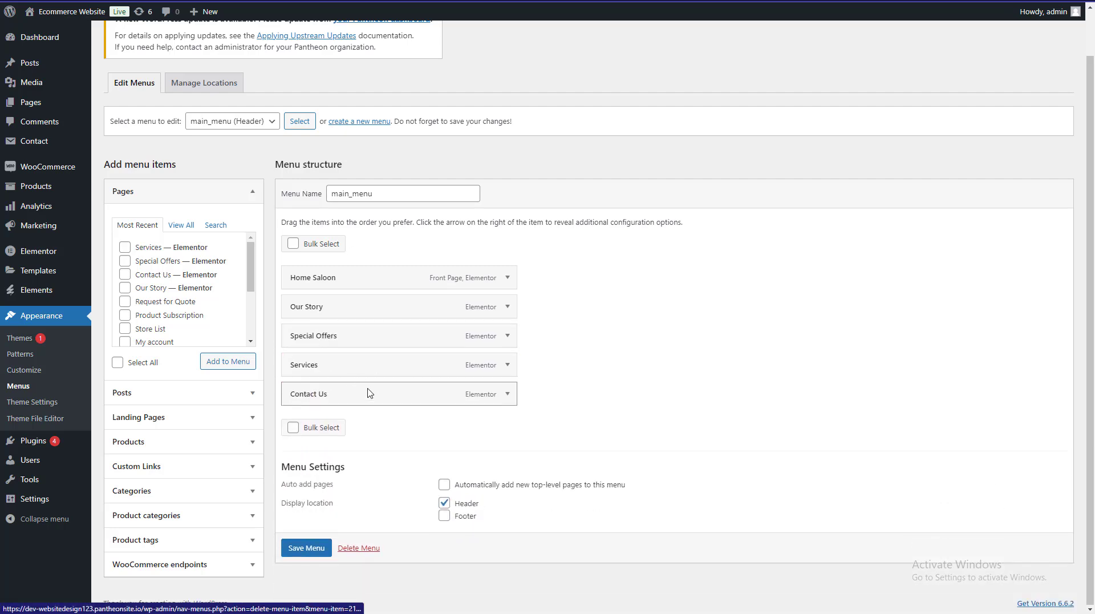
click(306, 548)
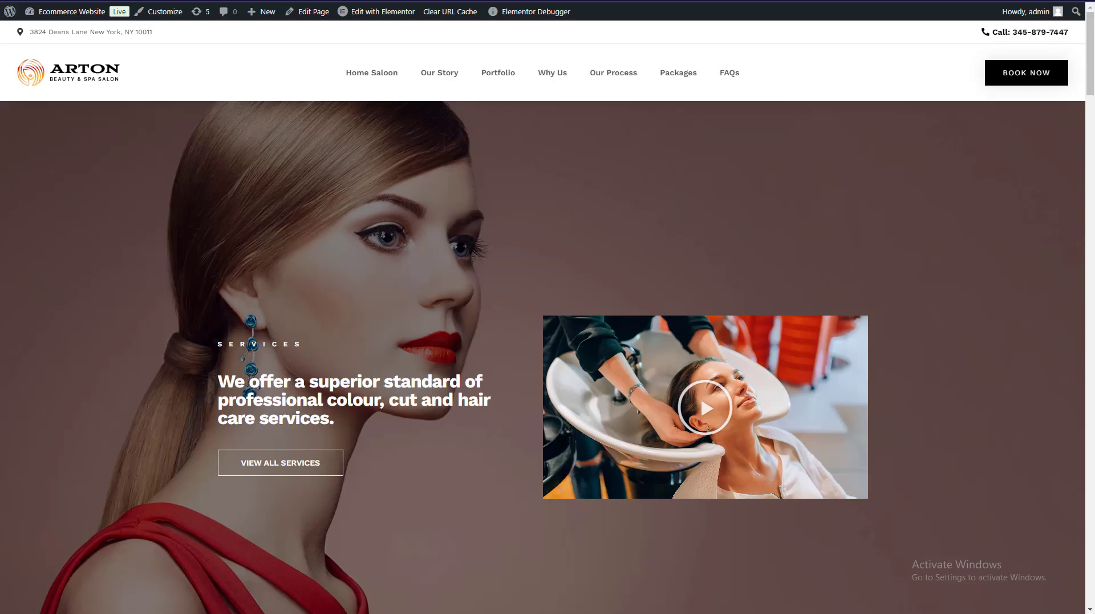
- Reload the live Services page to check its header menu and compare it with the Arton demo's navigation
key(F5)
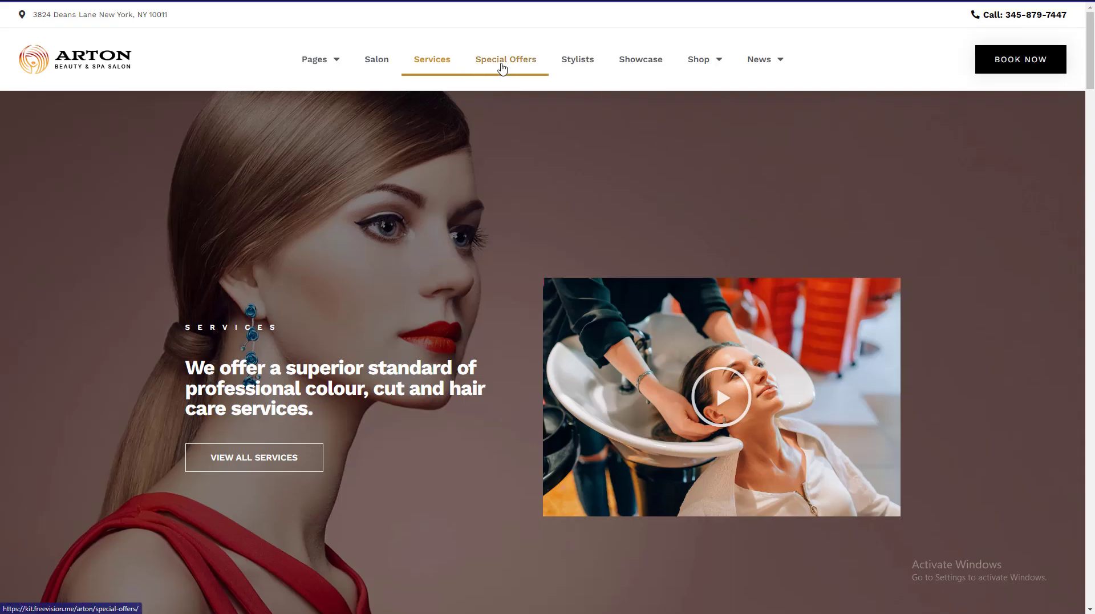
mouse_move(727, 67)
mouse_move(763, 67)
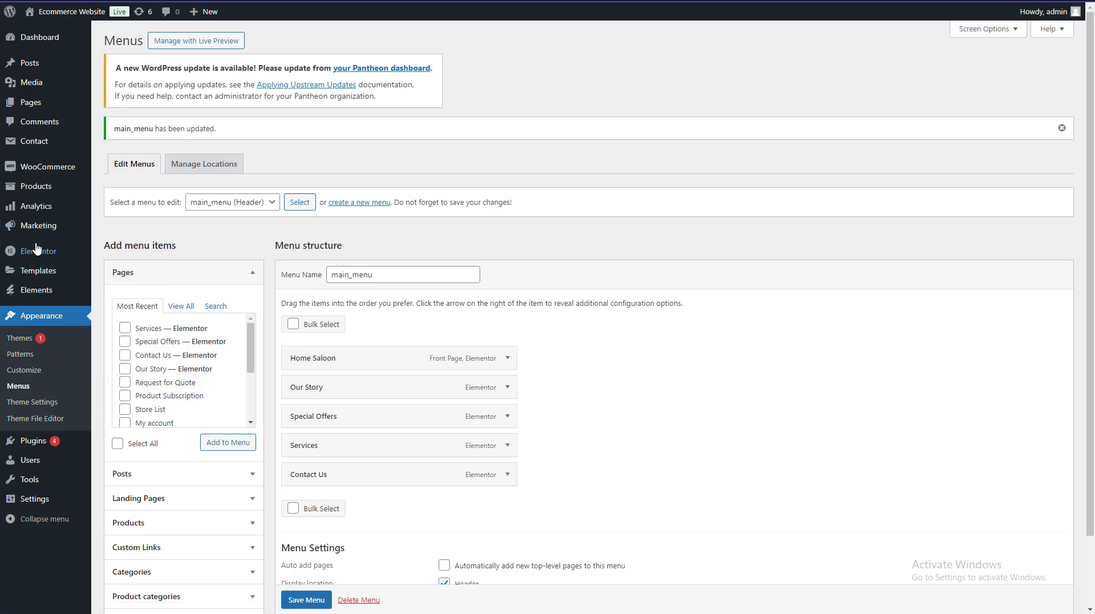
- Open the Saved Templates list and look through its first page of entries
mouse_move(49, 246)
mouse_move(80, 269)
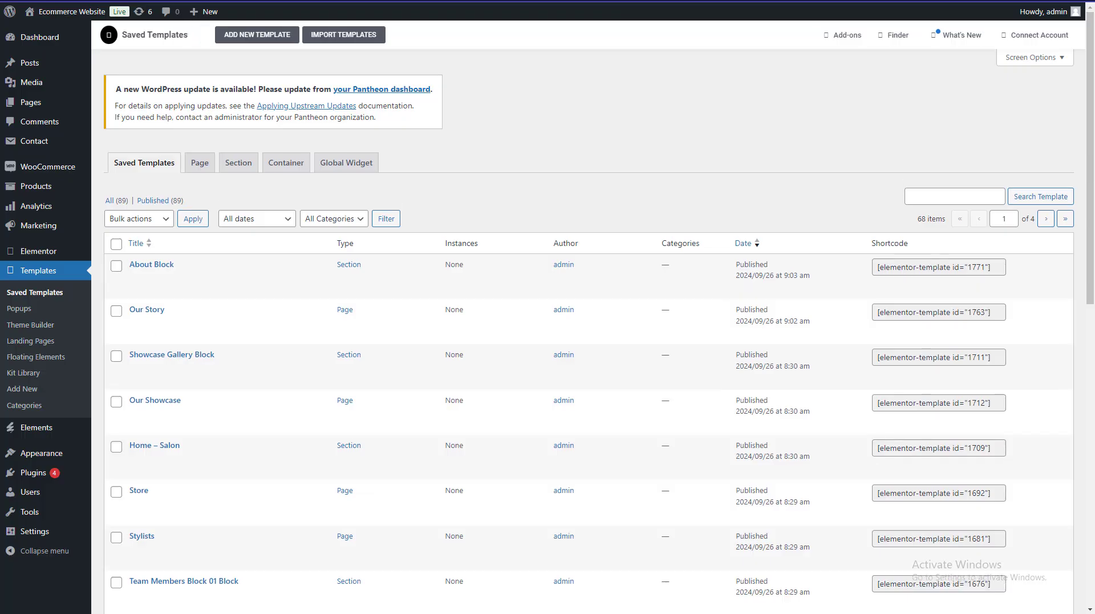
scroll(622, 158, down, 15)
scroll(622, 157, up, 15)
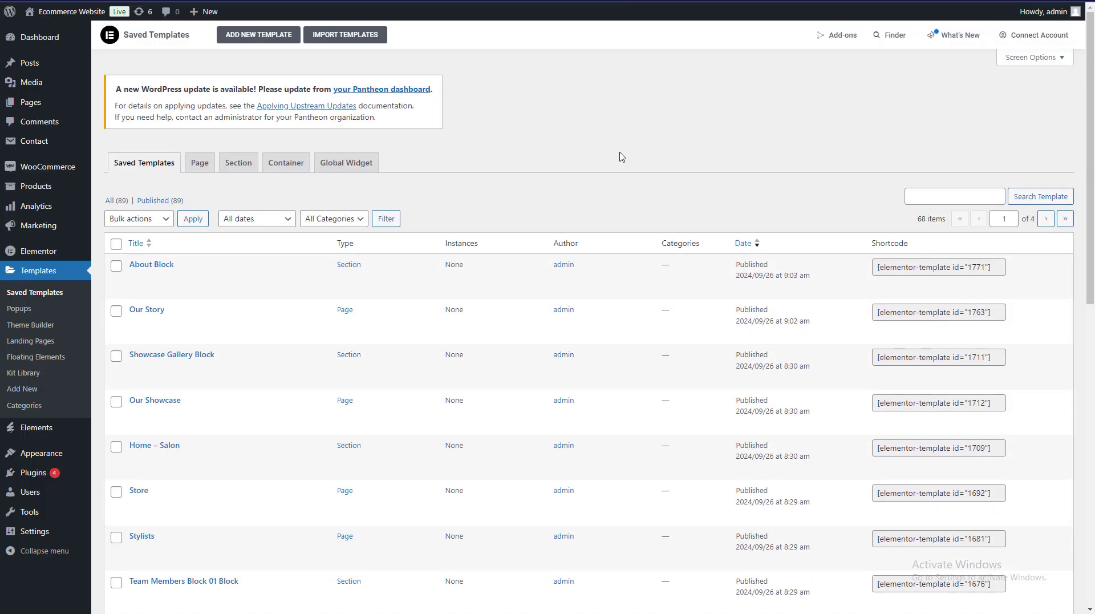
scroll(622, 156, down, 15)
scroll(622, 156, up, 15)
scroll(553, 164, down, 15)
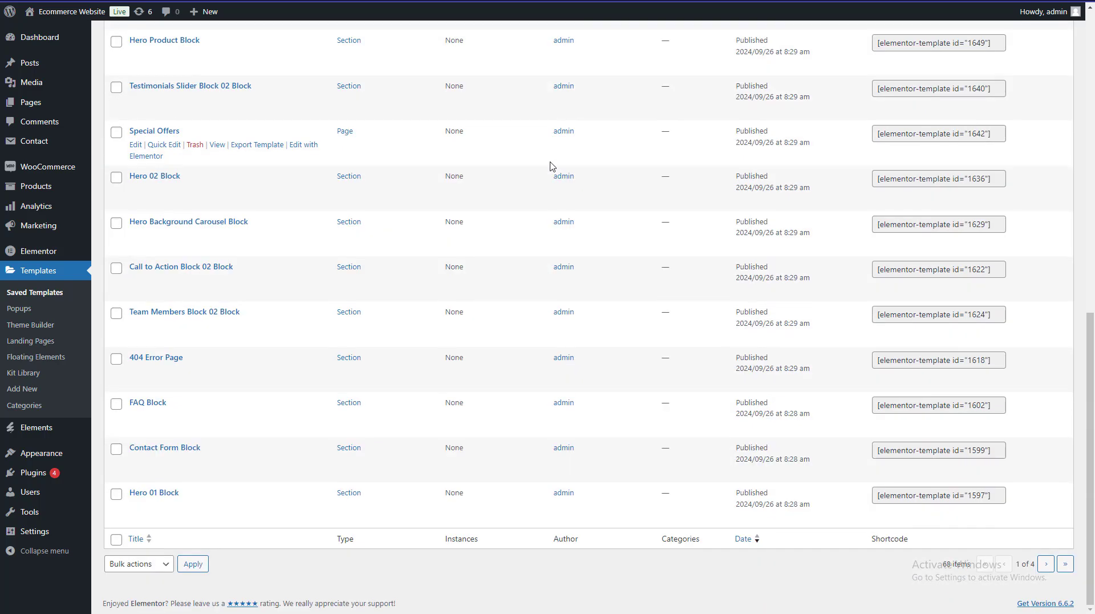
- Open the Theme Builder's footer templates and examine the Elementor Footer #178 and Site Footer previews
click(19, 308)
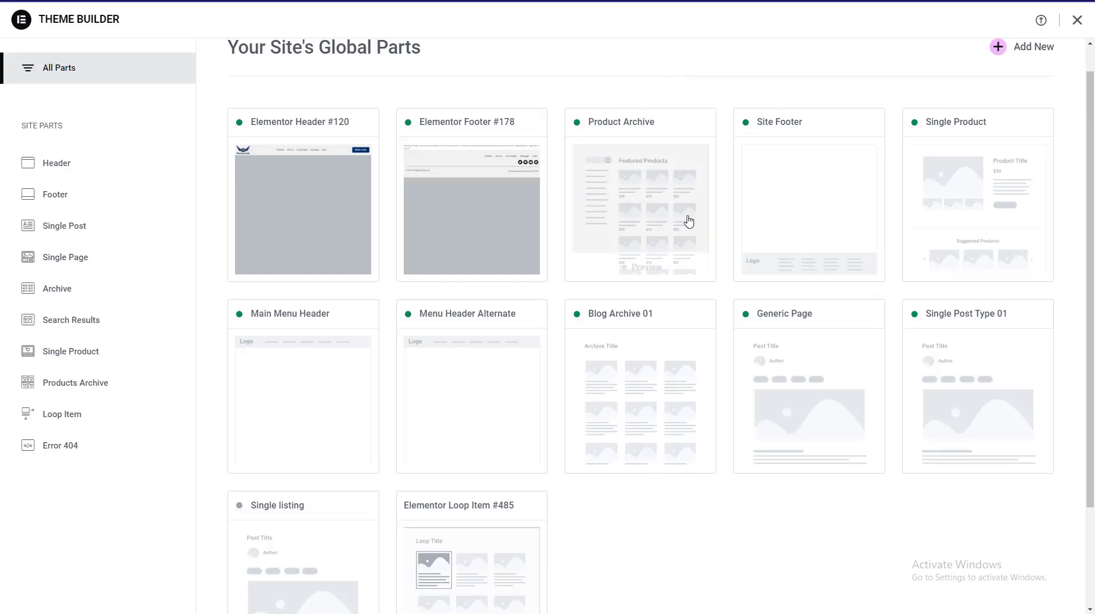
click(60, 200)
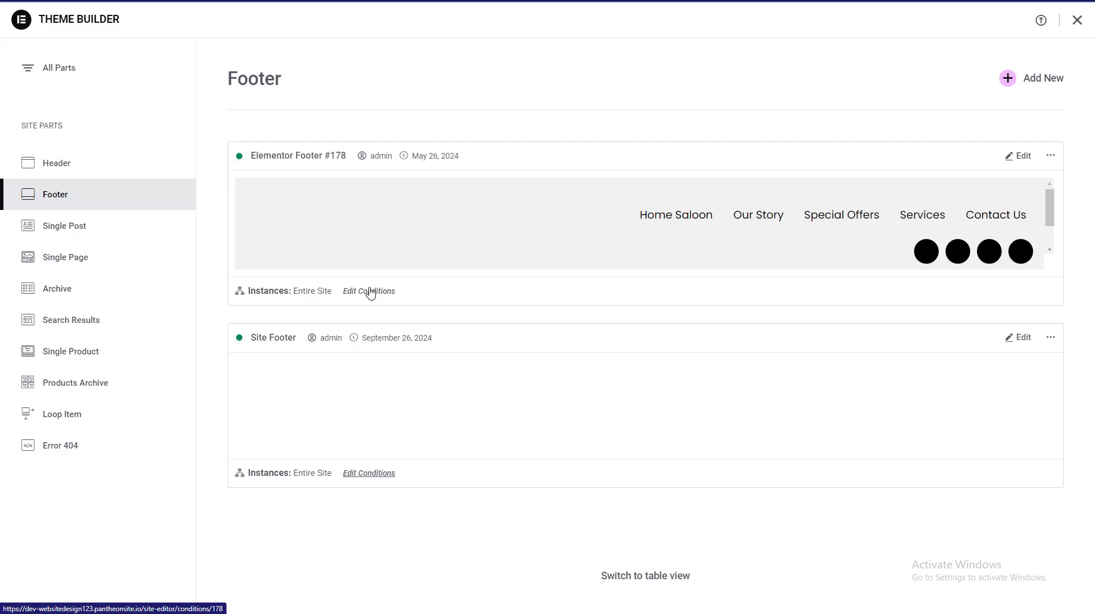
scroll(344, 232, down, 3)
scroll(364, 376, down, 5)
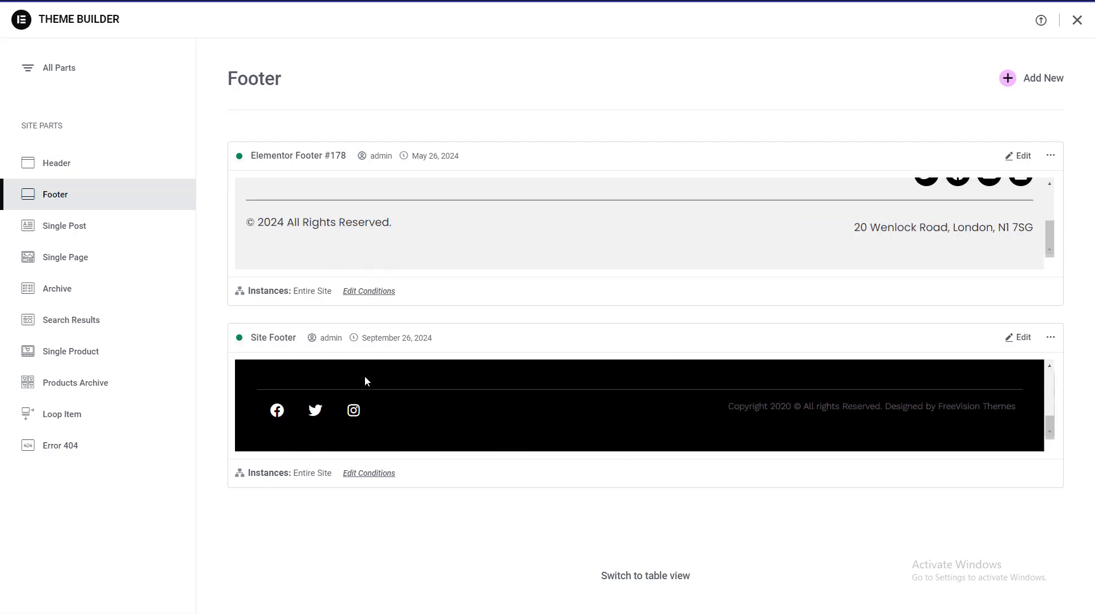
scroll(365, 374, up, 5)
scroll(391, 219, up, 3)
scroll(391, 219, down, 3)
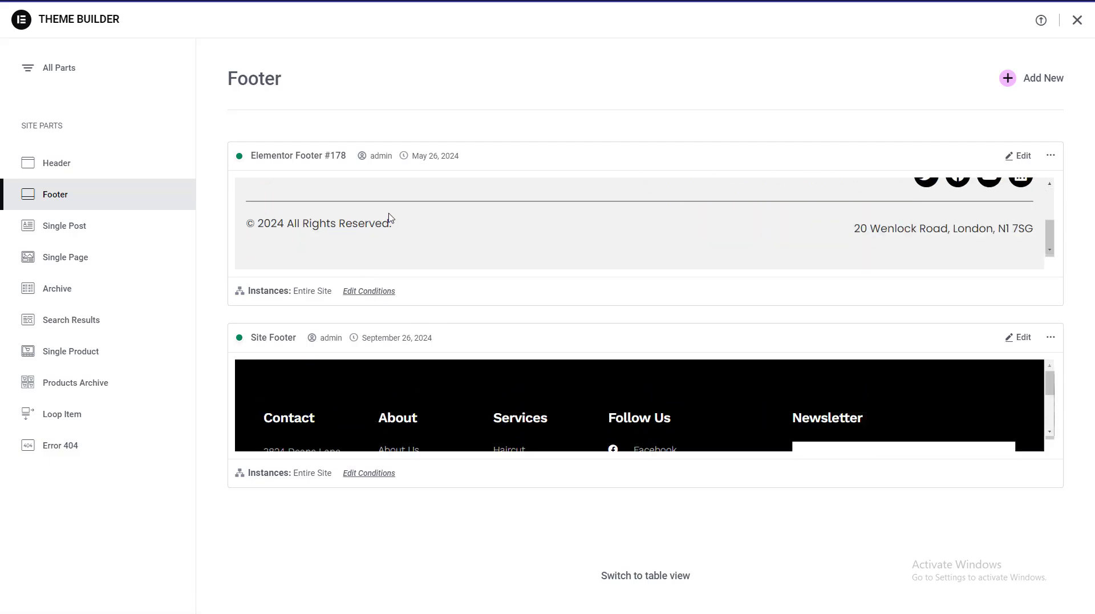
scroll(408, 403, down, 5)
scroll(408, 403, up, 5)
scroll(409, 403, down, 5)
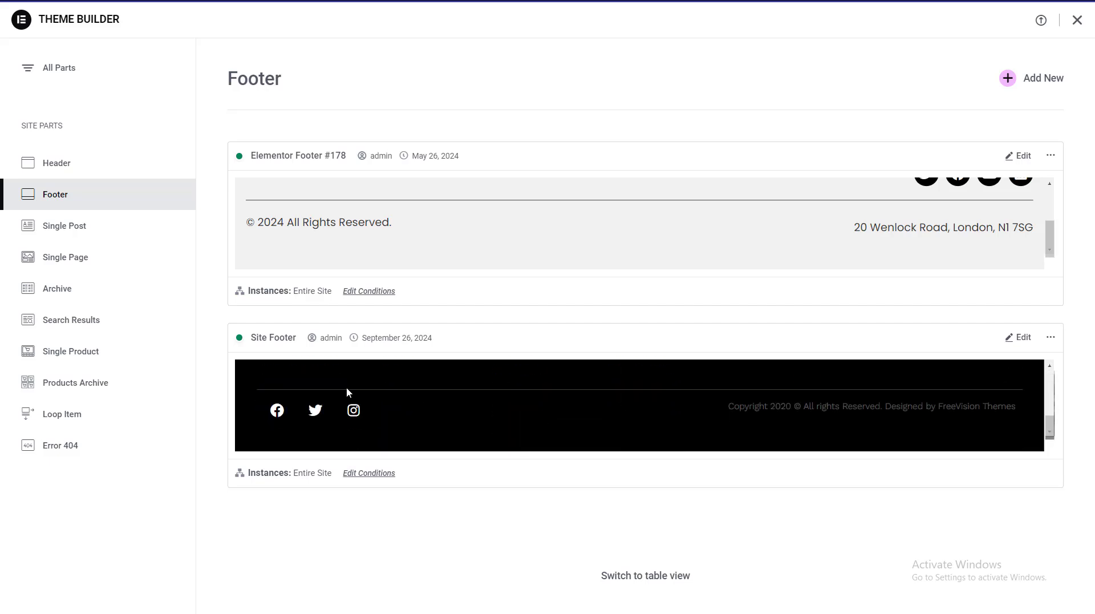
- Look through the Theme Builder's header templates and open Main Menu Header in the Elementor editor
click(79, 171)
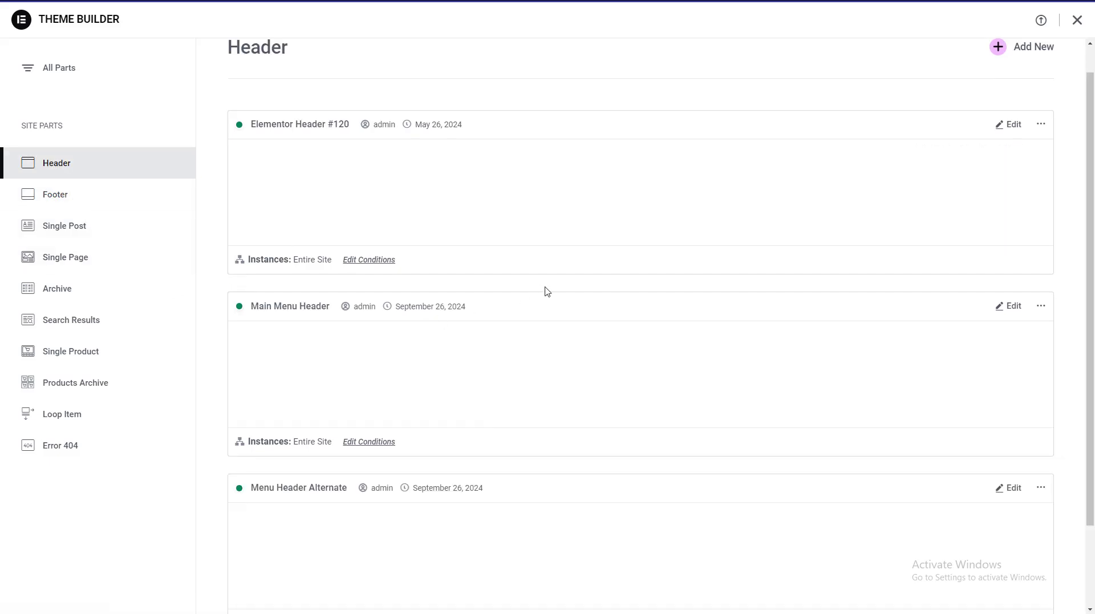
scroll(496, 230, down, 2)
scroll(496, 230, up, 3)
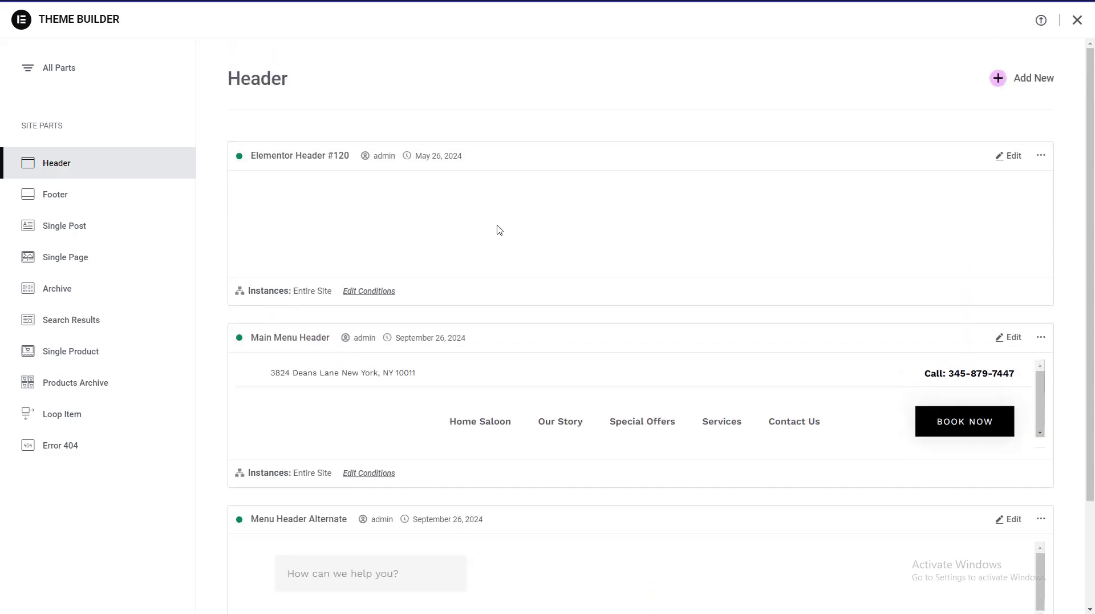
scroll(568, 243, down, 3)
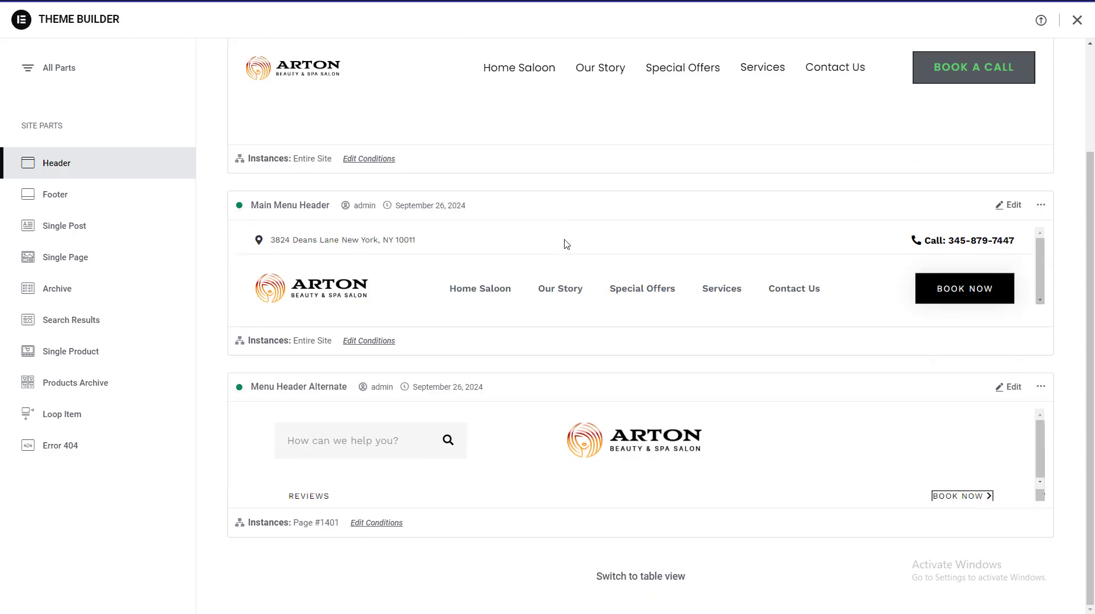
scroll(640, 423, down, 1)
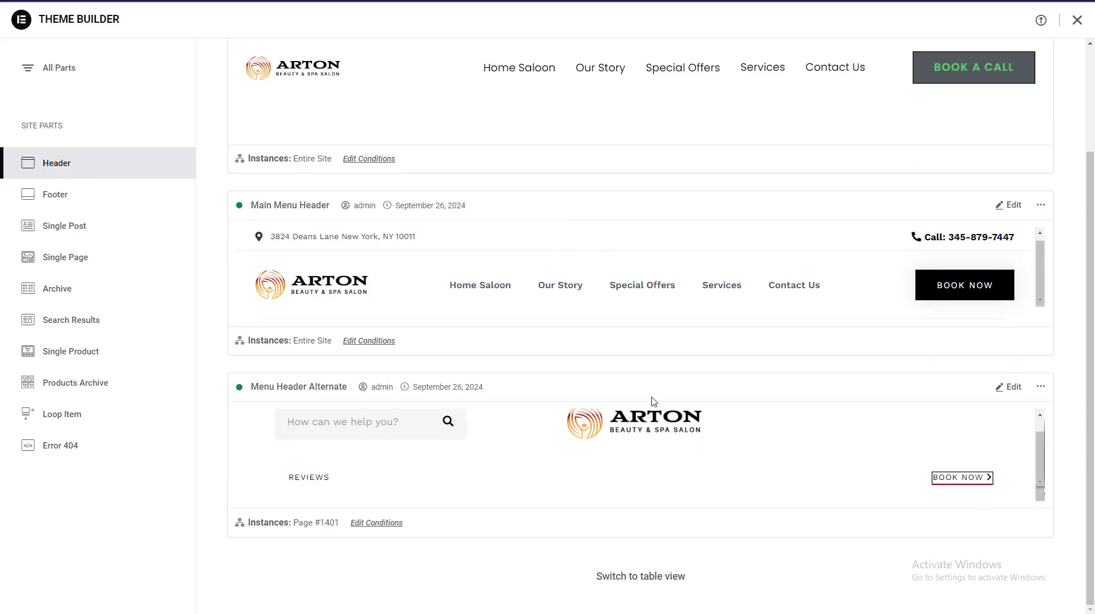
scroll(654, 401, up, 3)
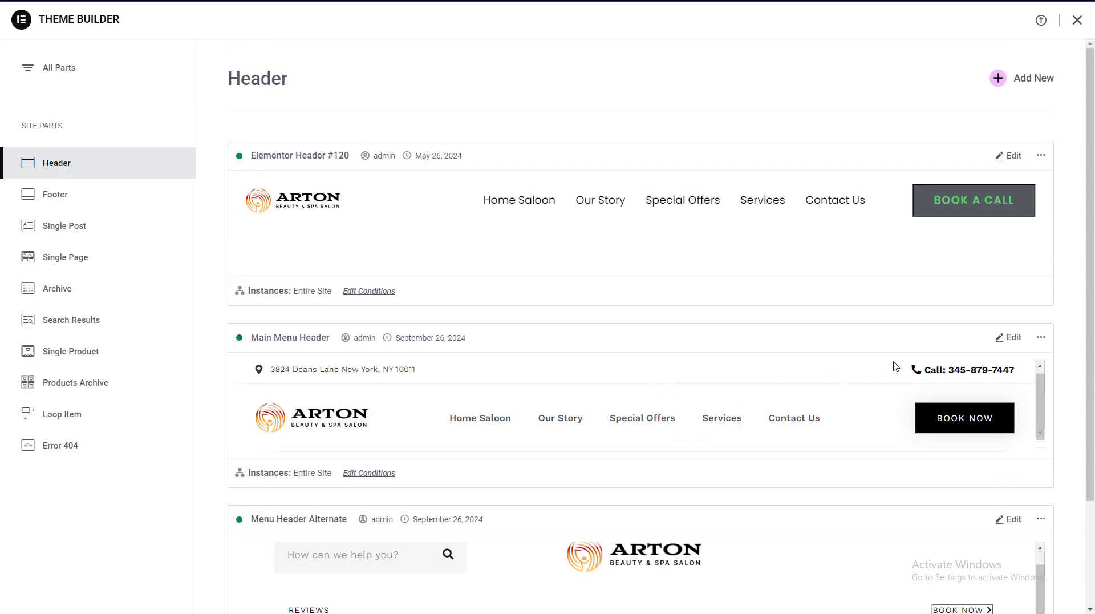
click(702, 250)
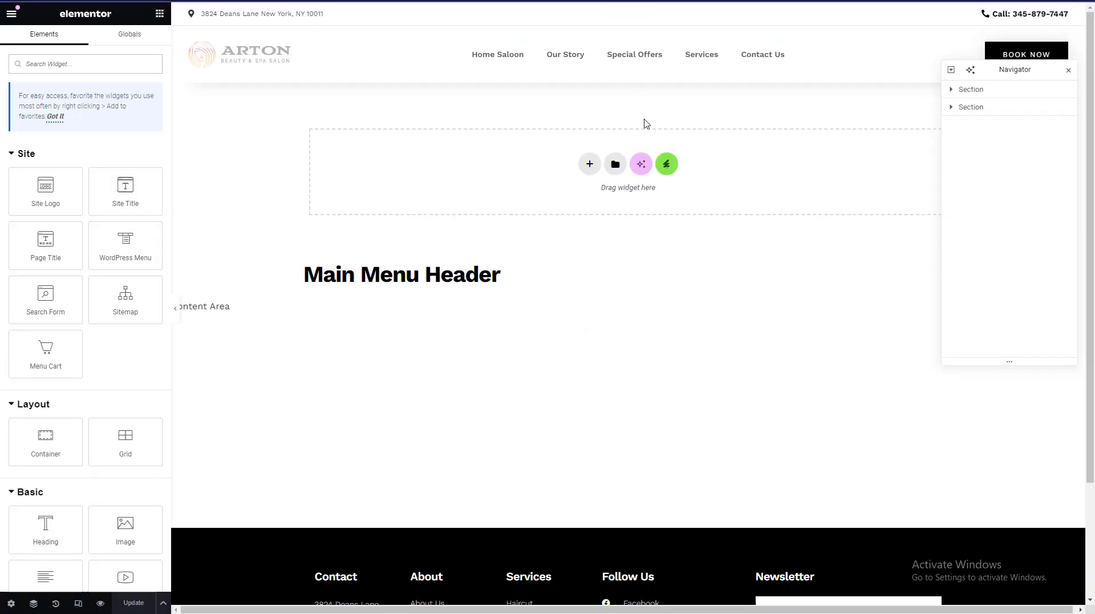
- Open the header's Book Now button for editing and change its text to "Booking"
drag(1034, 69, 1002, 161)
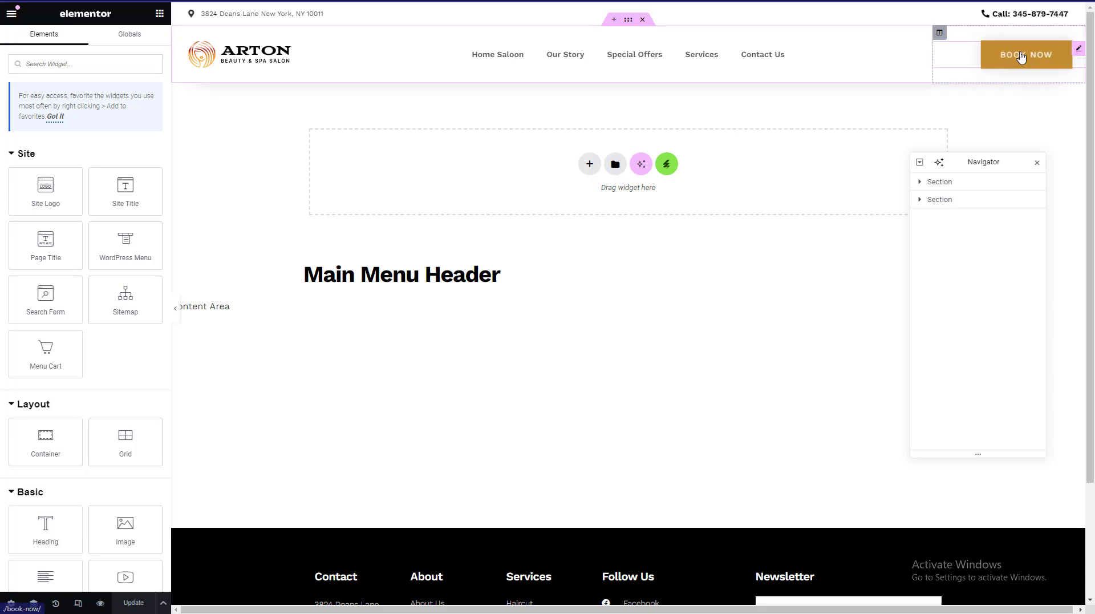
right_click(1021, 58)
click(1000, 66)
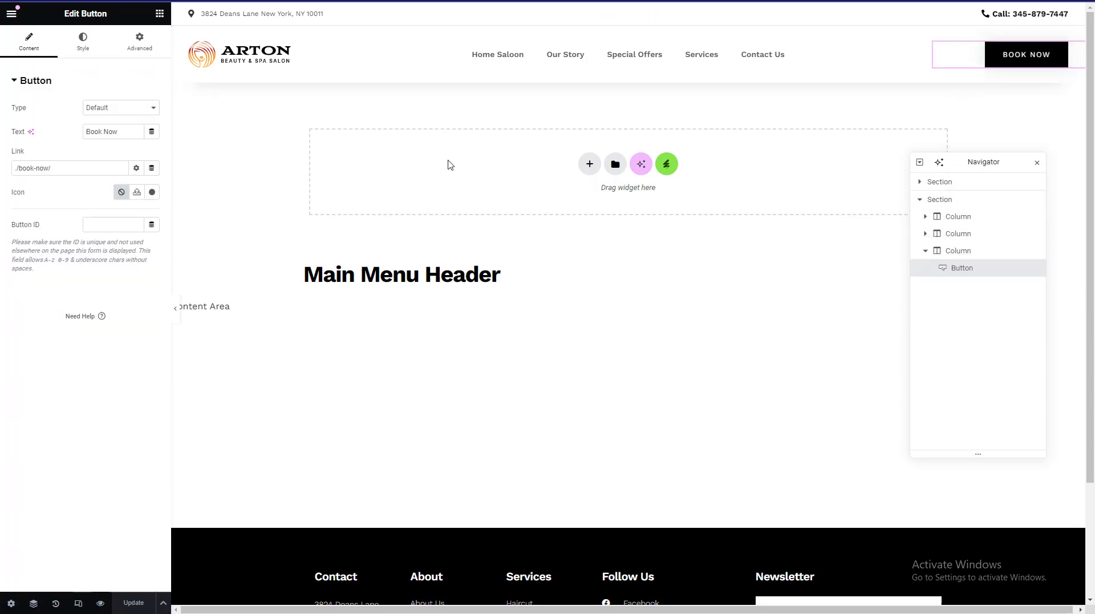
drag(58, 171, 12, 174)
double_click(108, 131)
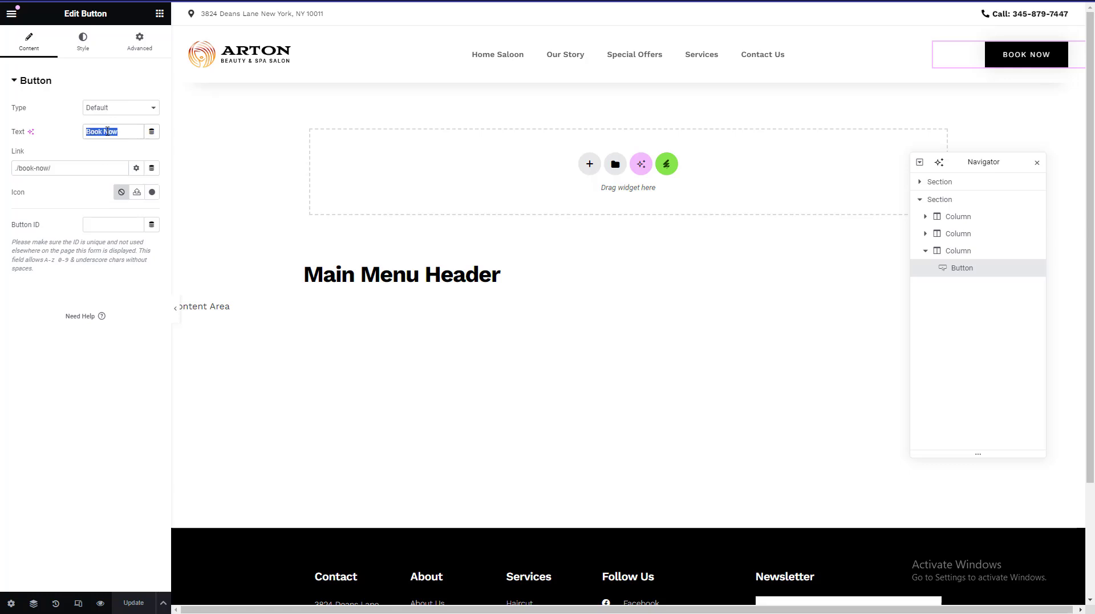
text(Click)
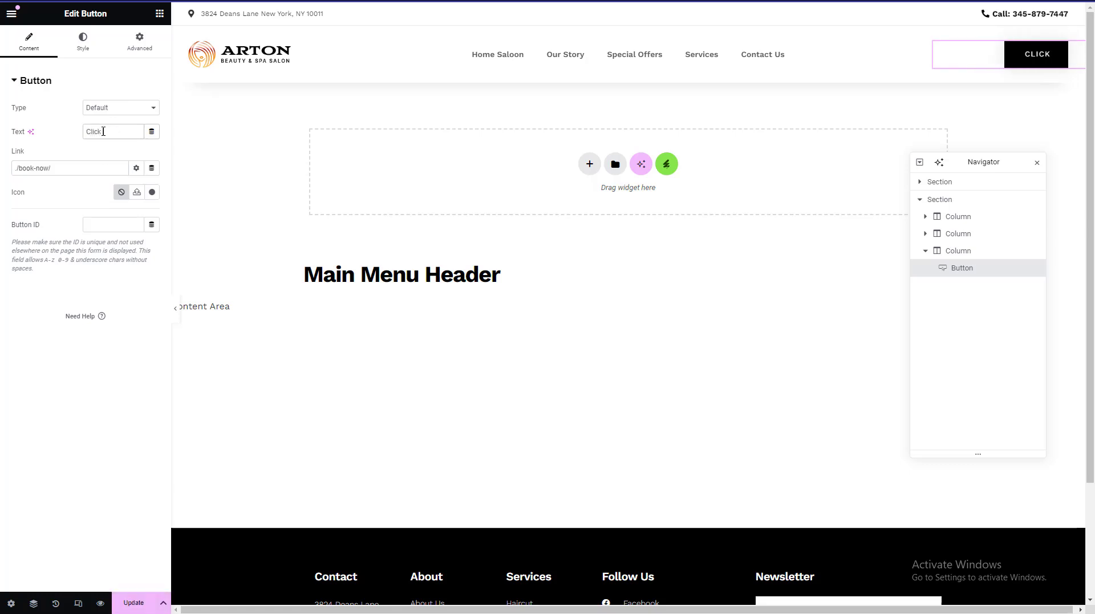
key(BackSpace)
key(BackSpace)
key(BackSpace)
text(b)
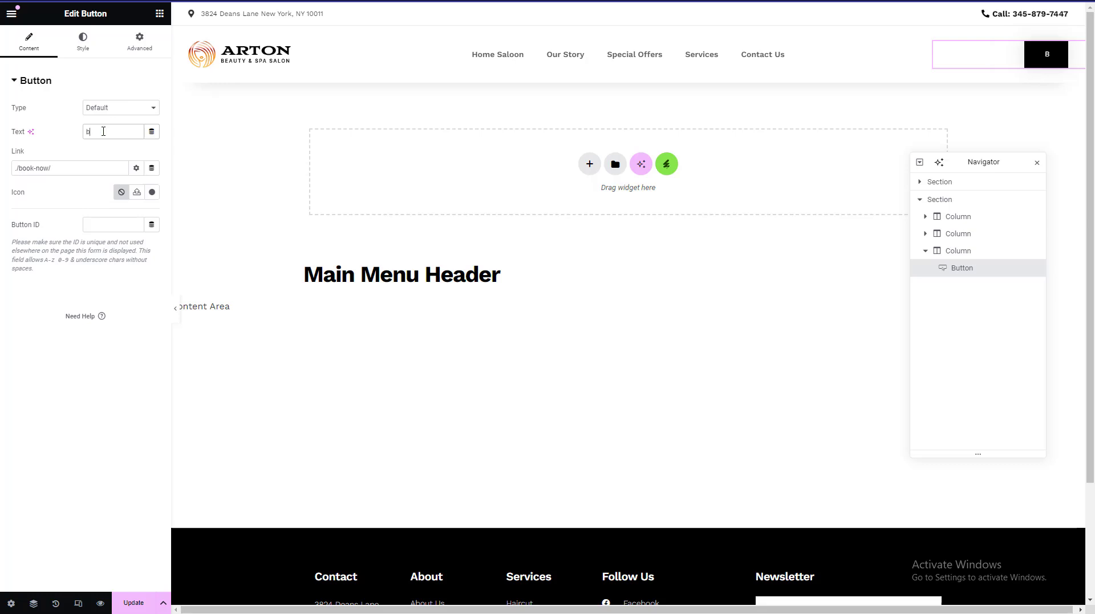
text(ooking)
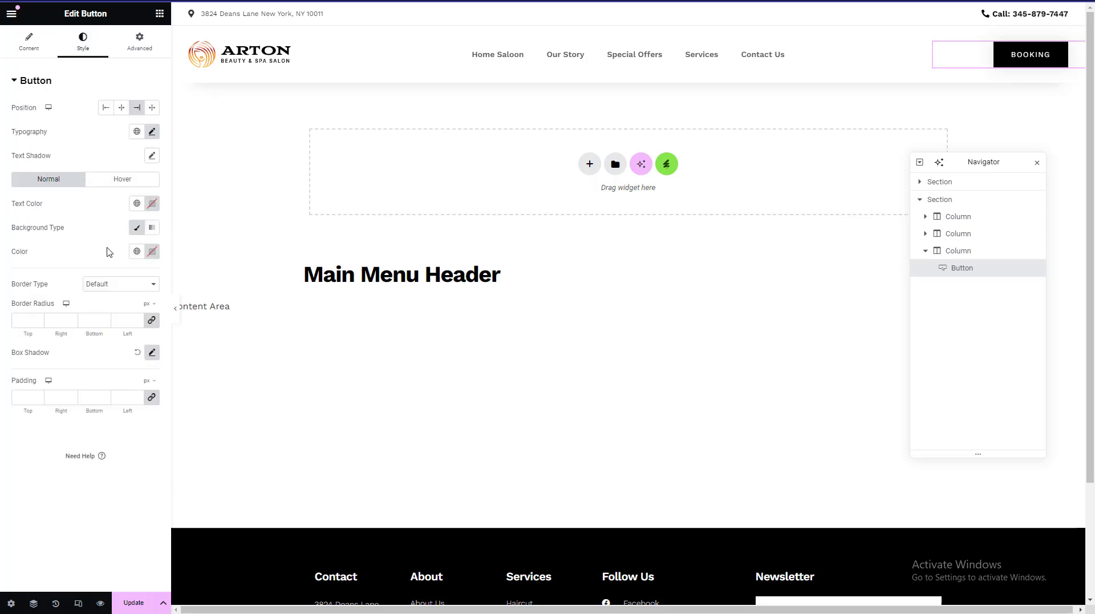
- Try a gradient background and a dark global text colour on the button, ending on the classic background type
click(151, 228)
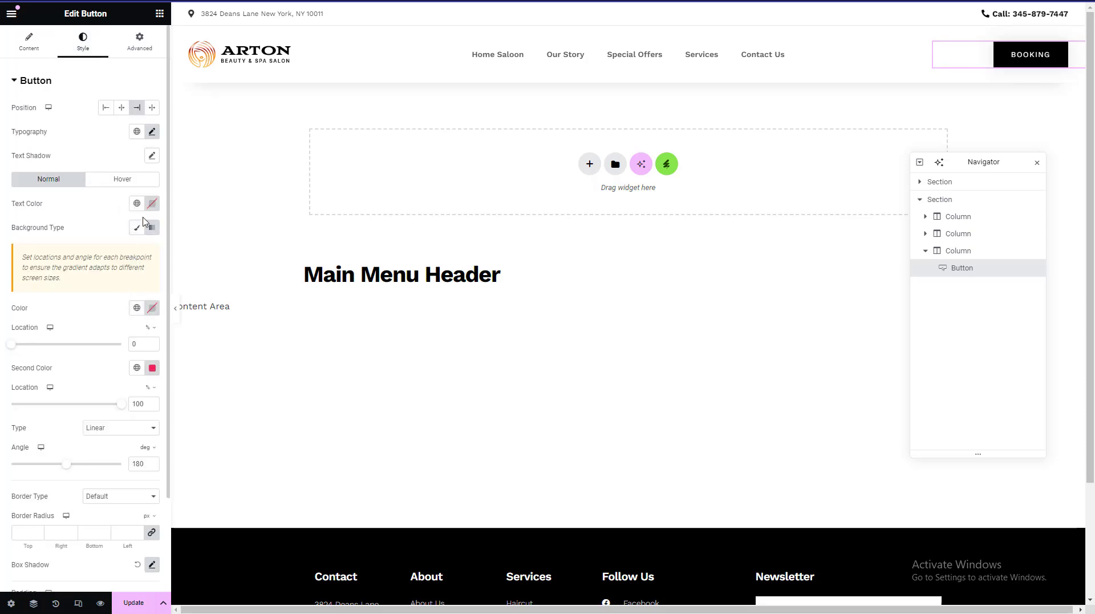
click(137, 205)
click(92, 277)
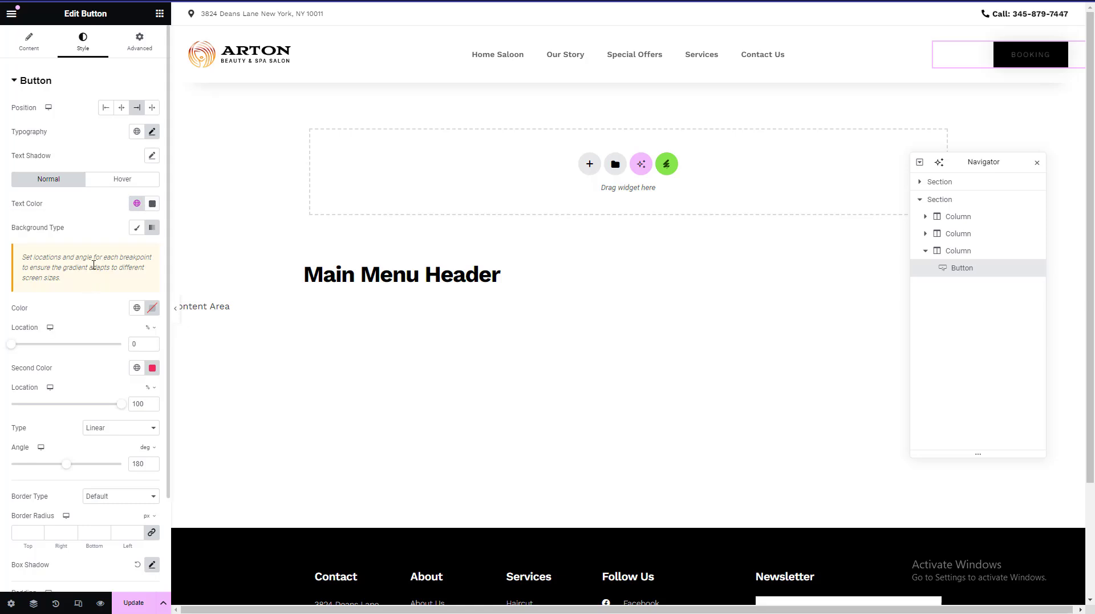
click(137, 229)
click(150, 229)
click(137, 227)
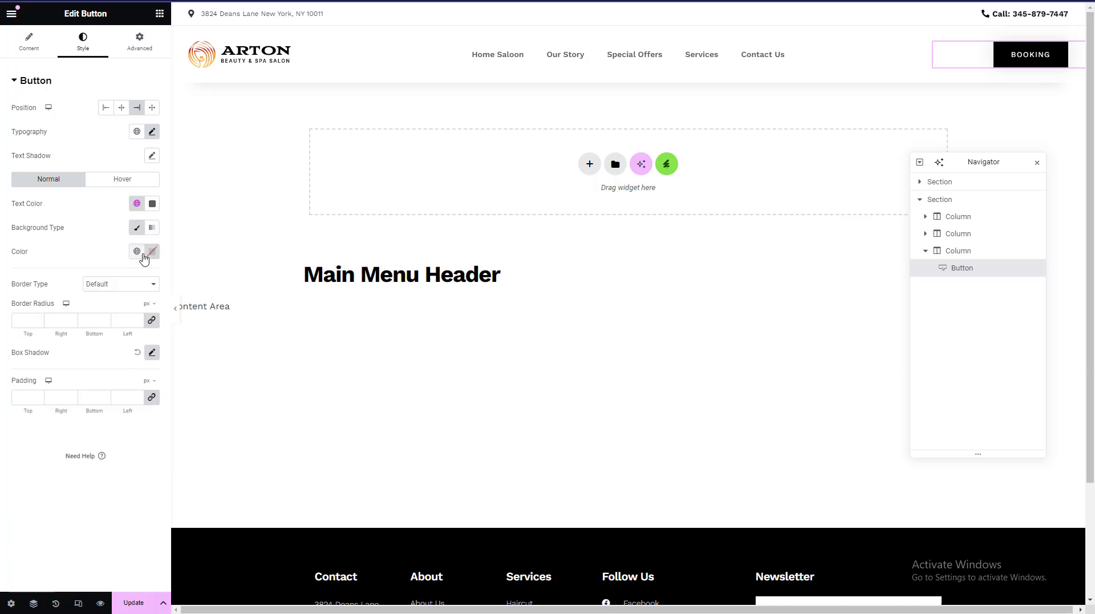
- Give the Booking button the light-blue global background colour and a 30 px border radius on all corners
click(142, 256)
click(70, 320)
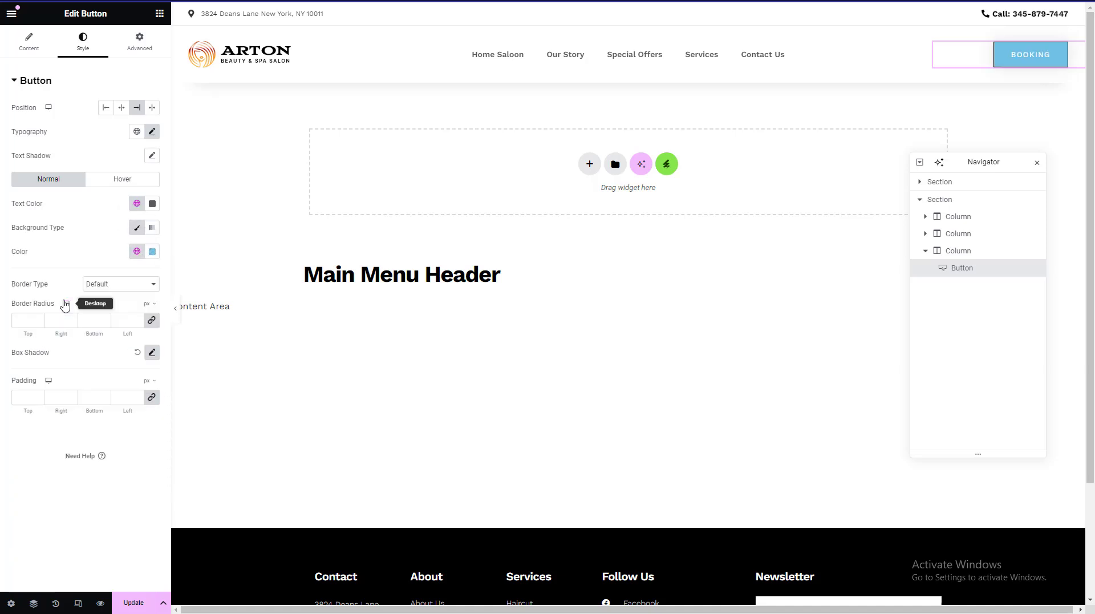
click(30, 322)
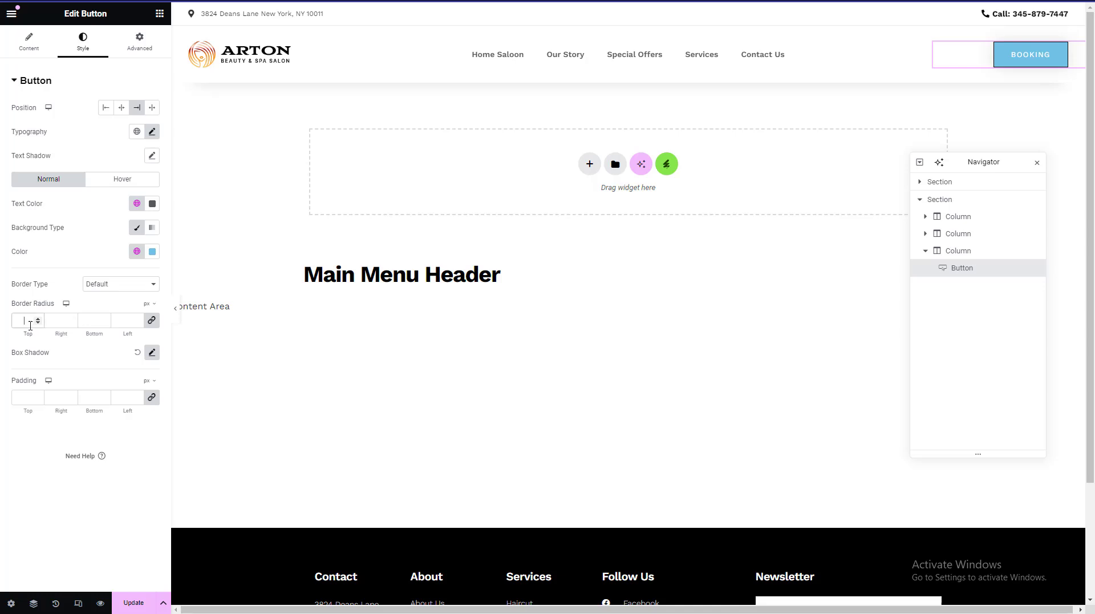
text(30)
- Set the button's border type to None and try 10 px padding on all sides, clearing it again
click(106, 284)
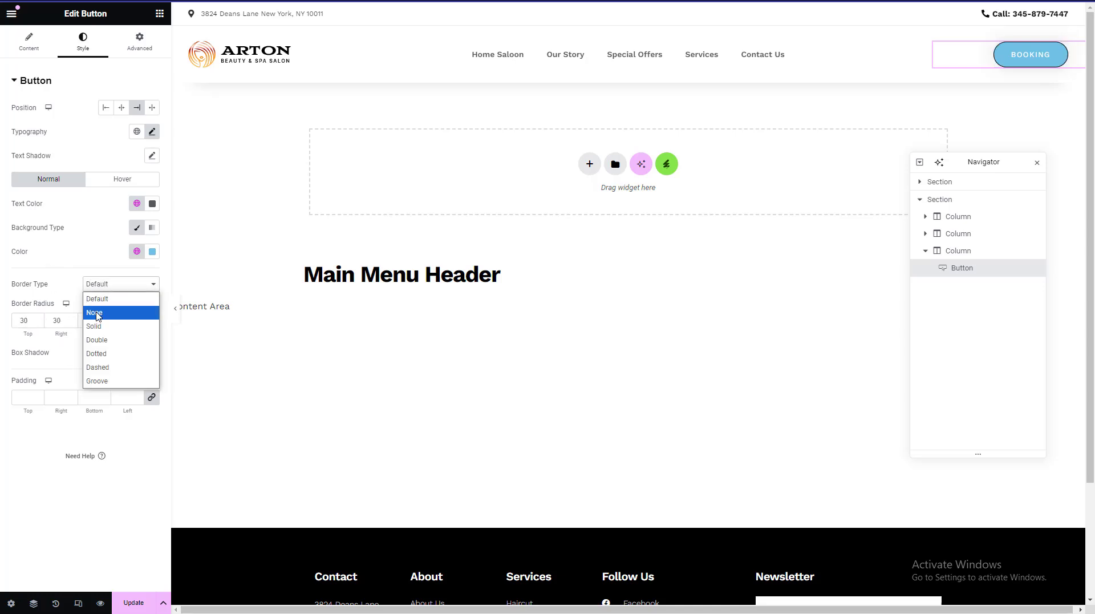
click(99, 311)
text(10)
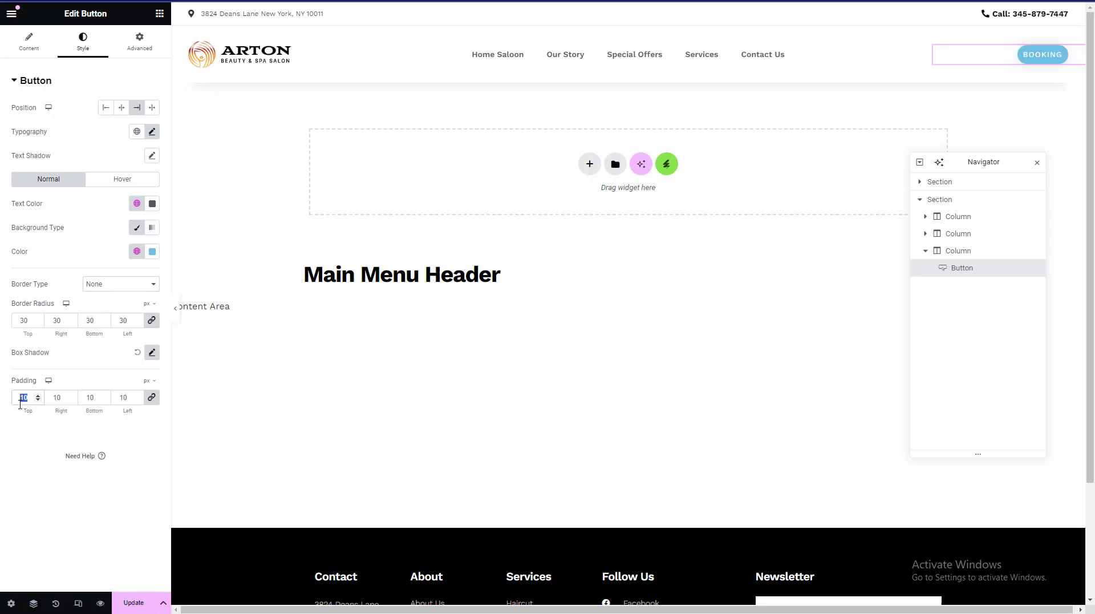
key(BackSpace)
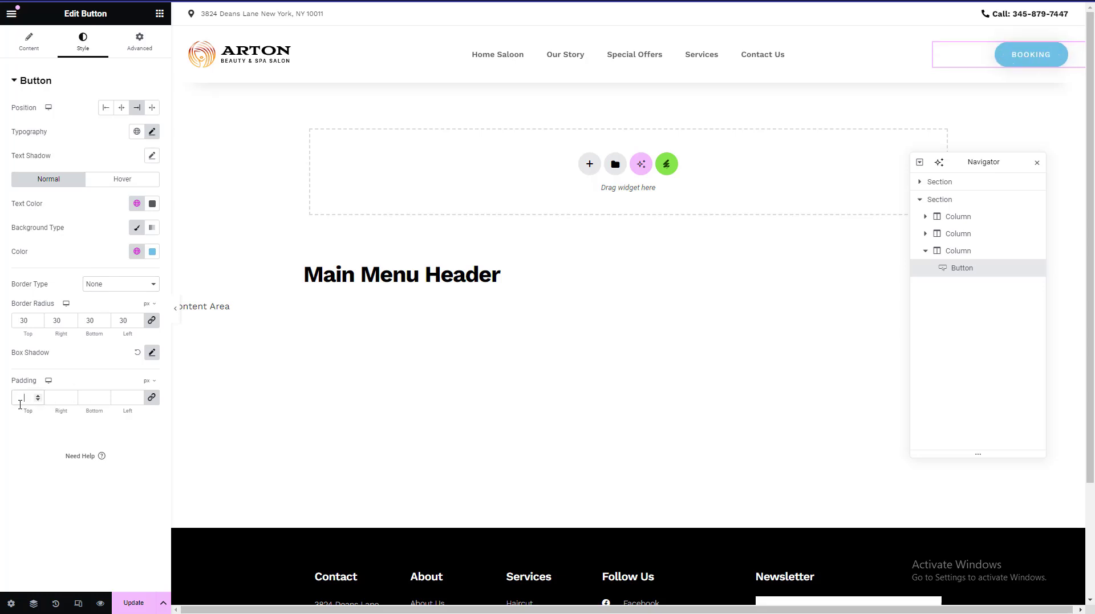
- Compare the button's left, centre, right and stretch positions and set it to centre
click(140, 41)
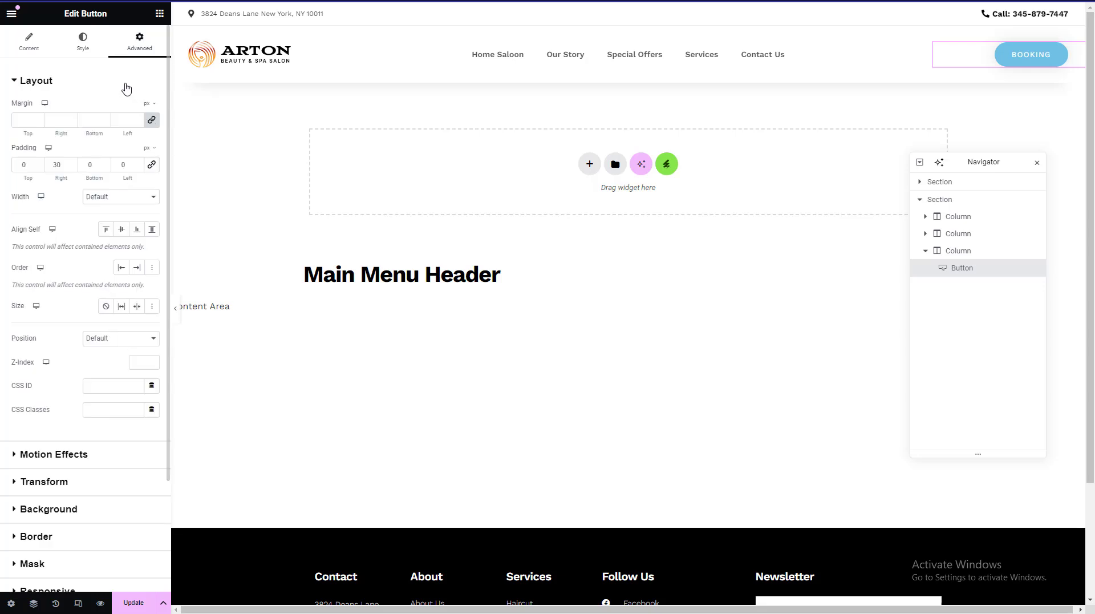
click(106, 107)
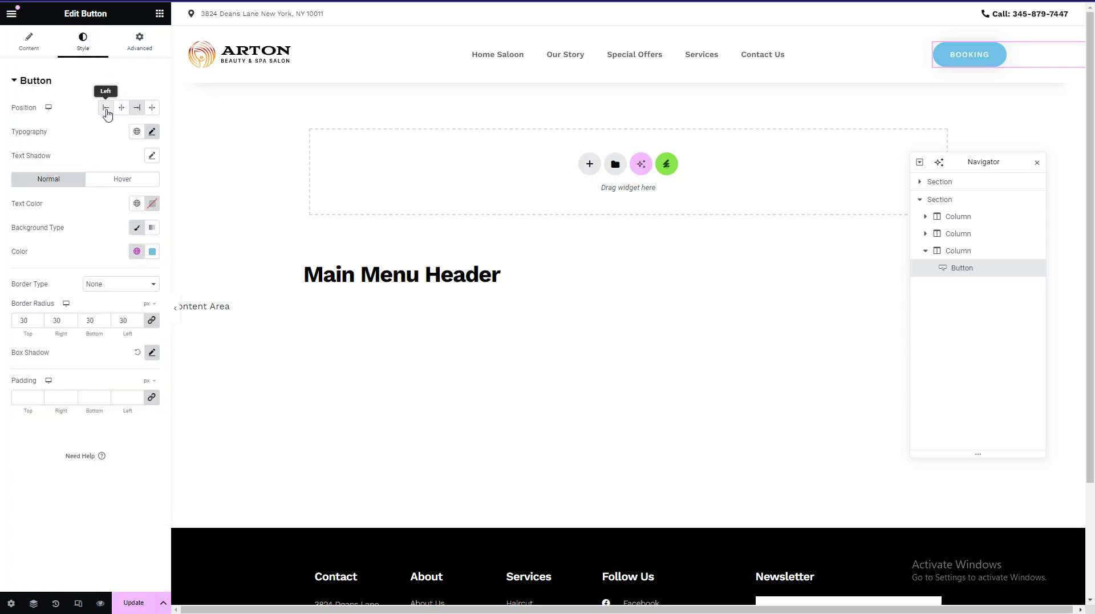
click(121, 108)
click(136, 108)
click(152, 107)
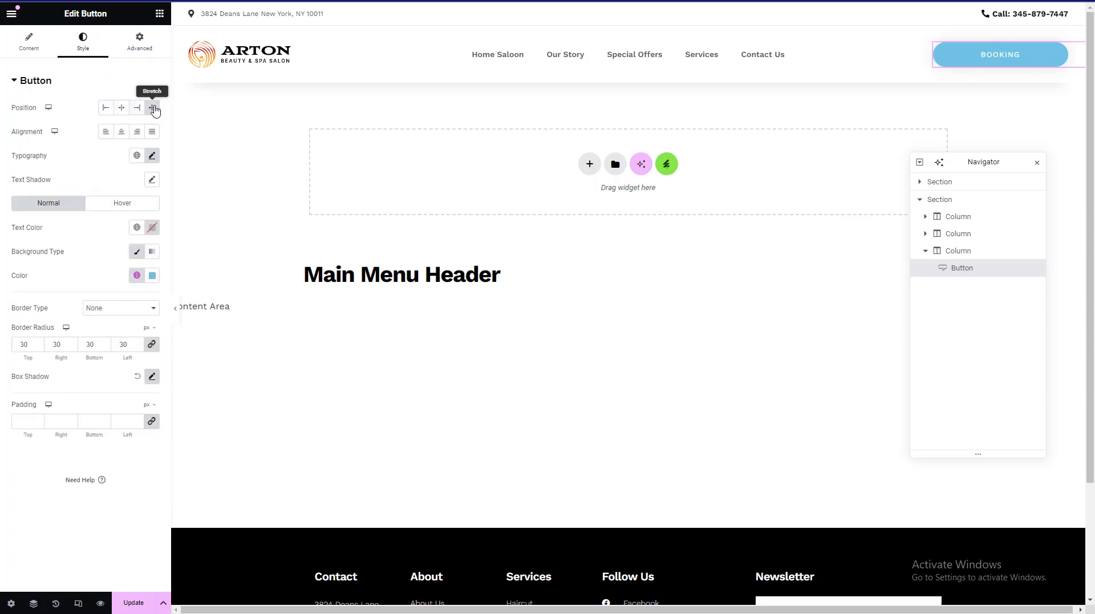
click(105, 108)
click(122, 108)
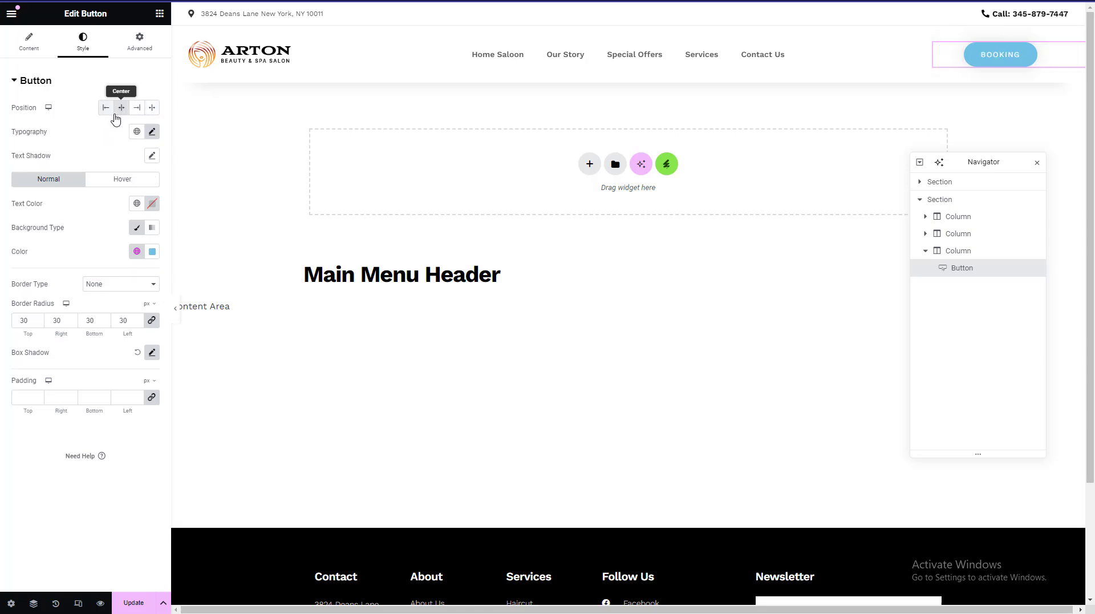
click(135, 108)
click(105, 107)
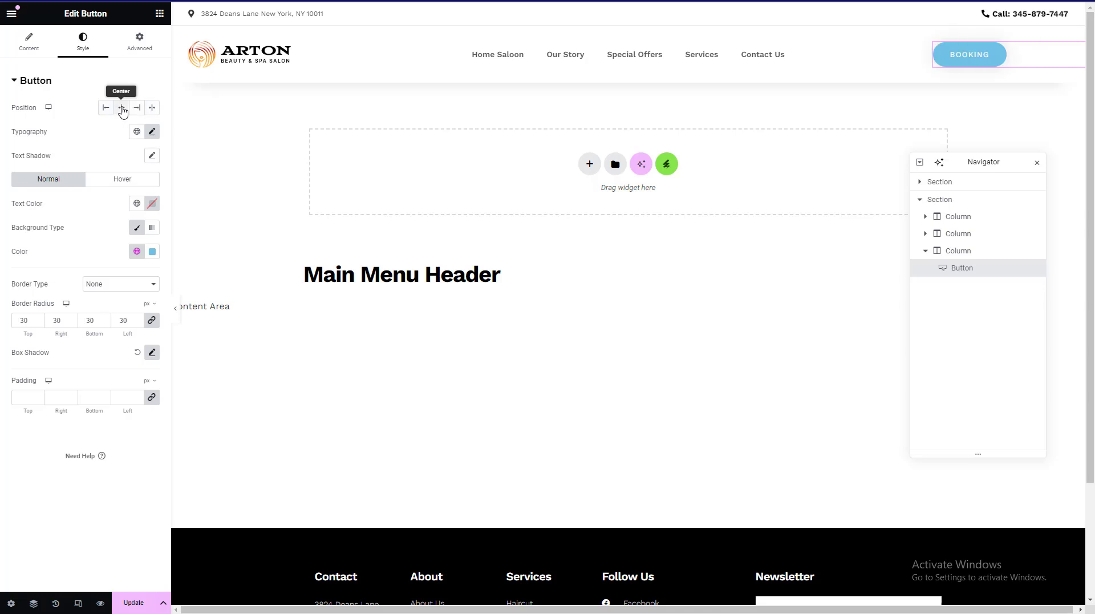
click(136, 107)
click(121, 107)
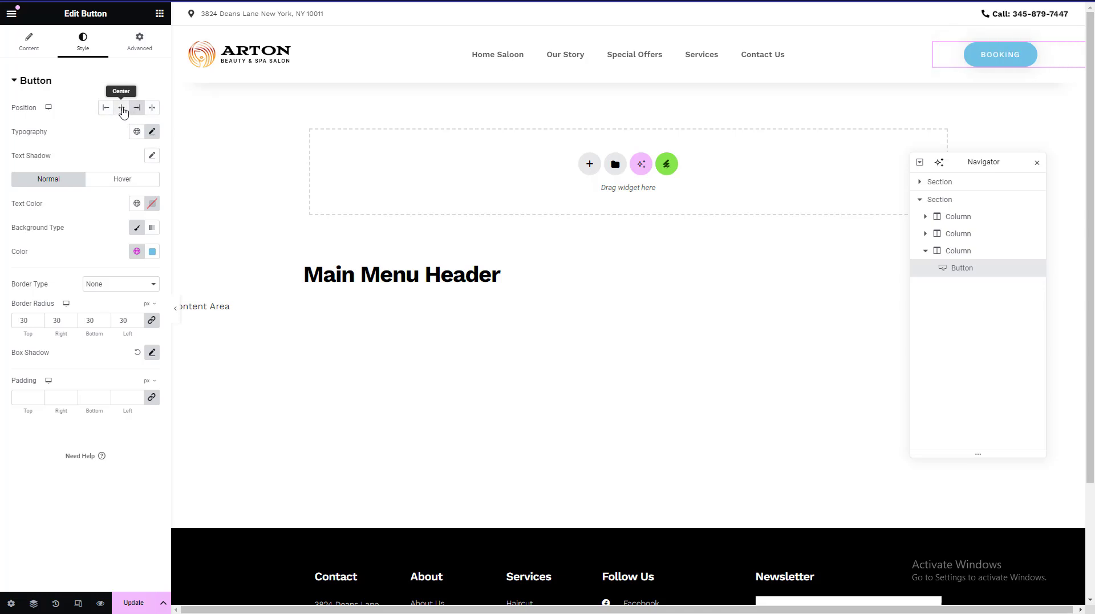
- Set the button's typography to Arial, size 16 px, weight 700 (Bold) and transform Capitalize
click(152, 132)
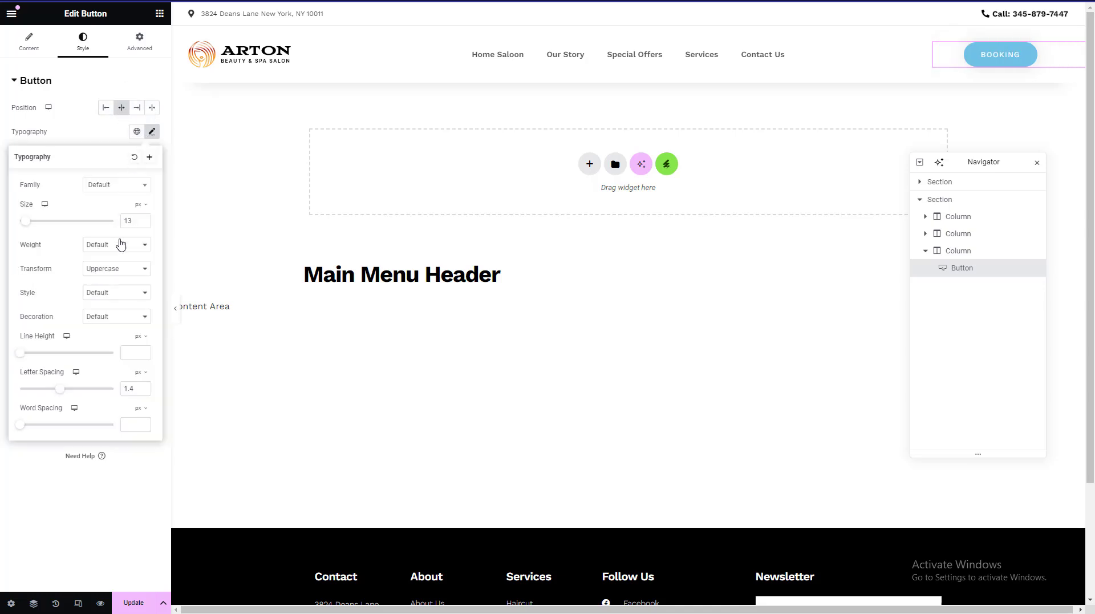
click(117, 185)
click(109, 247)
text(16)
click(90, 245)
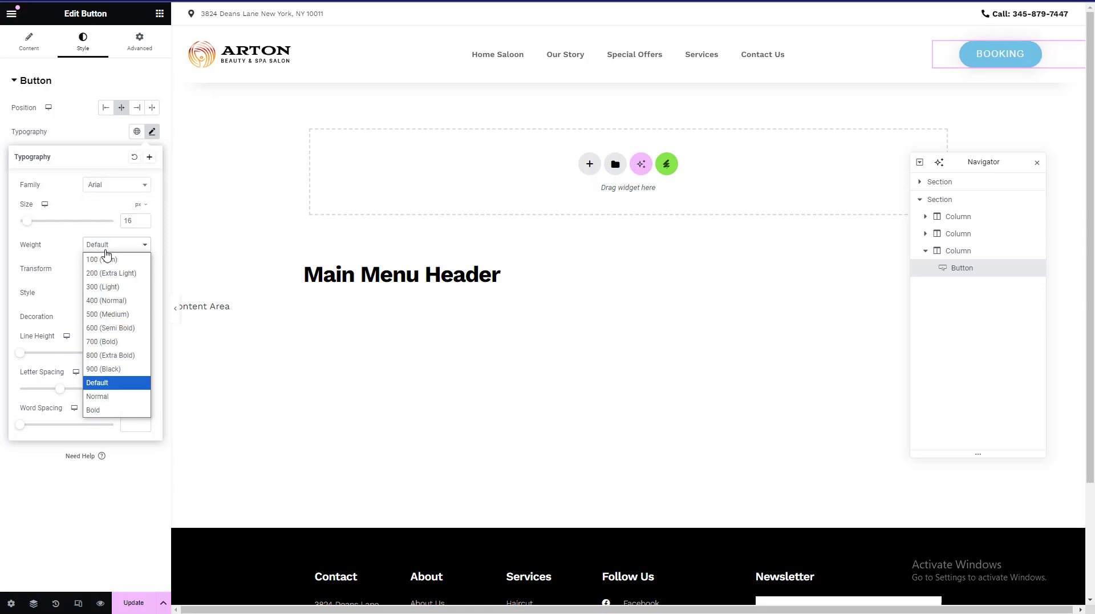
click(103, 337)
click(105, 269)
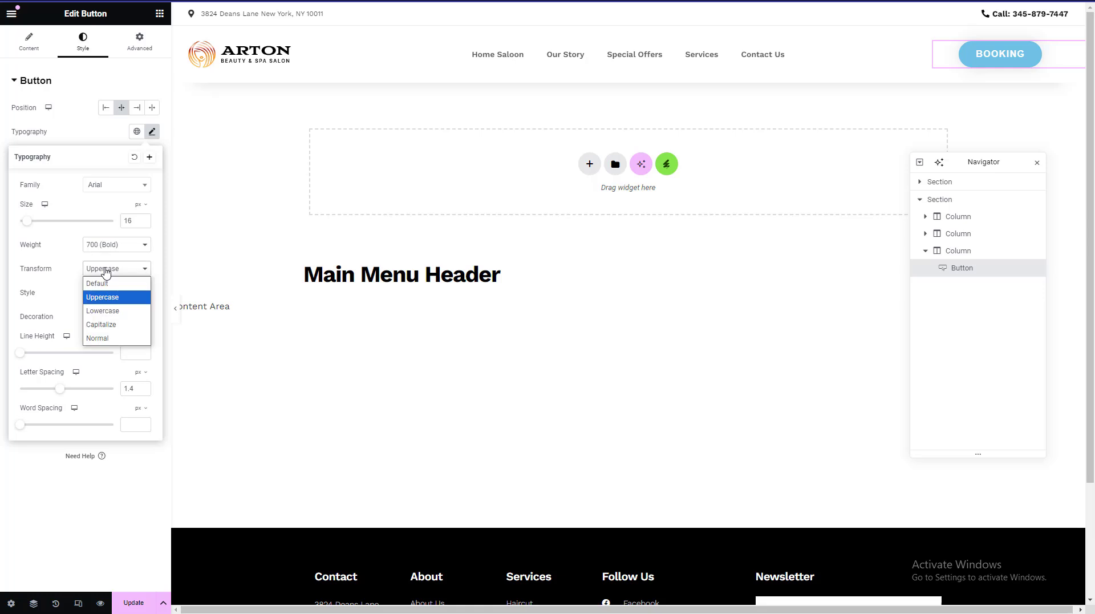
click(105, 323)
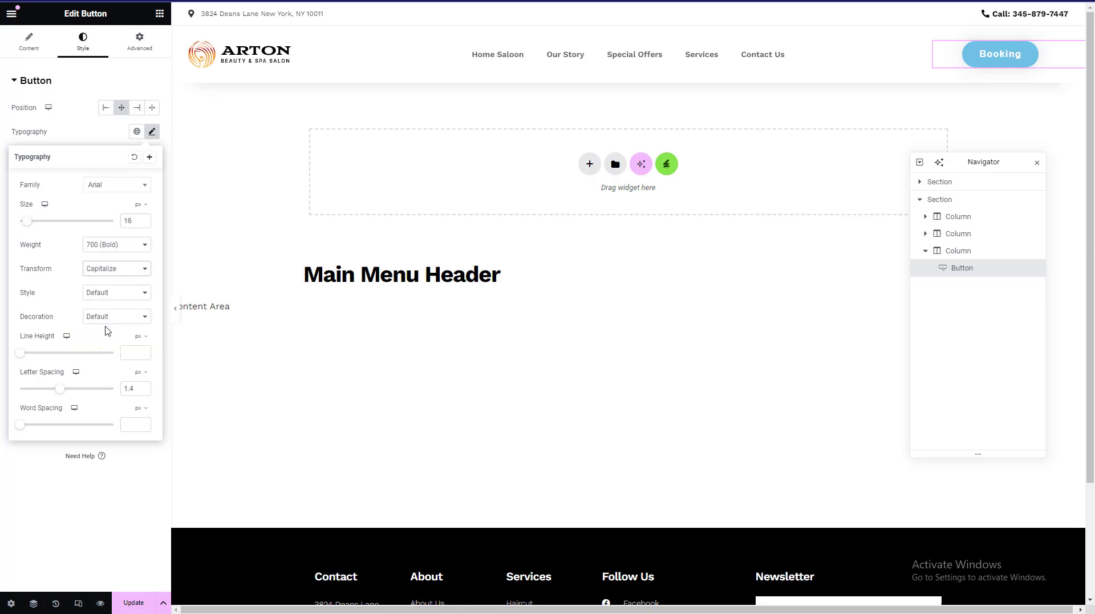
- Set the button text's style to Italic and its decoration to Underline, trying Overline first
click(104, 294)
click(106, 336)
click(103, 317)
click(106, 360)
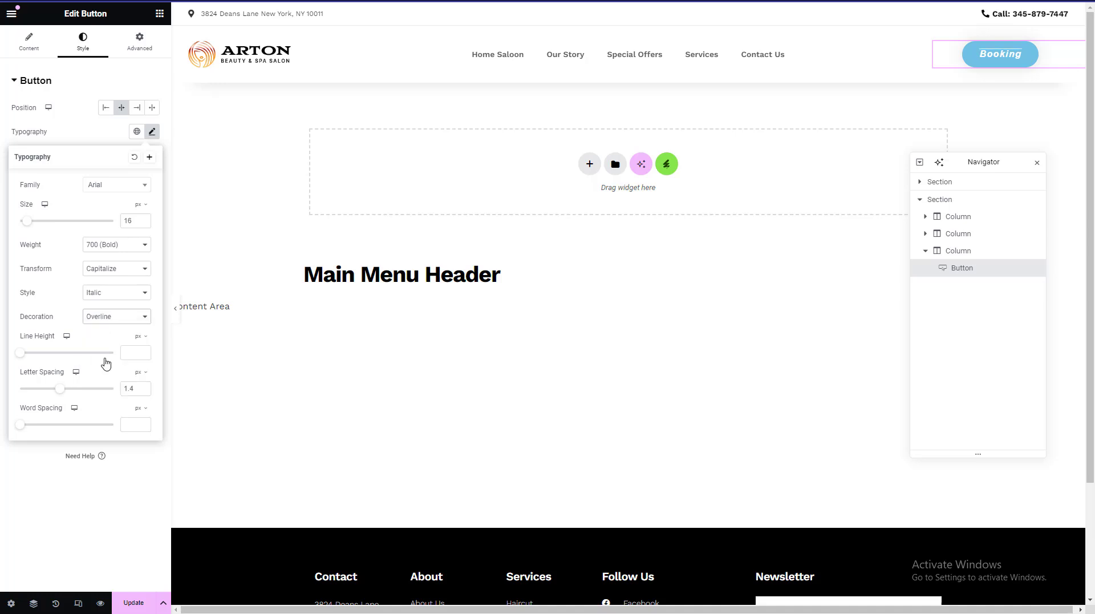
click(104, 317)
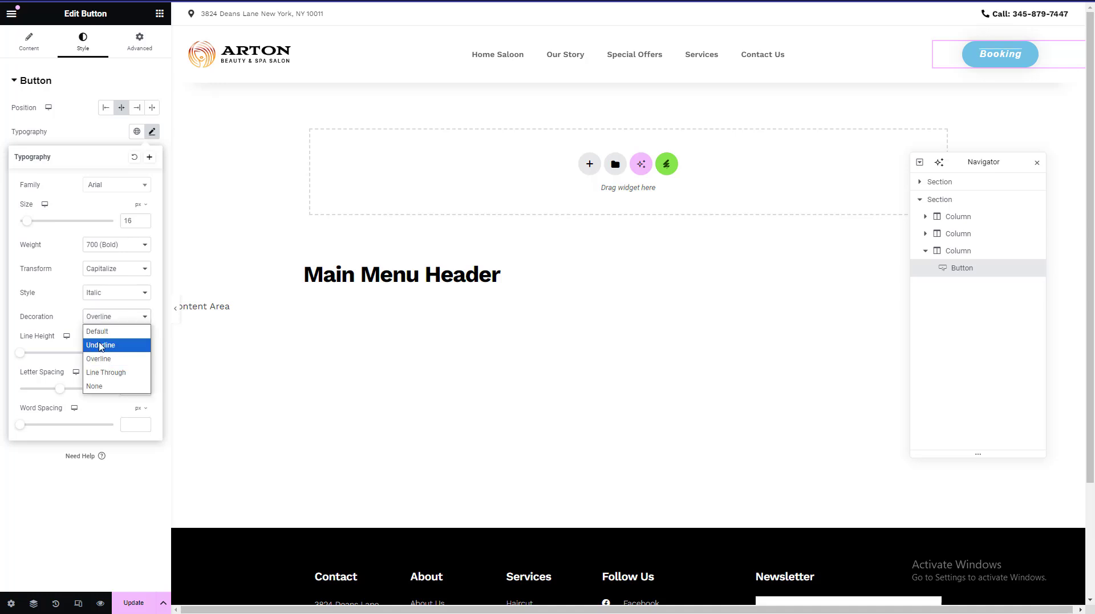
click(101, 345)
- Set the button text's line height to 30 px and increase its letter spacing to about 2.8 px
click(127, 352)
text(3)
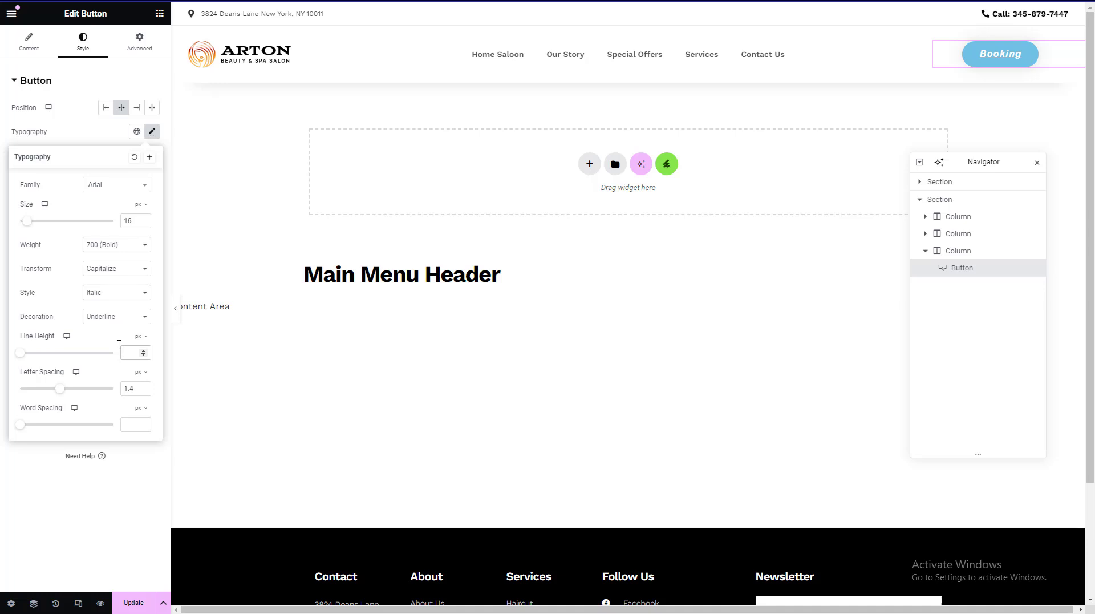
text(0)
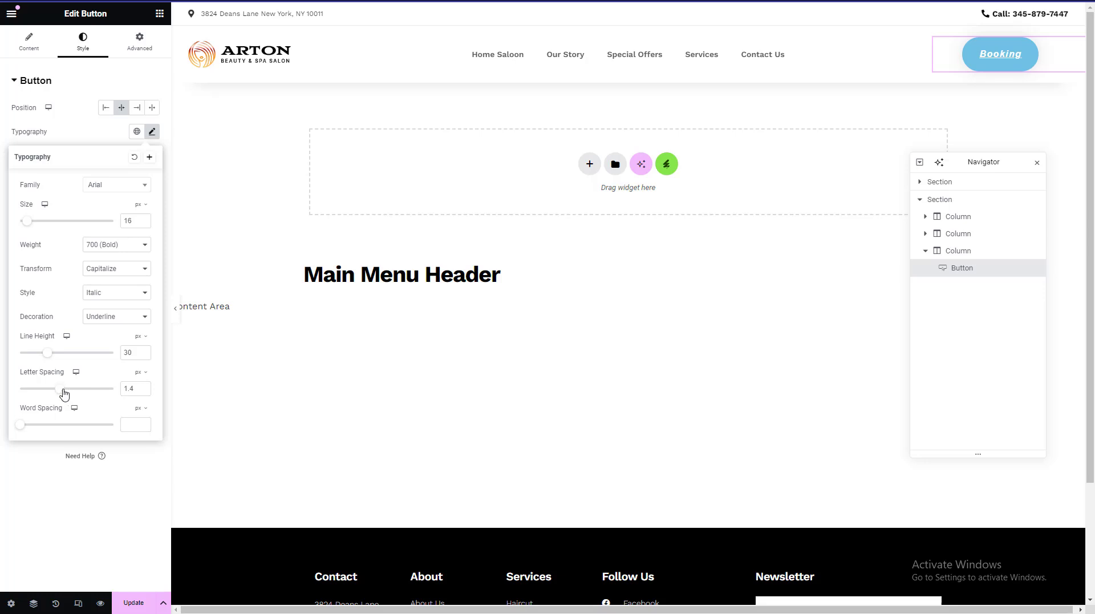
mouse_move(62, 389)
mouse_down()
mouse_move(78, 394)
mouse_move(68, 390)
mouse_up()
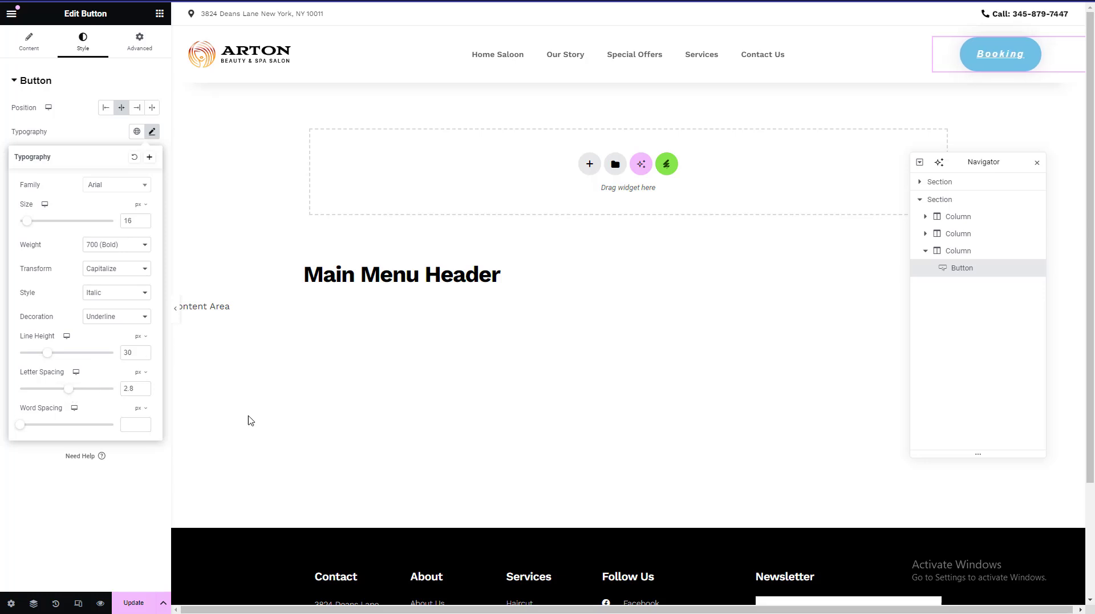
- Update the header template and check the restyled Booking button on the live Services page
click(133, 602)
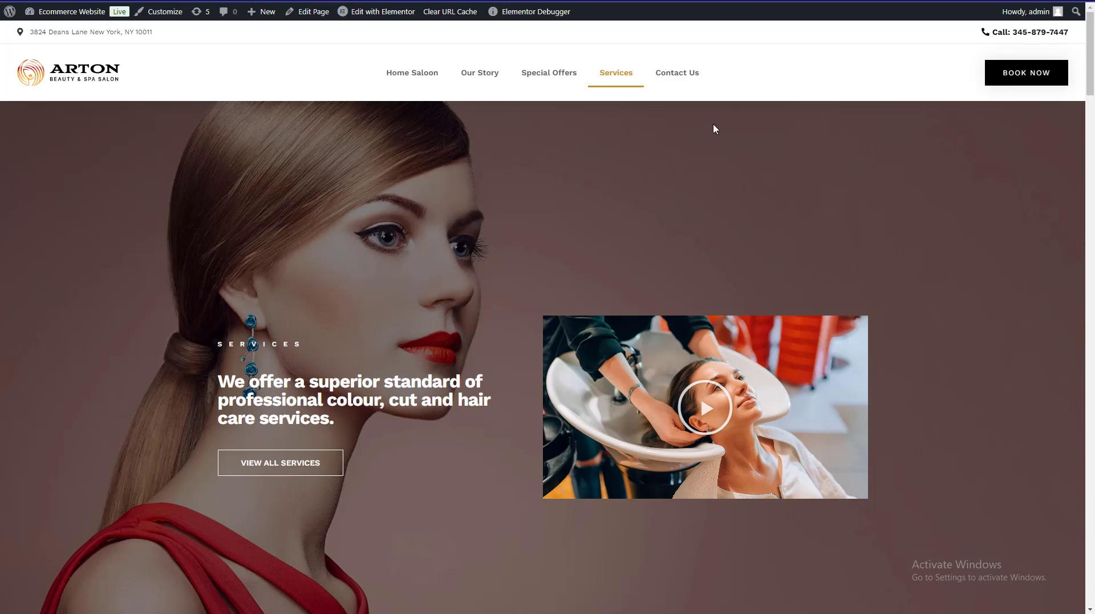
scroll(714, 129, down, 10)
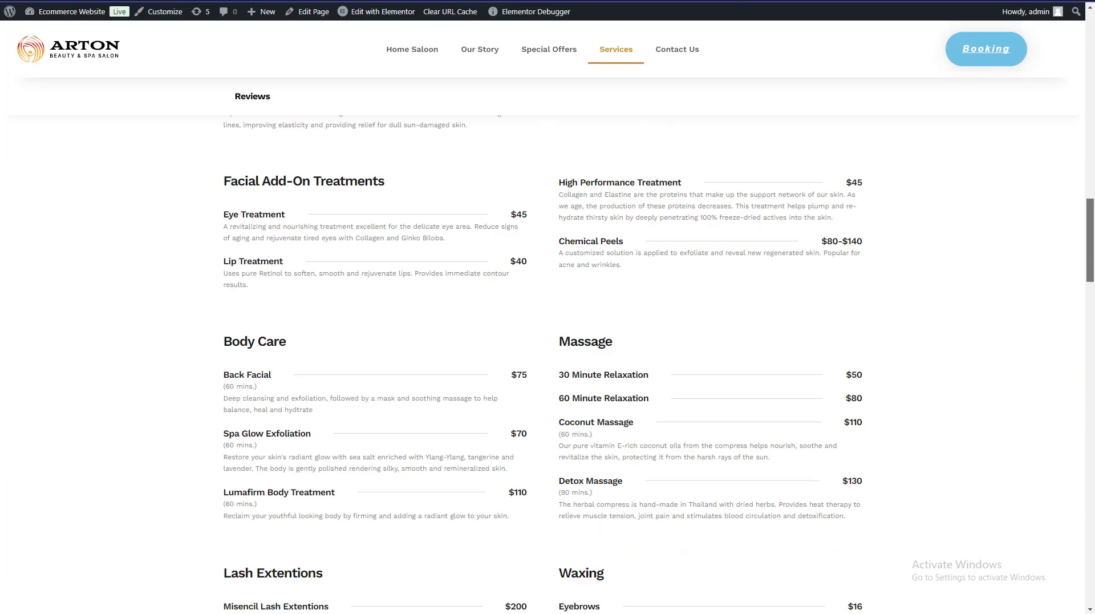
drag(1089, 320, 1082, 37)
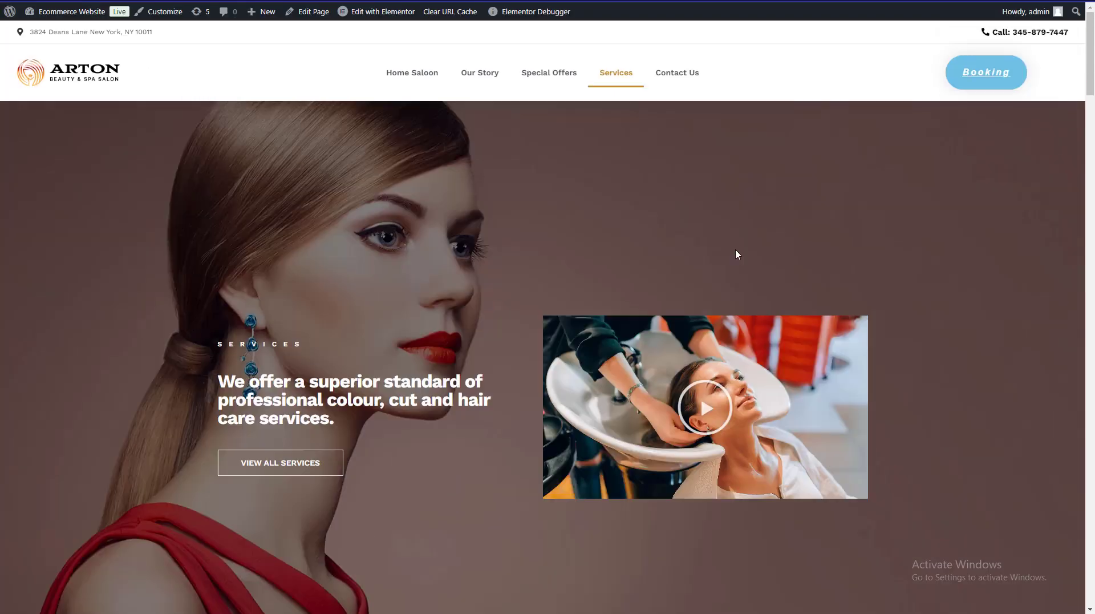
scroll(736, 250, down, 15)
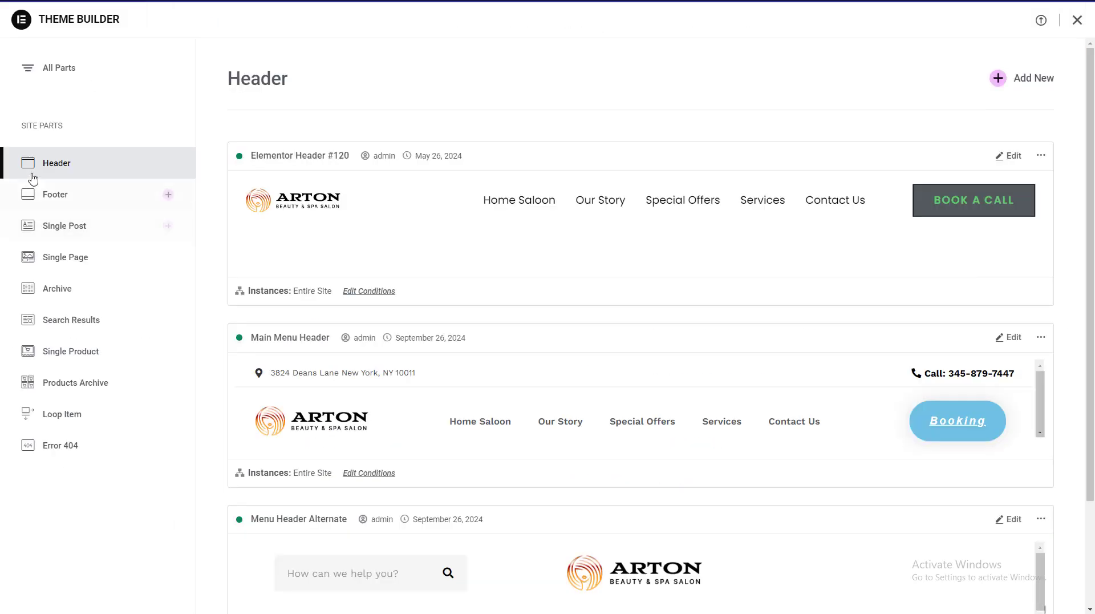
- Open the Site Footer template from the Theme Builder's footers in the Elementor editor
click(64, 203)
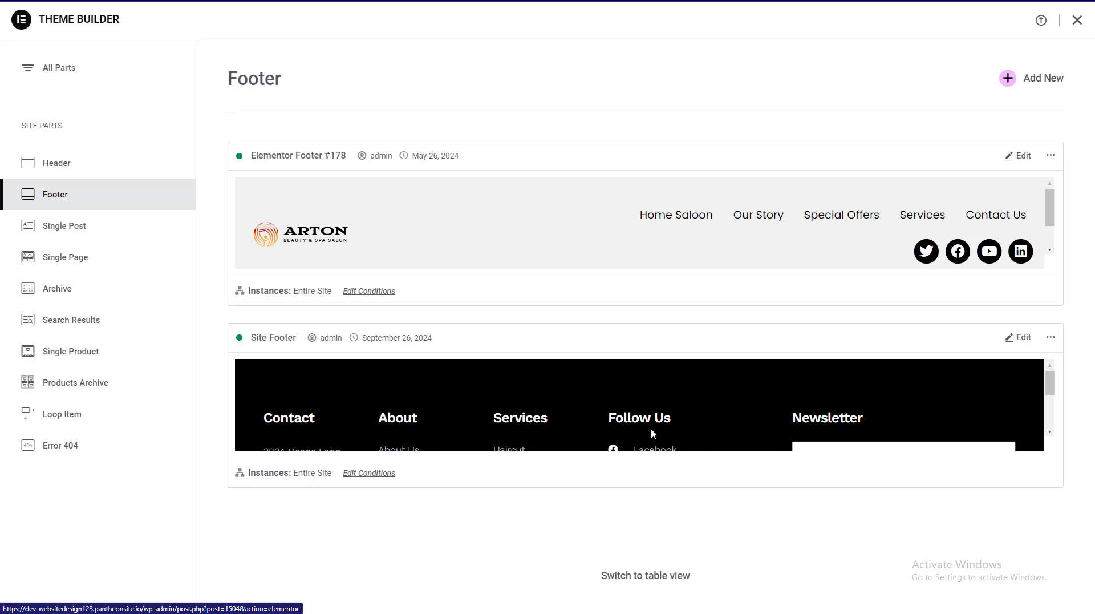
click(653, 433)
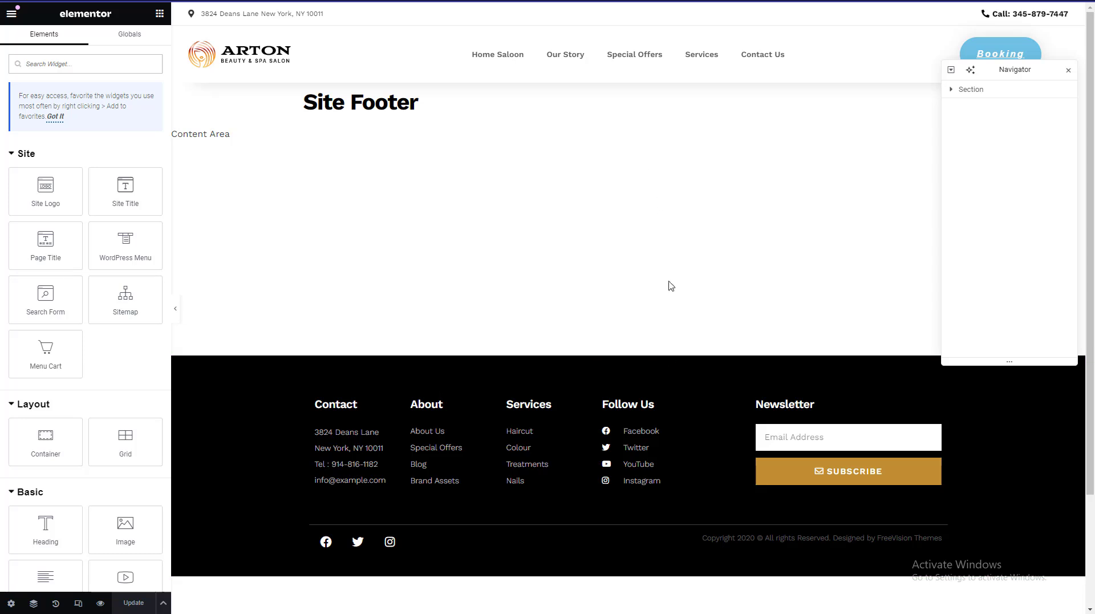
- Try linking the footer's About heading by searching pages for "conta", and clear the link entry
scroll(667, 286, down, 2)
right_click(425, 271)
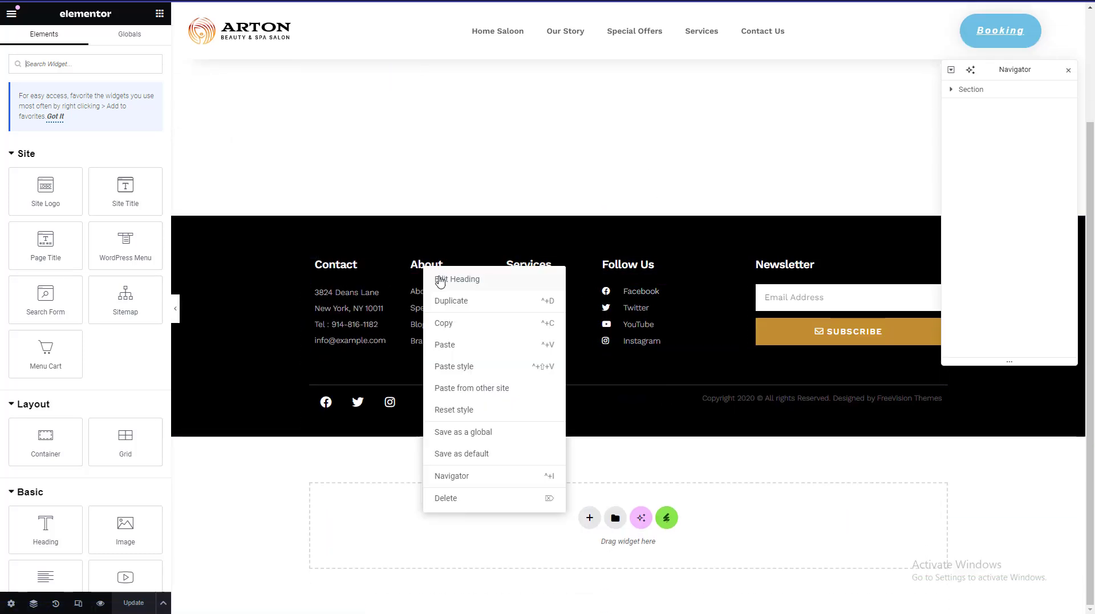
click(427, 284)
double_click(24, 121)
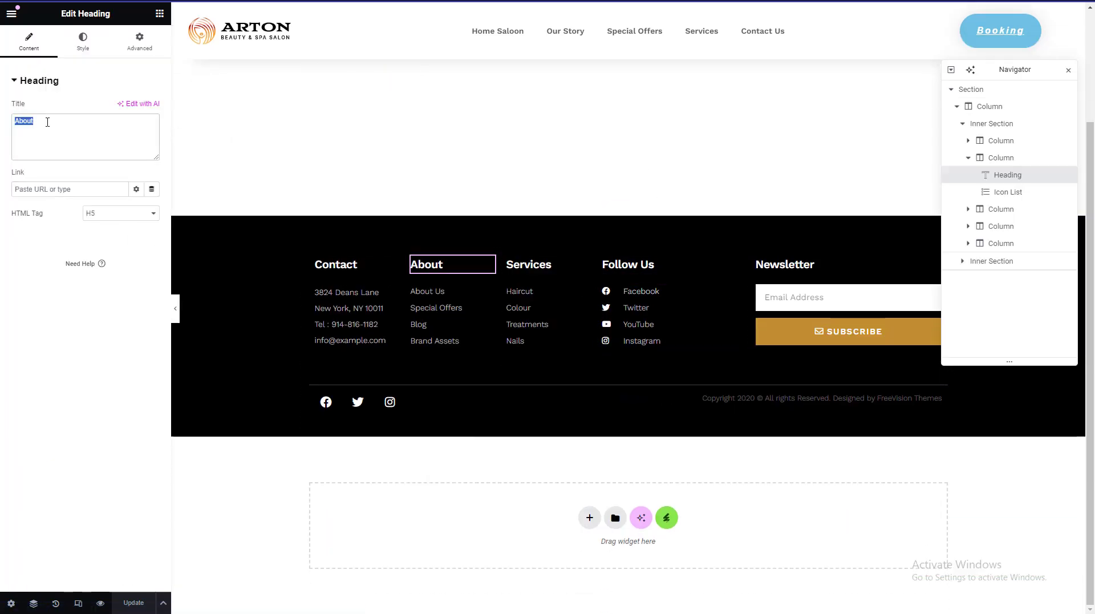
click(79, 189)
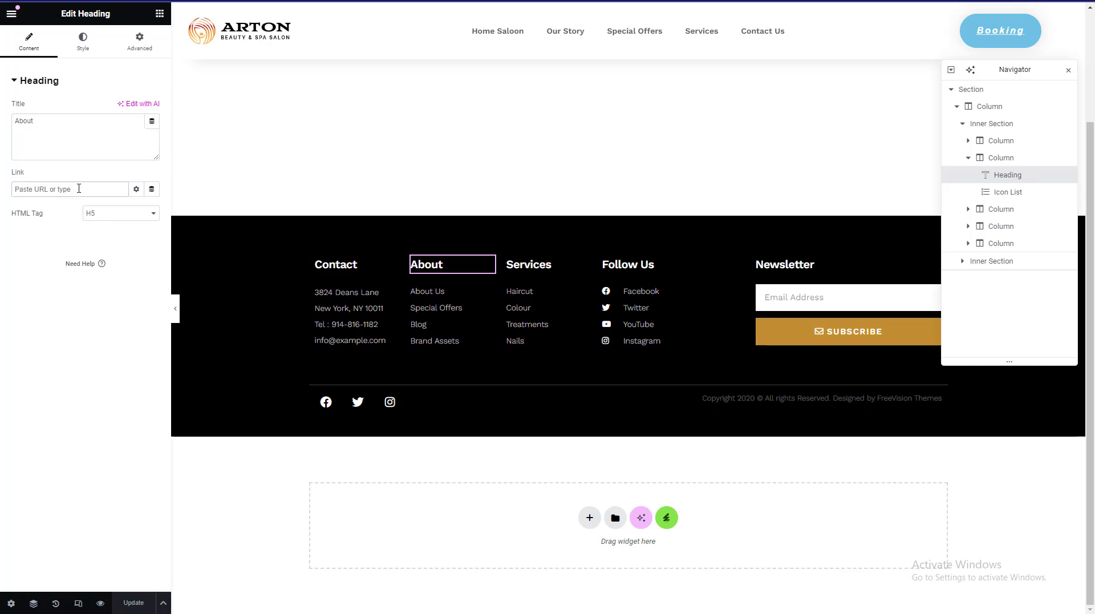
text(conta)
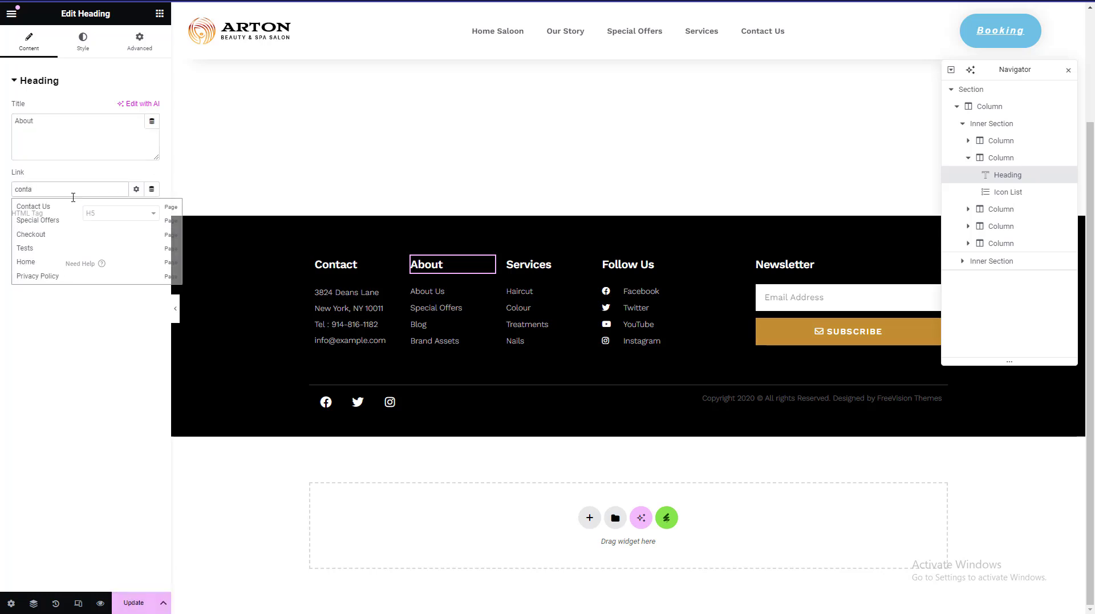
key(ctrl+a)
key(BackSpace)
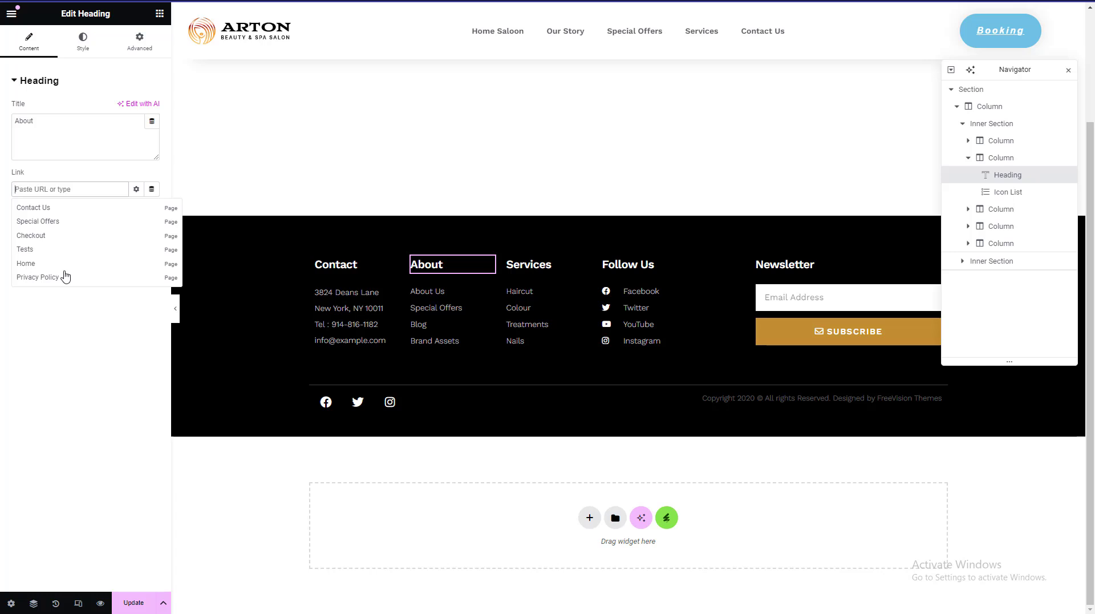
- Open the text block under the footer's Contact heading and look over its address, phone and email lines
right_click(334, 308)
click(349, 318)
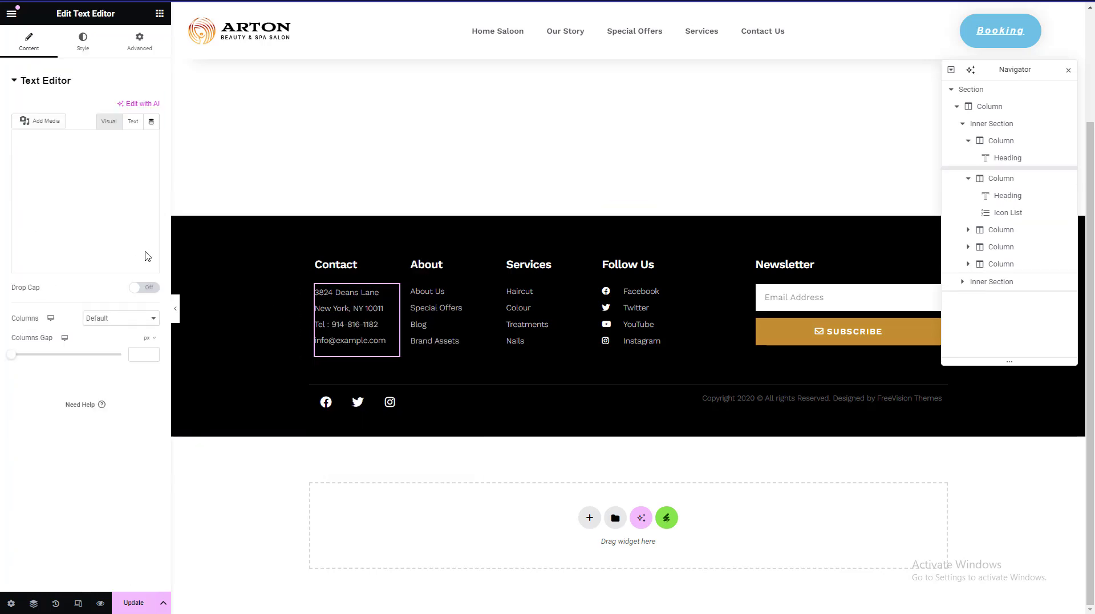
double_click(96, 200)
click(95, 199)
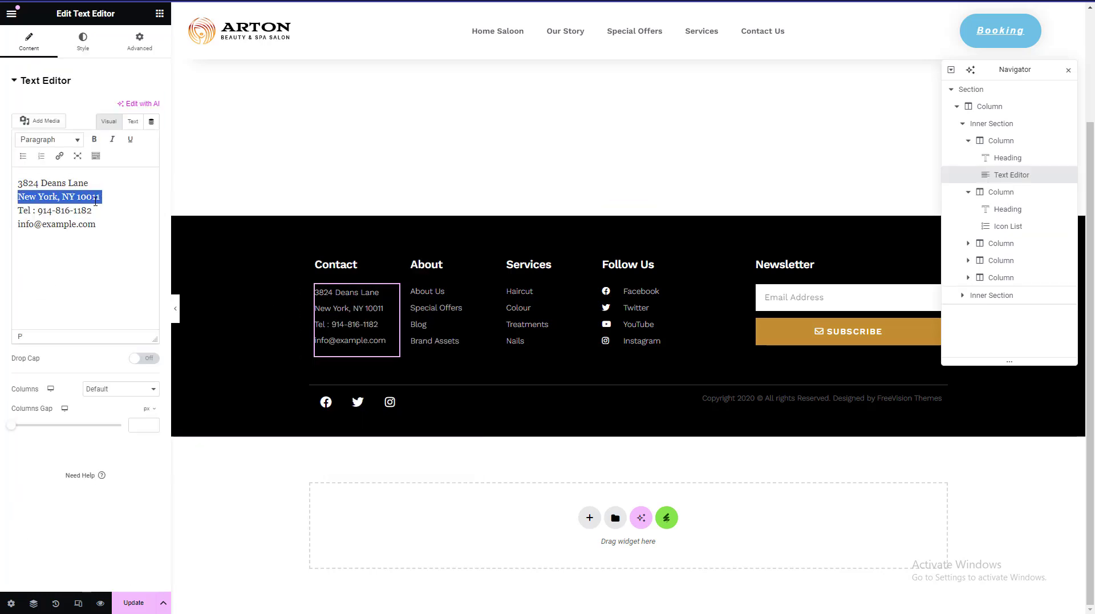
drag(90, 242, 18, 226)
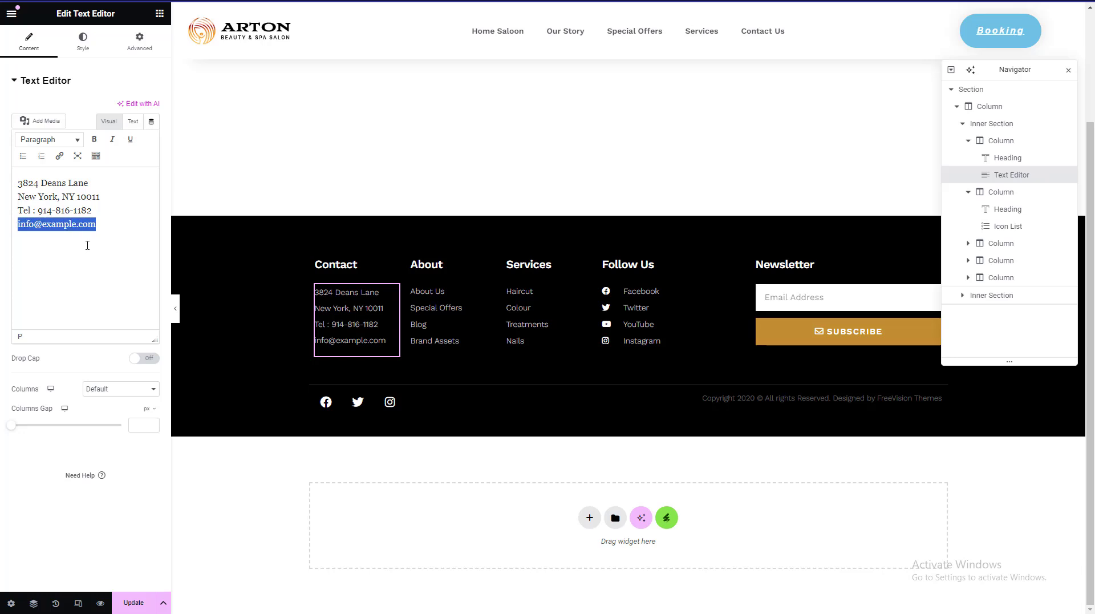
- Find the Icon List widget and place it directly under the footer's Contact heading
click(159, 13)
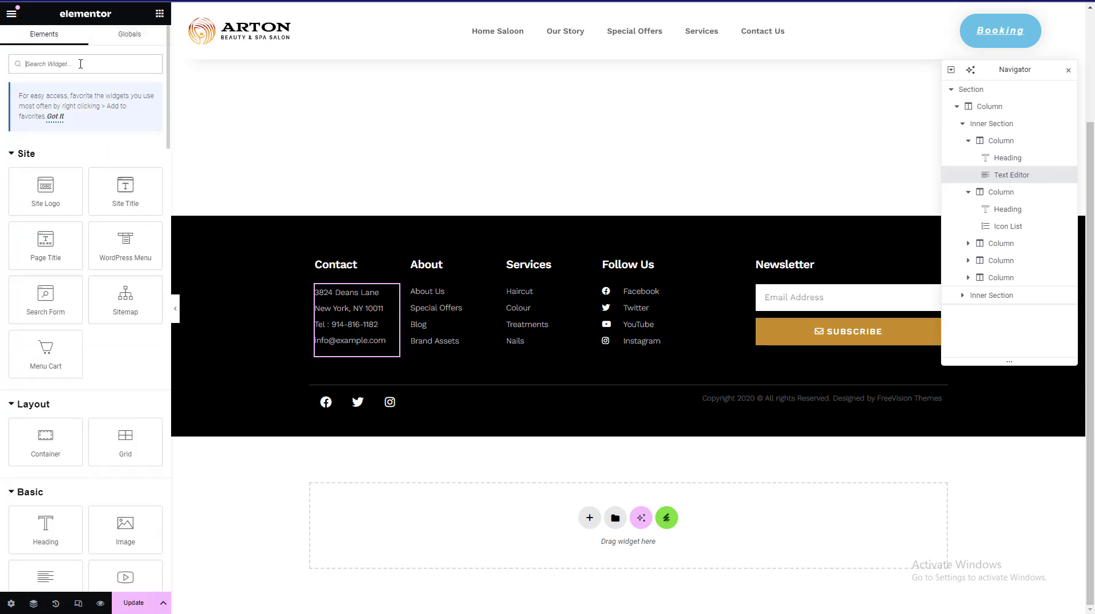
text(i)
text(d)
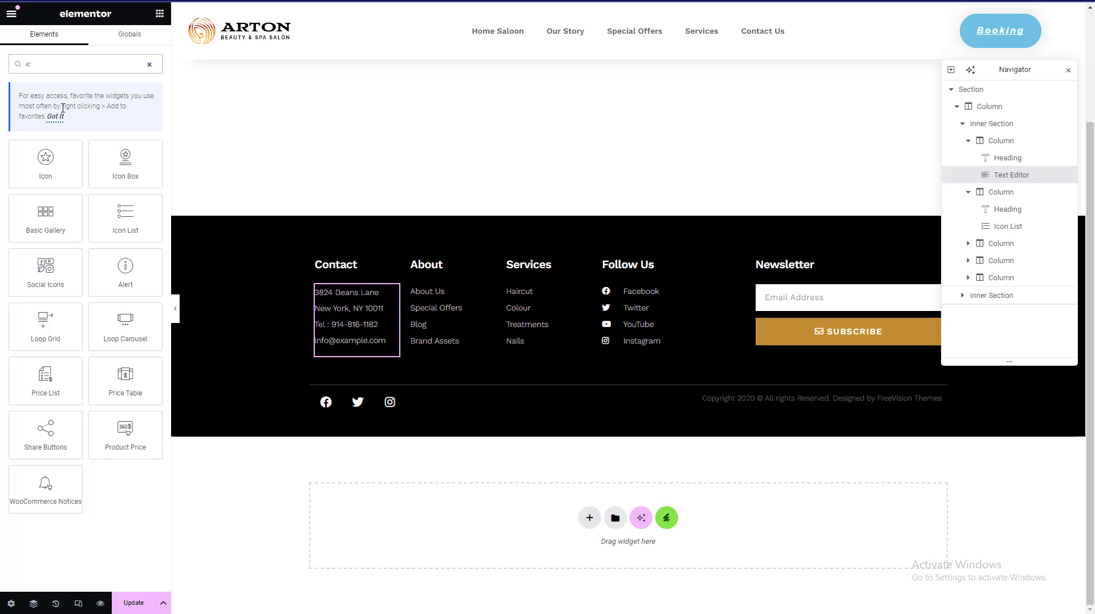
drag(125, 217, 359, 296)
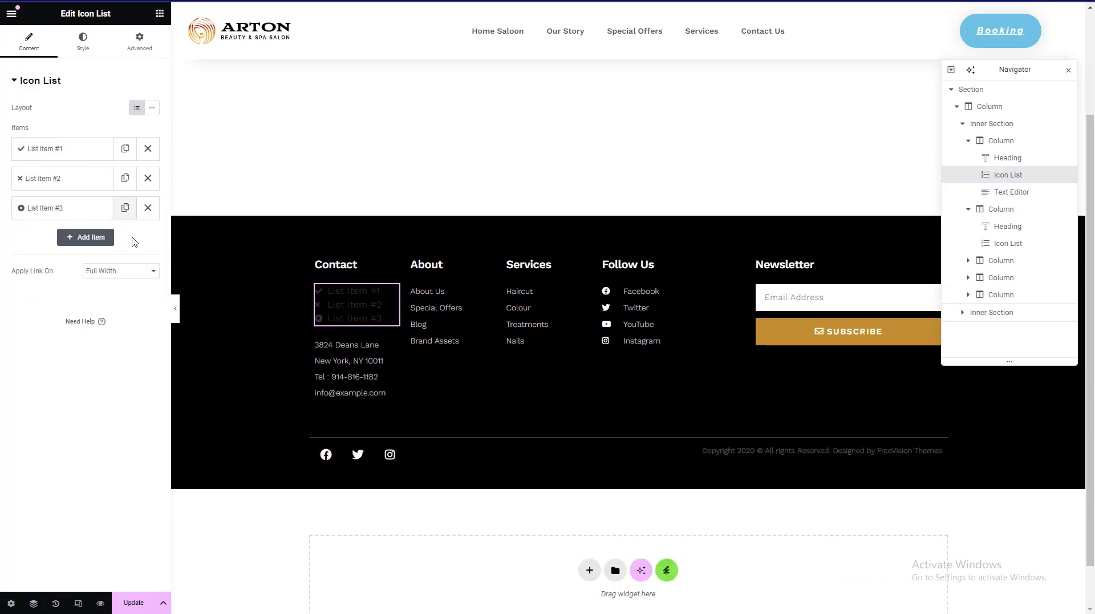
- Delete the old address and contact text block below the new icon list in the Contact column
right_click(360, 345)
click(374, 361)
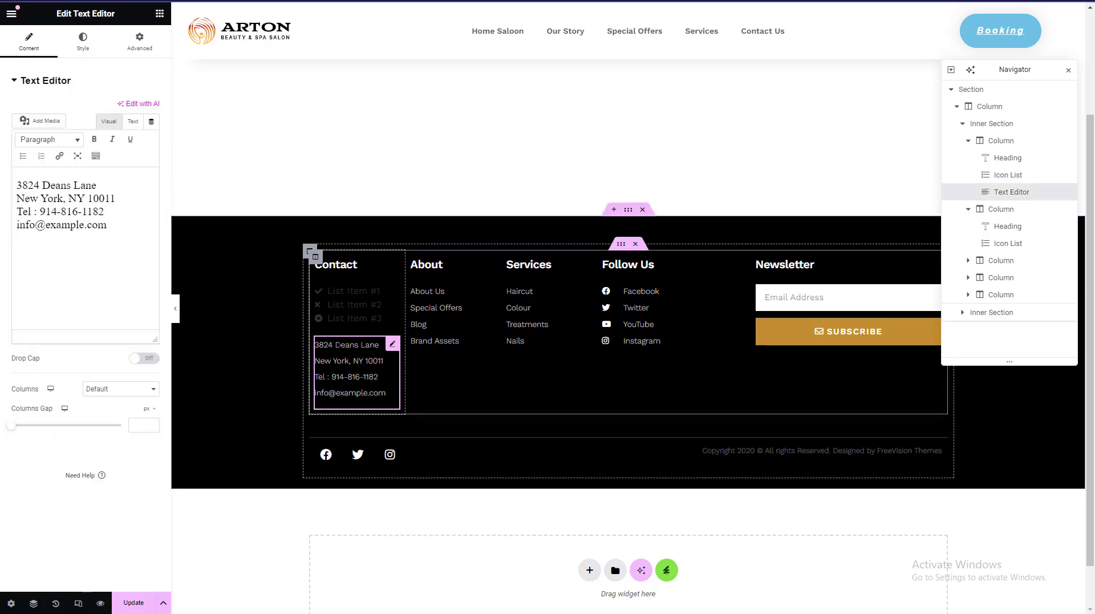
right_click(345, 351)
click(368, 581)
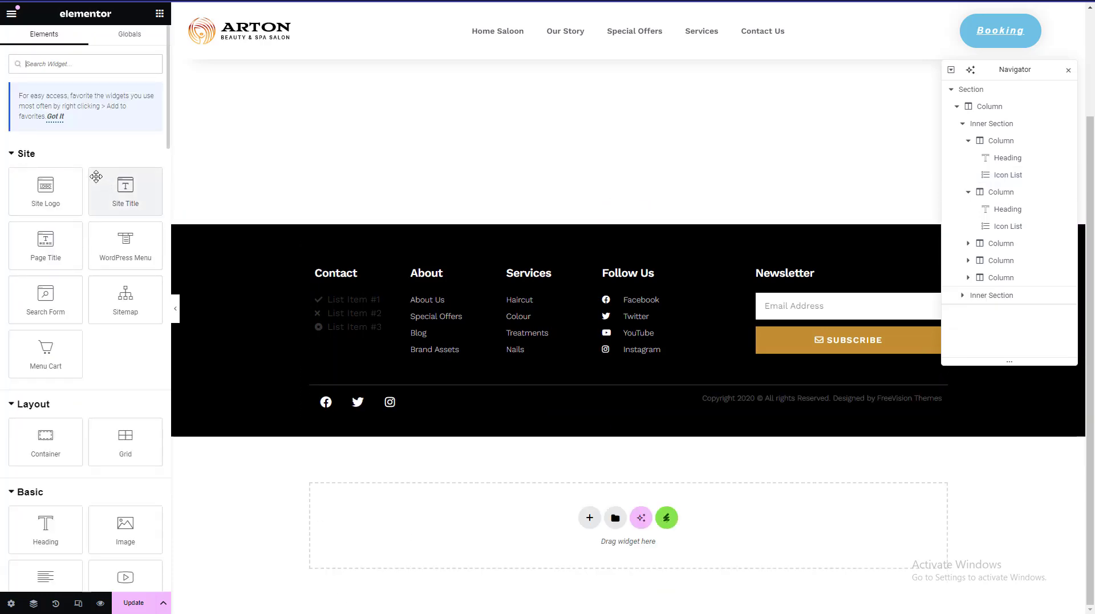
- Set the text color of the Contact column's icon list to white (#FFFFFF)
click(321, 324)
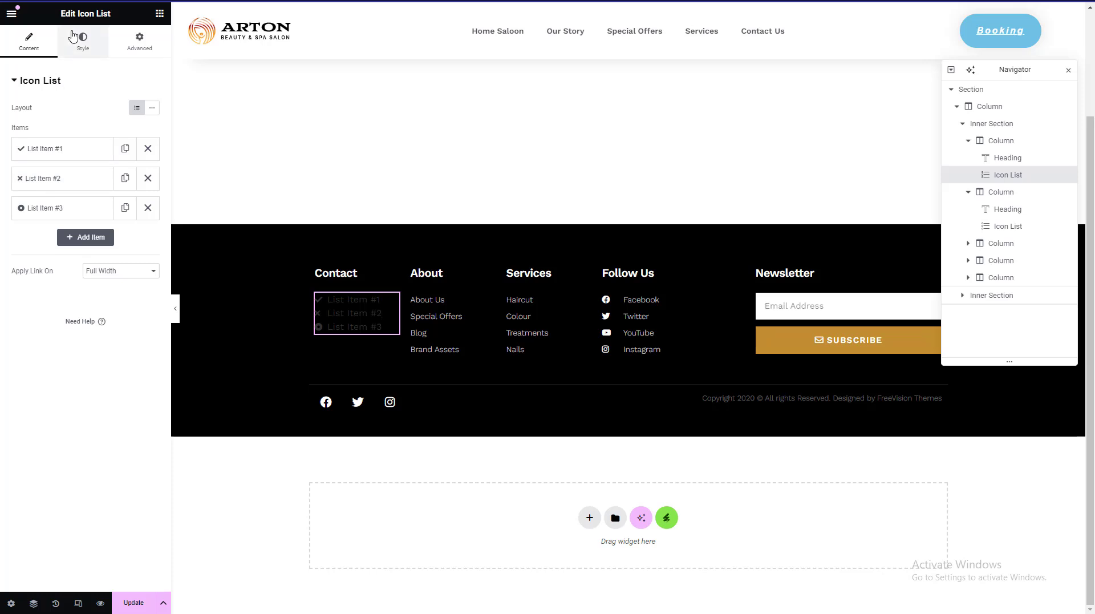
click(83, 41)
click(36, 244)
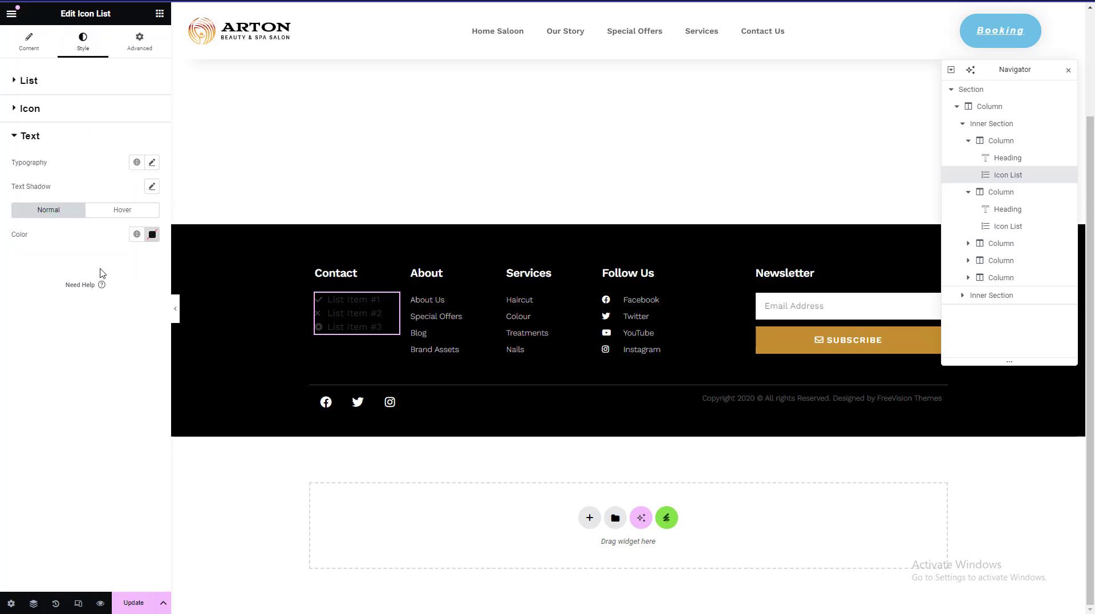
click(151, 234)
click(171, 258)
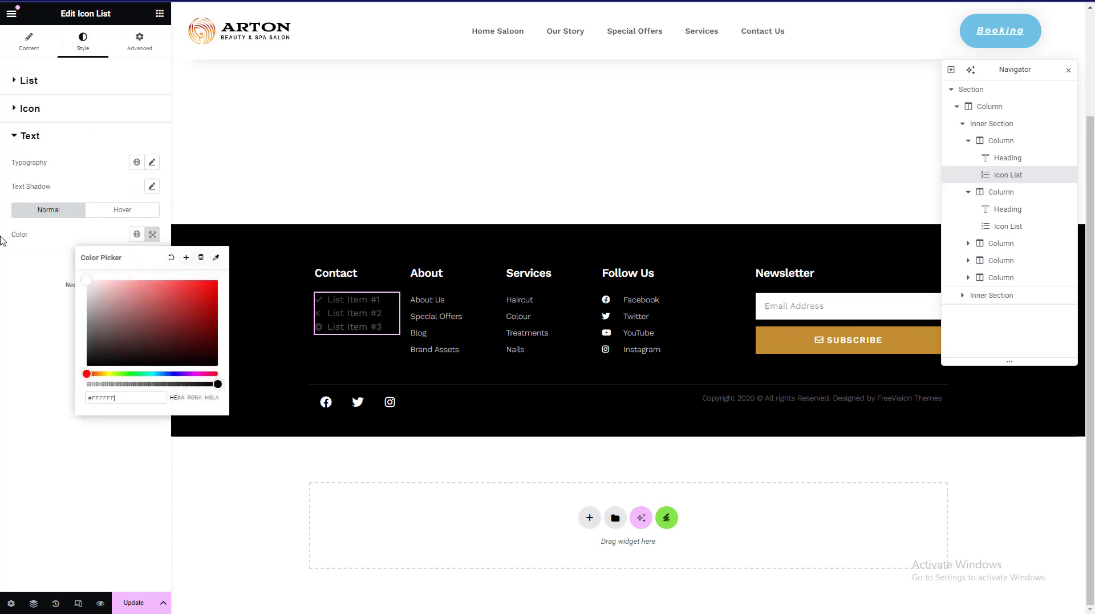
click(14, 354)
- Apply the global Primary color to the Contact list's icons and update the footer template
click(76, 114)
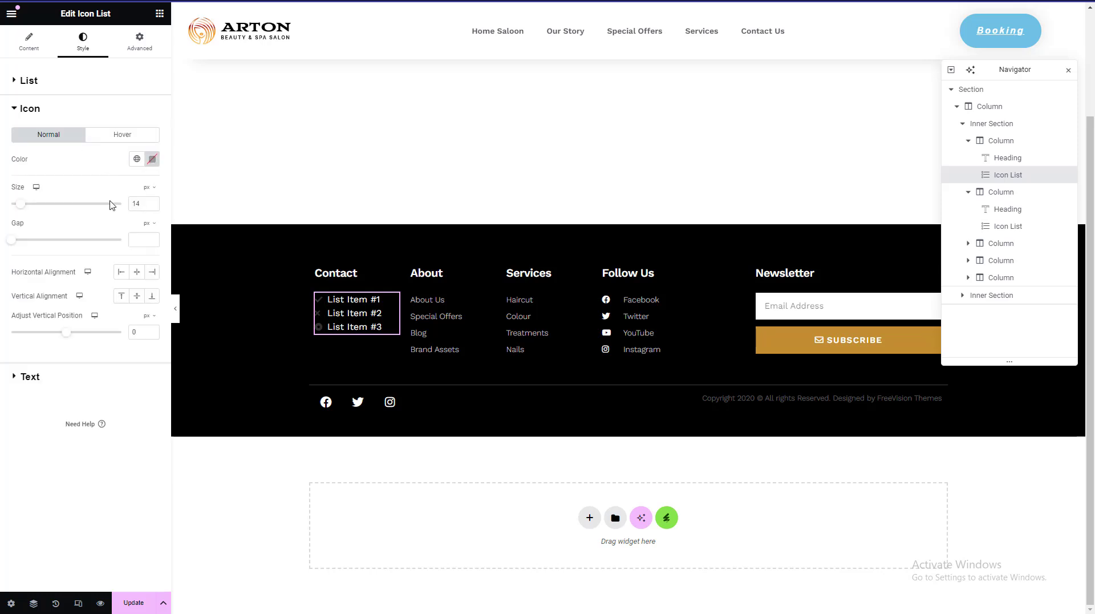
click(138, 161)
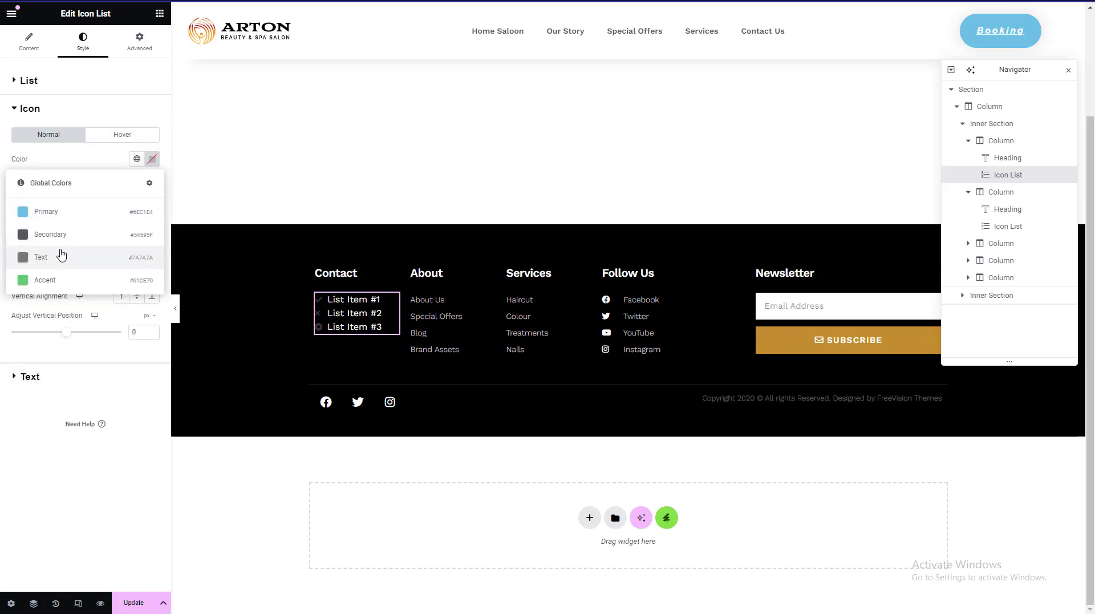
drag(63, 256, 72, 221)
click(72, 222)
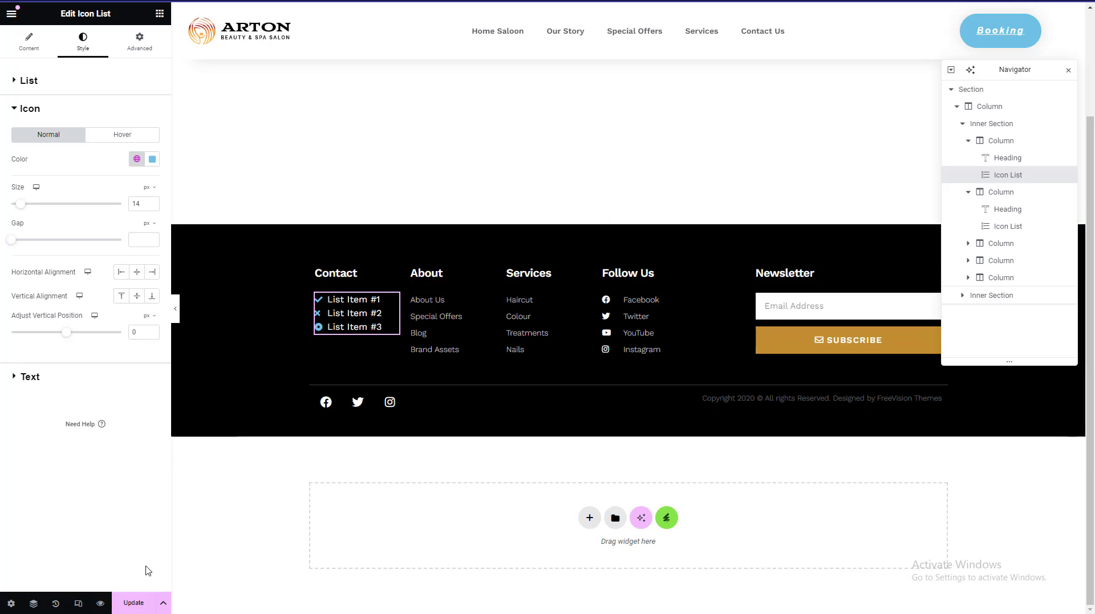
click(134, 604)
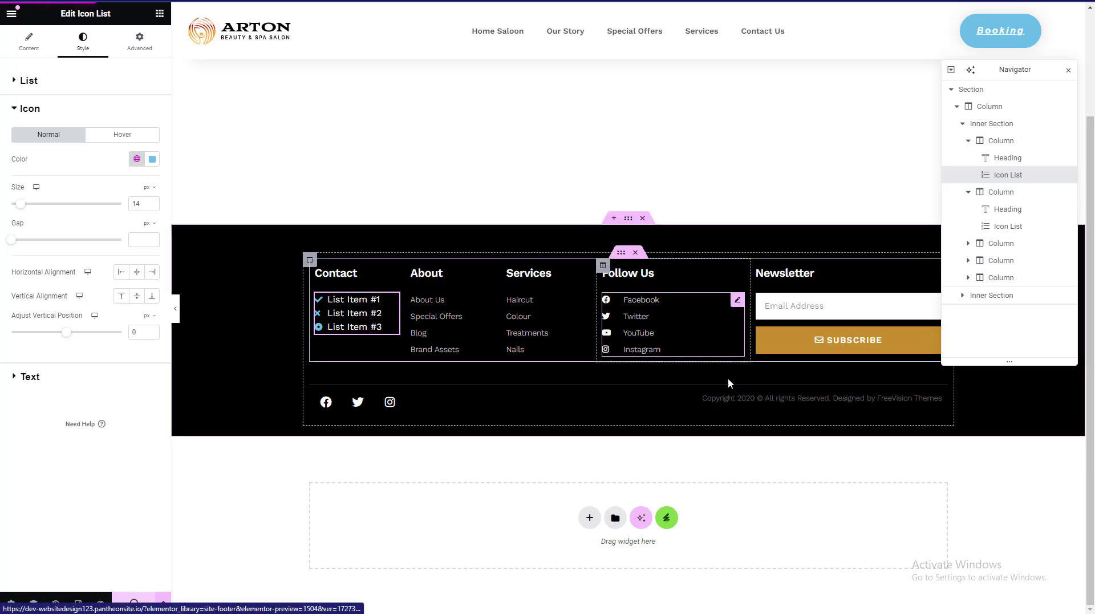
- Open the footer's newsletter form for editing and set its input size to Large
right_click(797, 315)
click(820, 327)
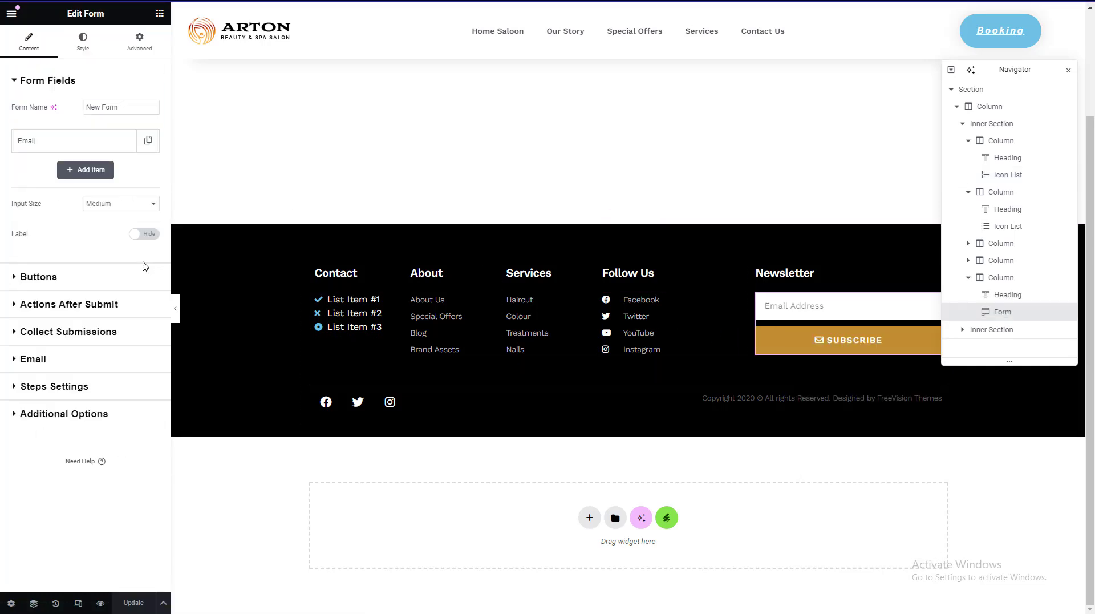
click(113, 204)
click(114, 258)
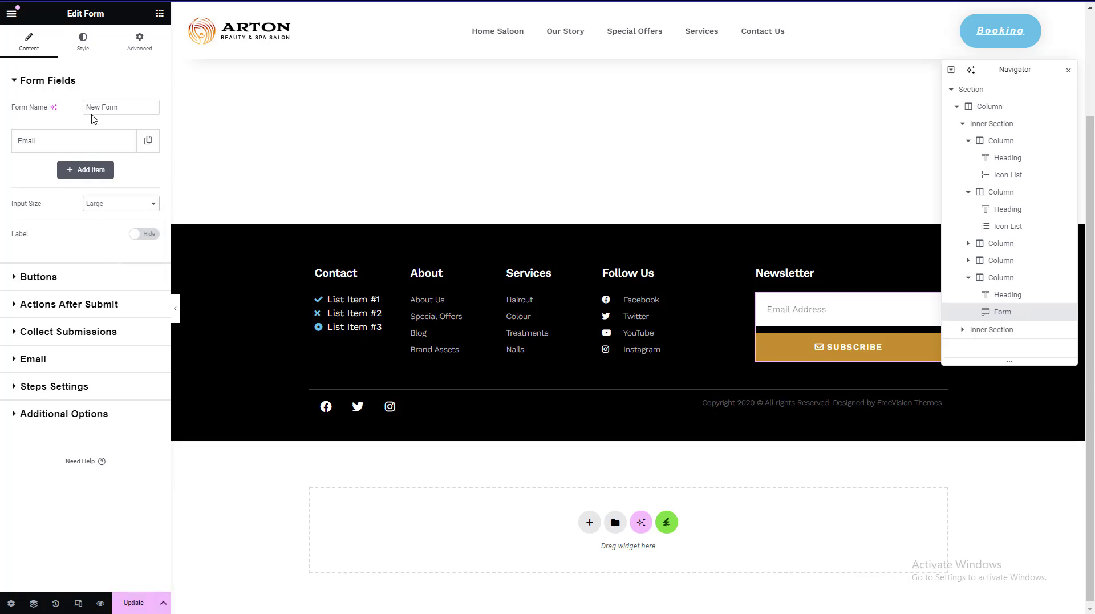
- Look at the newsletter form's Email field settings, then try duplicating the field and remove the copy
click(73, 141)
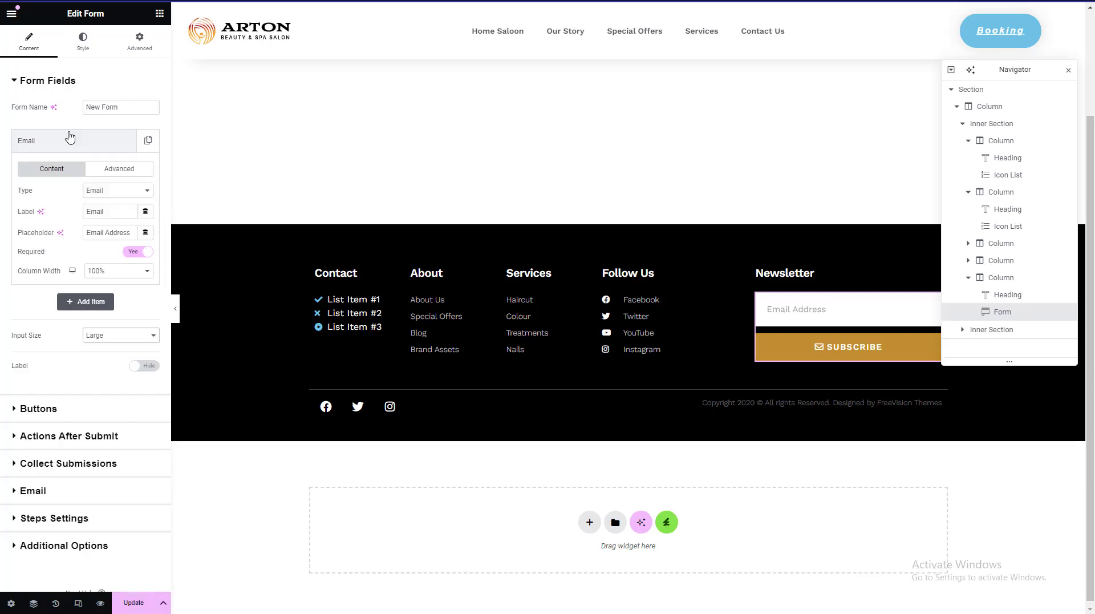
click(109, 192)
click(110, 194)
click(120, 143)
click(146, 147)
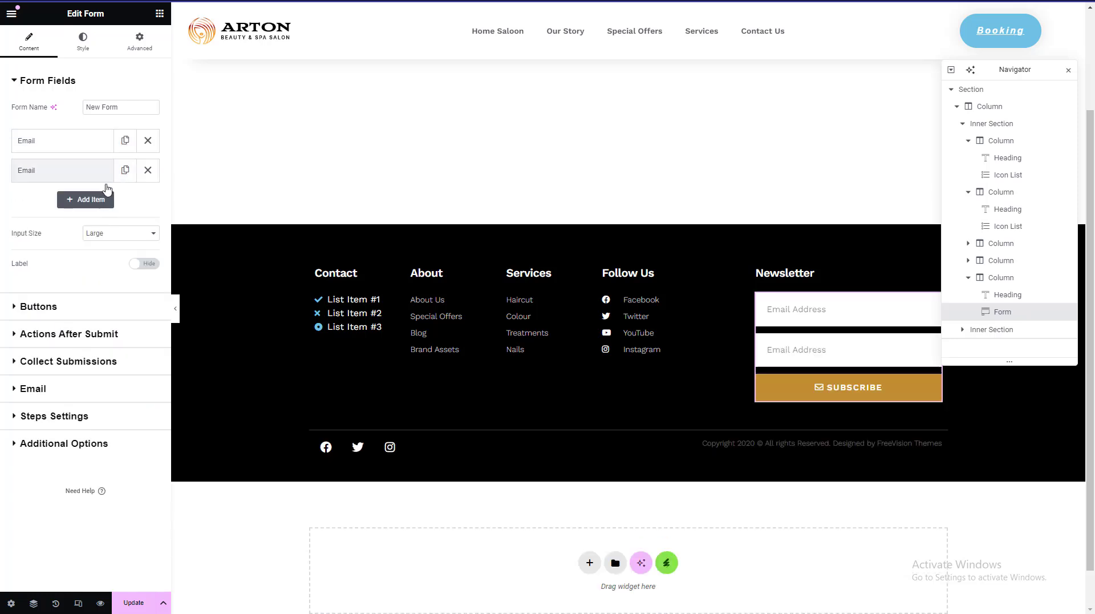
click(146, 170)
- Update the footer template with the resized newsletter form and return to the page's beginning
click(133, 604)
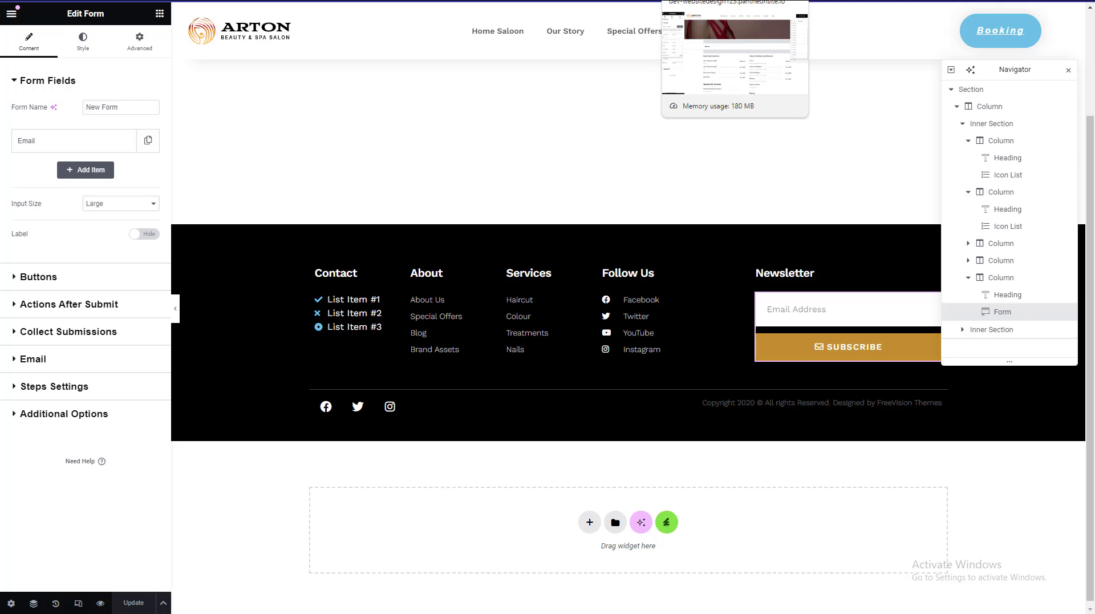
scroll(702, 184, up, 3)
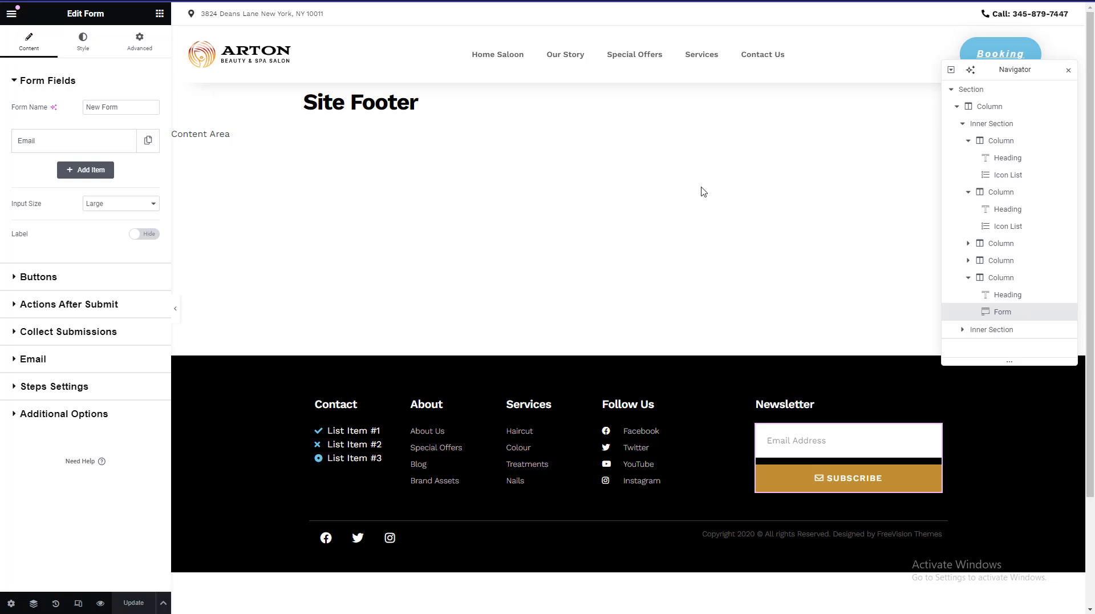